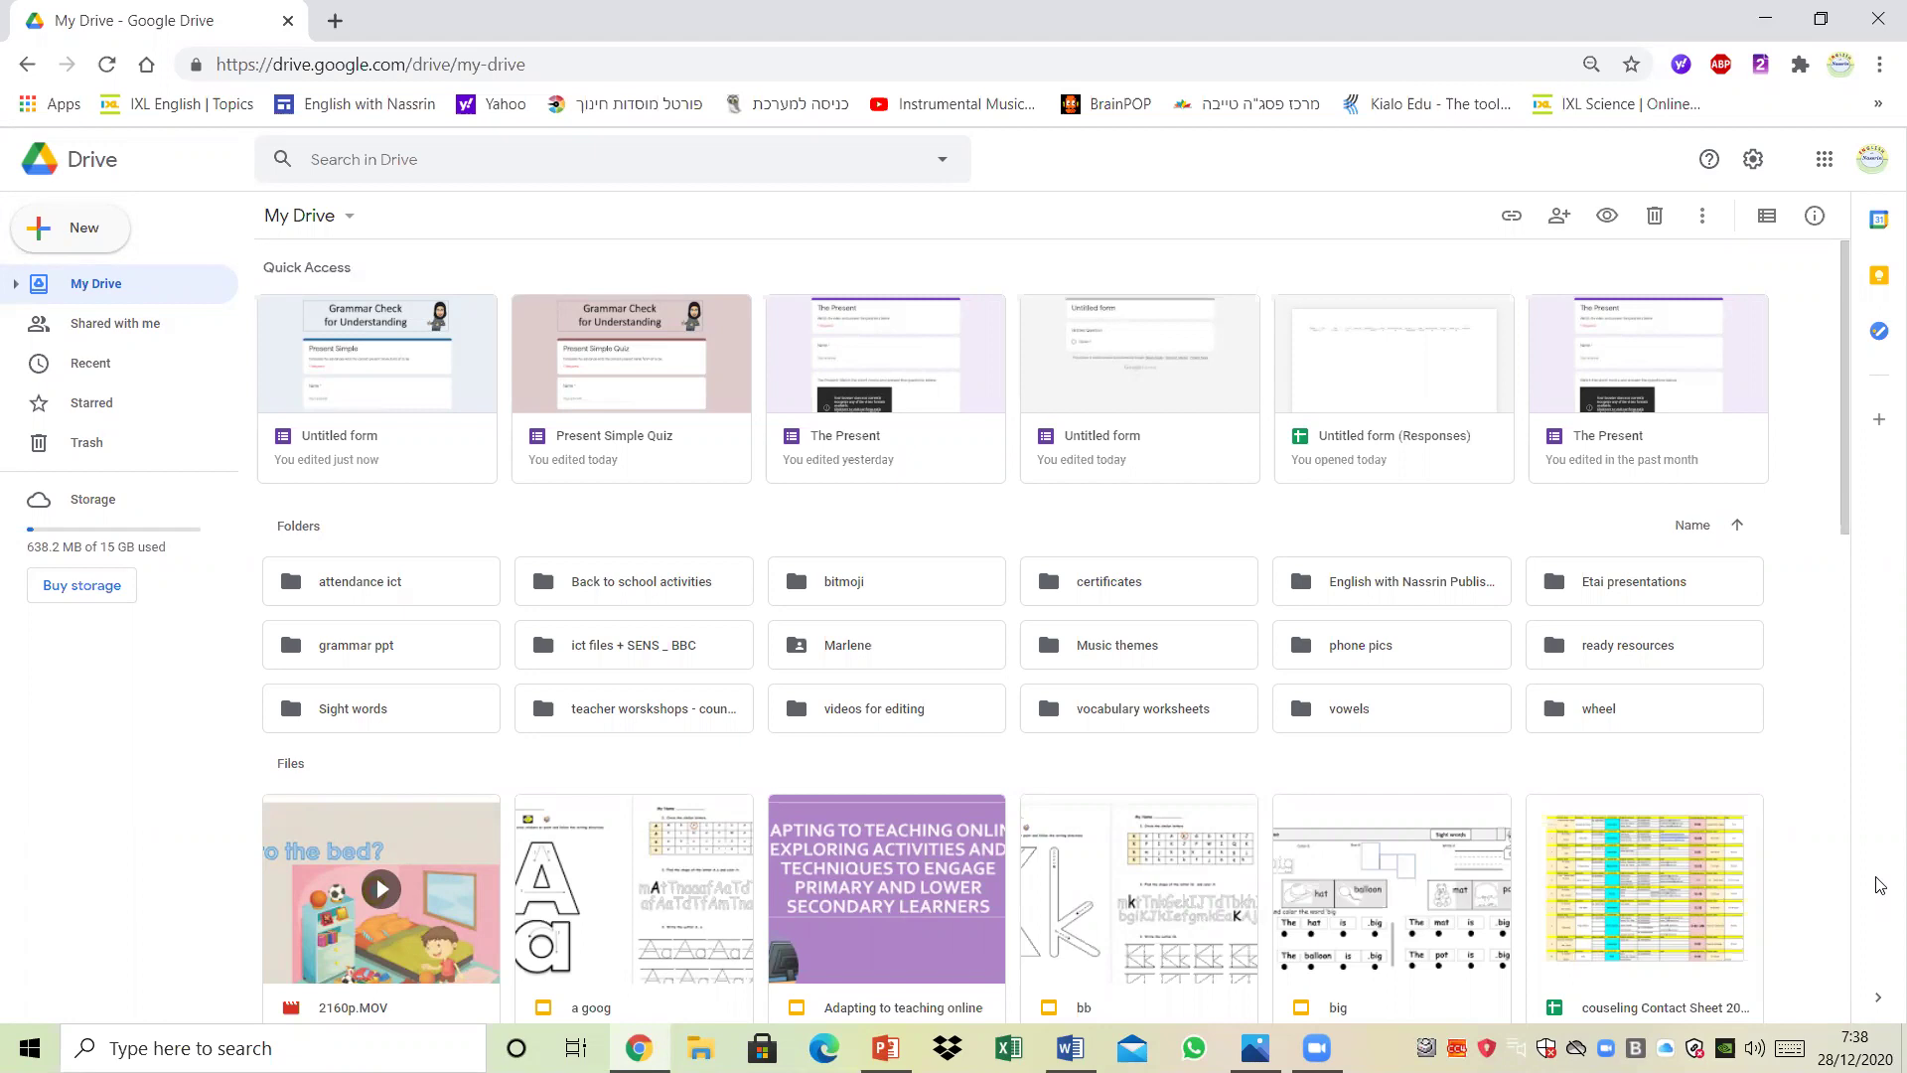
Step: Create a new blank Google Form from My Drive
left_click(89, 243)
mouse_move(283, 457)
left_click(407, 477)
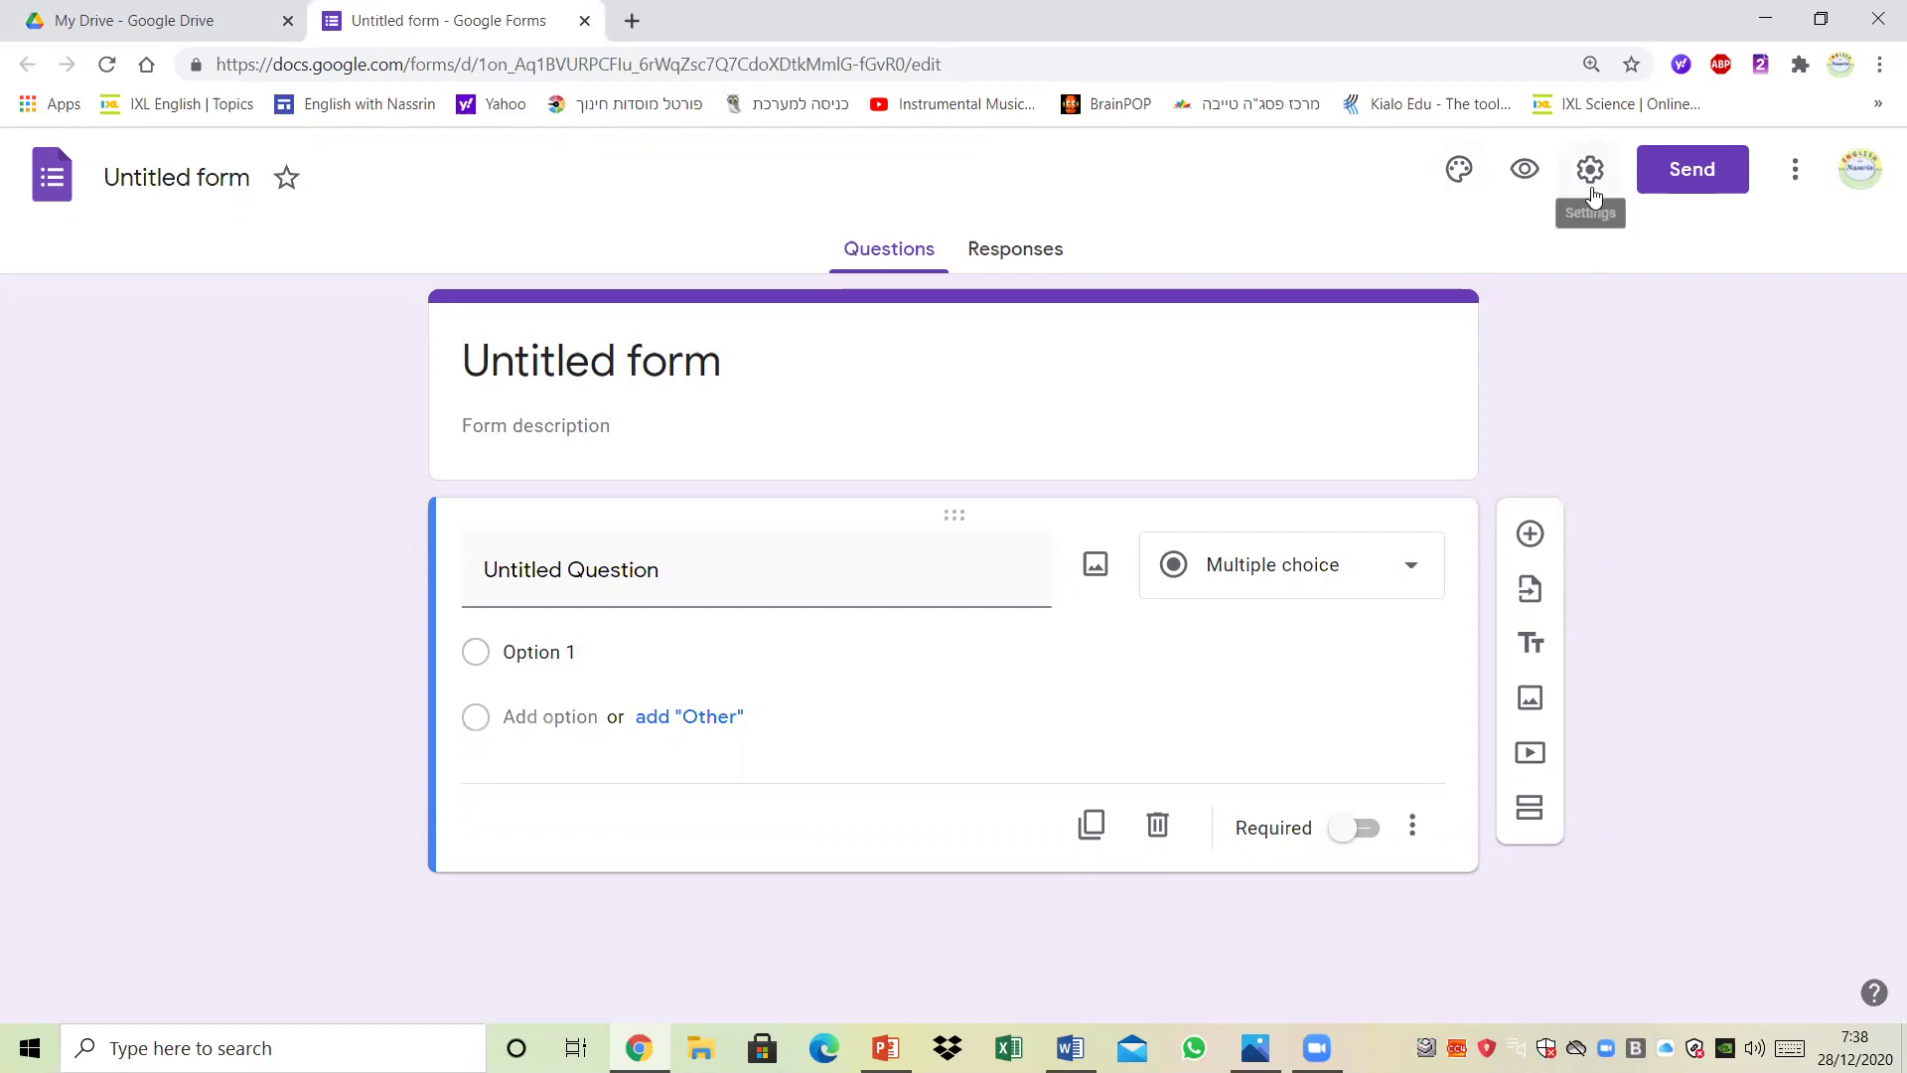
Step: Turn the form into a quiz with grades released immediately after each submission, and save the settings
left_click(1455, 176)
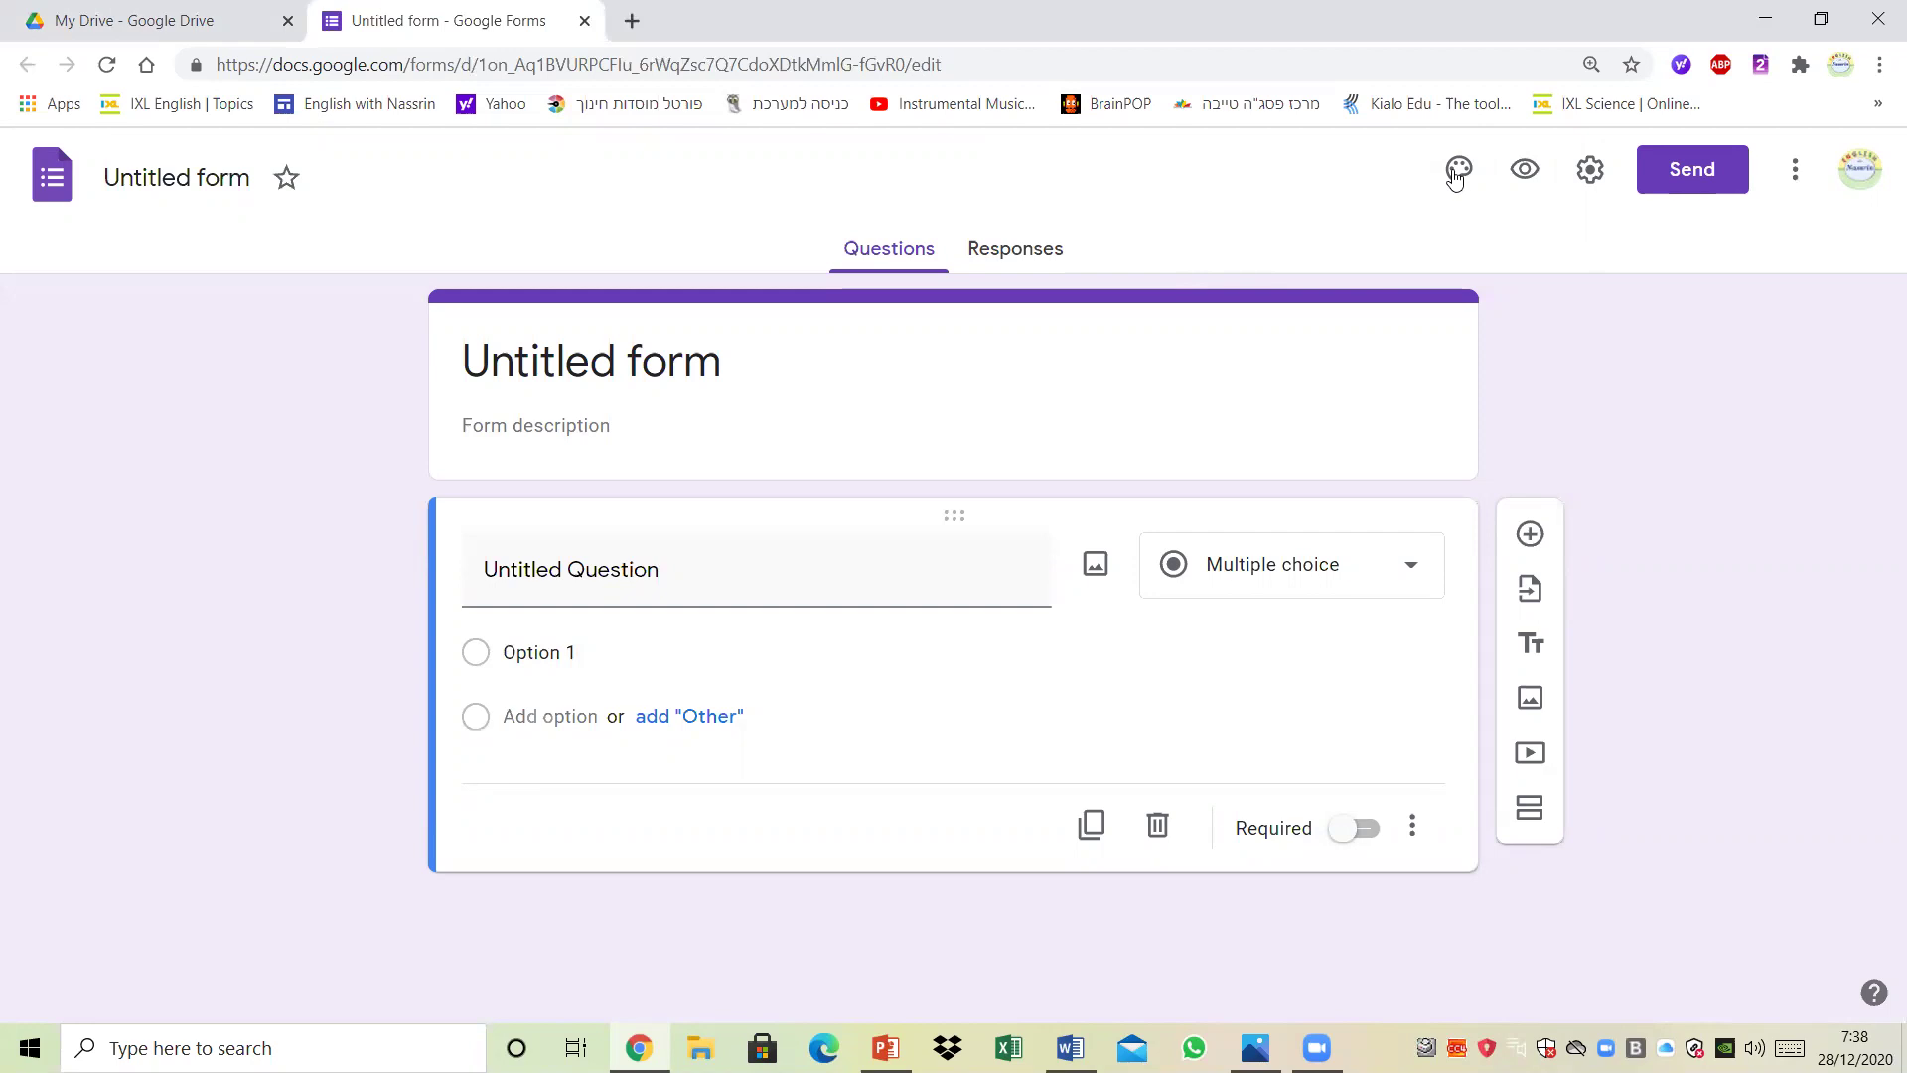
left_click(1602, 182)
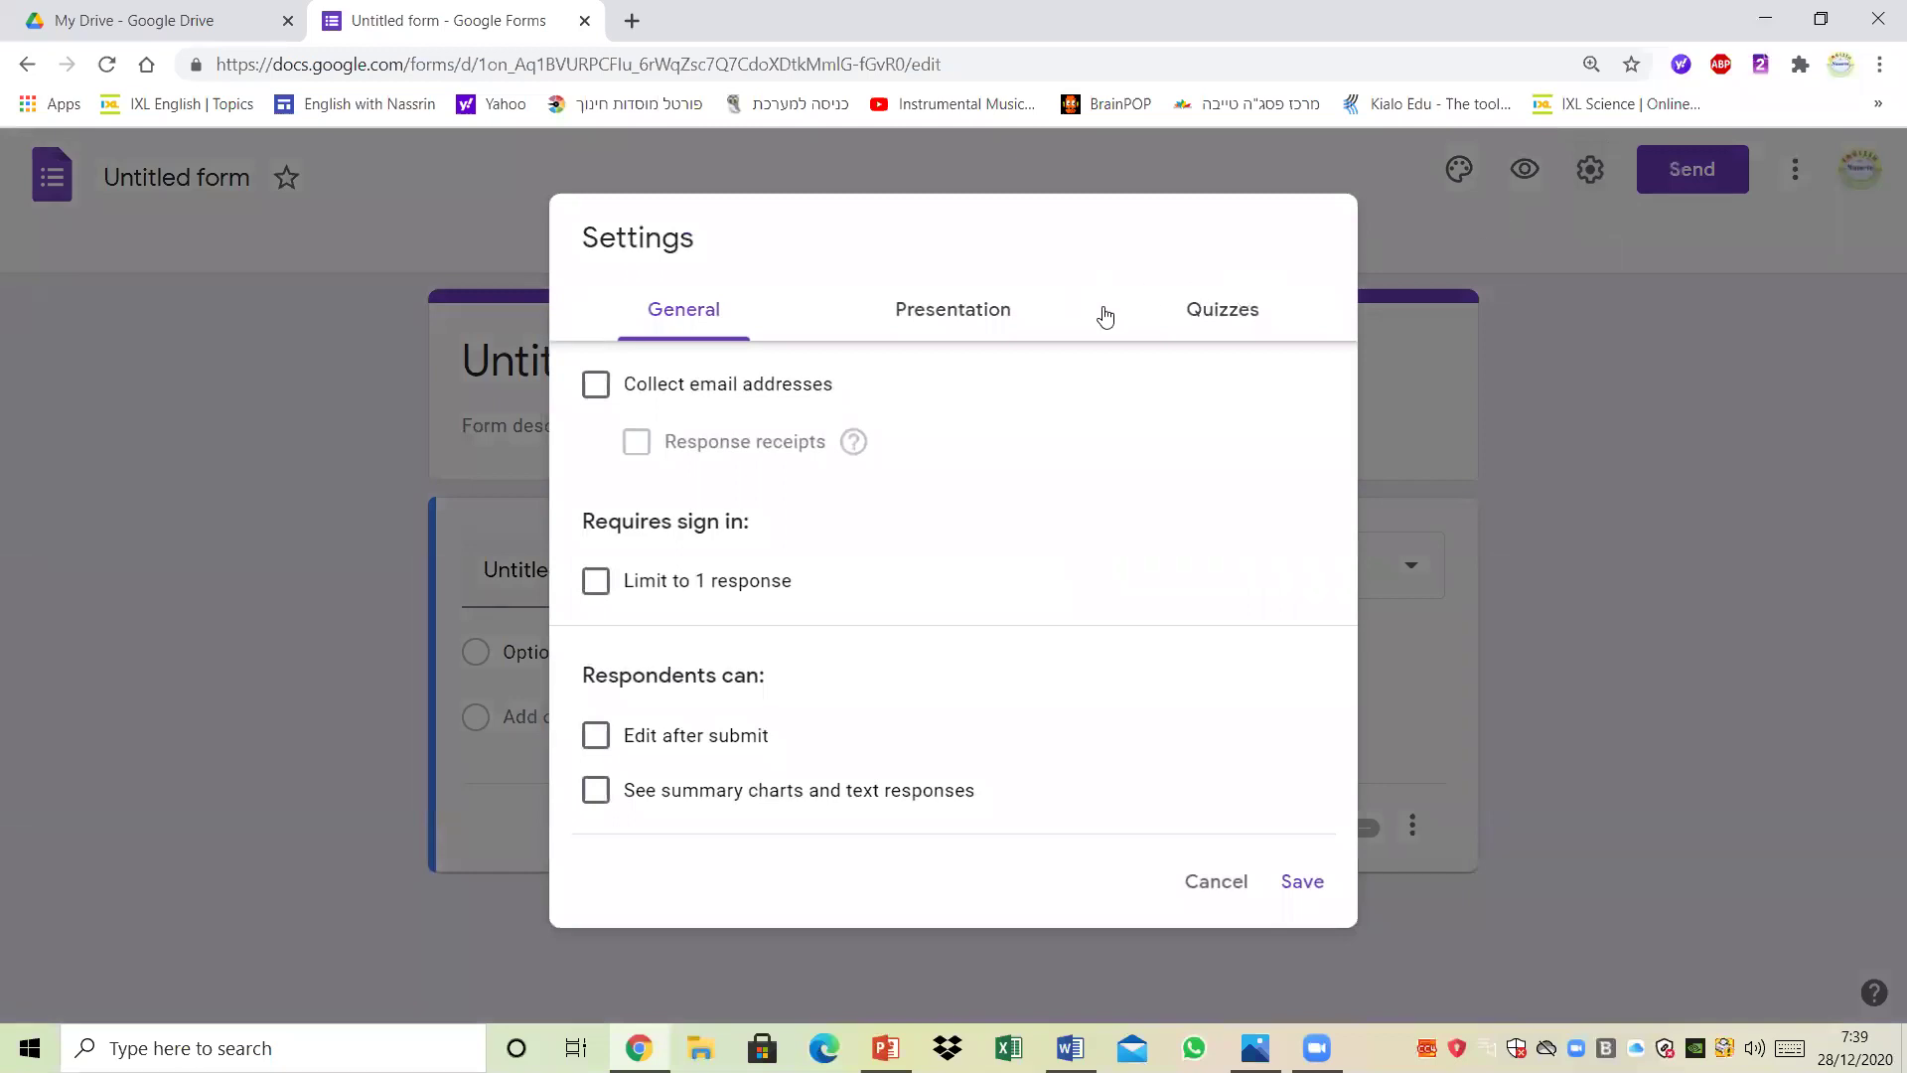
left_click(1213, 320)
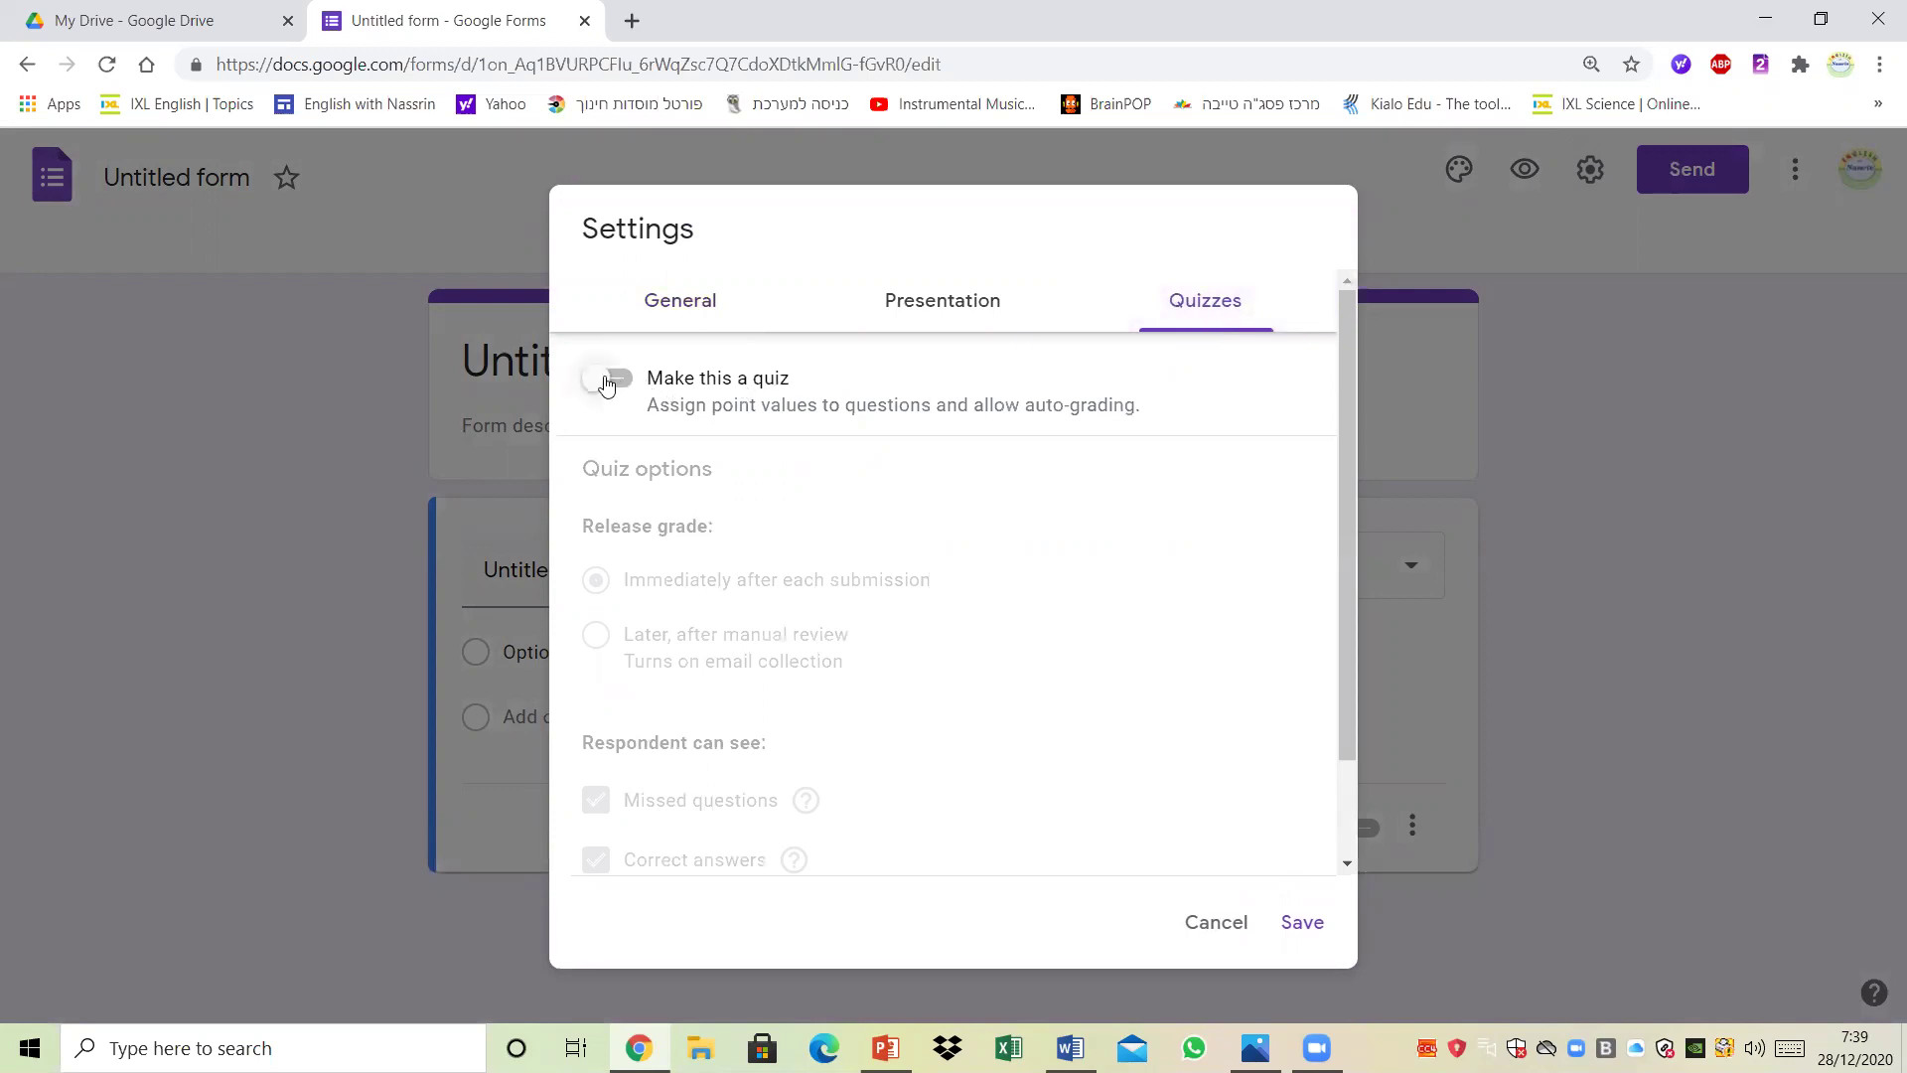
left_click(607, 384)
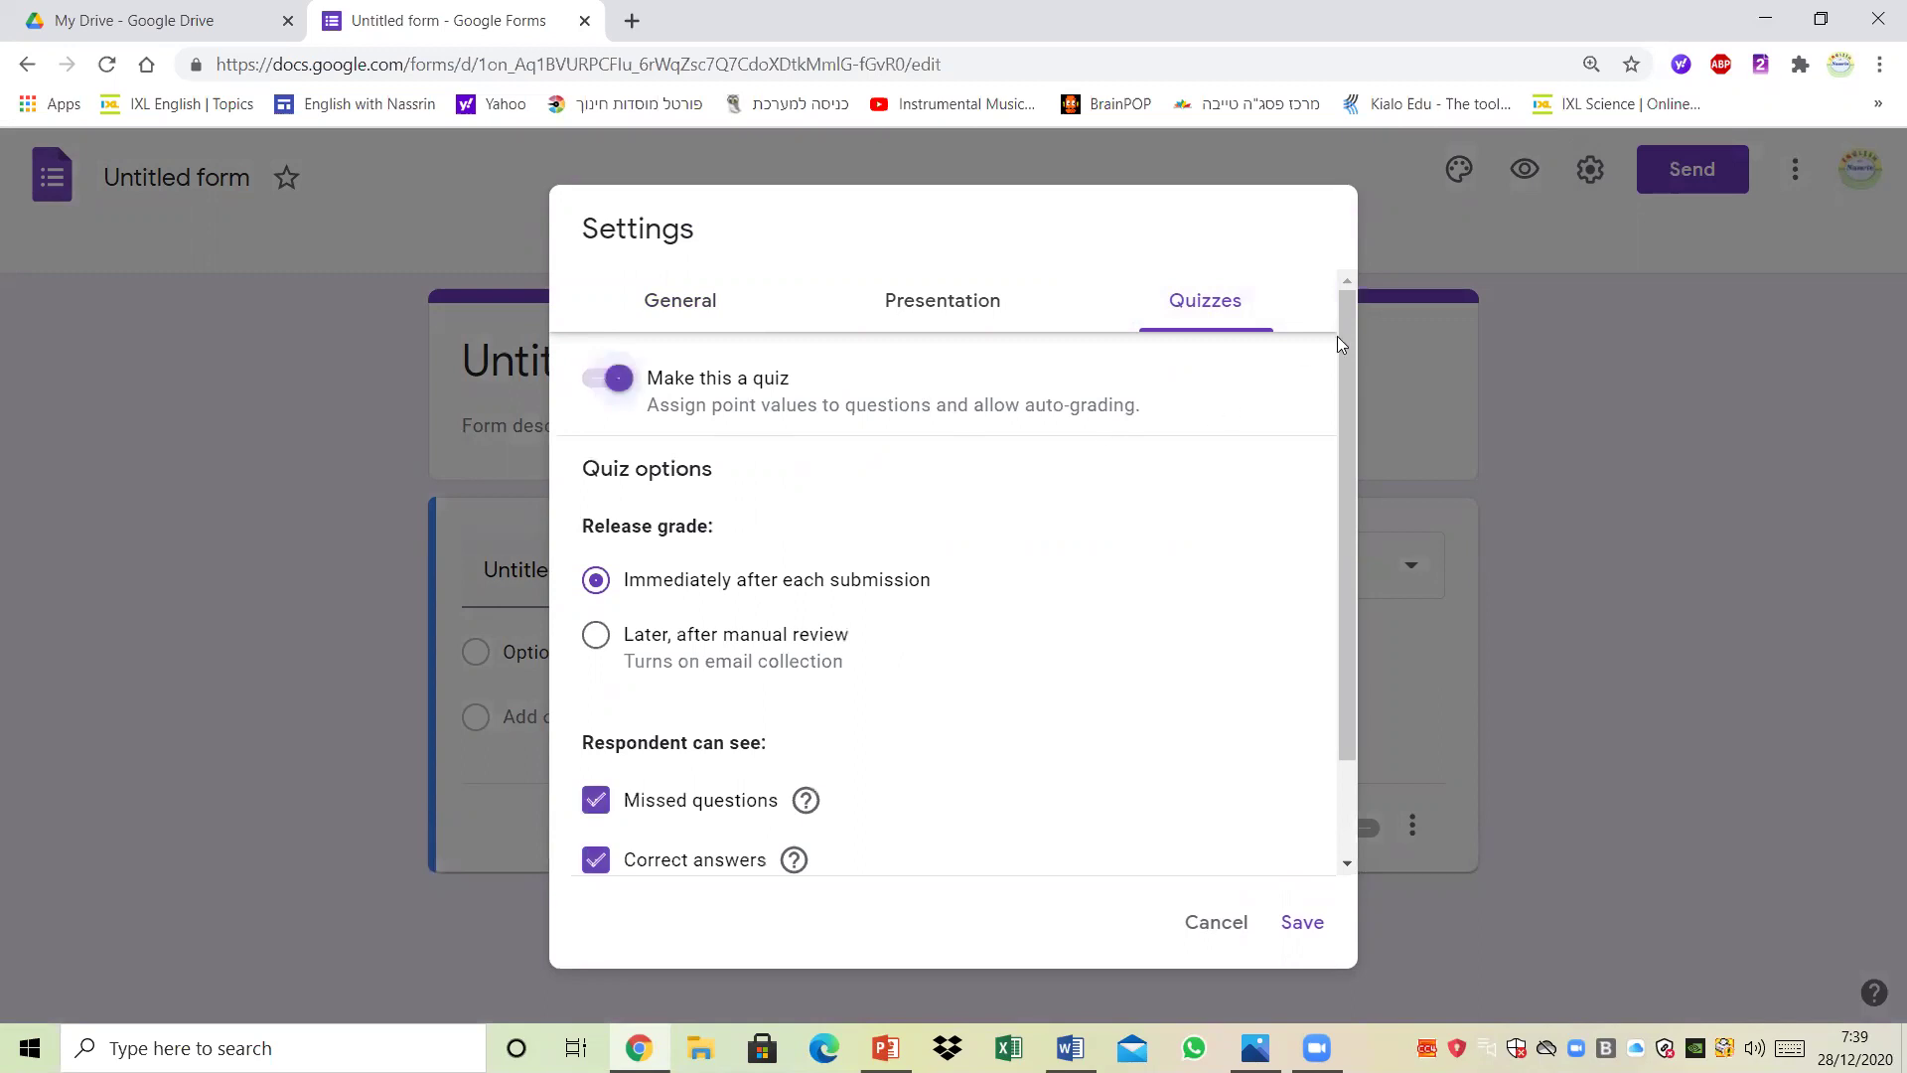
left_click_drag(1348, 343, 1348, 440)
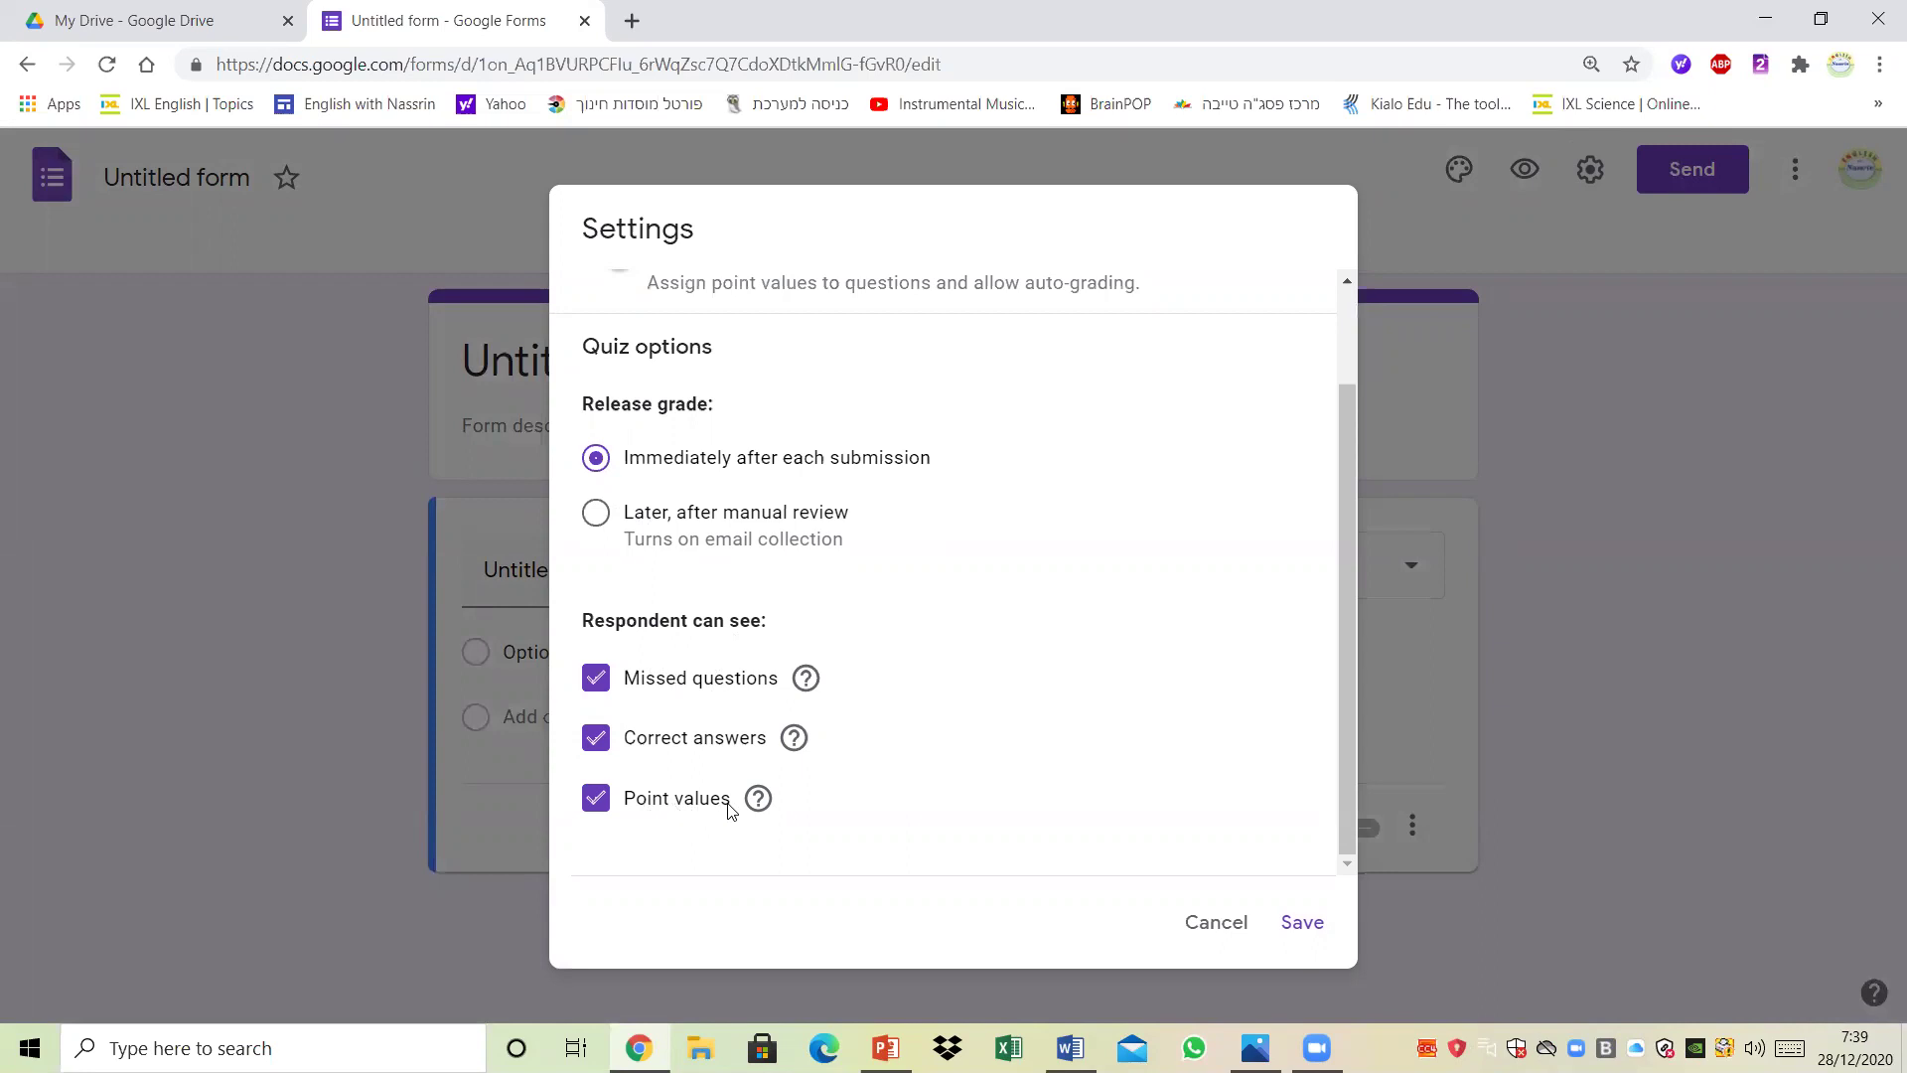
left_click(1297, 924)
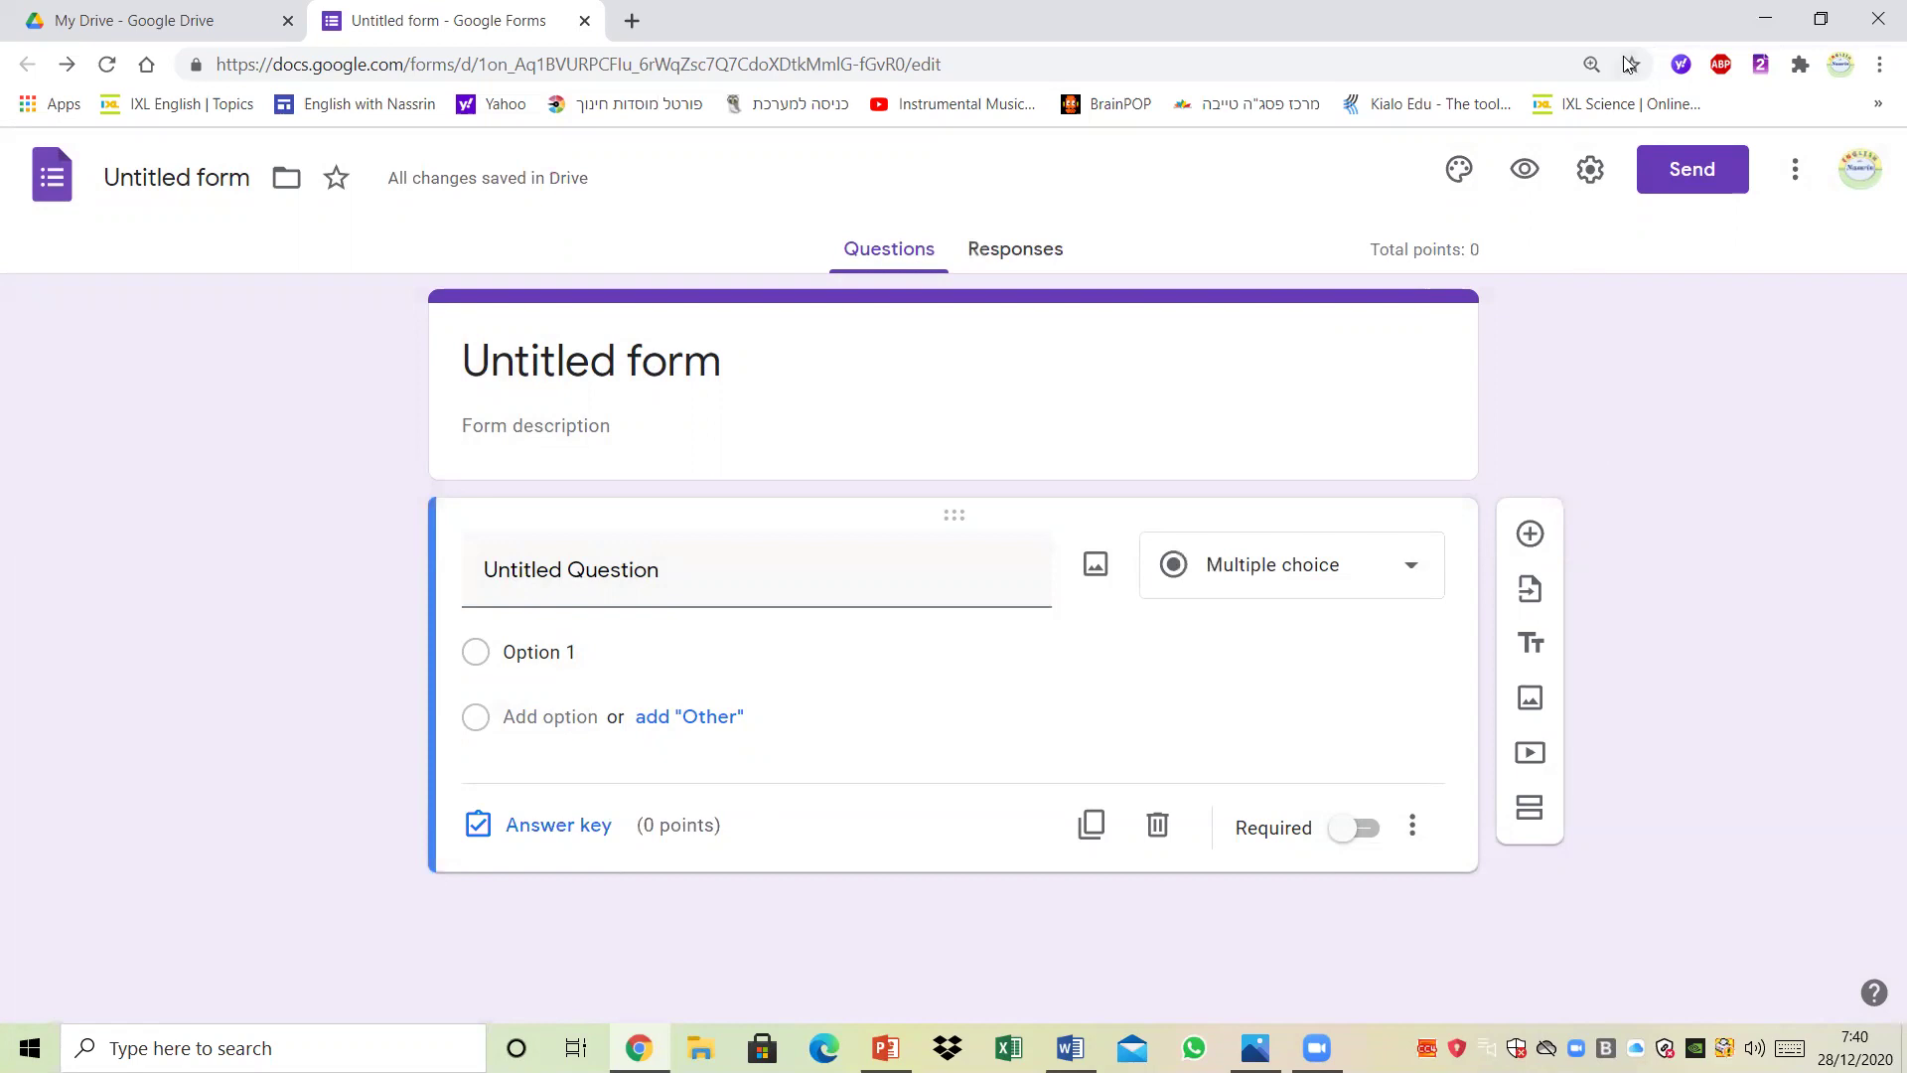
Step: Upload the "Grammar Check for Understanding" banner from the computer as the form's header image
left_click(1460, 171)
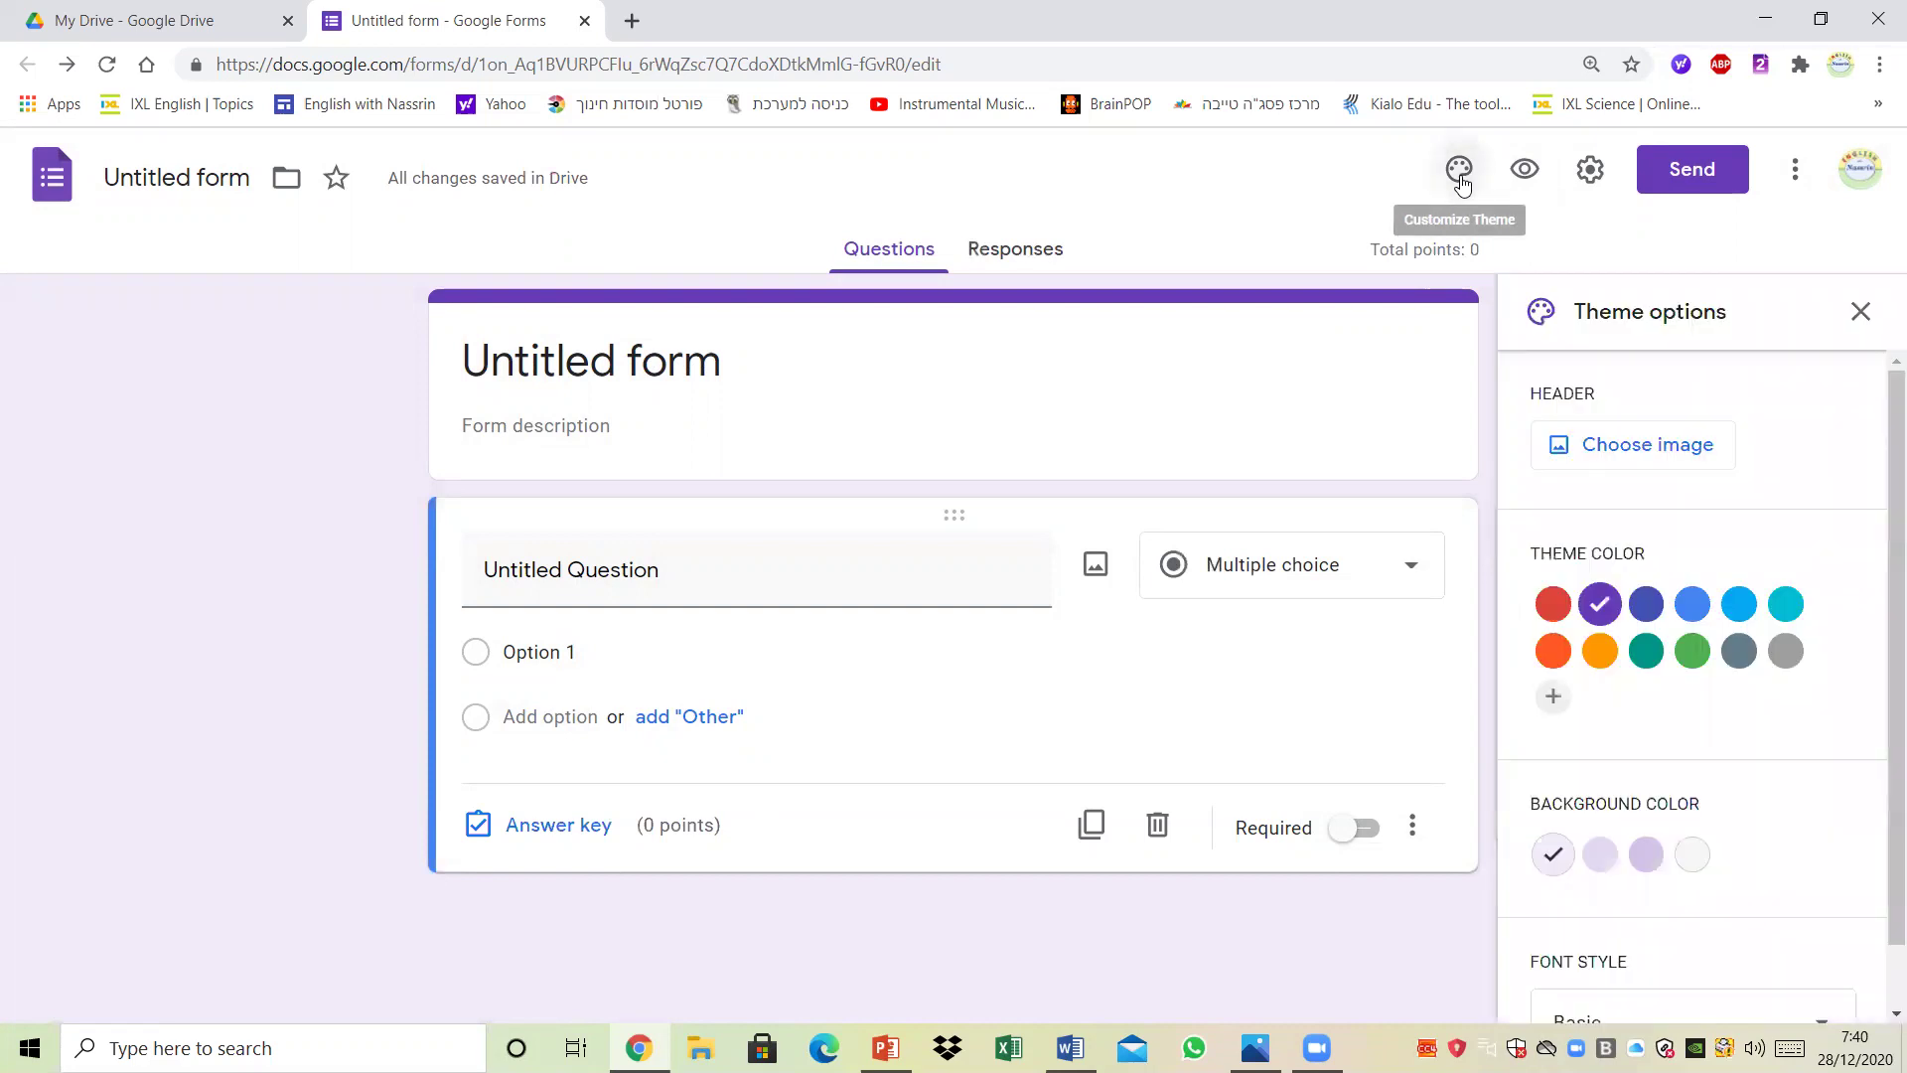
left_click(1608, 441)
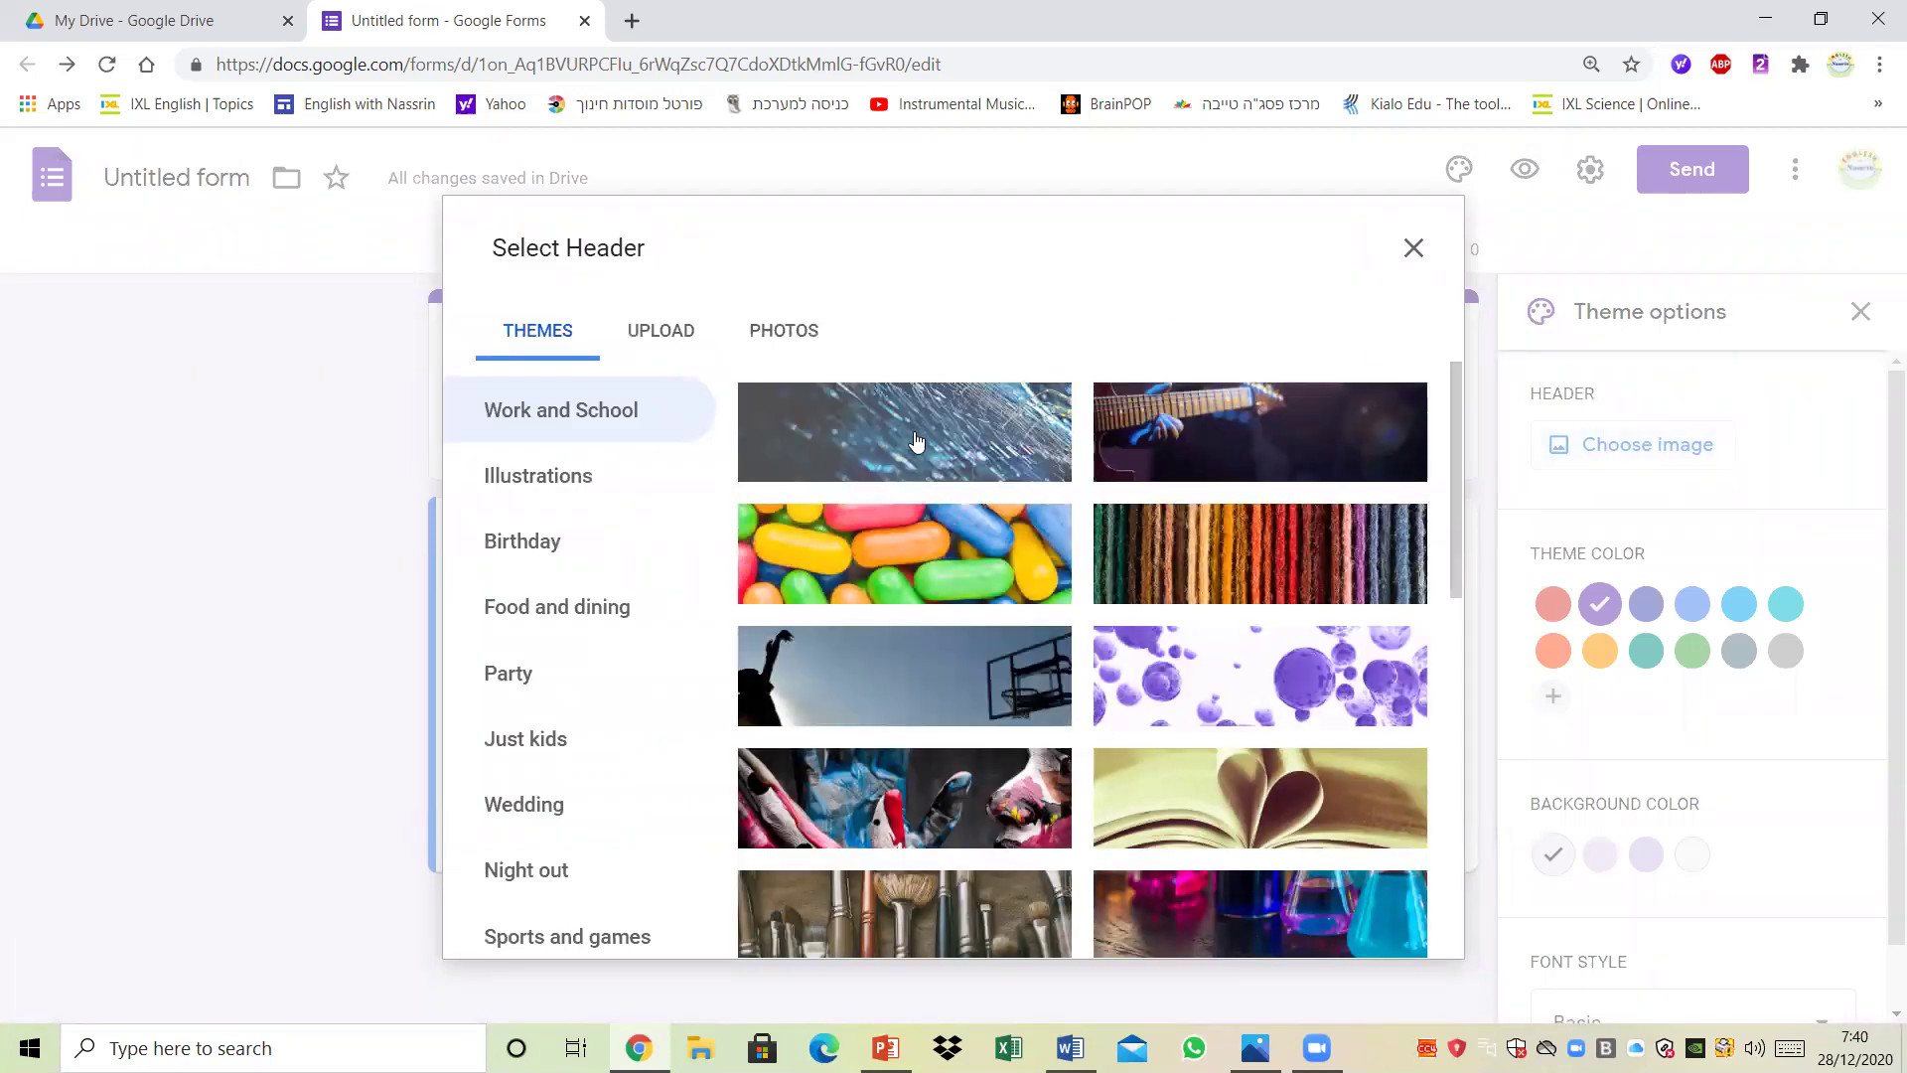
left_click(801, 330)
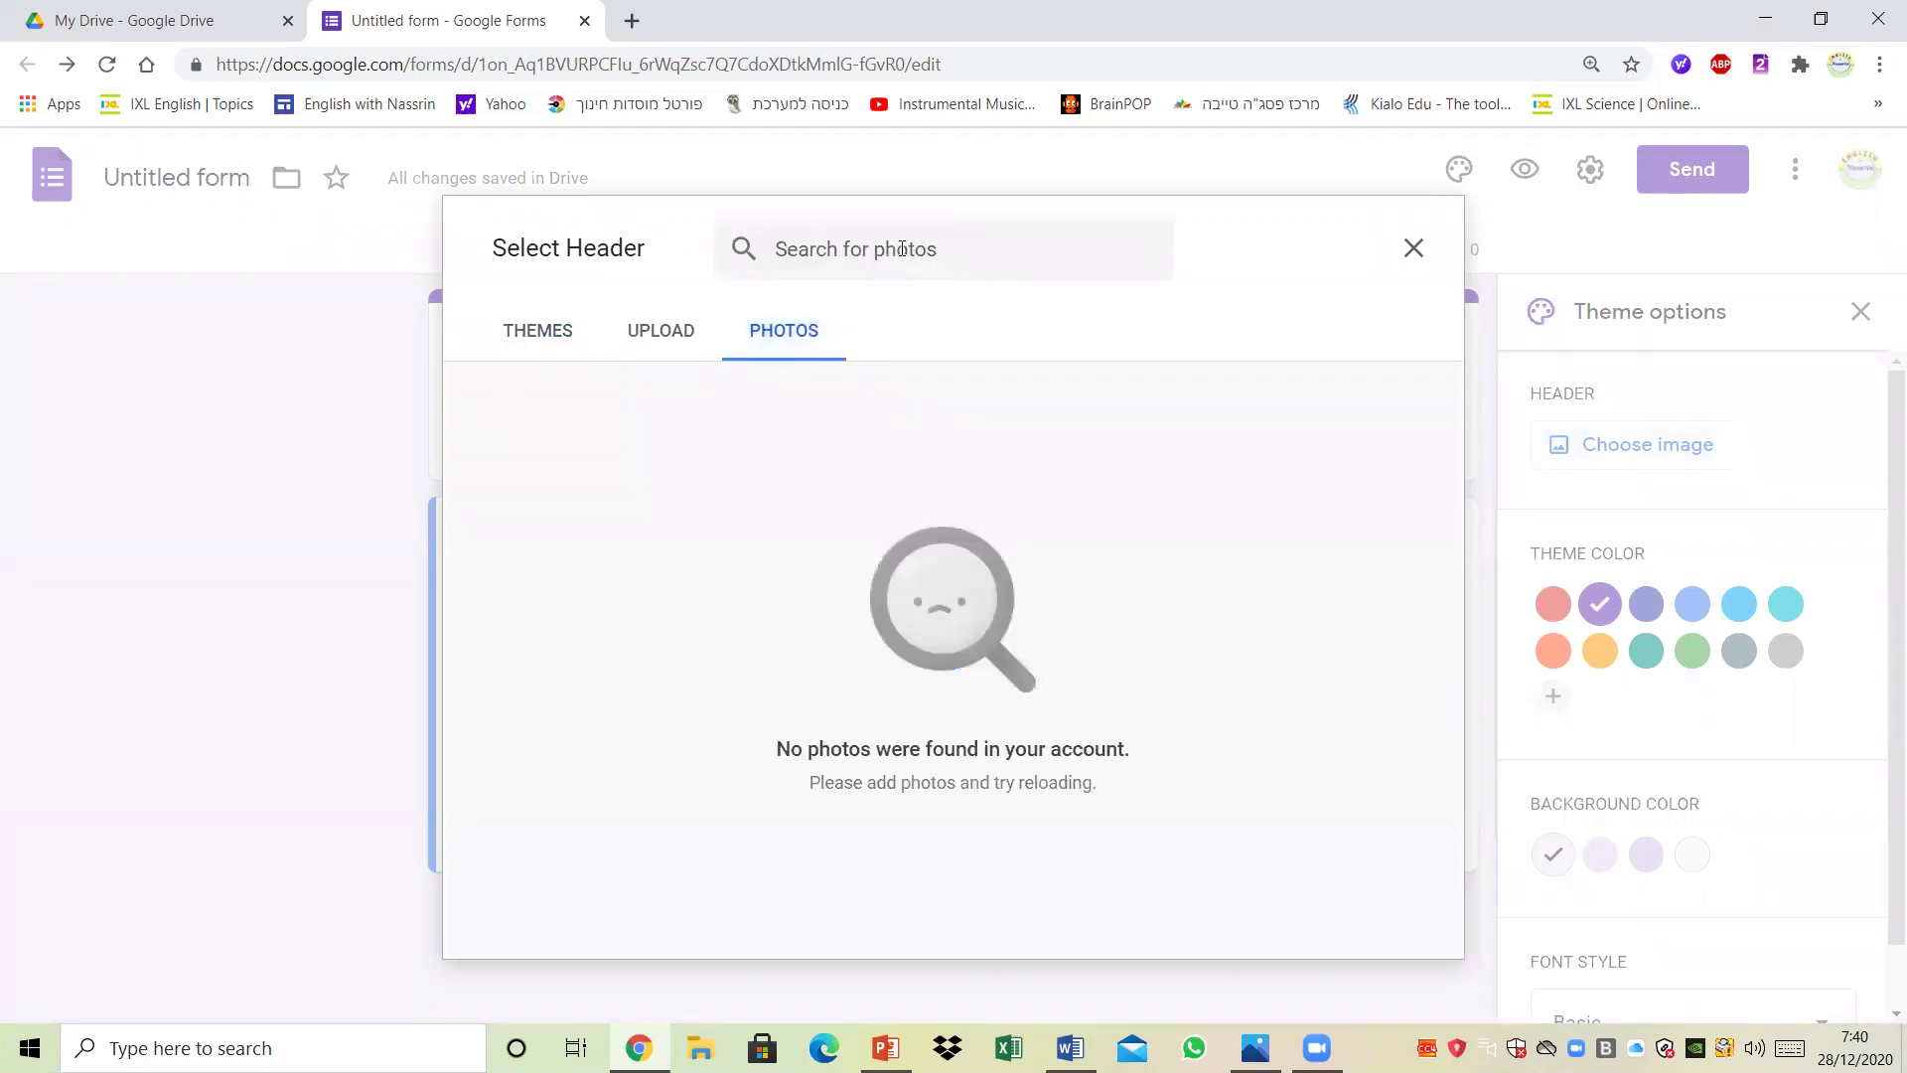
left_click(656, 330)
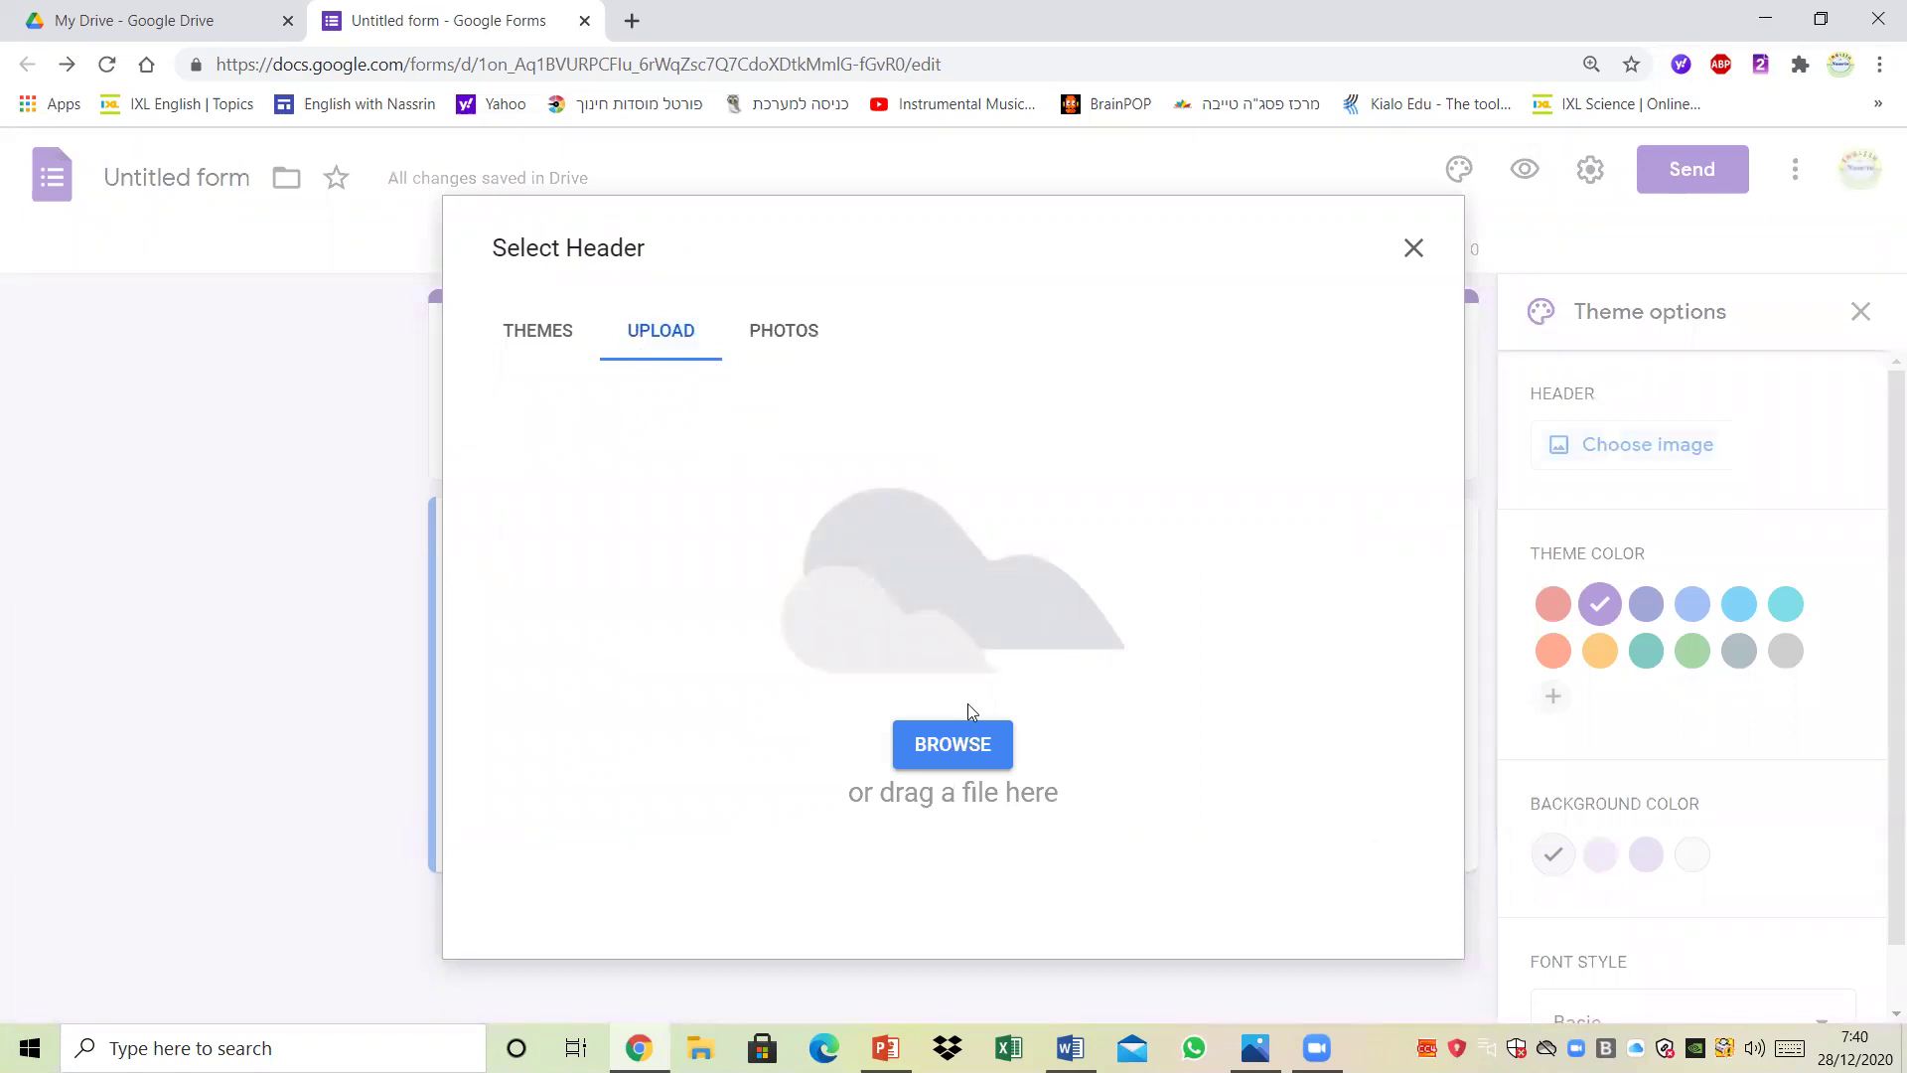
left_click(970, 747)
left_click(586, 401)
left_click(1291, 799)
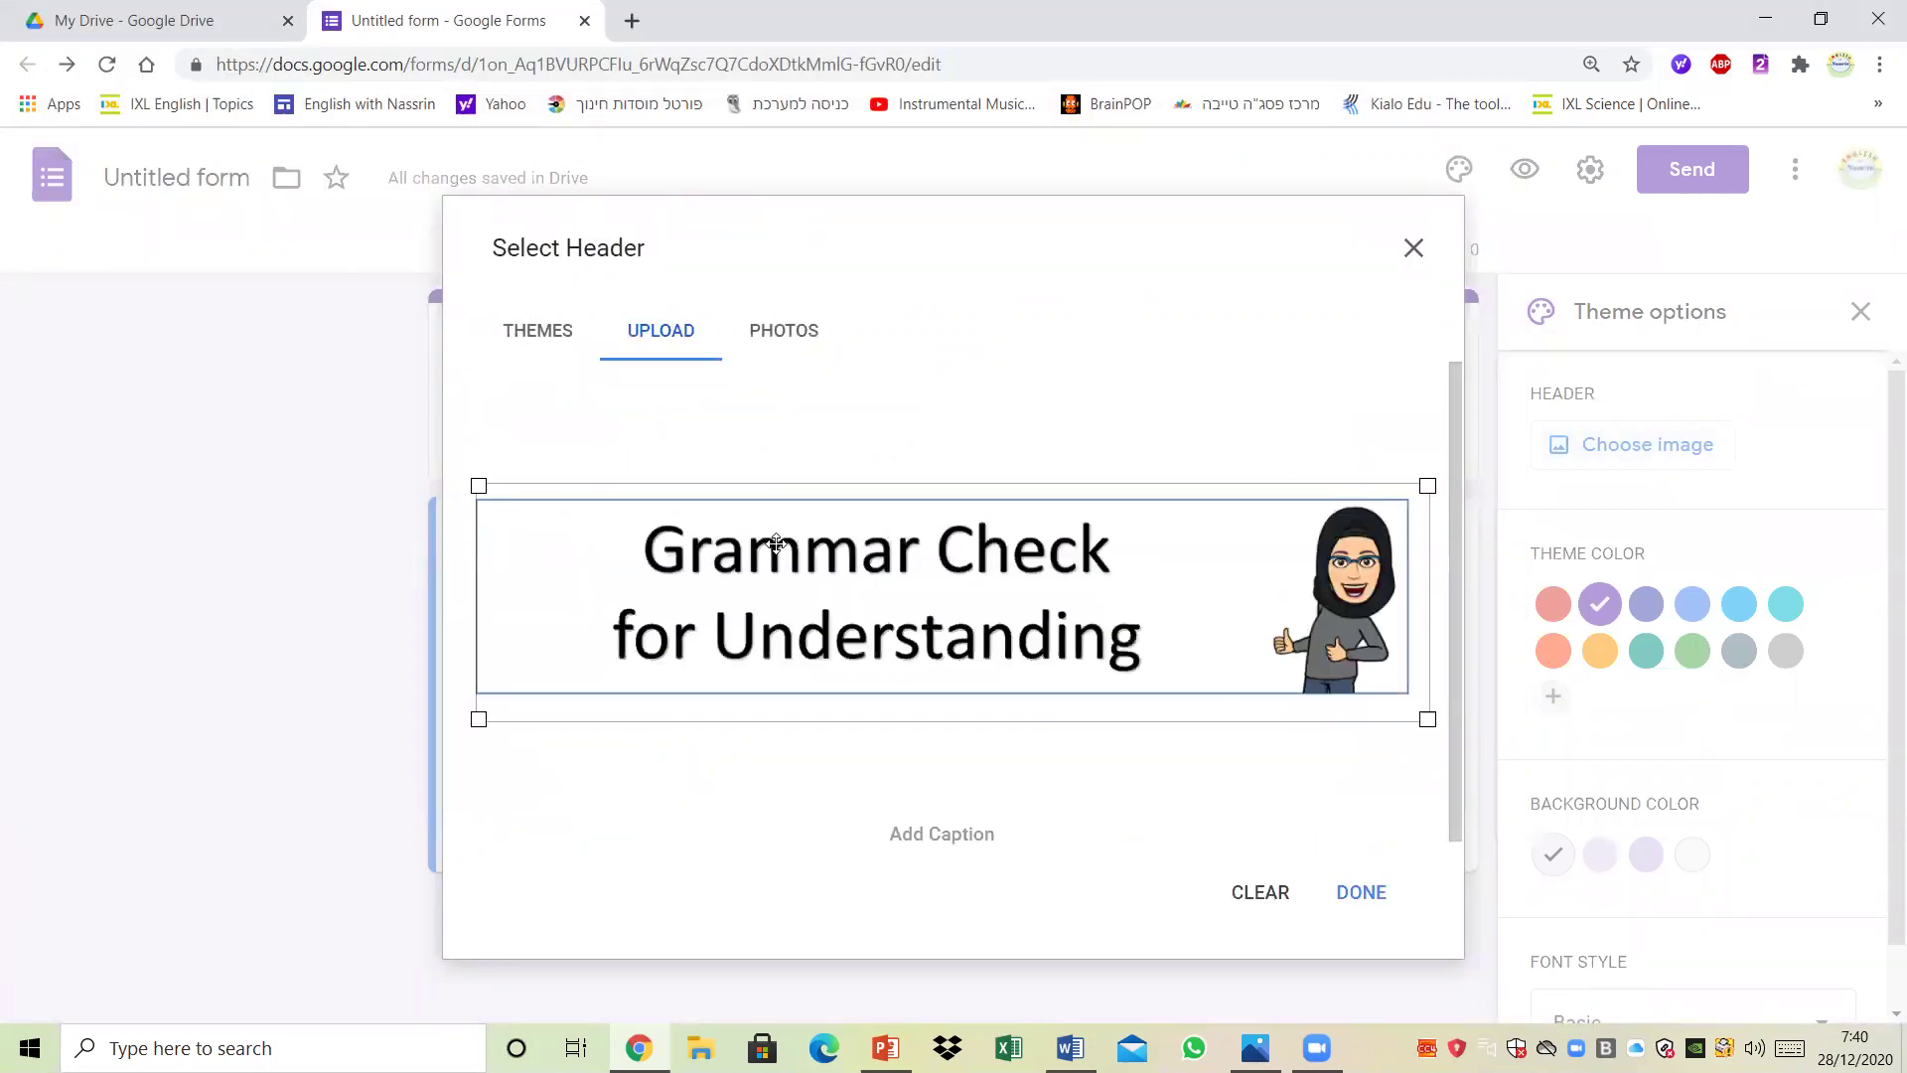
left_click(1354, 894)
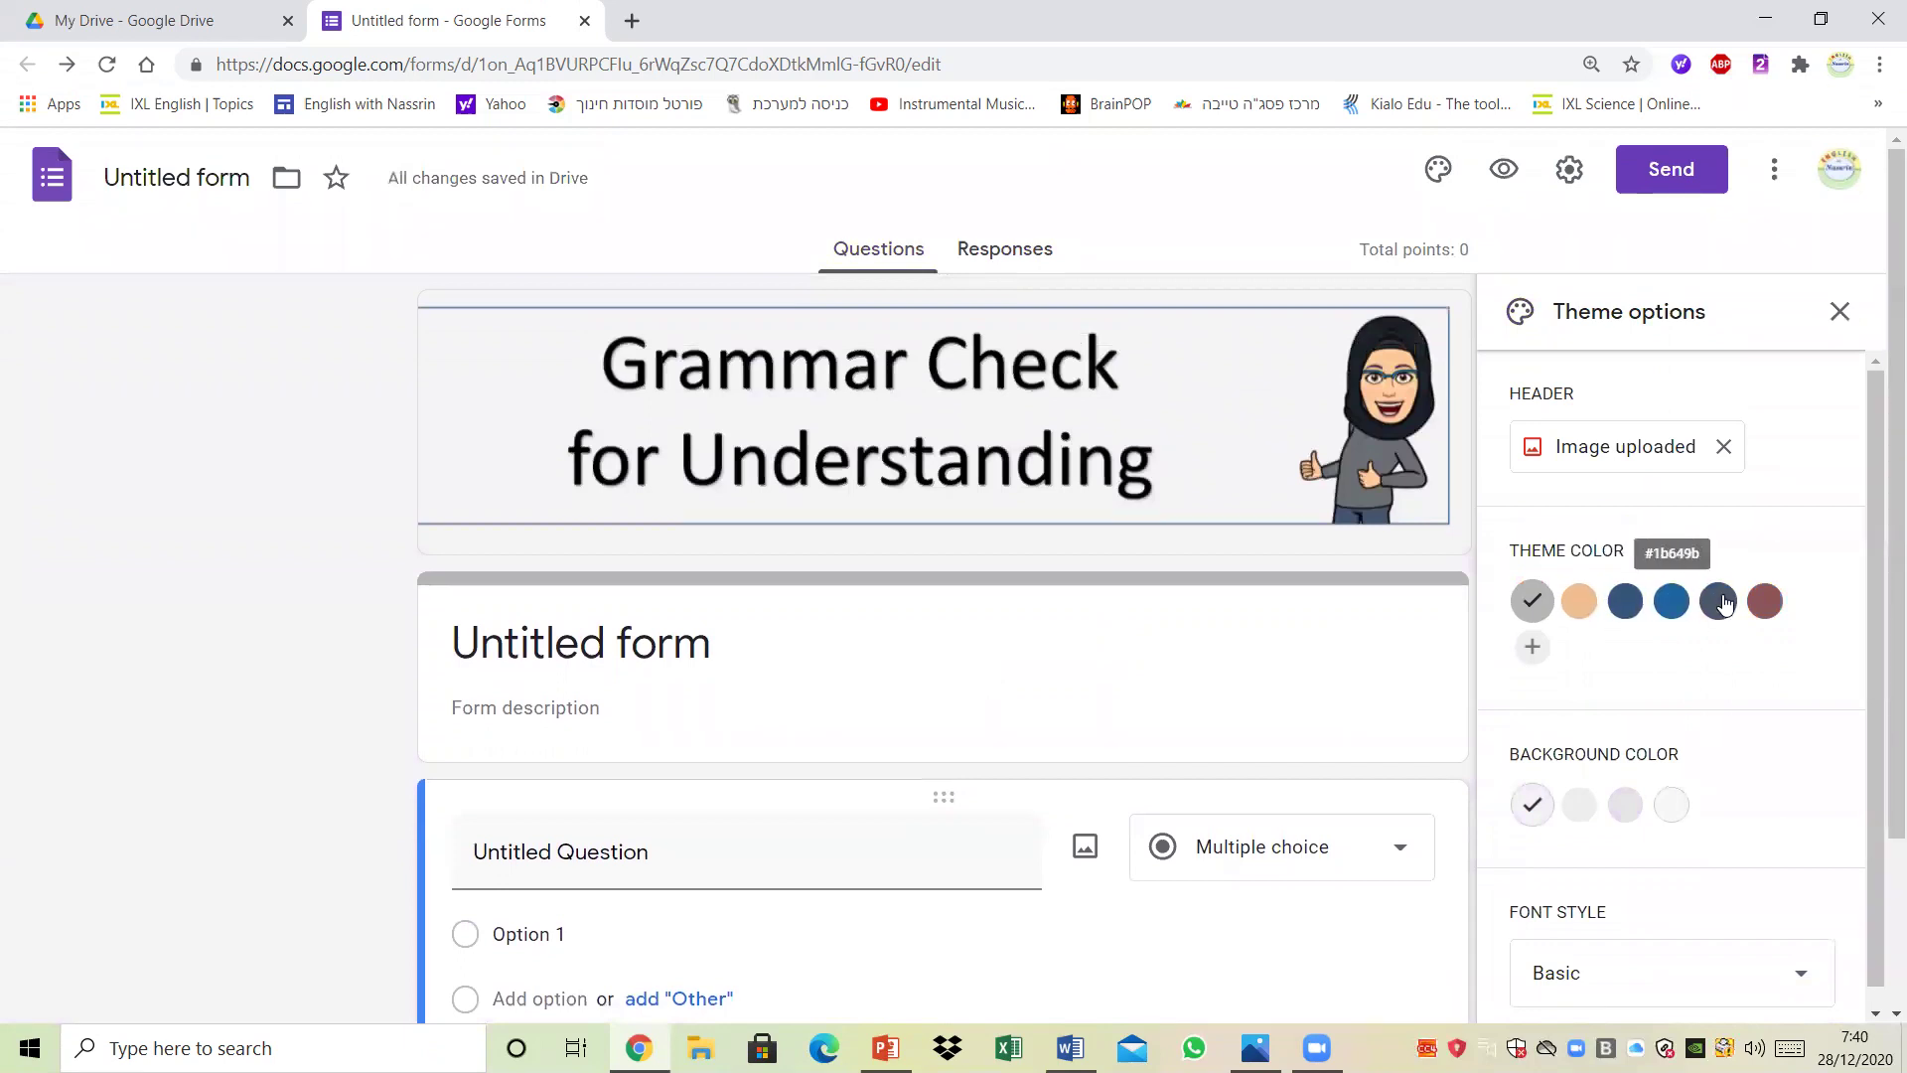
Step: Set the theme color to blue #1b649b with the Basic font style and close the theme options
left_click(1672, 601)
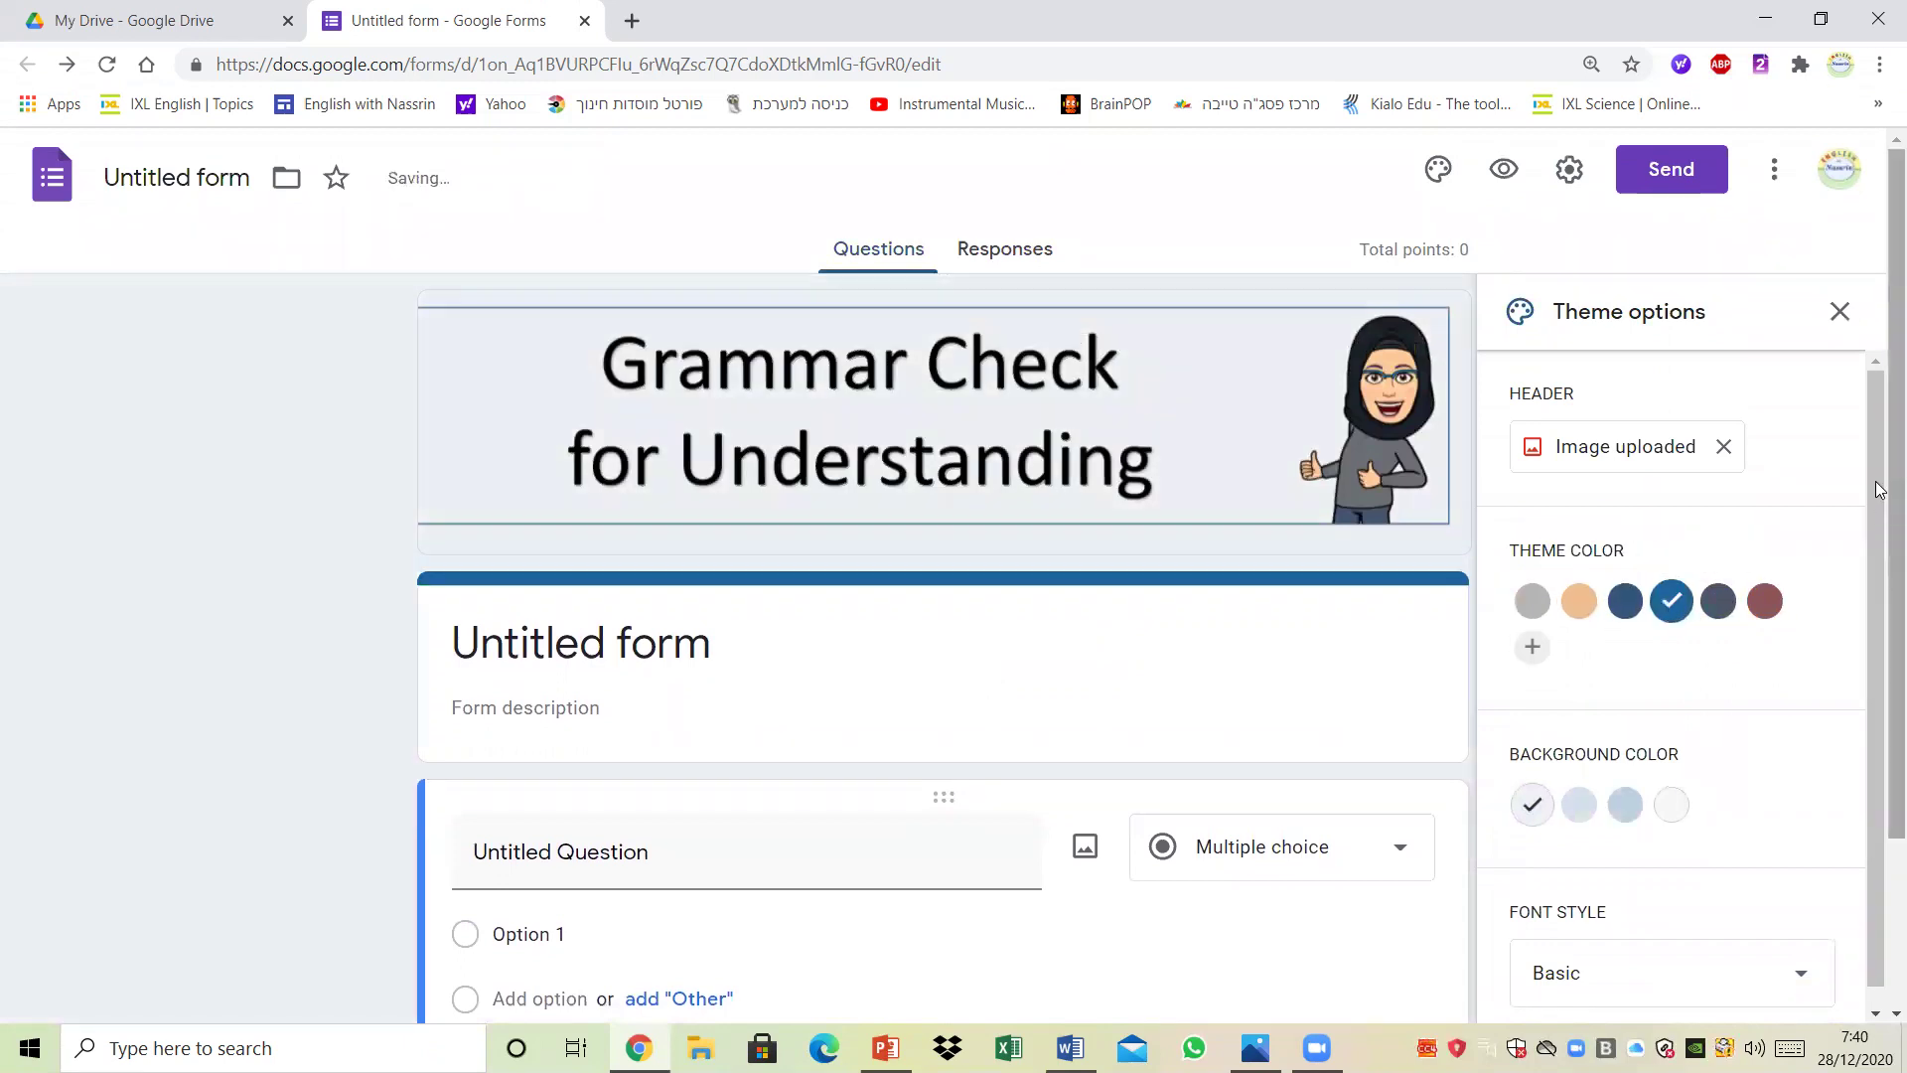
scroll(1892, 491, "down", 1)
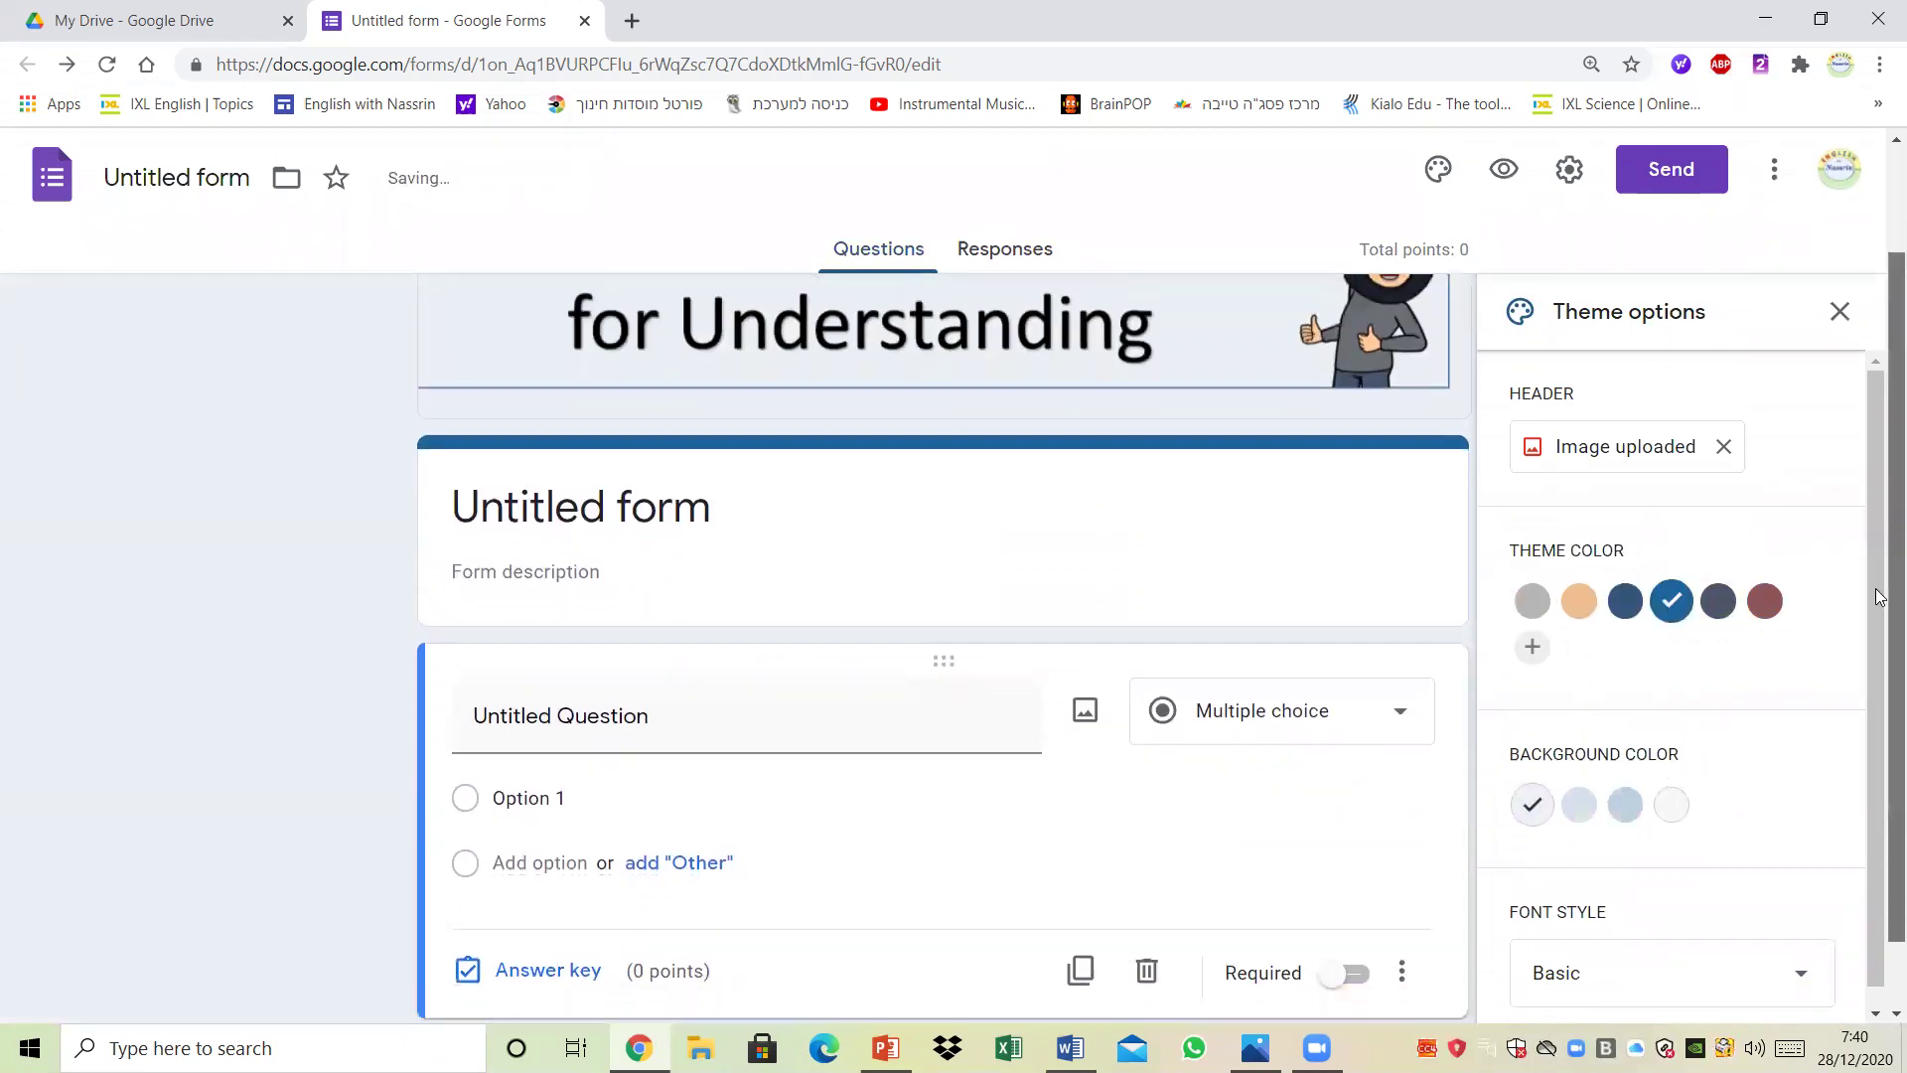
left_click(1726, 975)
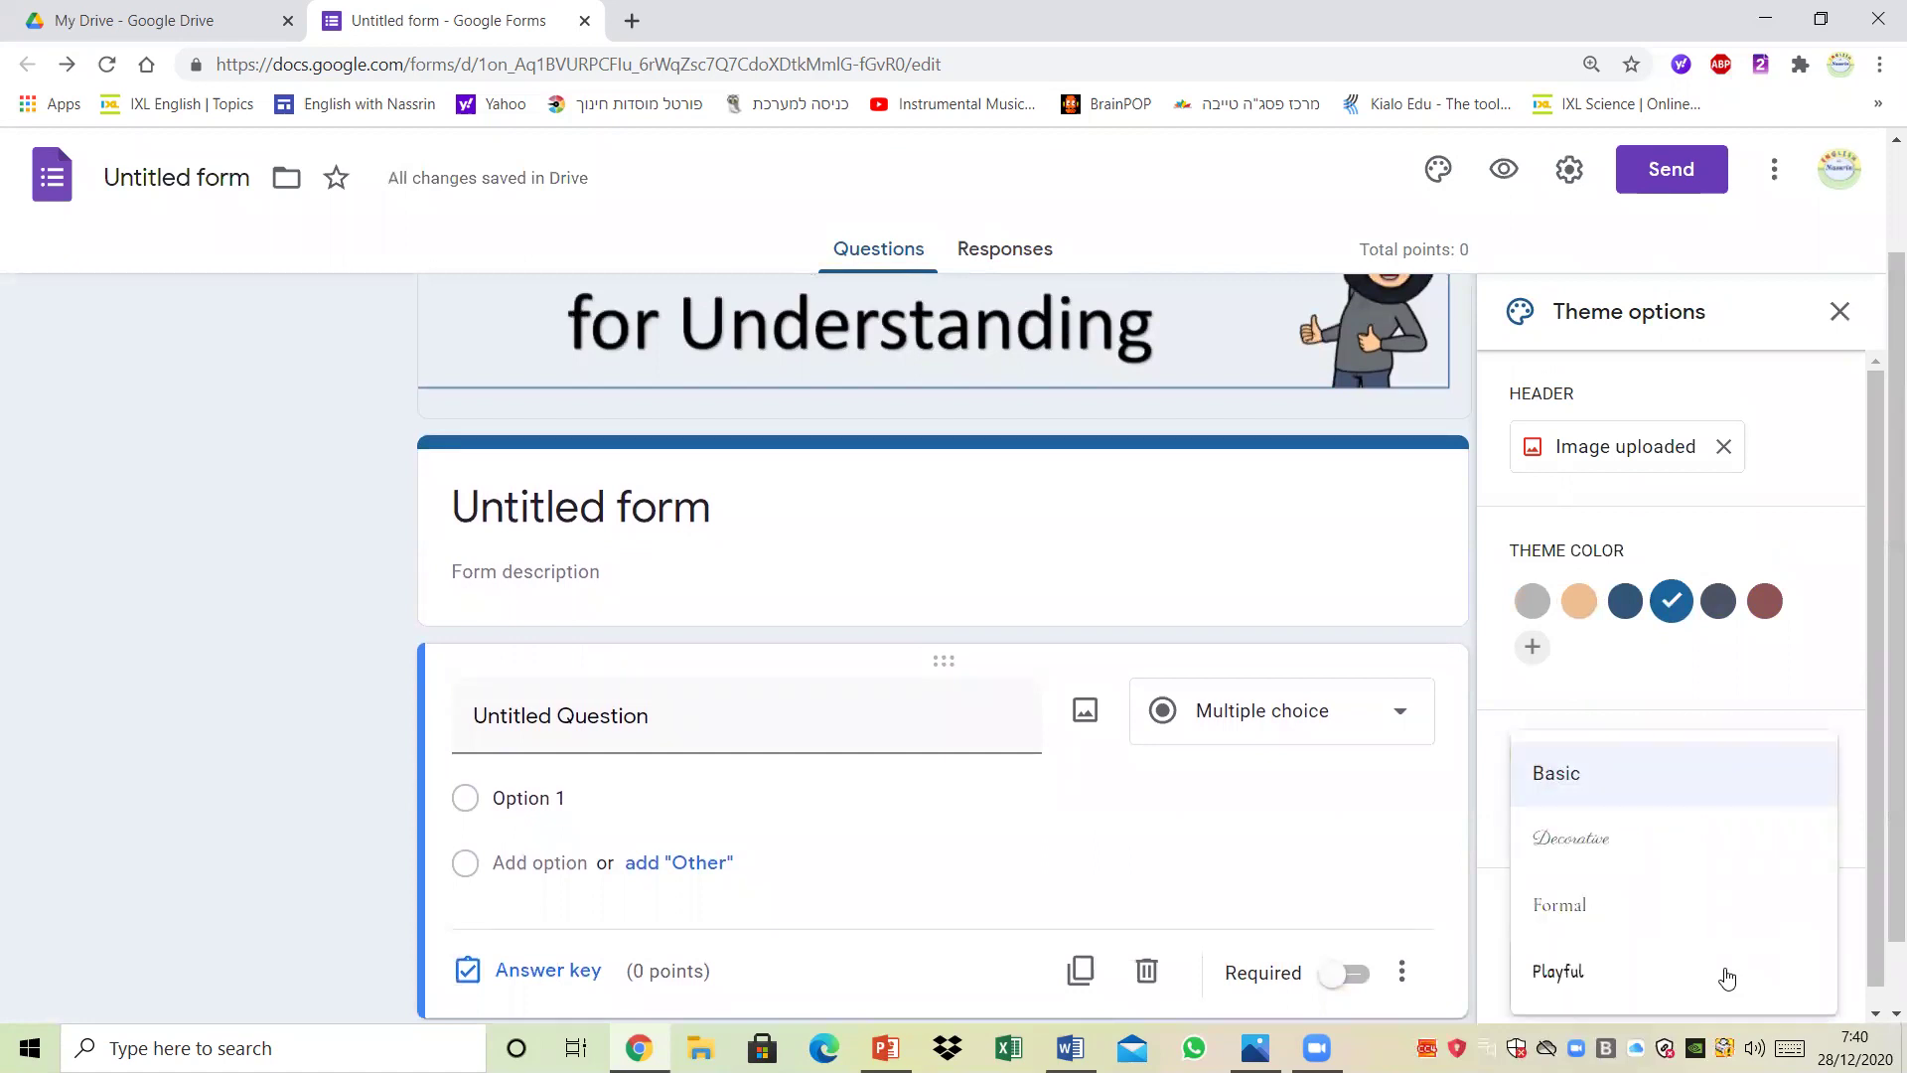
left_click(1669, 777)
left_click(1839, 311)
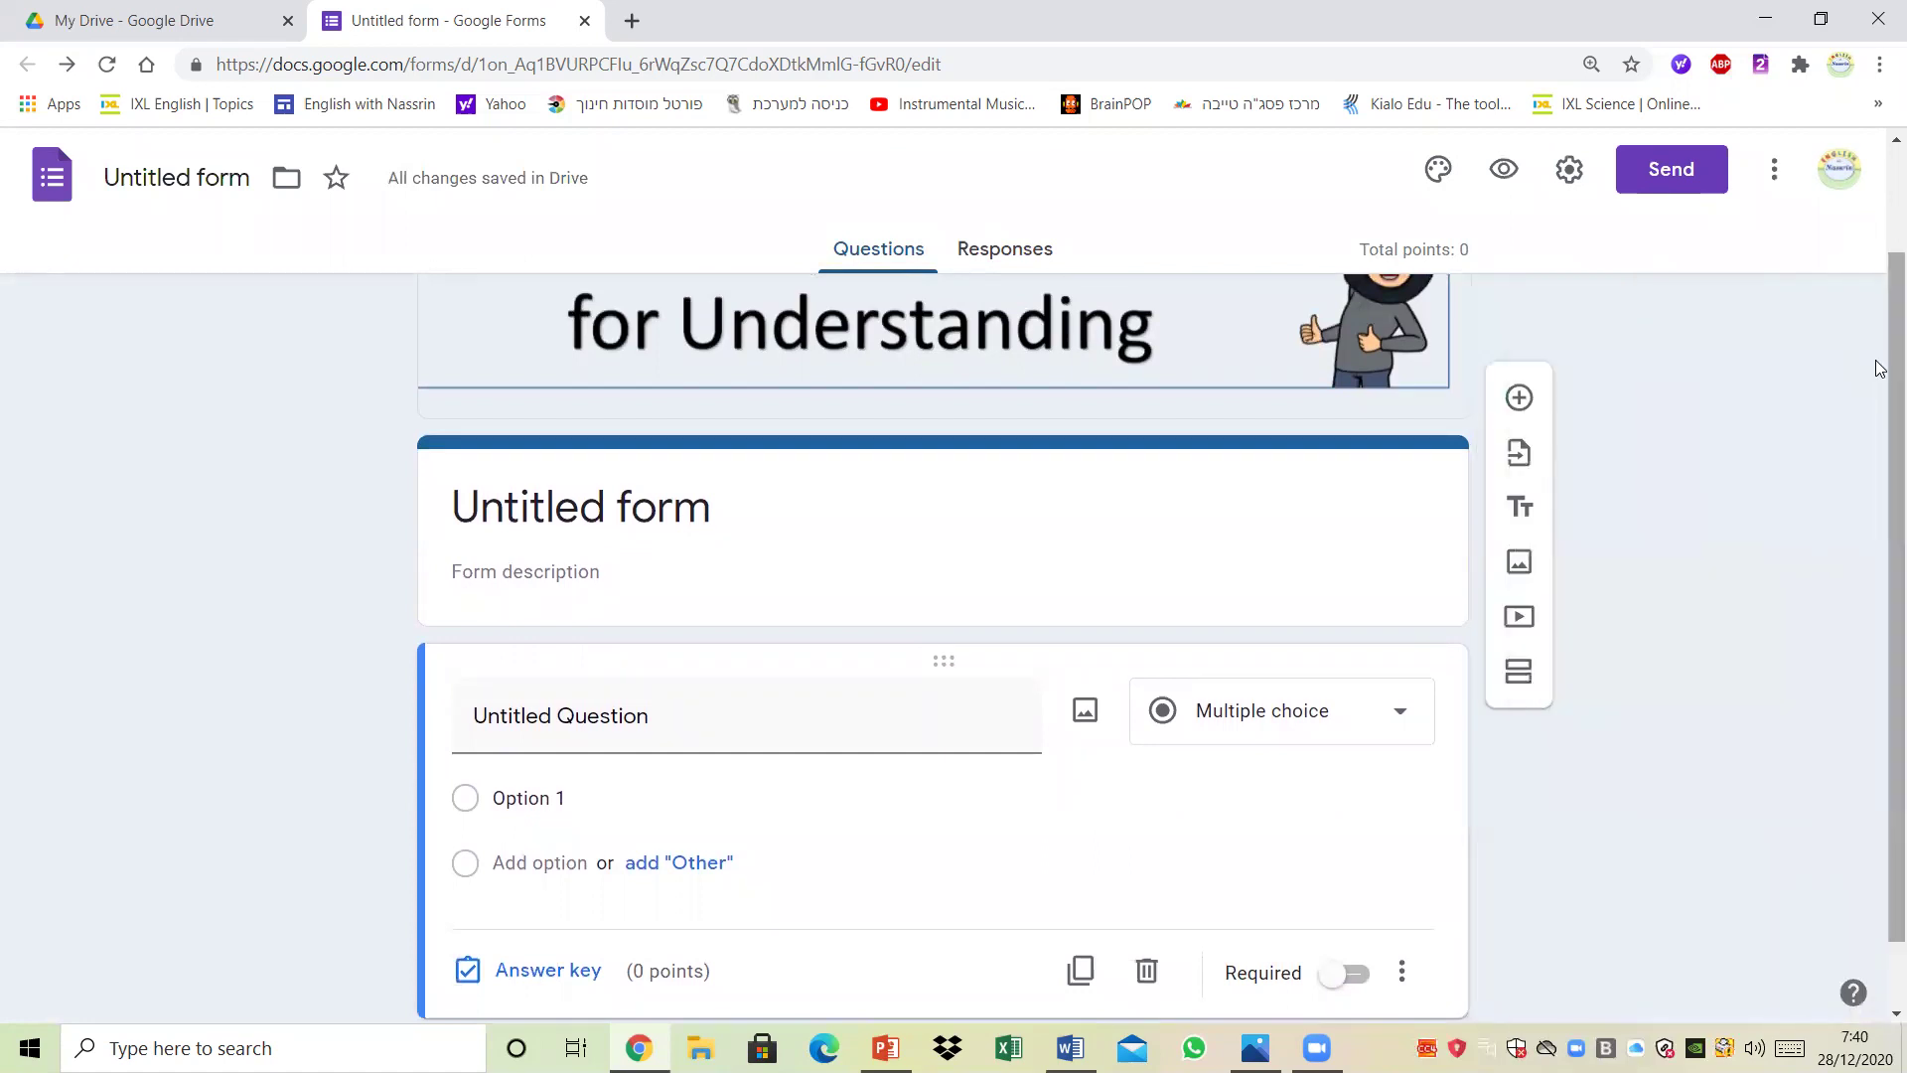
scroll(1877, 375, "up", 1)
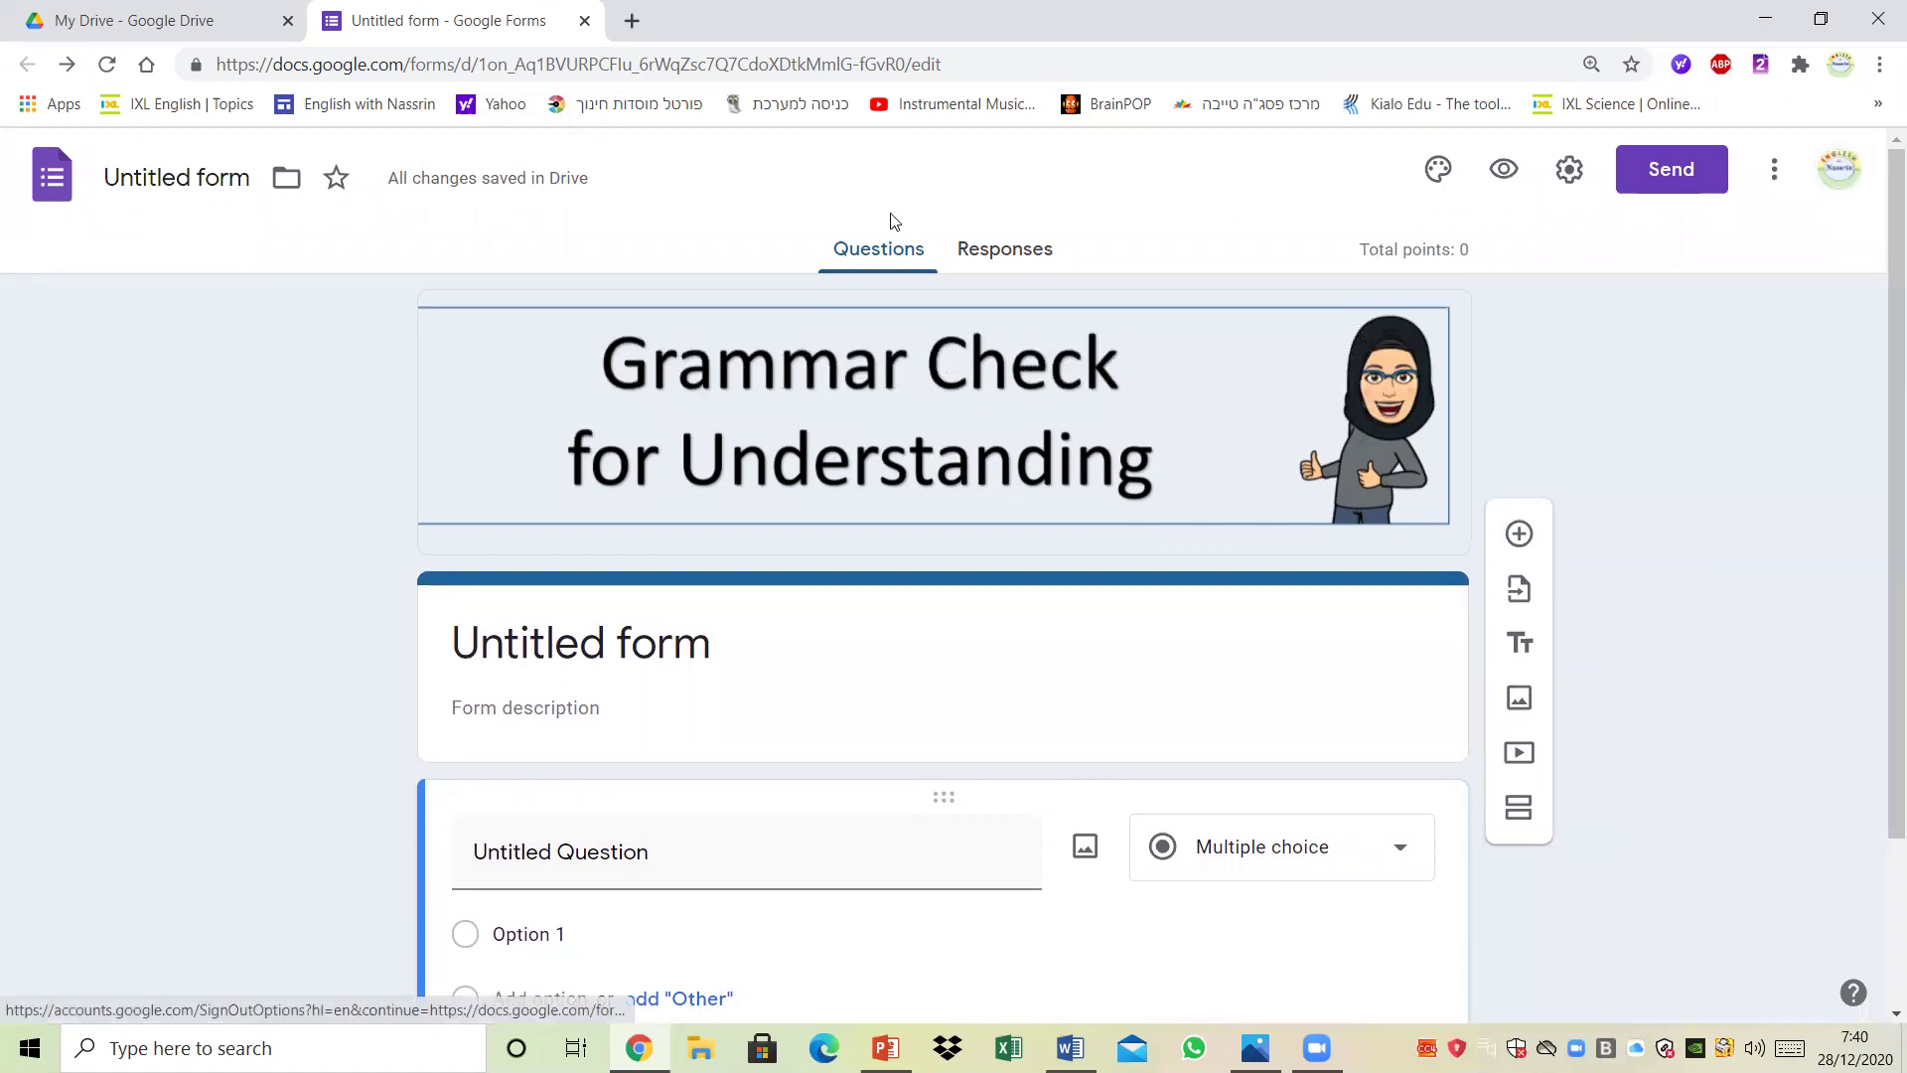
Step: Title the form "Present Simple"
left_click(610, 637)
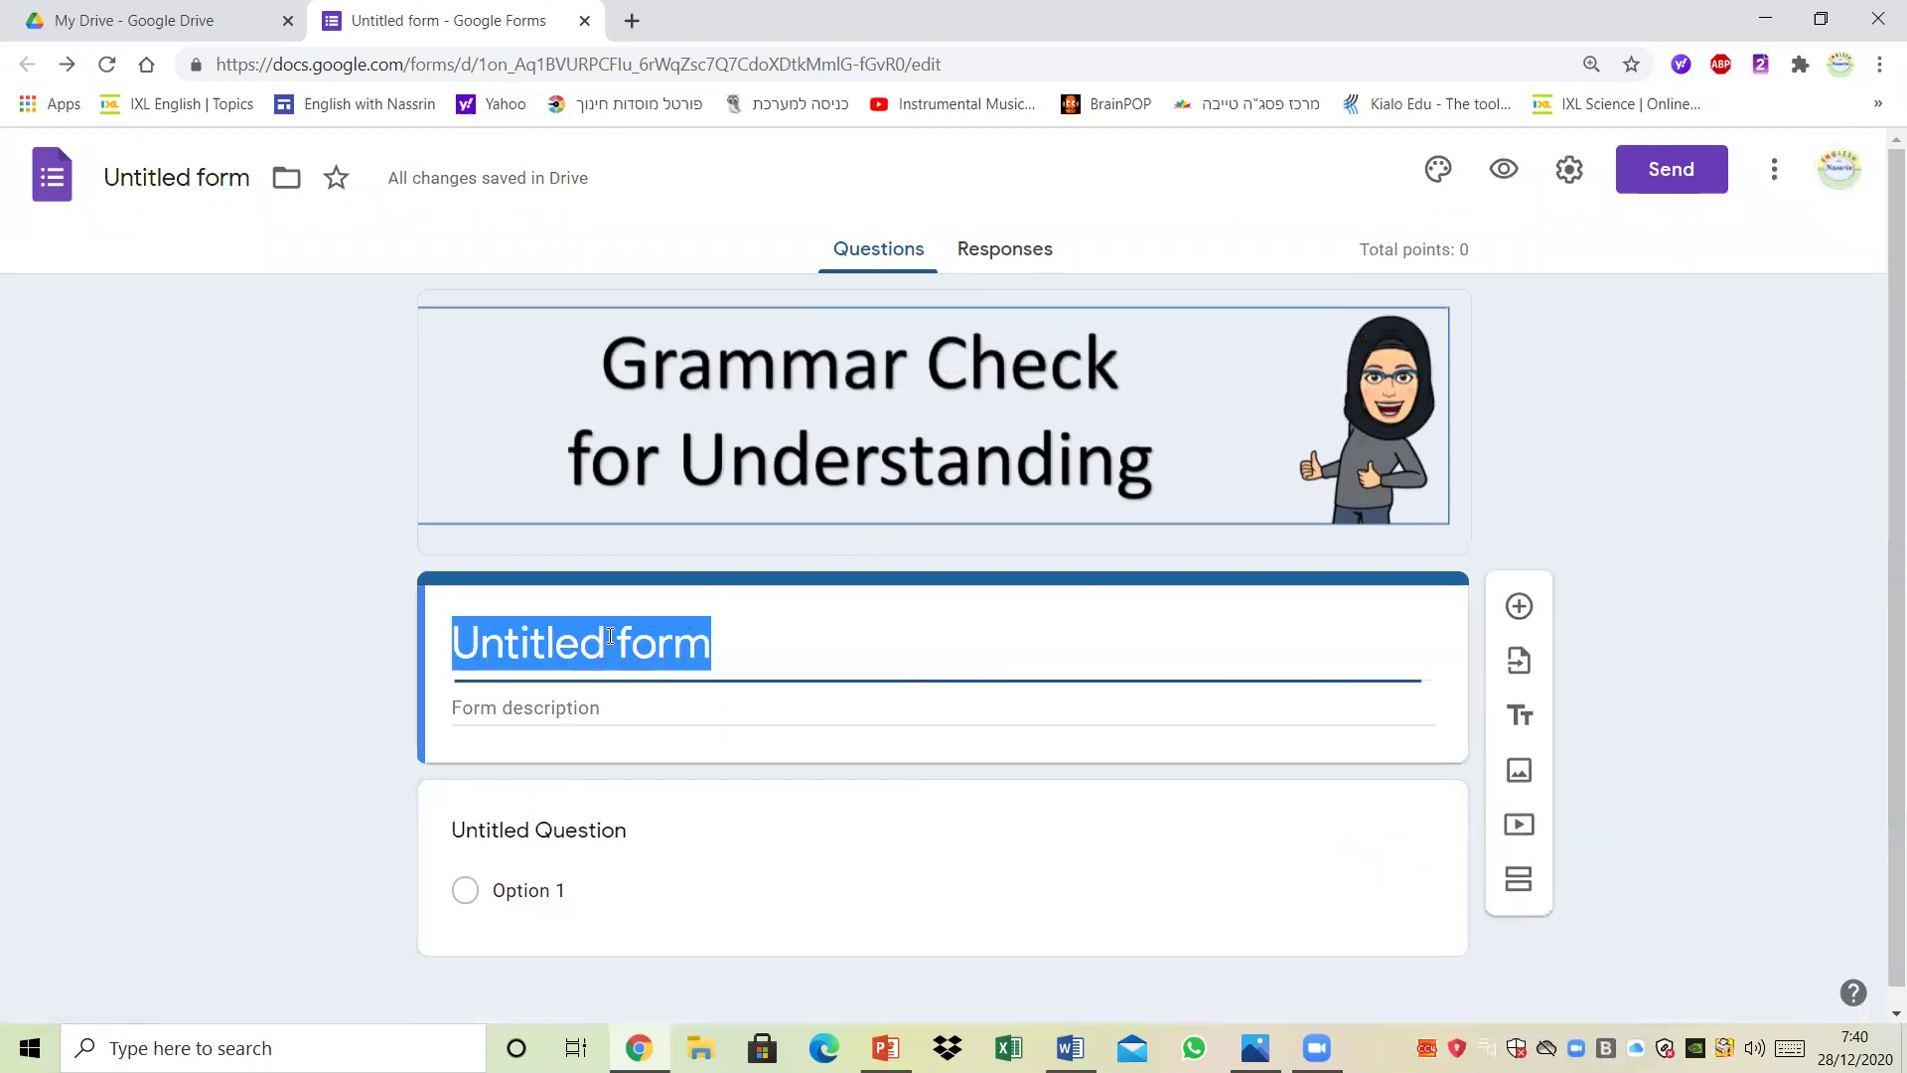
type("P")
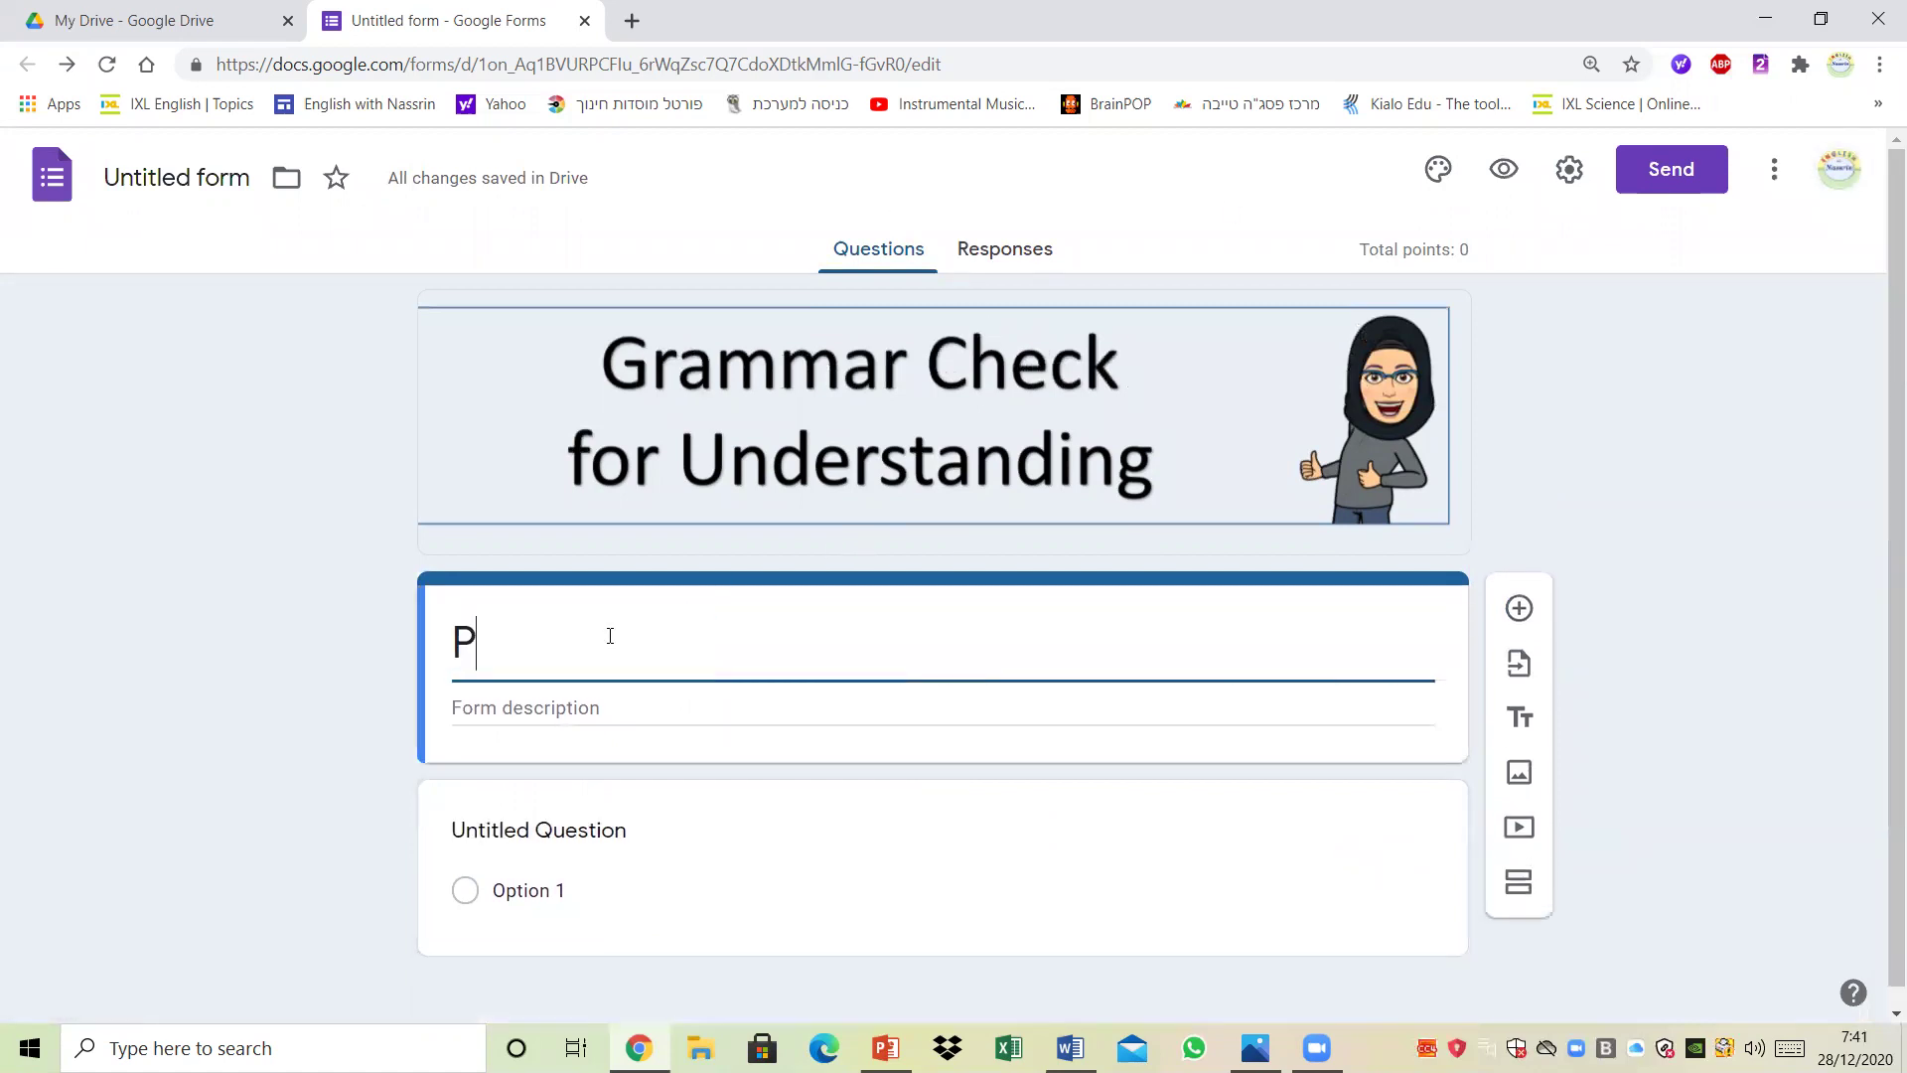
type("resent Simple")
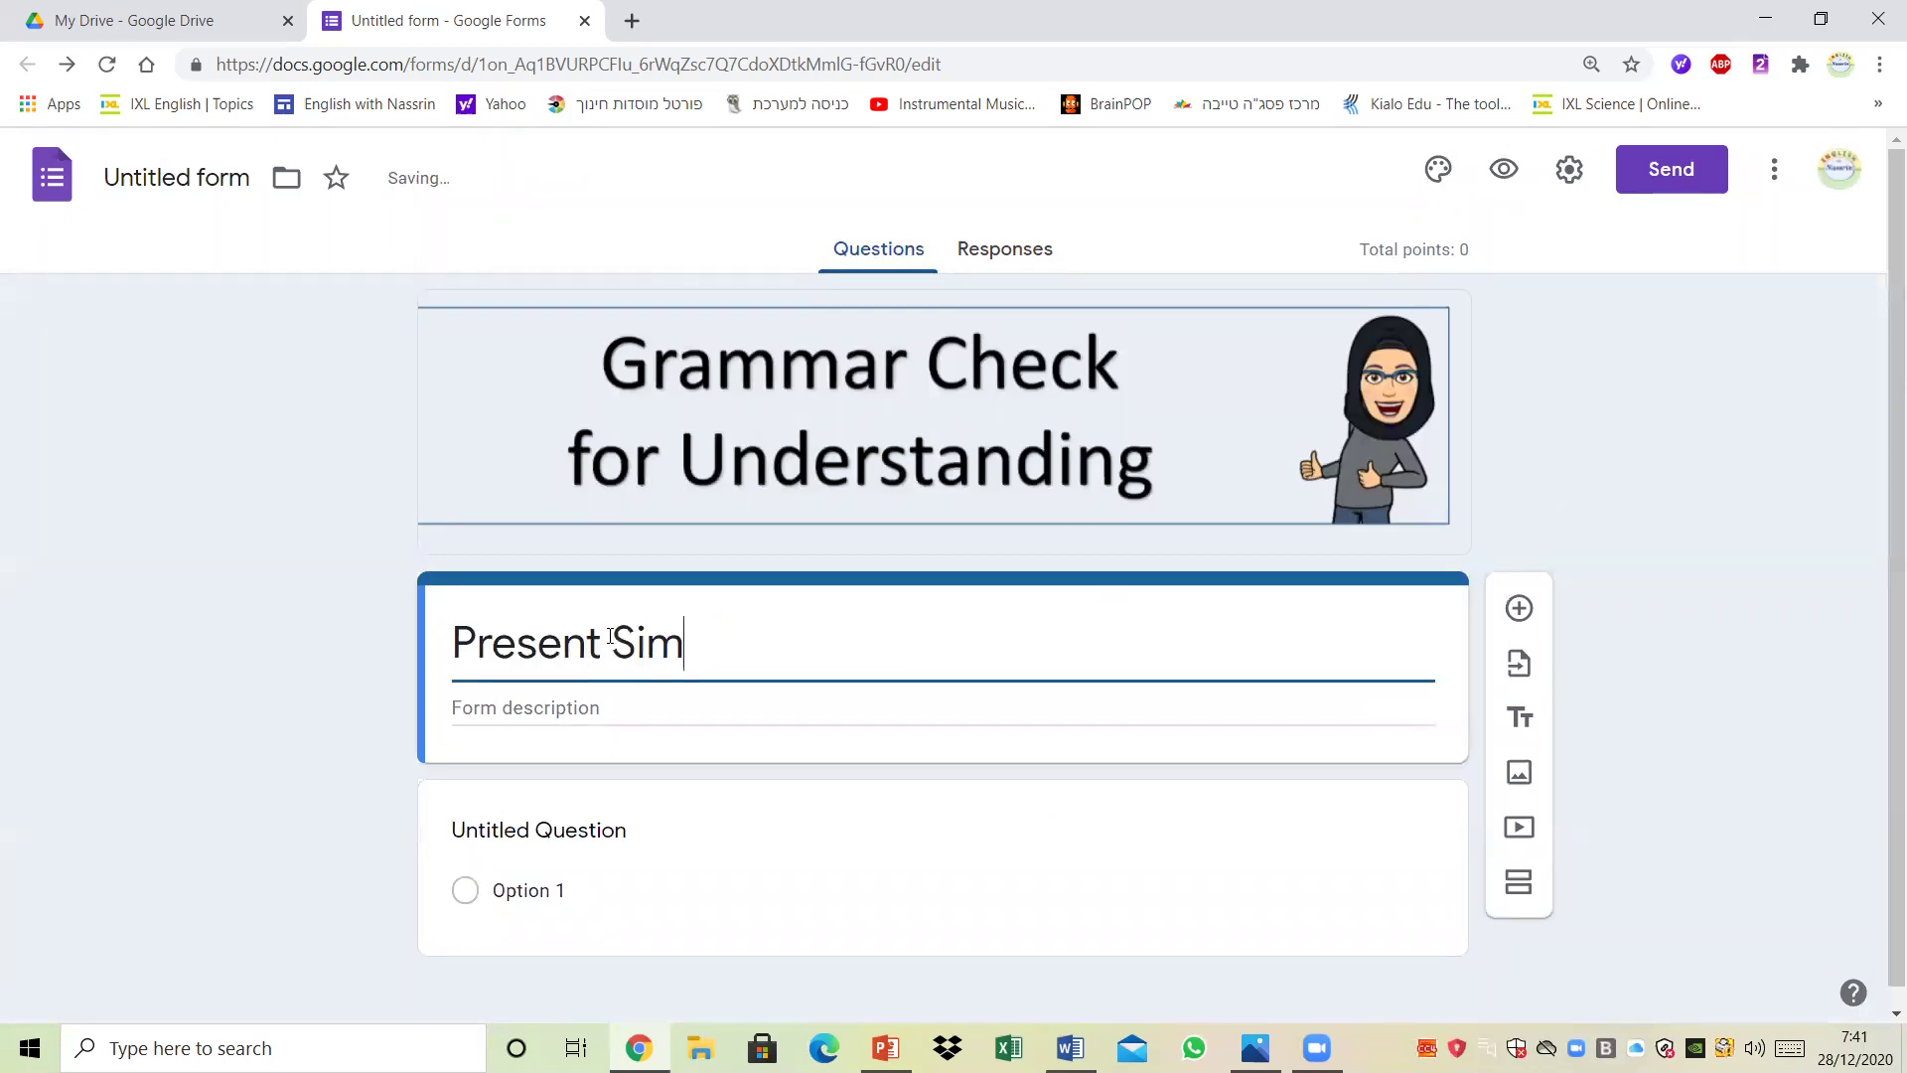
Step: Copy the instruction line "Complete the sentence with the correct present tense form of to be." from Word into the form description, changing "sentence" to "sentences"
left_click(587, 711)
key("alt+Tab")
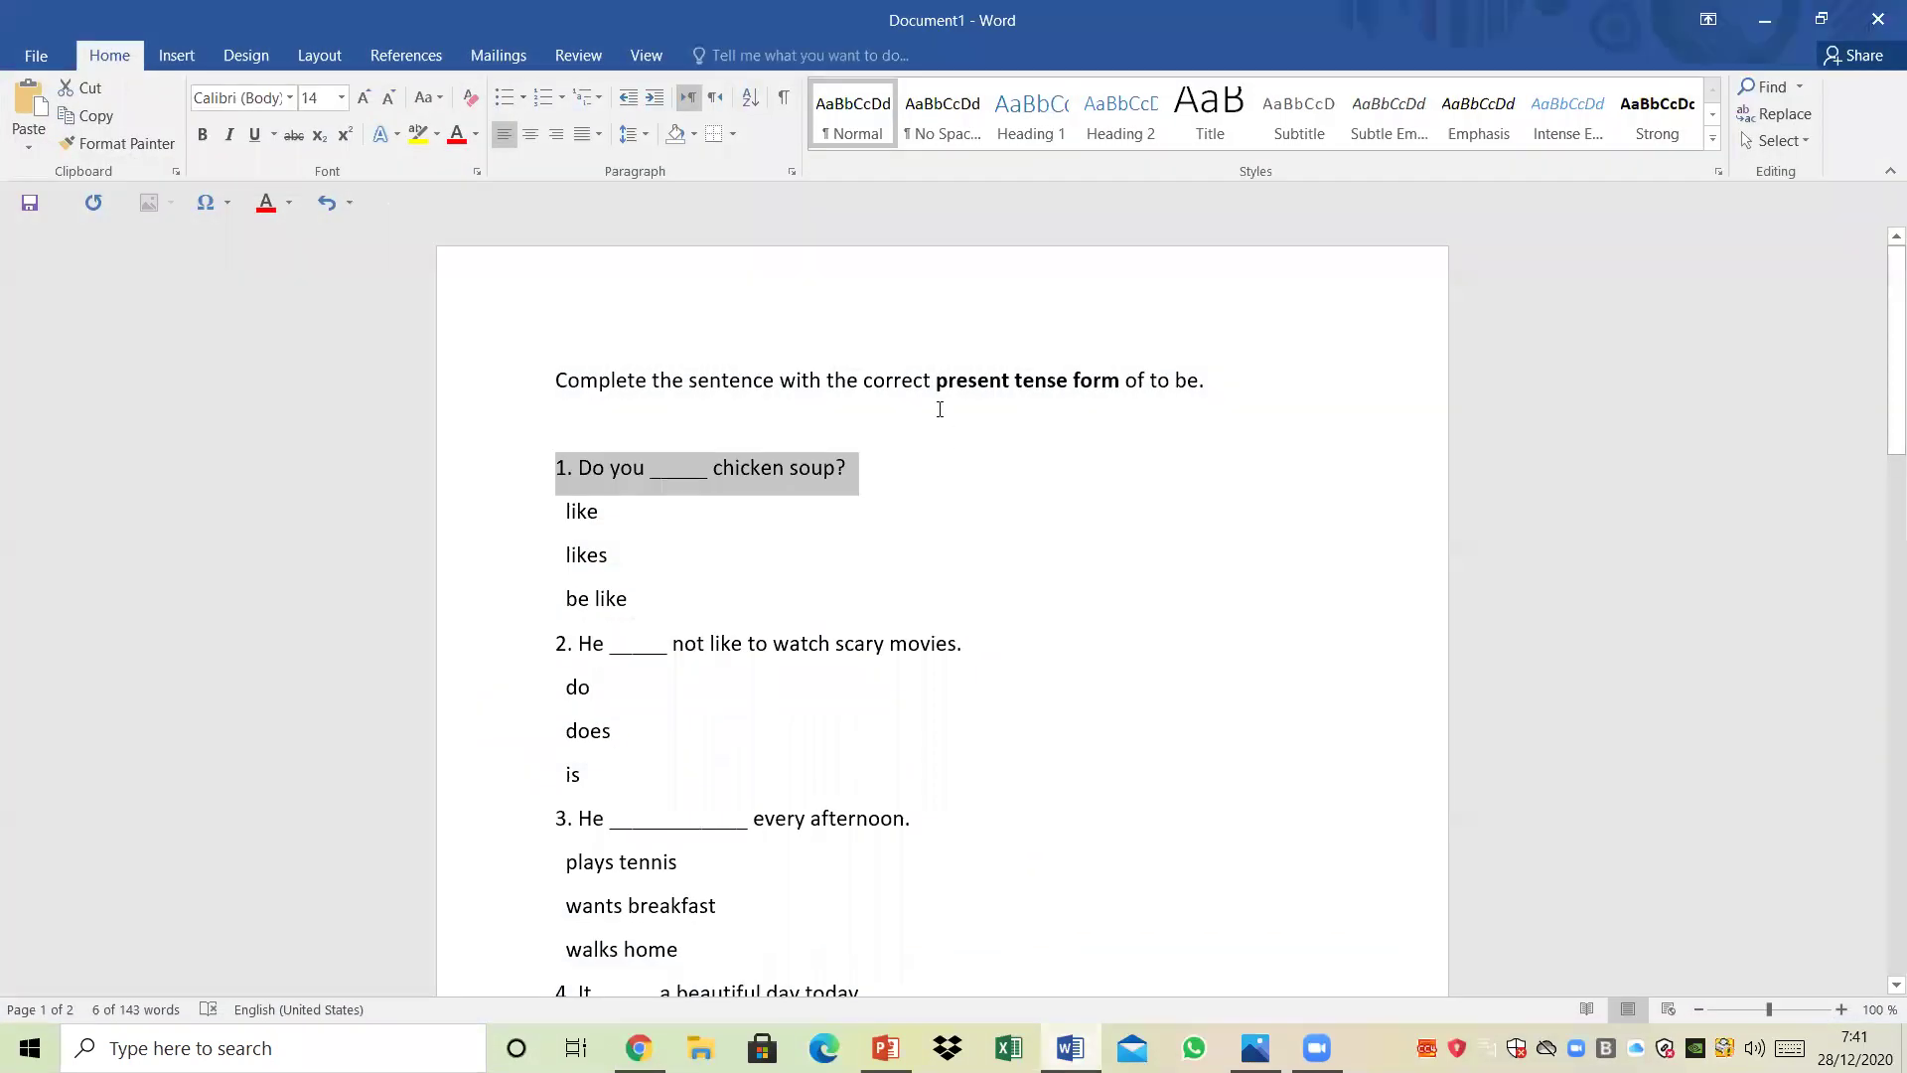
left_click(1119, 362)
left_click_drag(1234, 375, 506, 380)
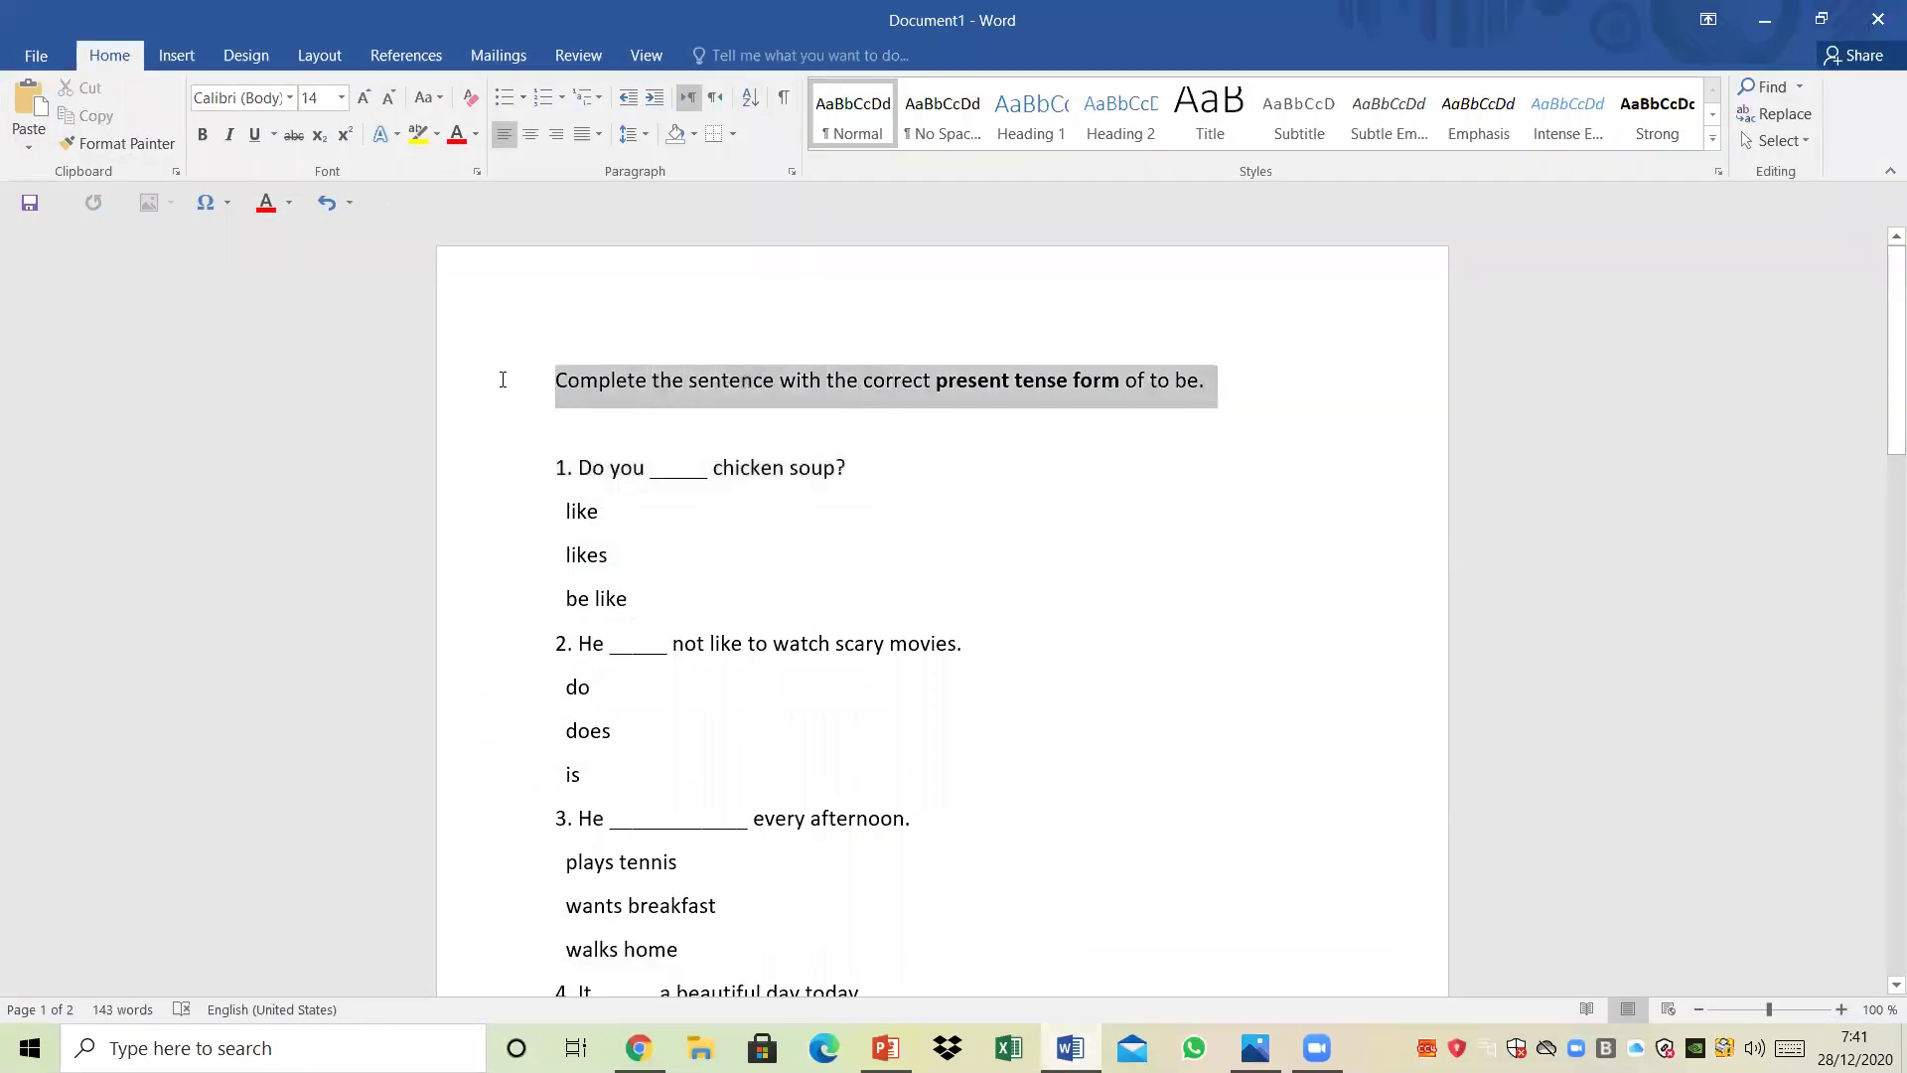
right_click(628, 378)
left_click(678, 425)
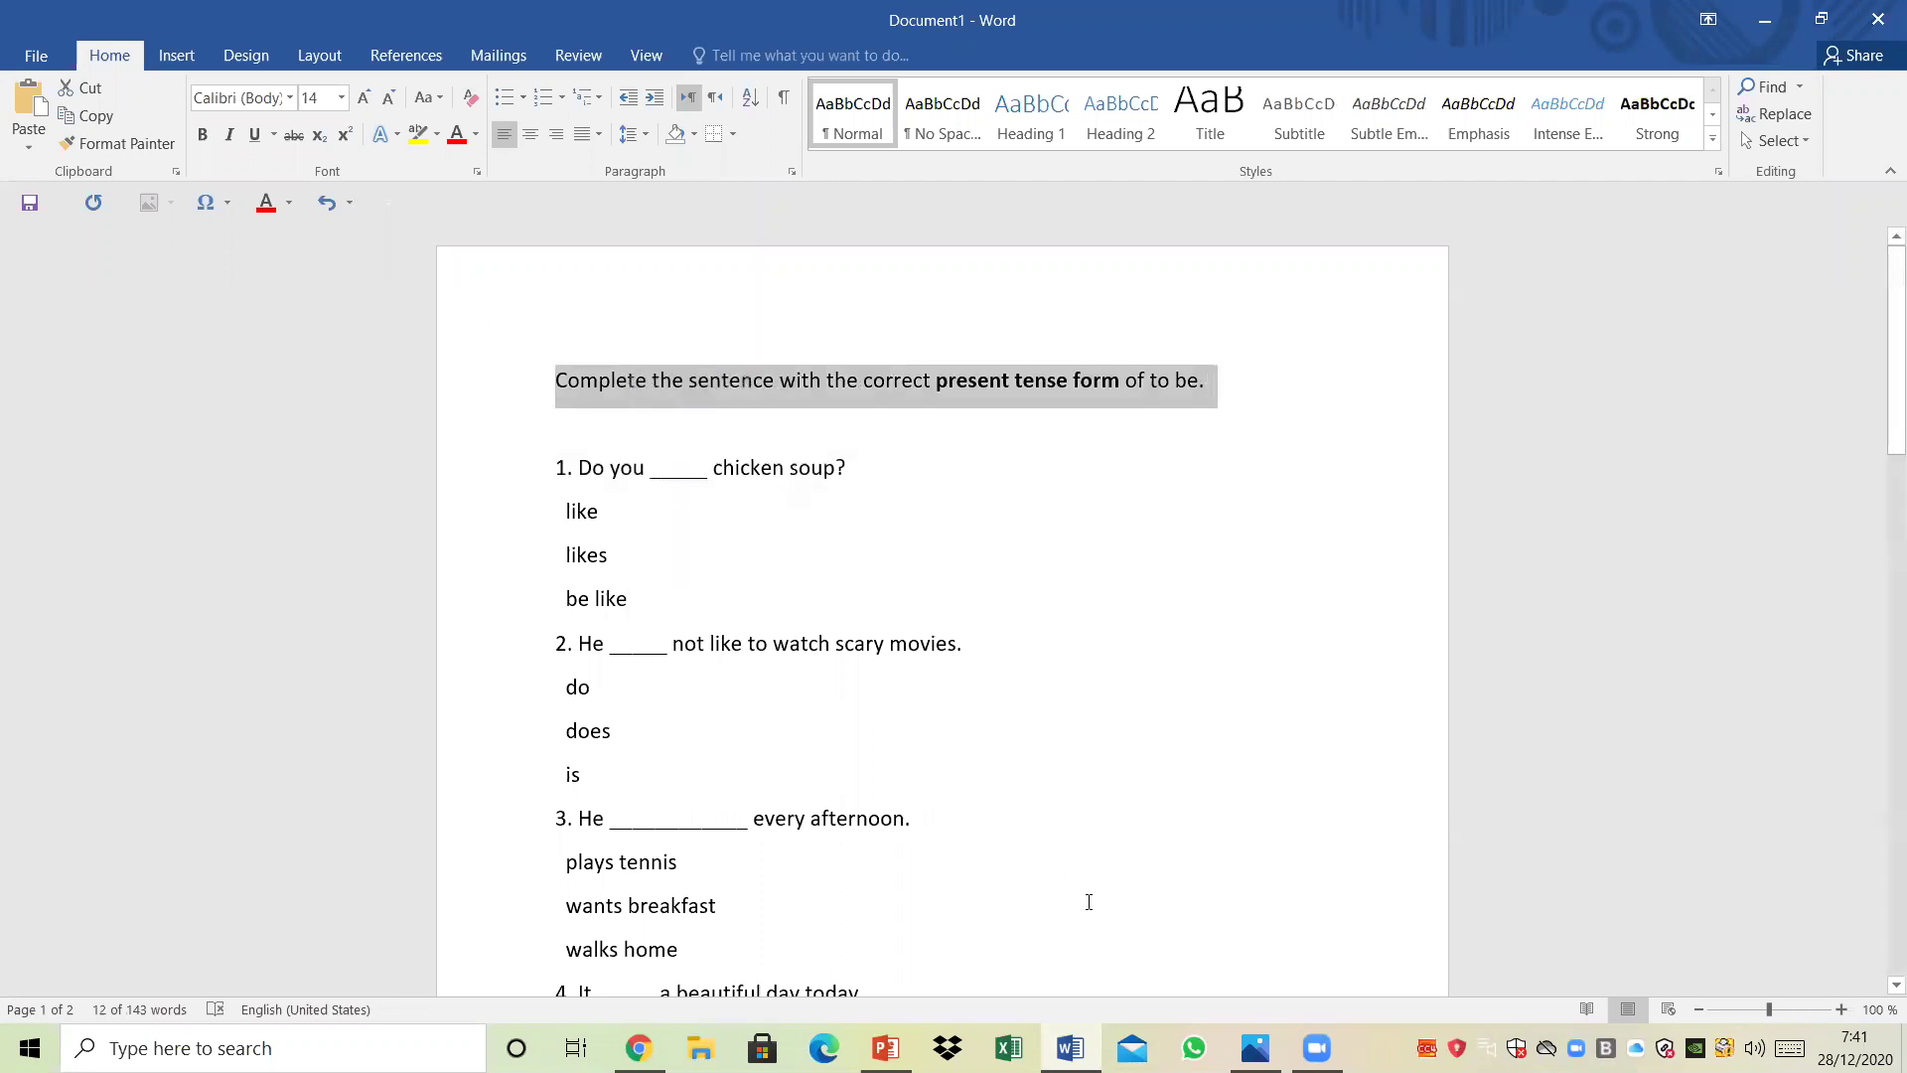
key("alt+Tab")
left_click(781, 707)
key("ctrl+v")
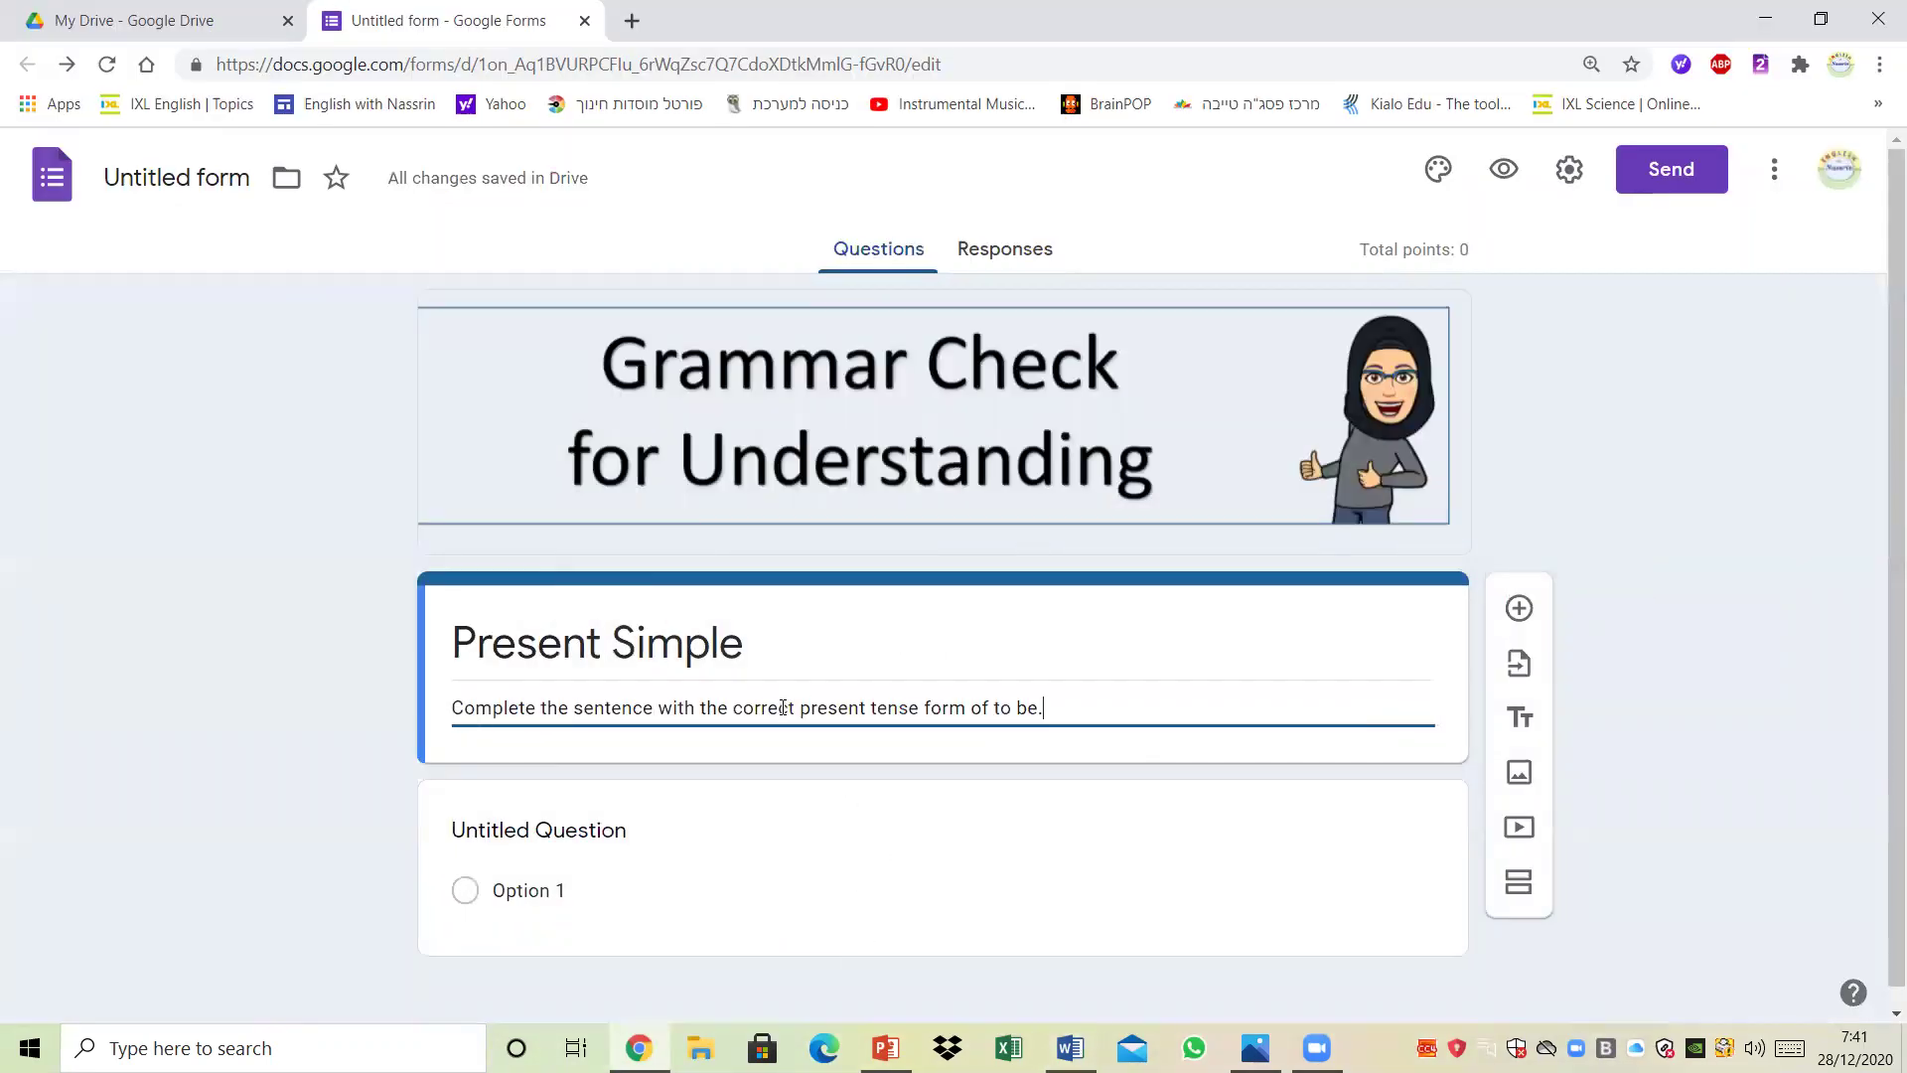
left_click(653, 709)
type("s")
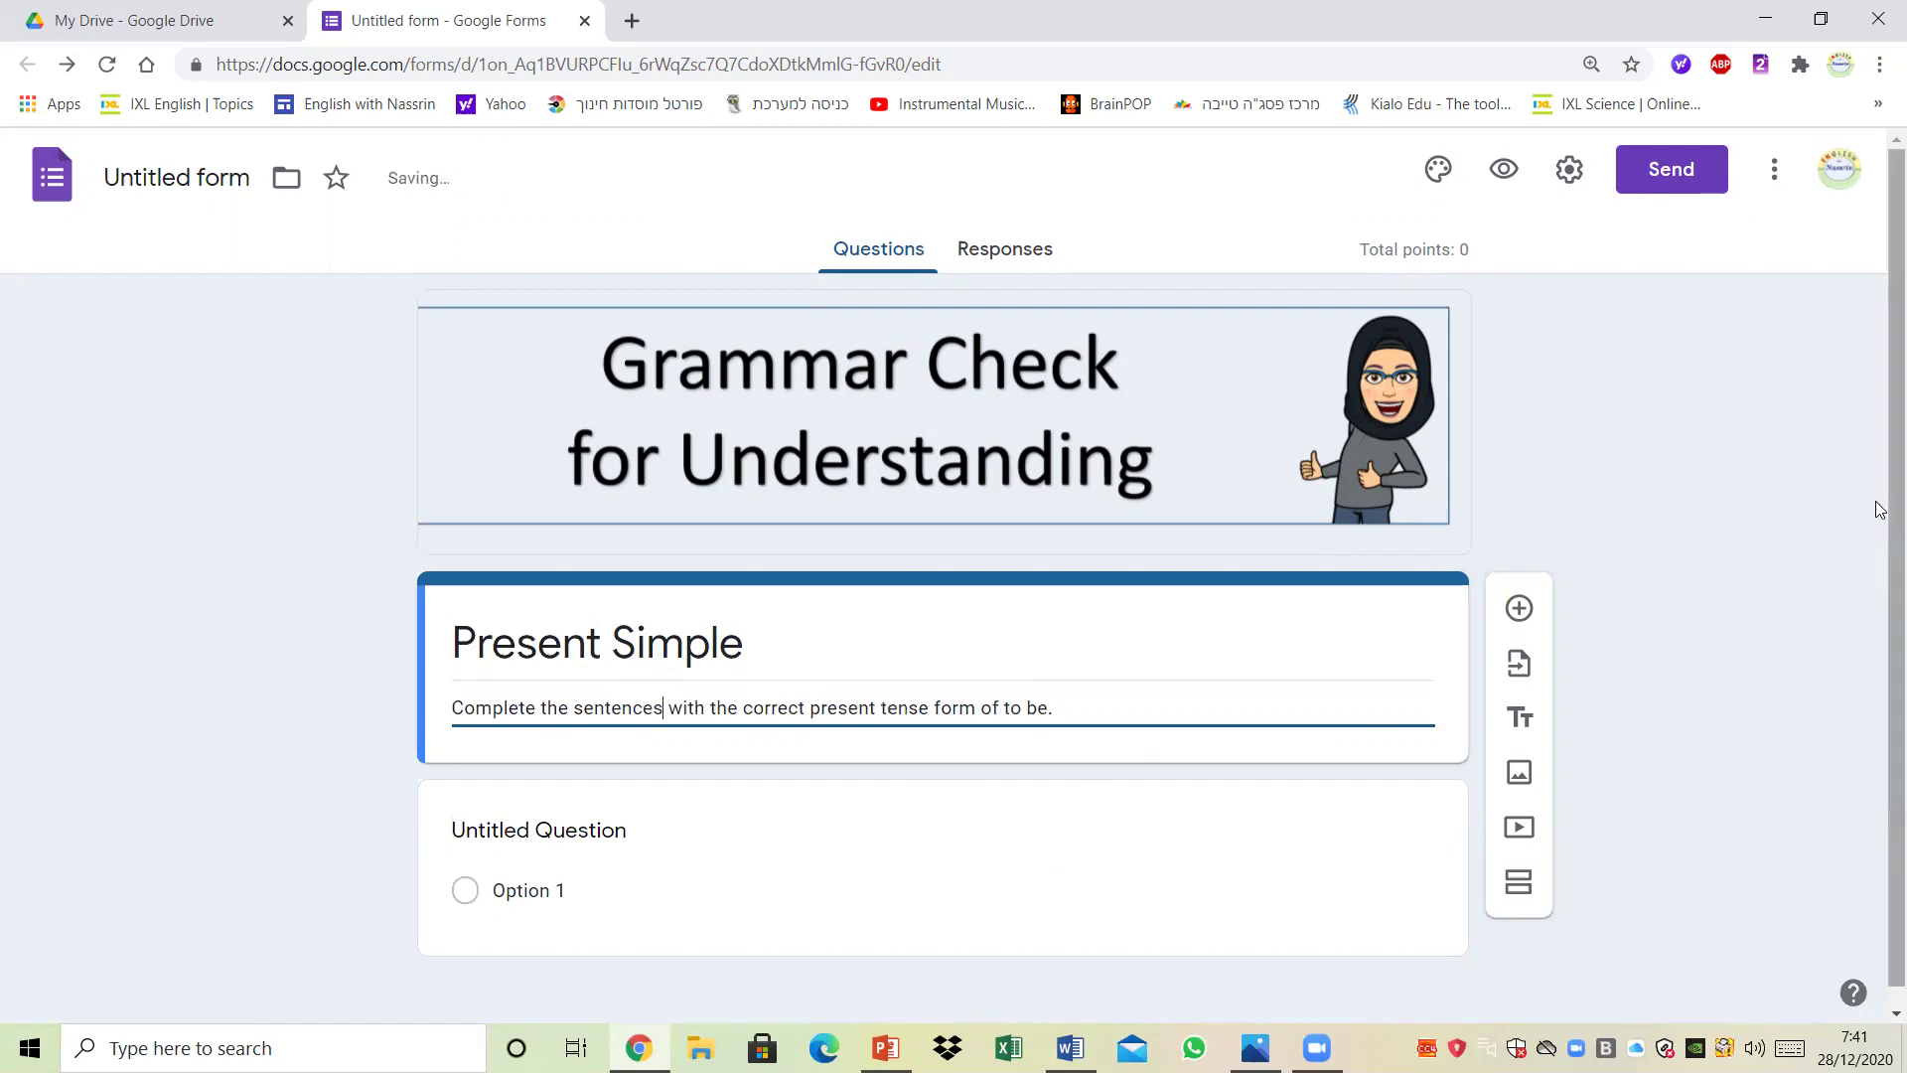
Step: Make the first question a required short-answer question titled "Name"
scroll(1881, 378, "down", 1)
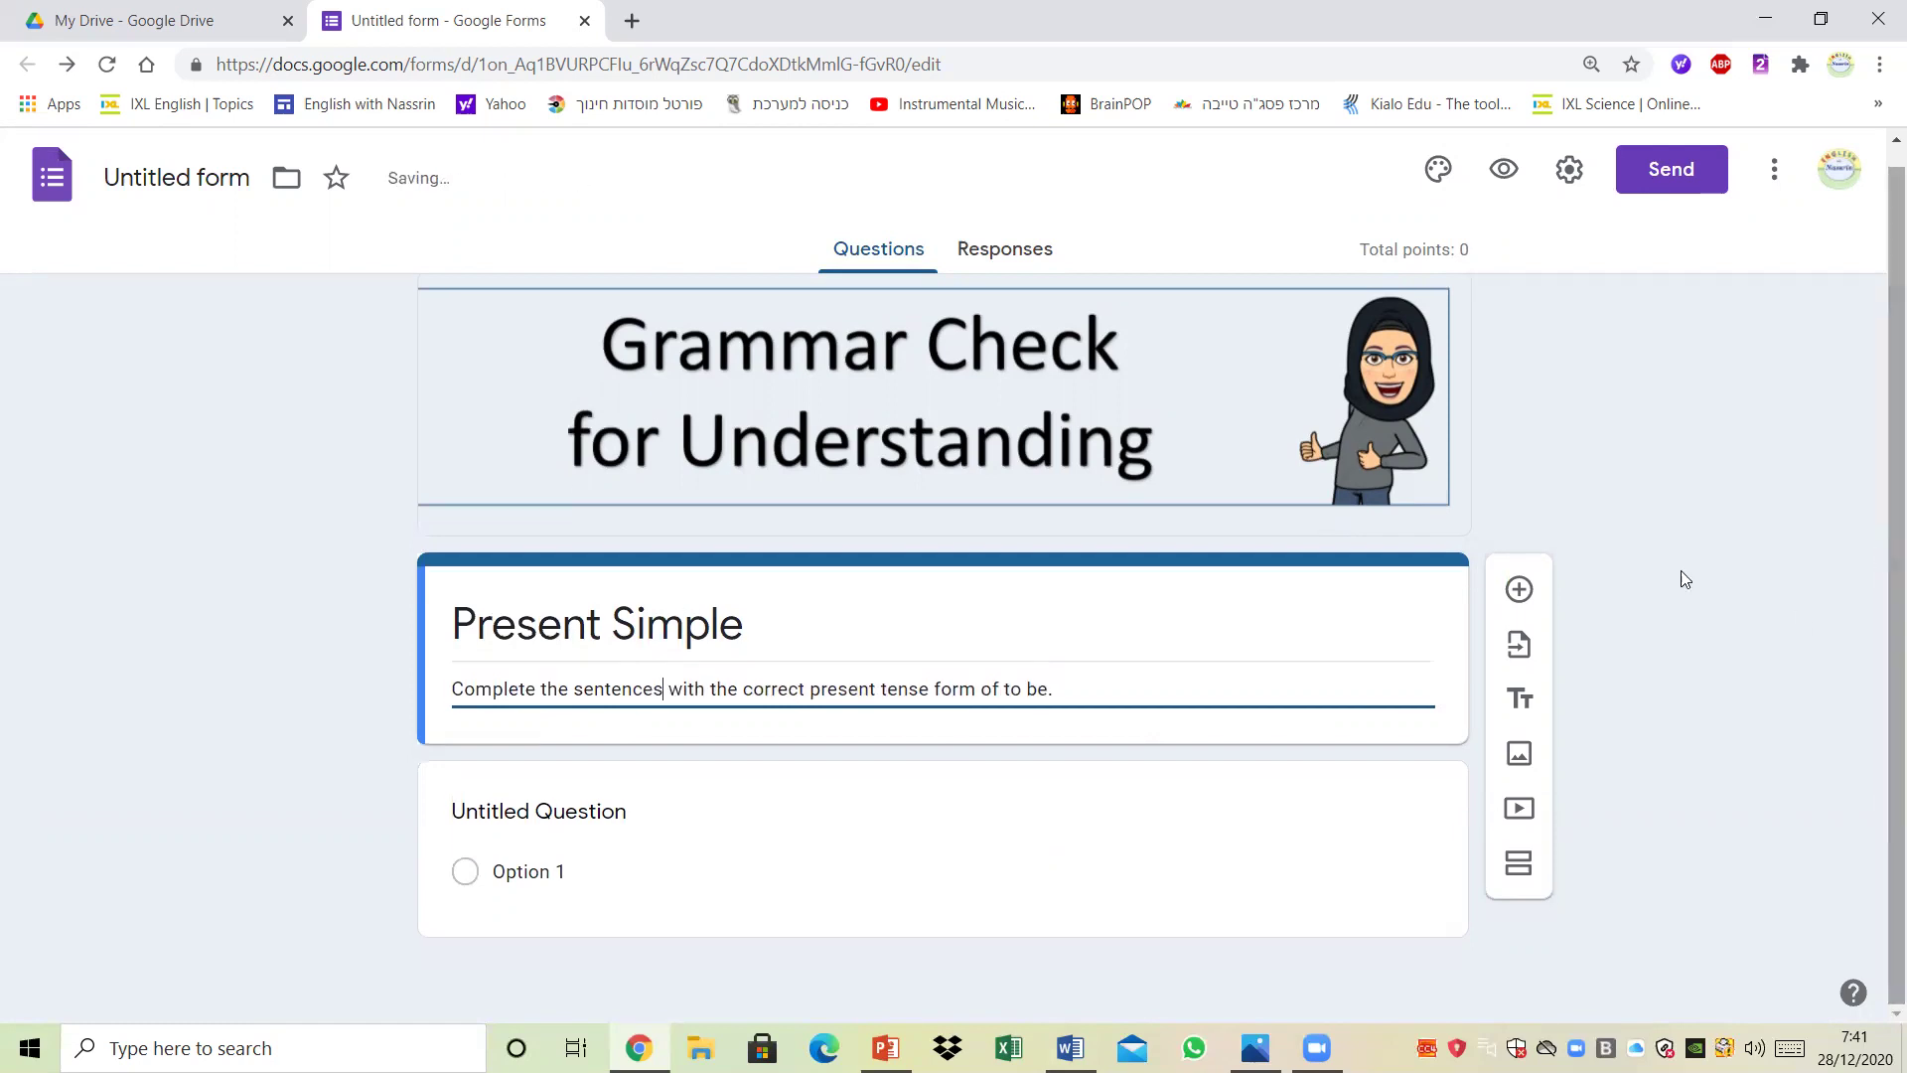
left_click(868, 842)
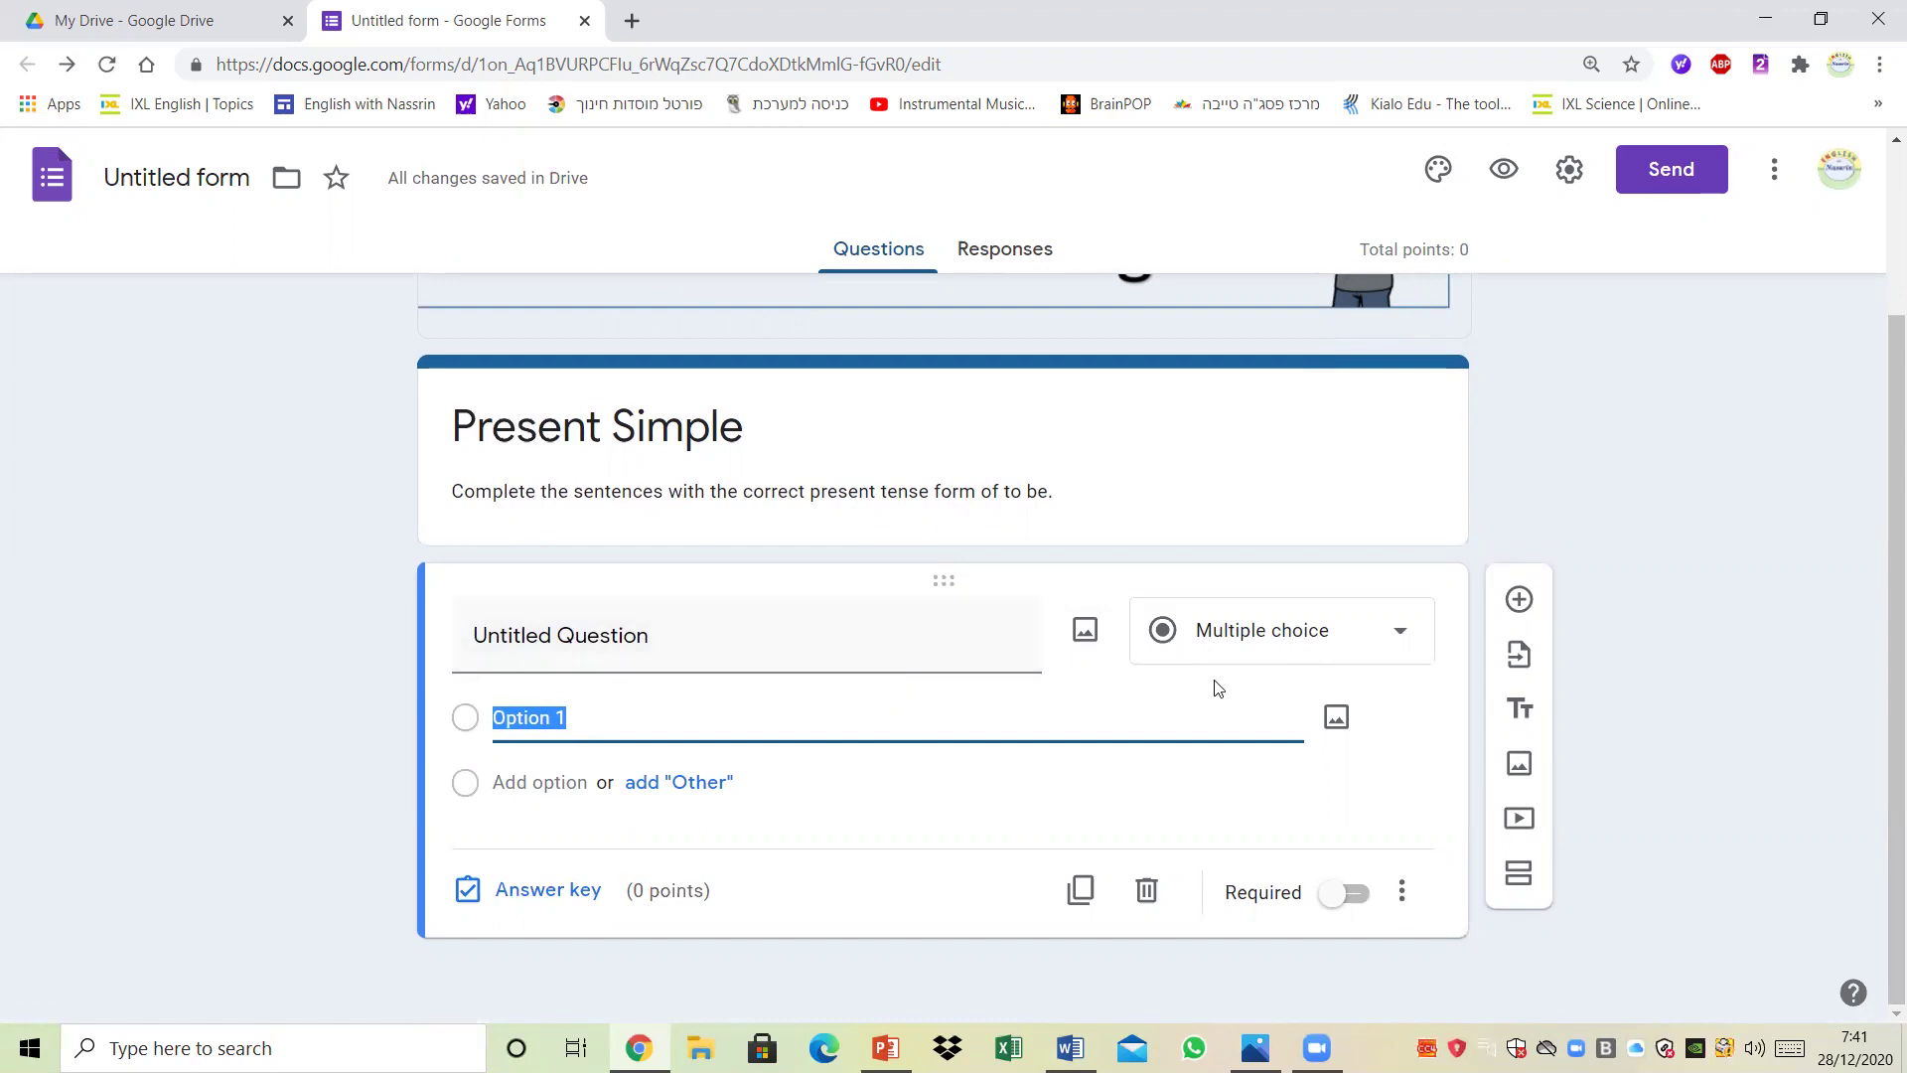
left_click(1243, 647)
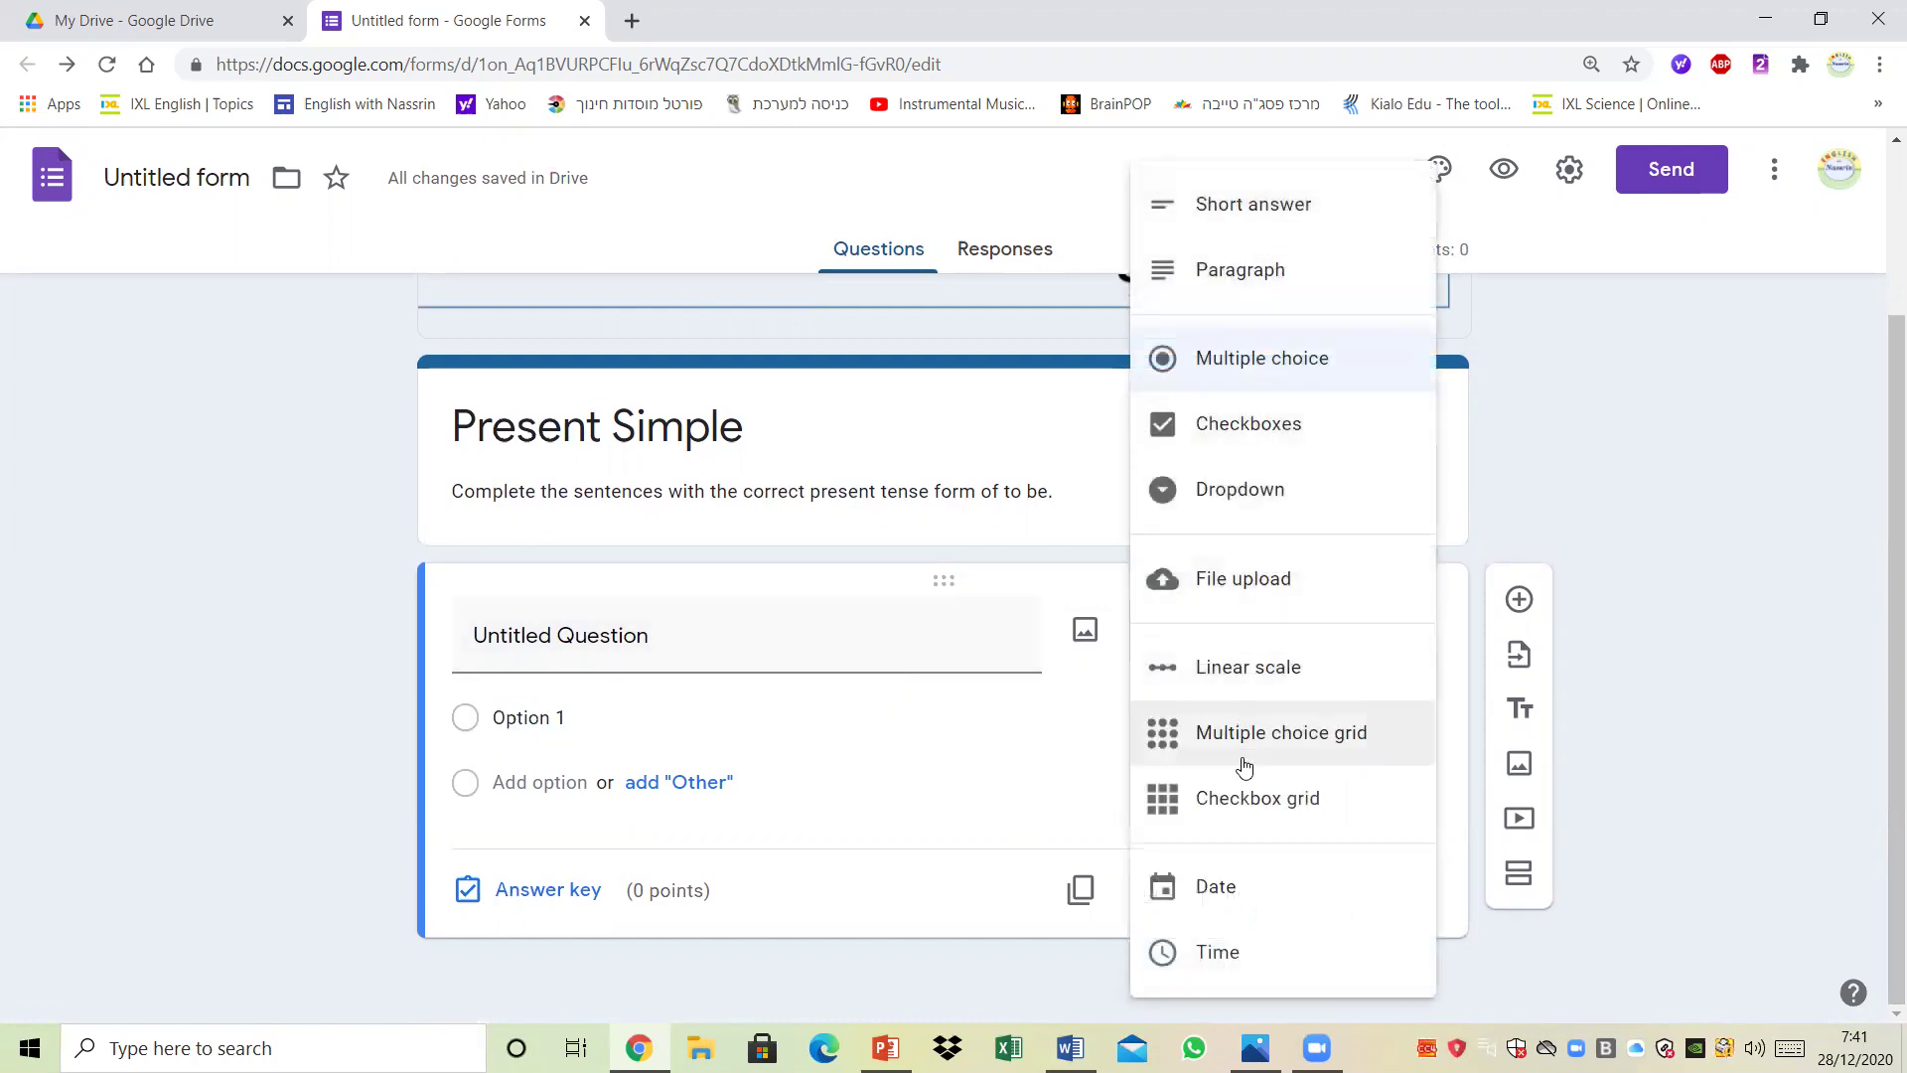
left_click(1569, 675)
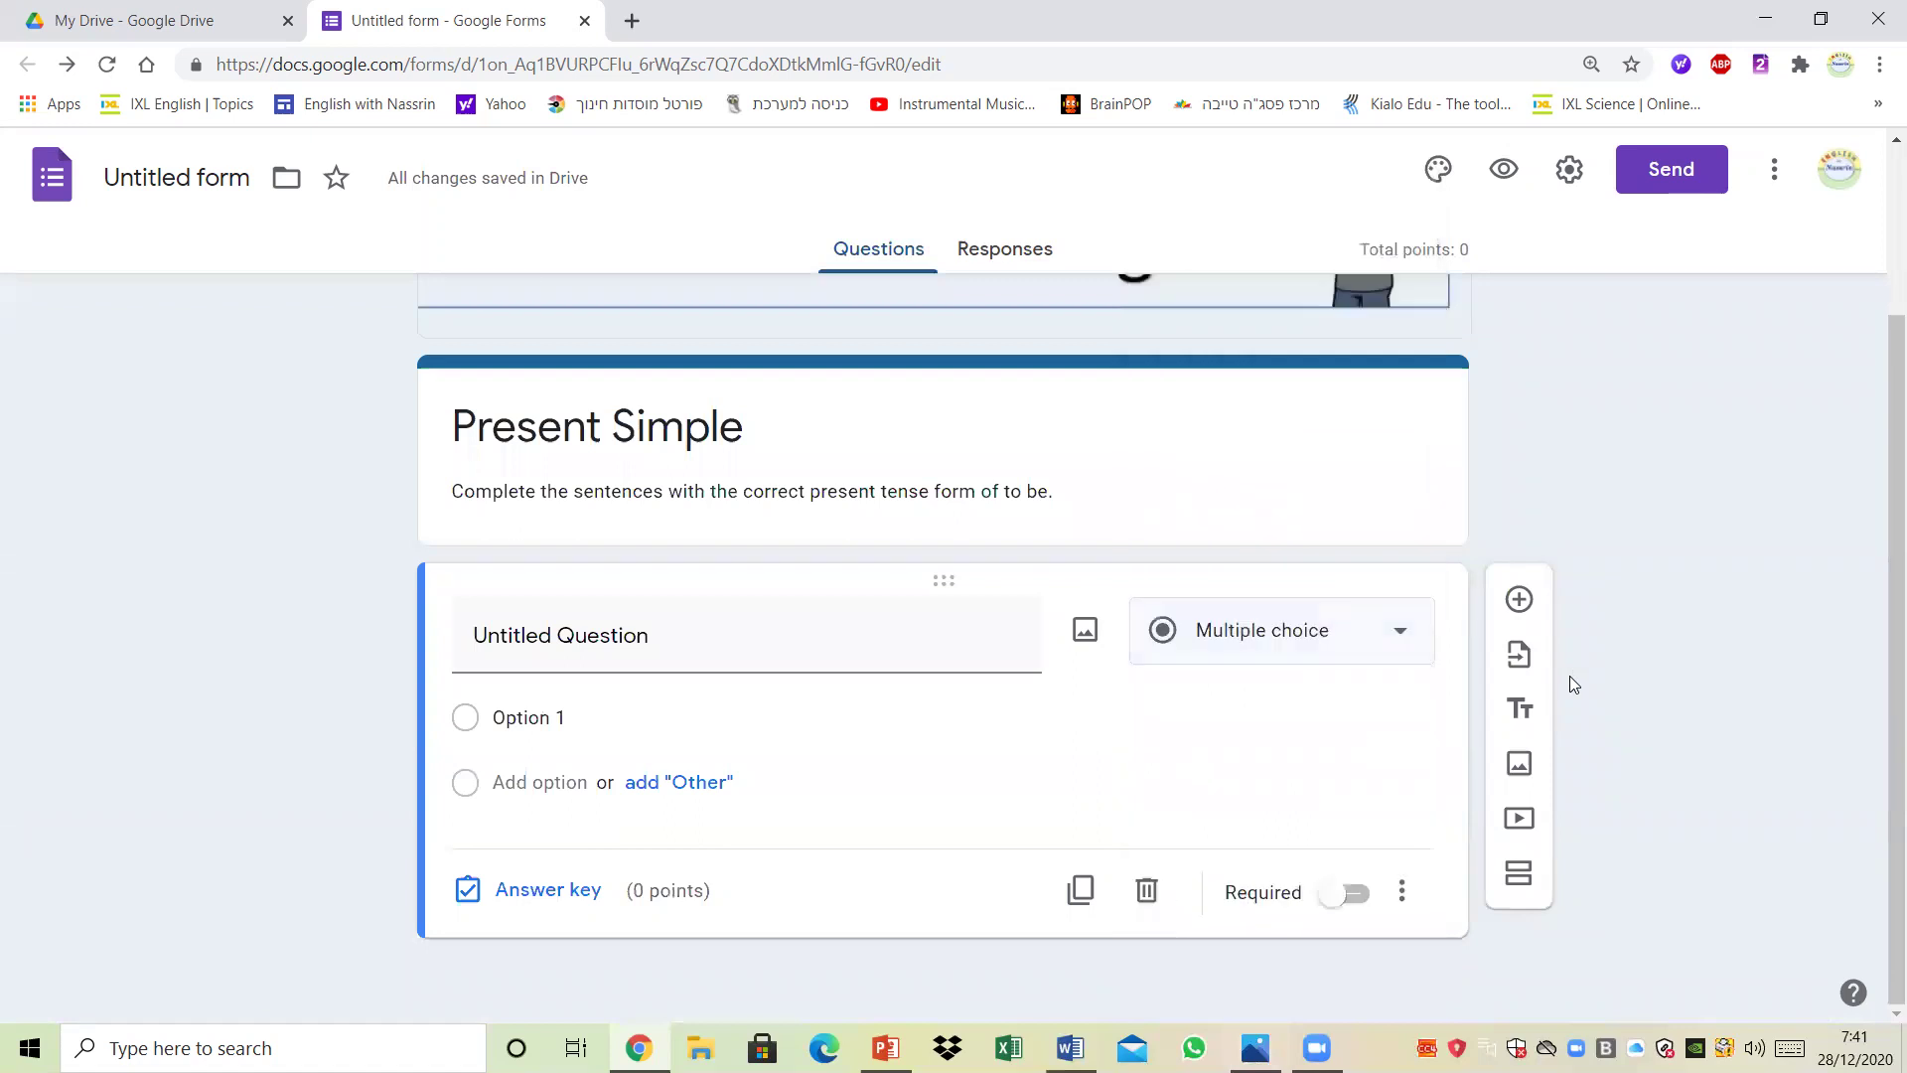
left_click(628, 641)
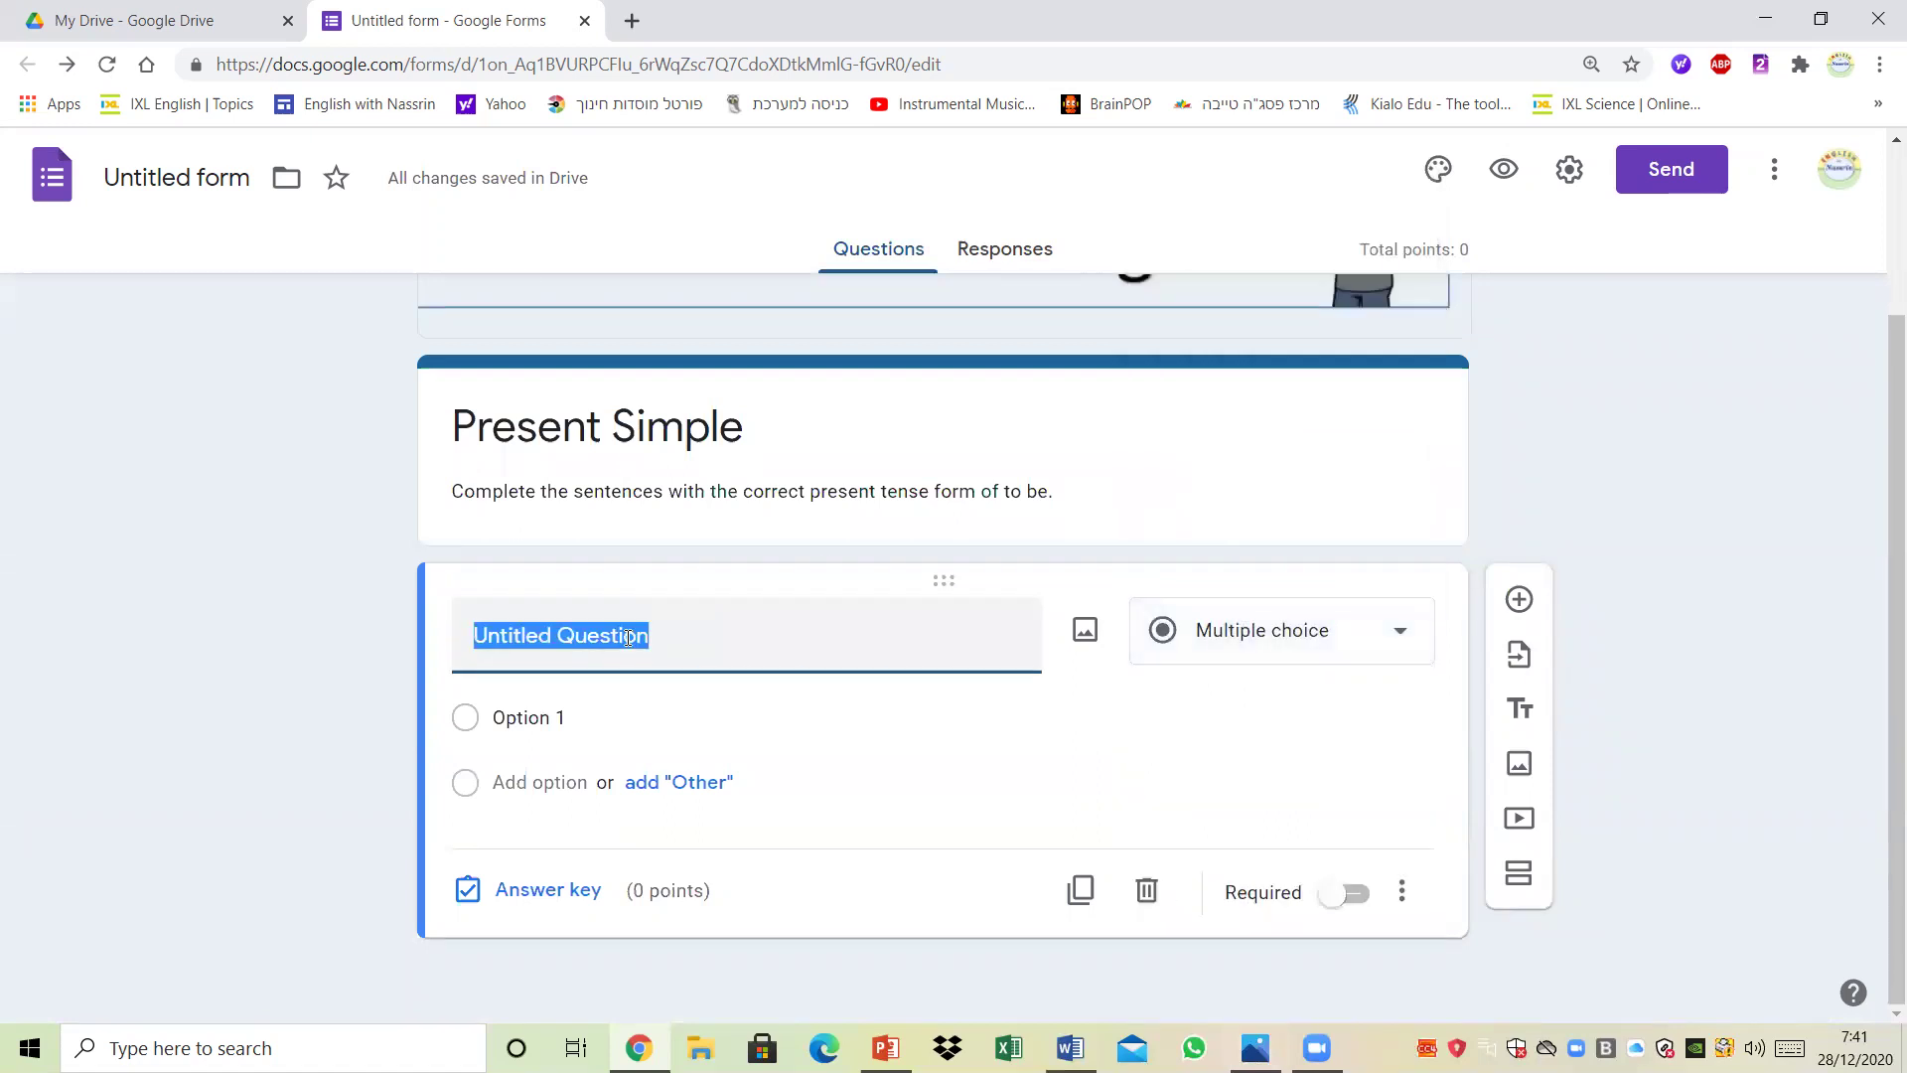
type("Name")
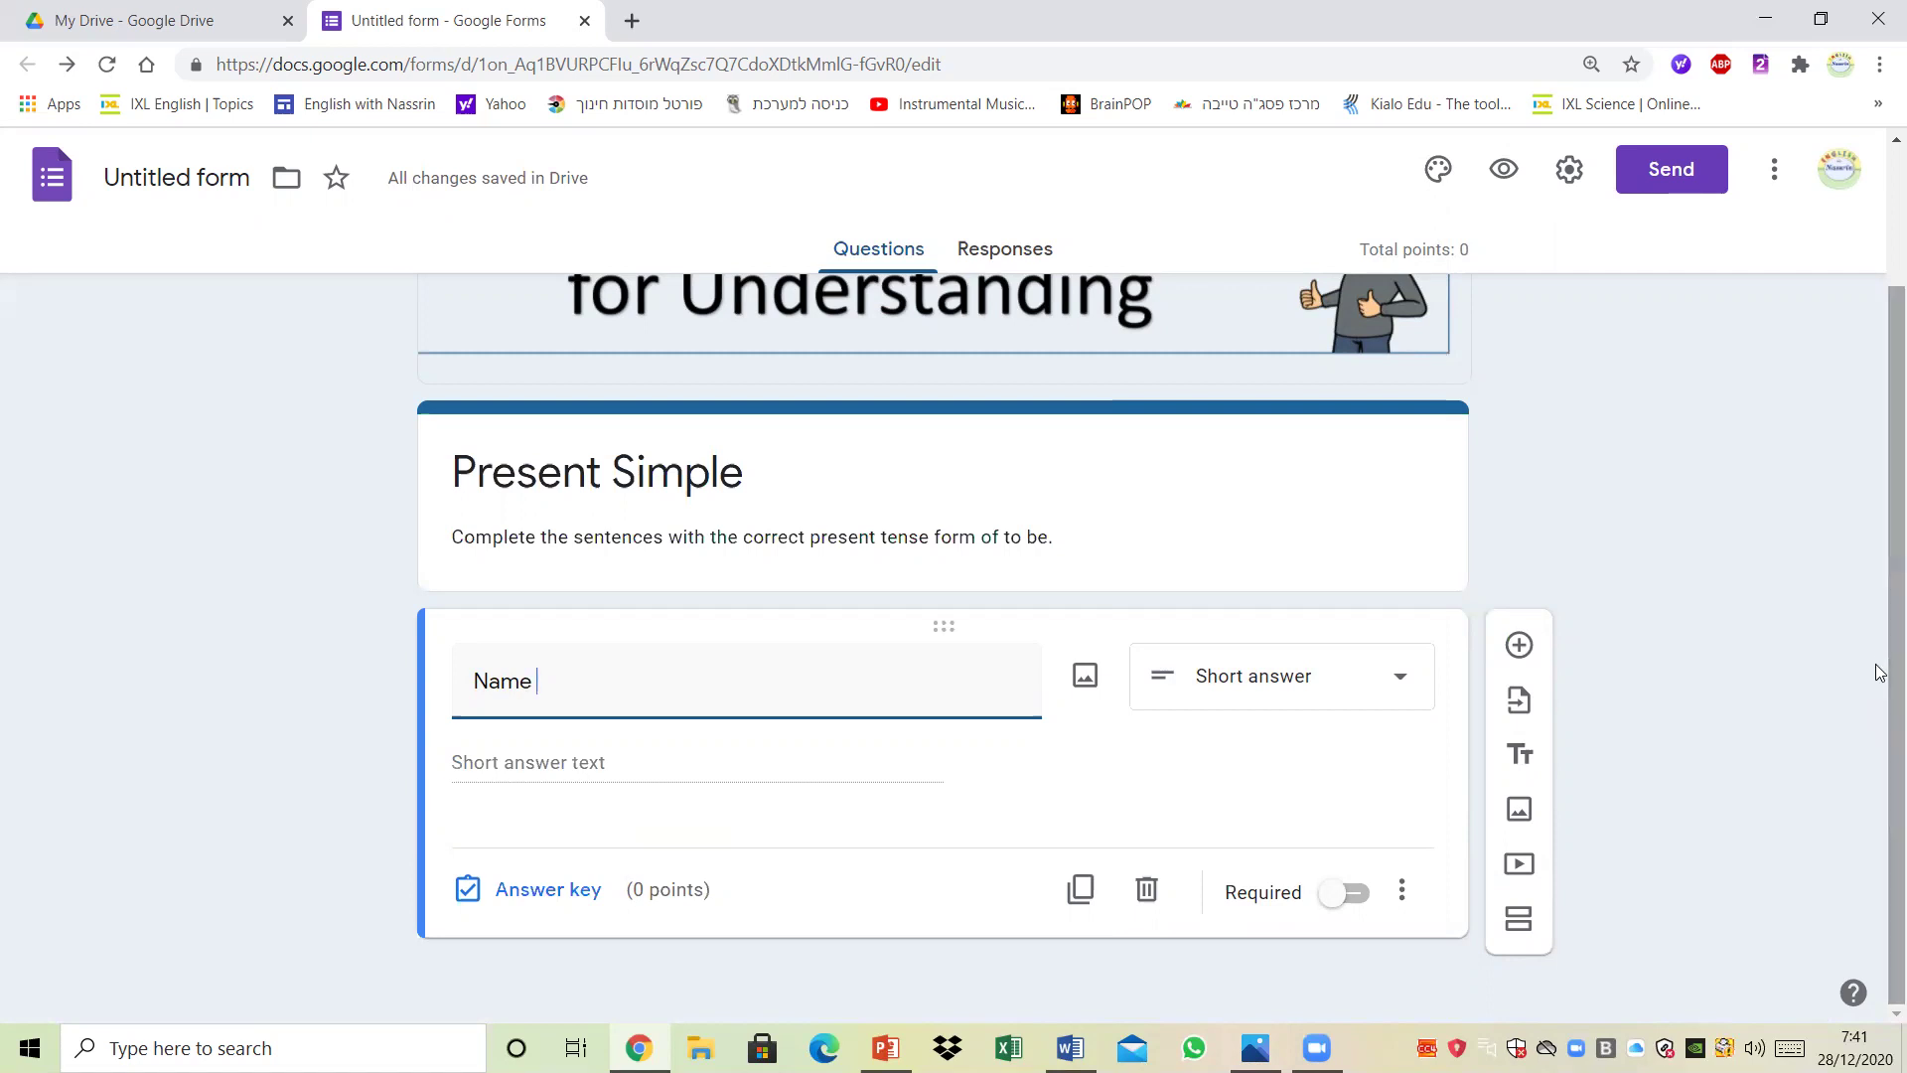
left_click(1321, 904)
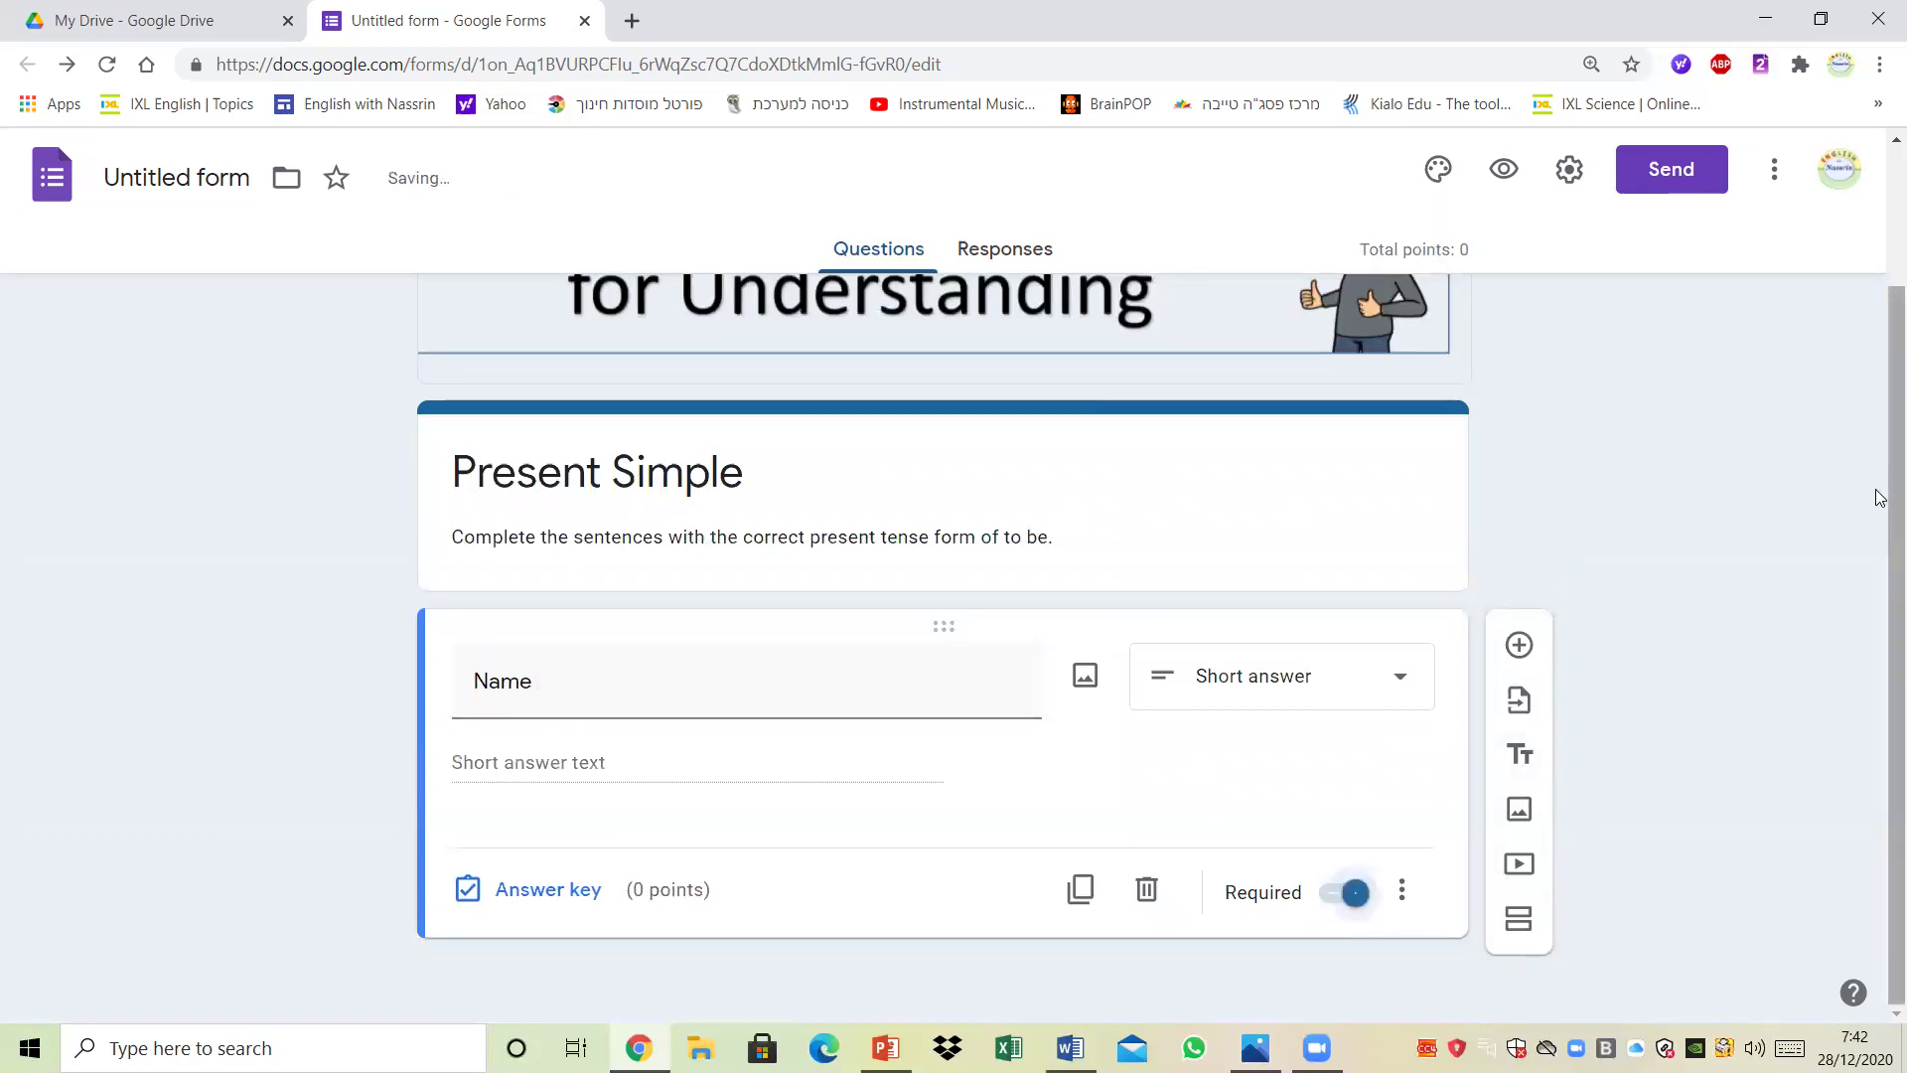
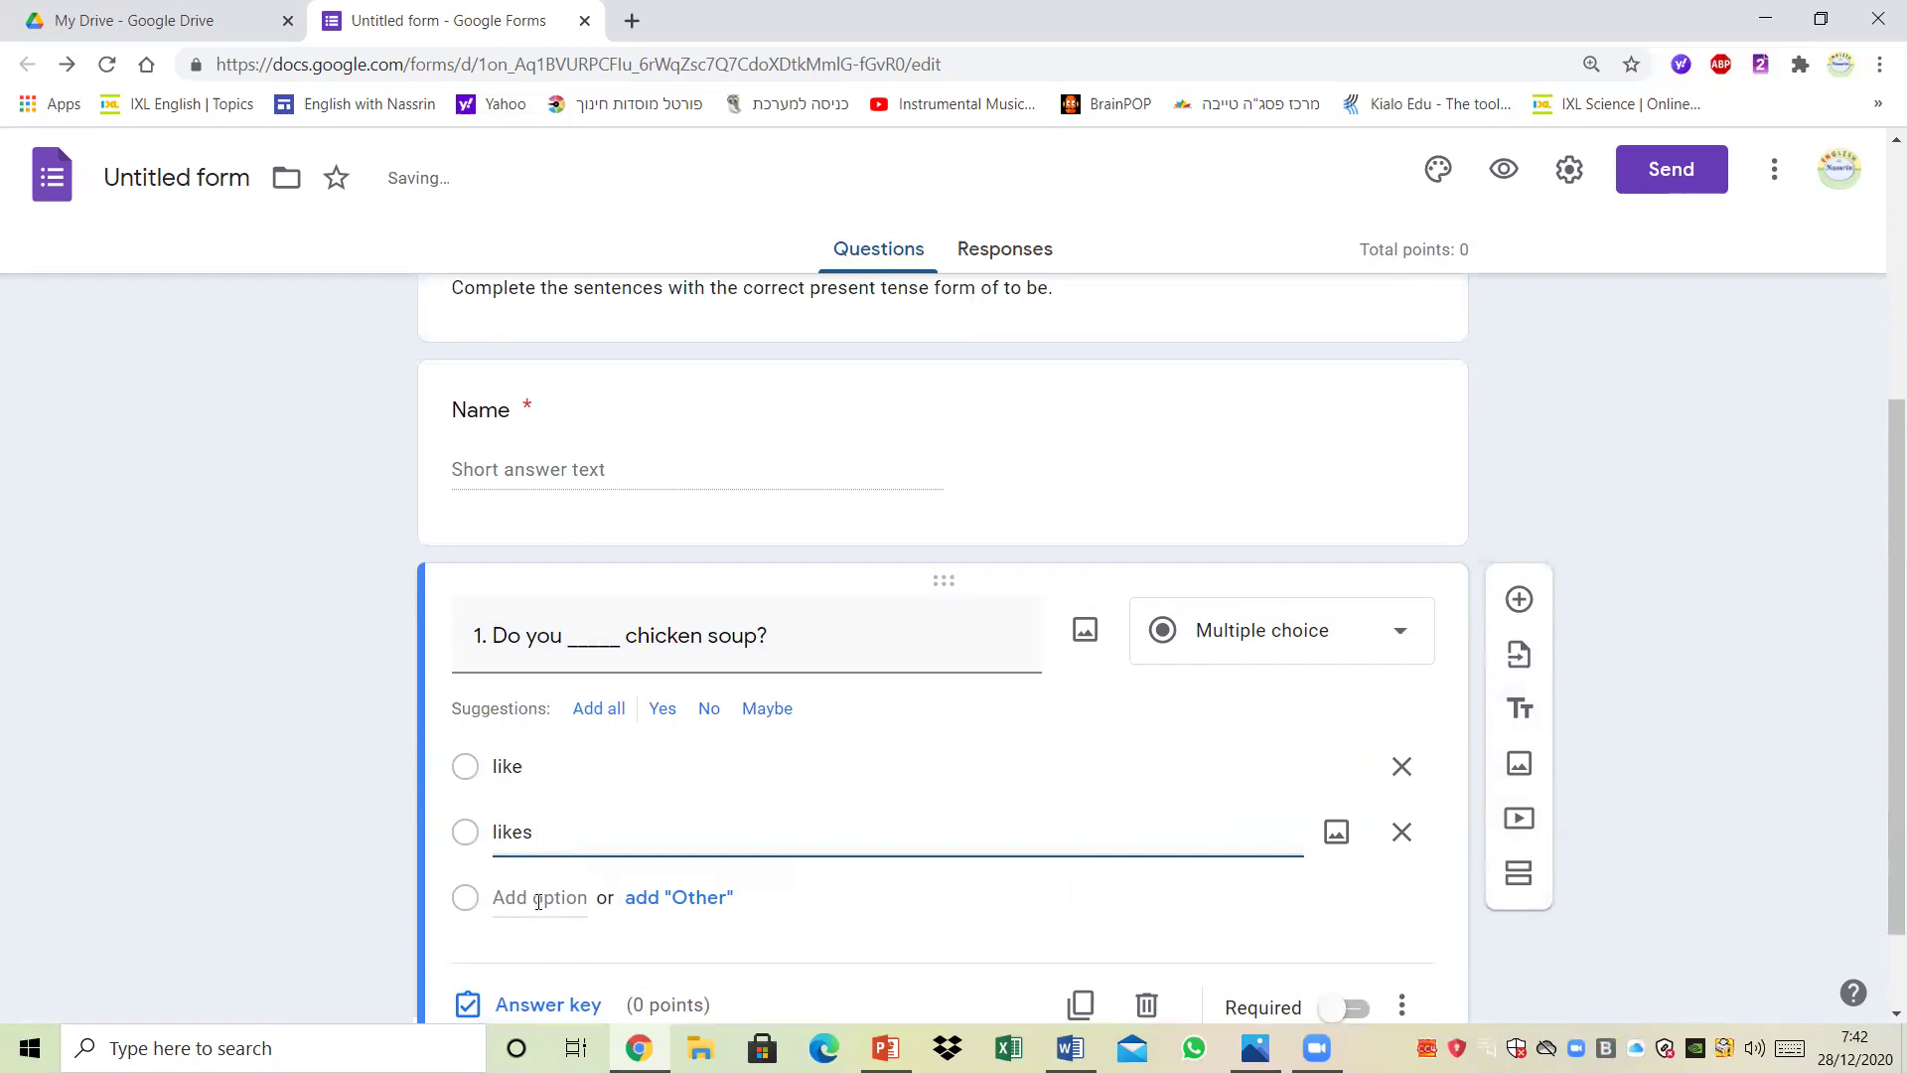
Step: Check the third answer to question 1 in Word and add it to the form question as the option "be like"
left_click(1070, 1048)
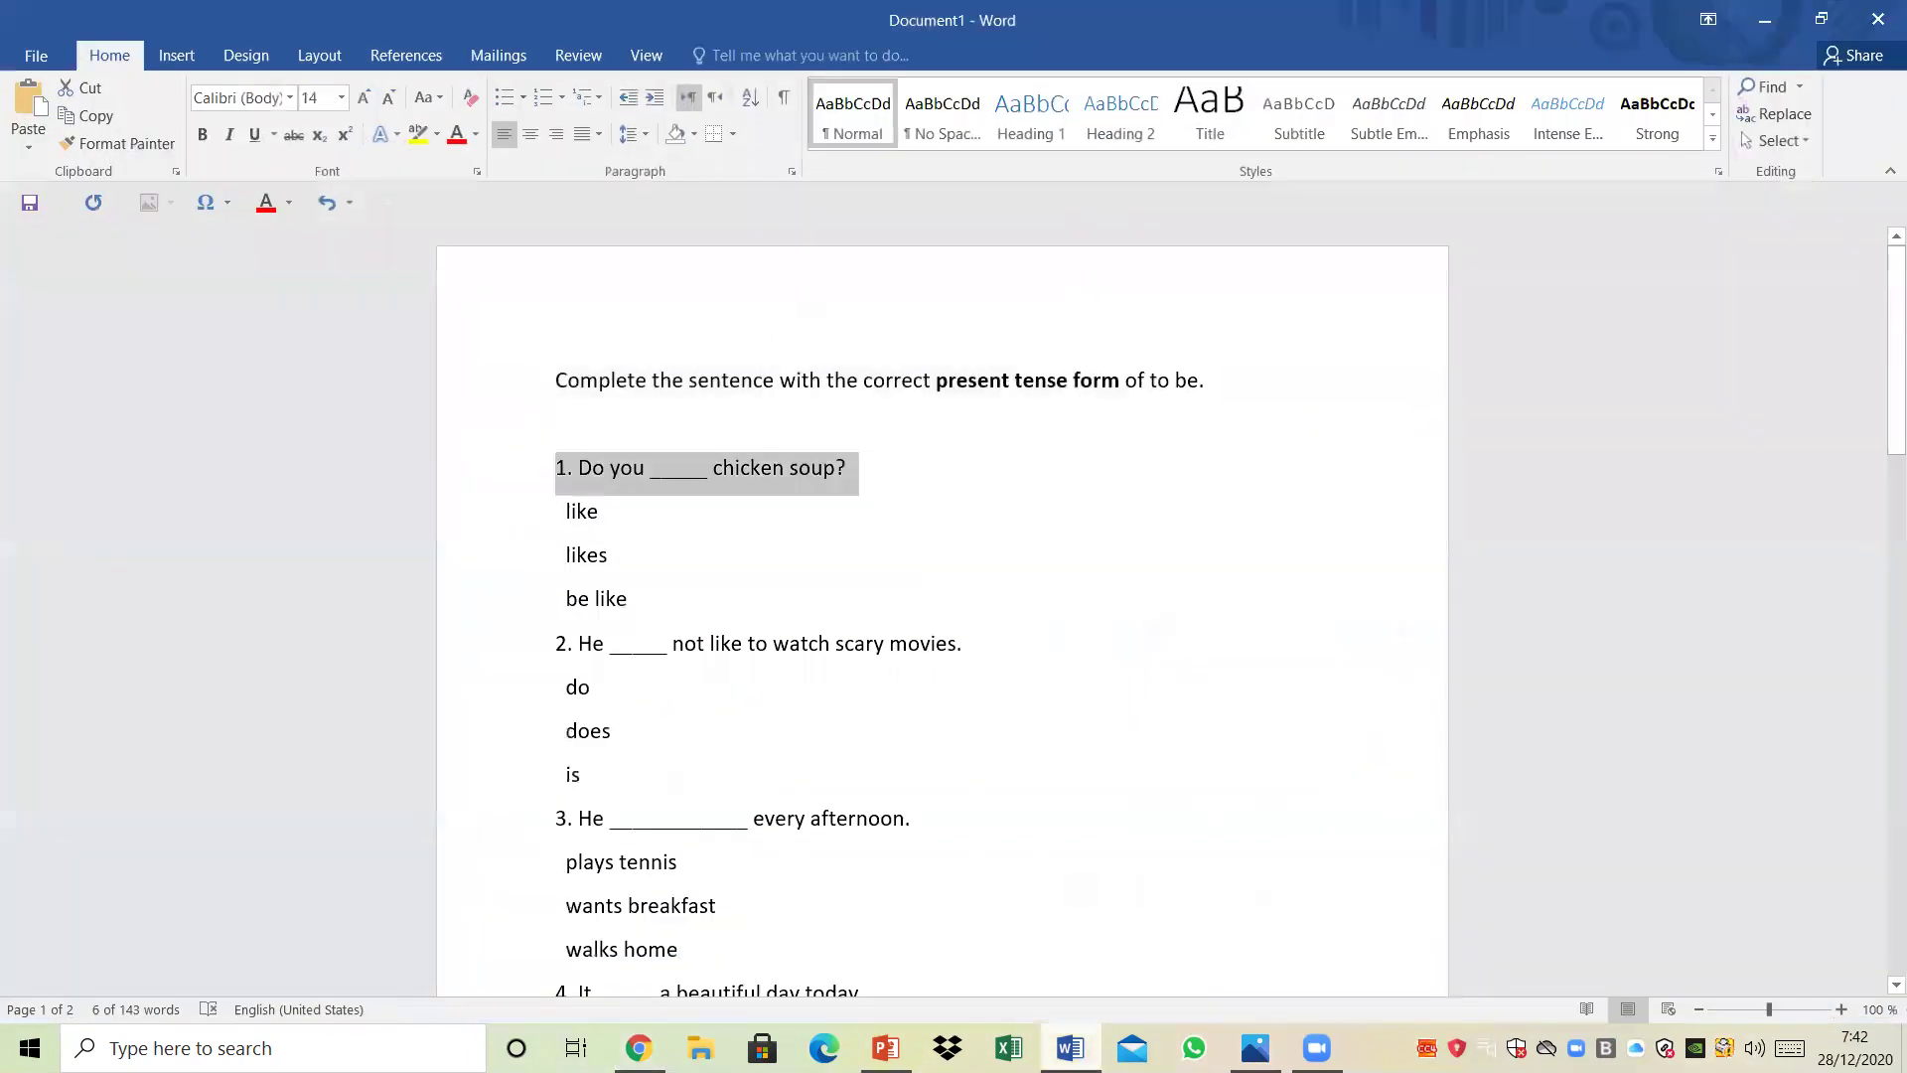
key("alt+Tab")
type("be l")
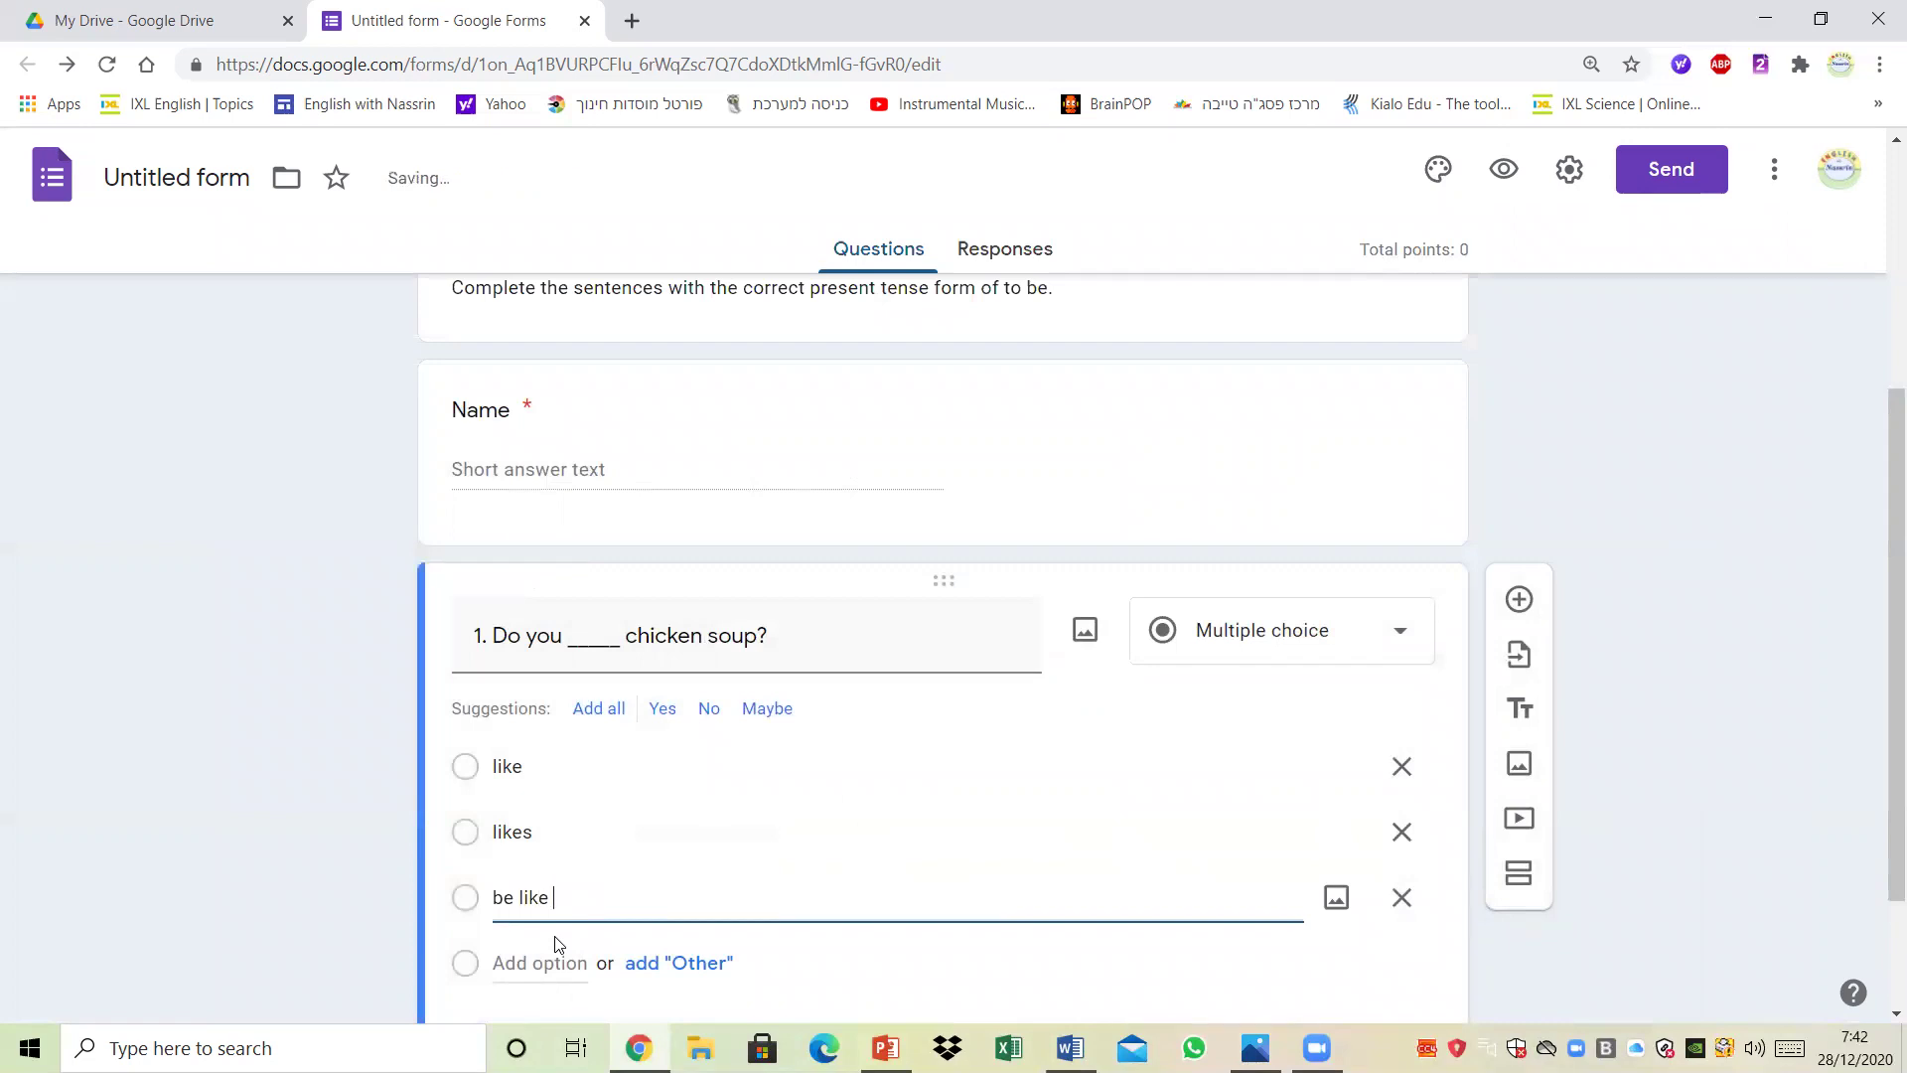
Step: Set question 1's answer key to 1 point with "like" as the correct answer
left_click_drag(1877, 566, 1885, 659)
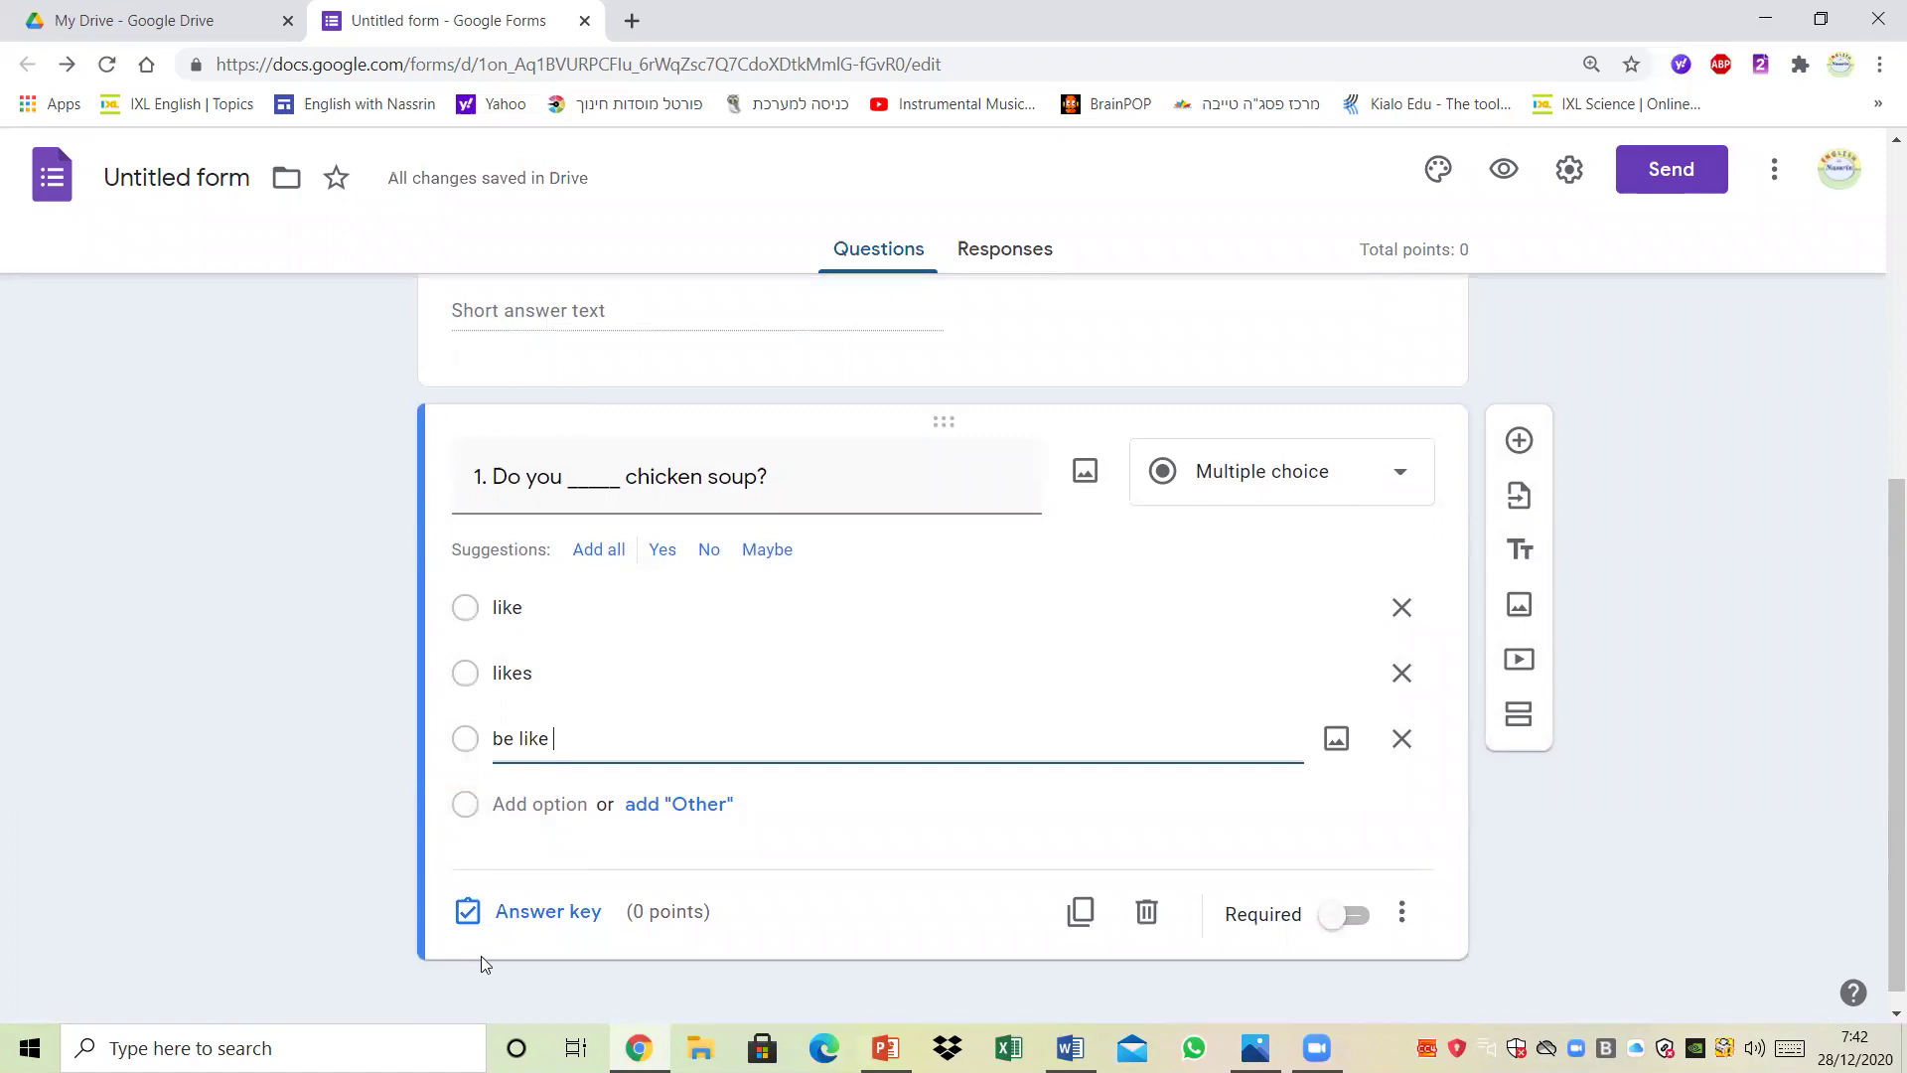
left_click(526, 920)
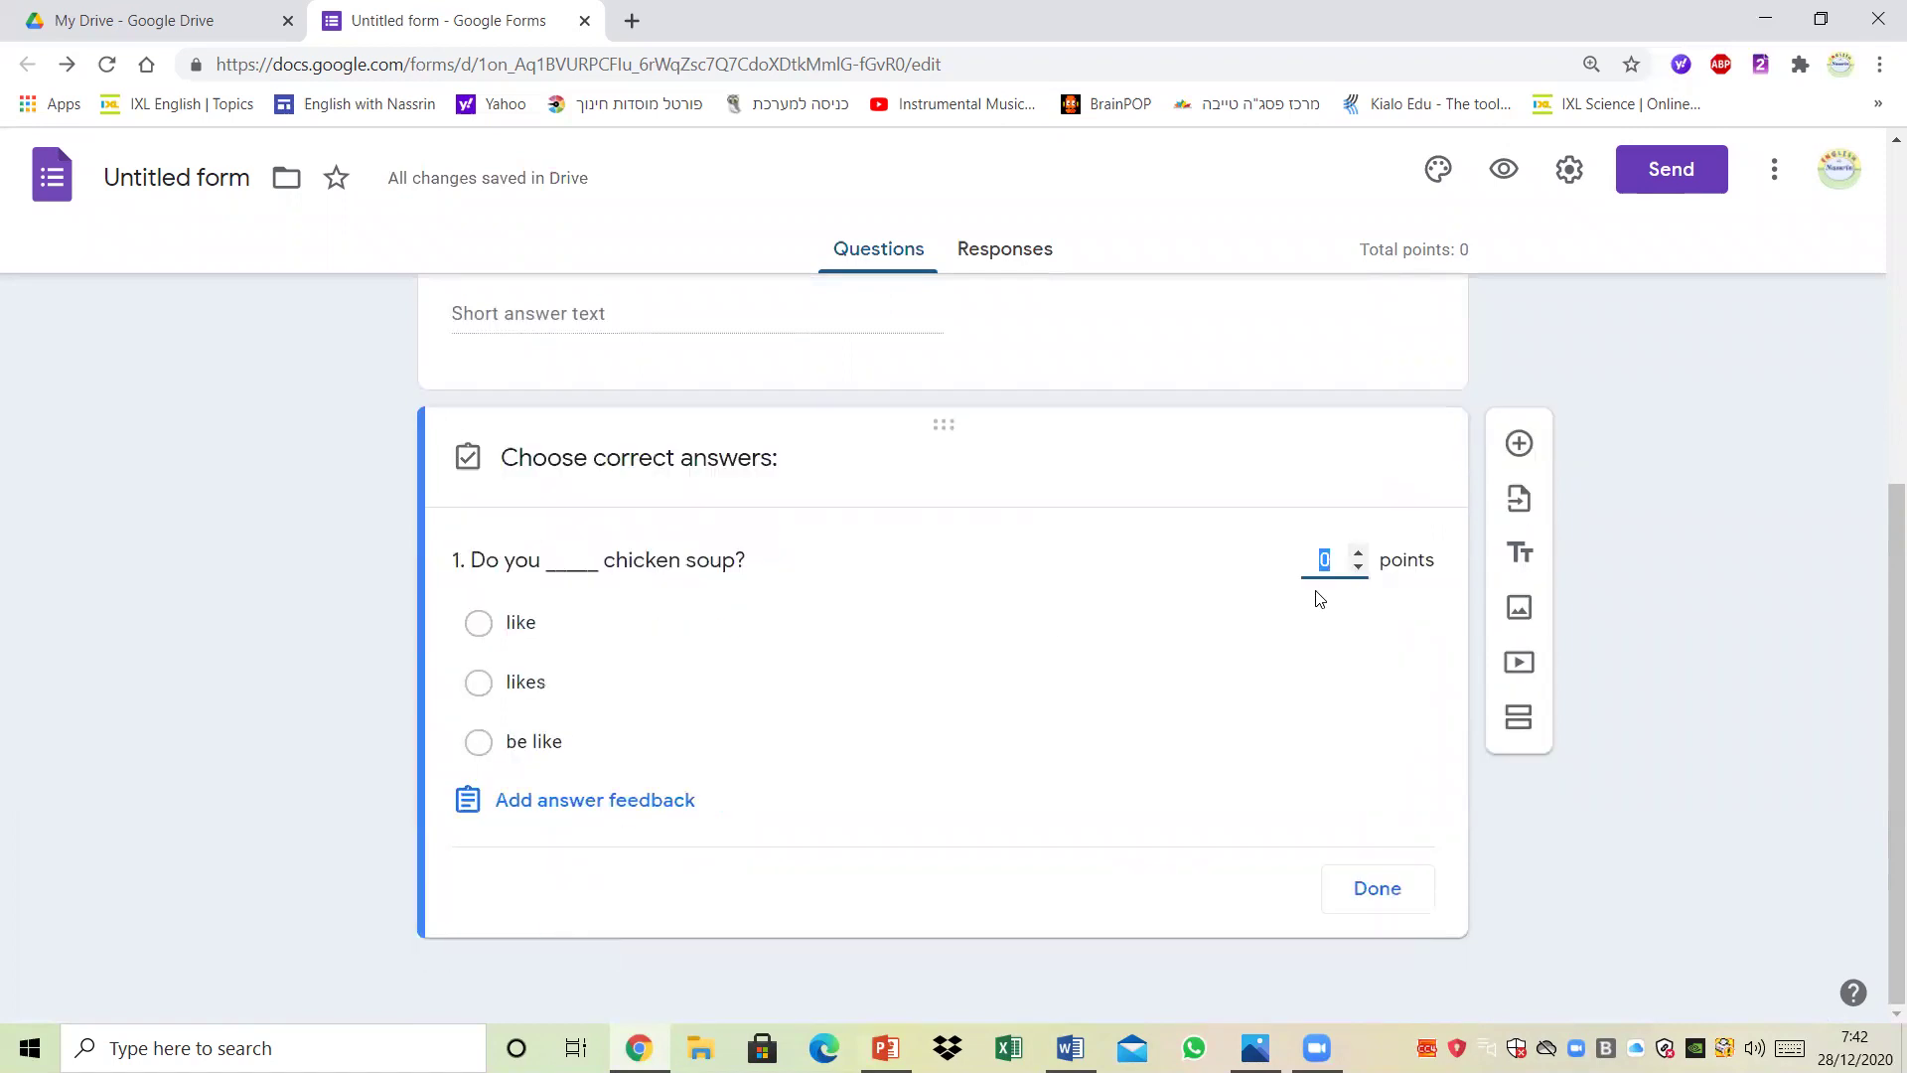
left_click(1358, 552)
left_click(480, 629)
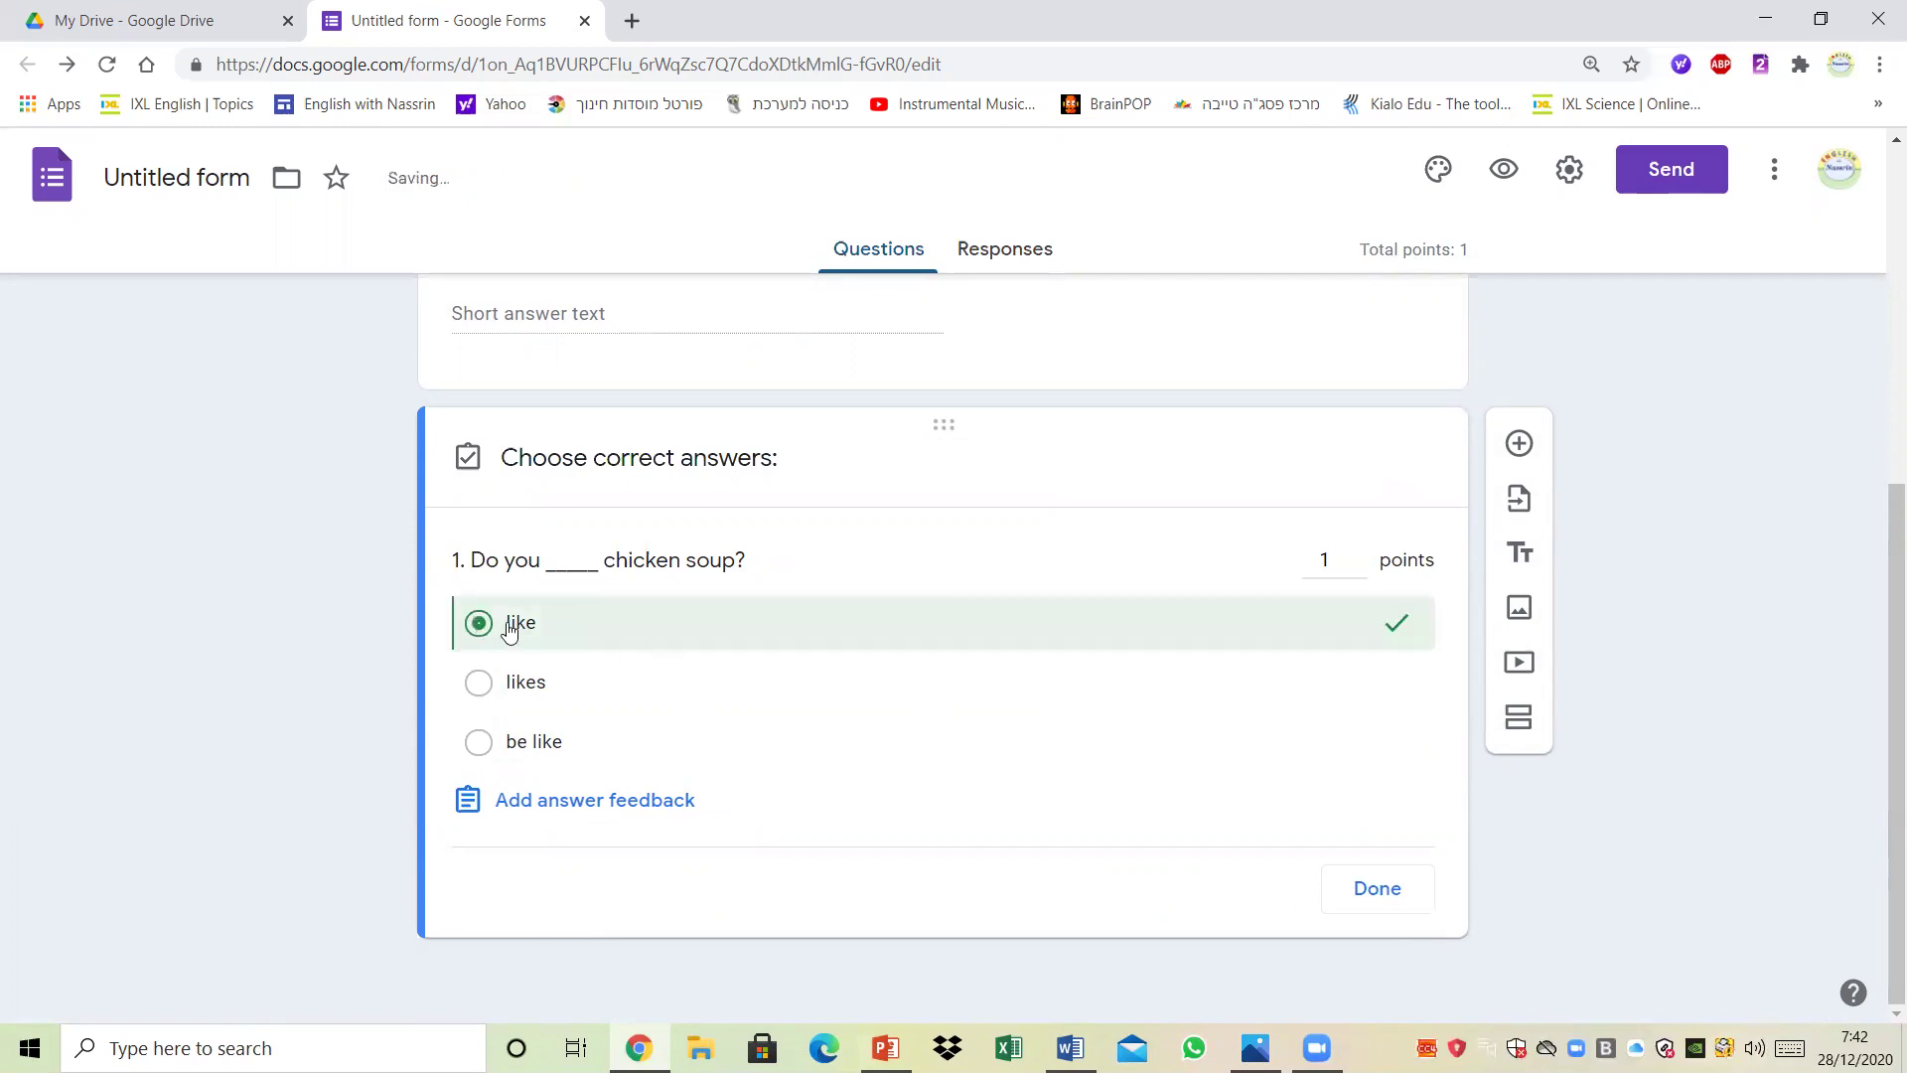
left_click(1377, 889)
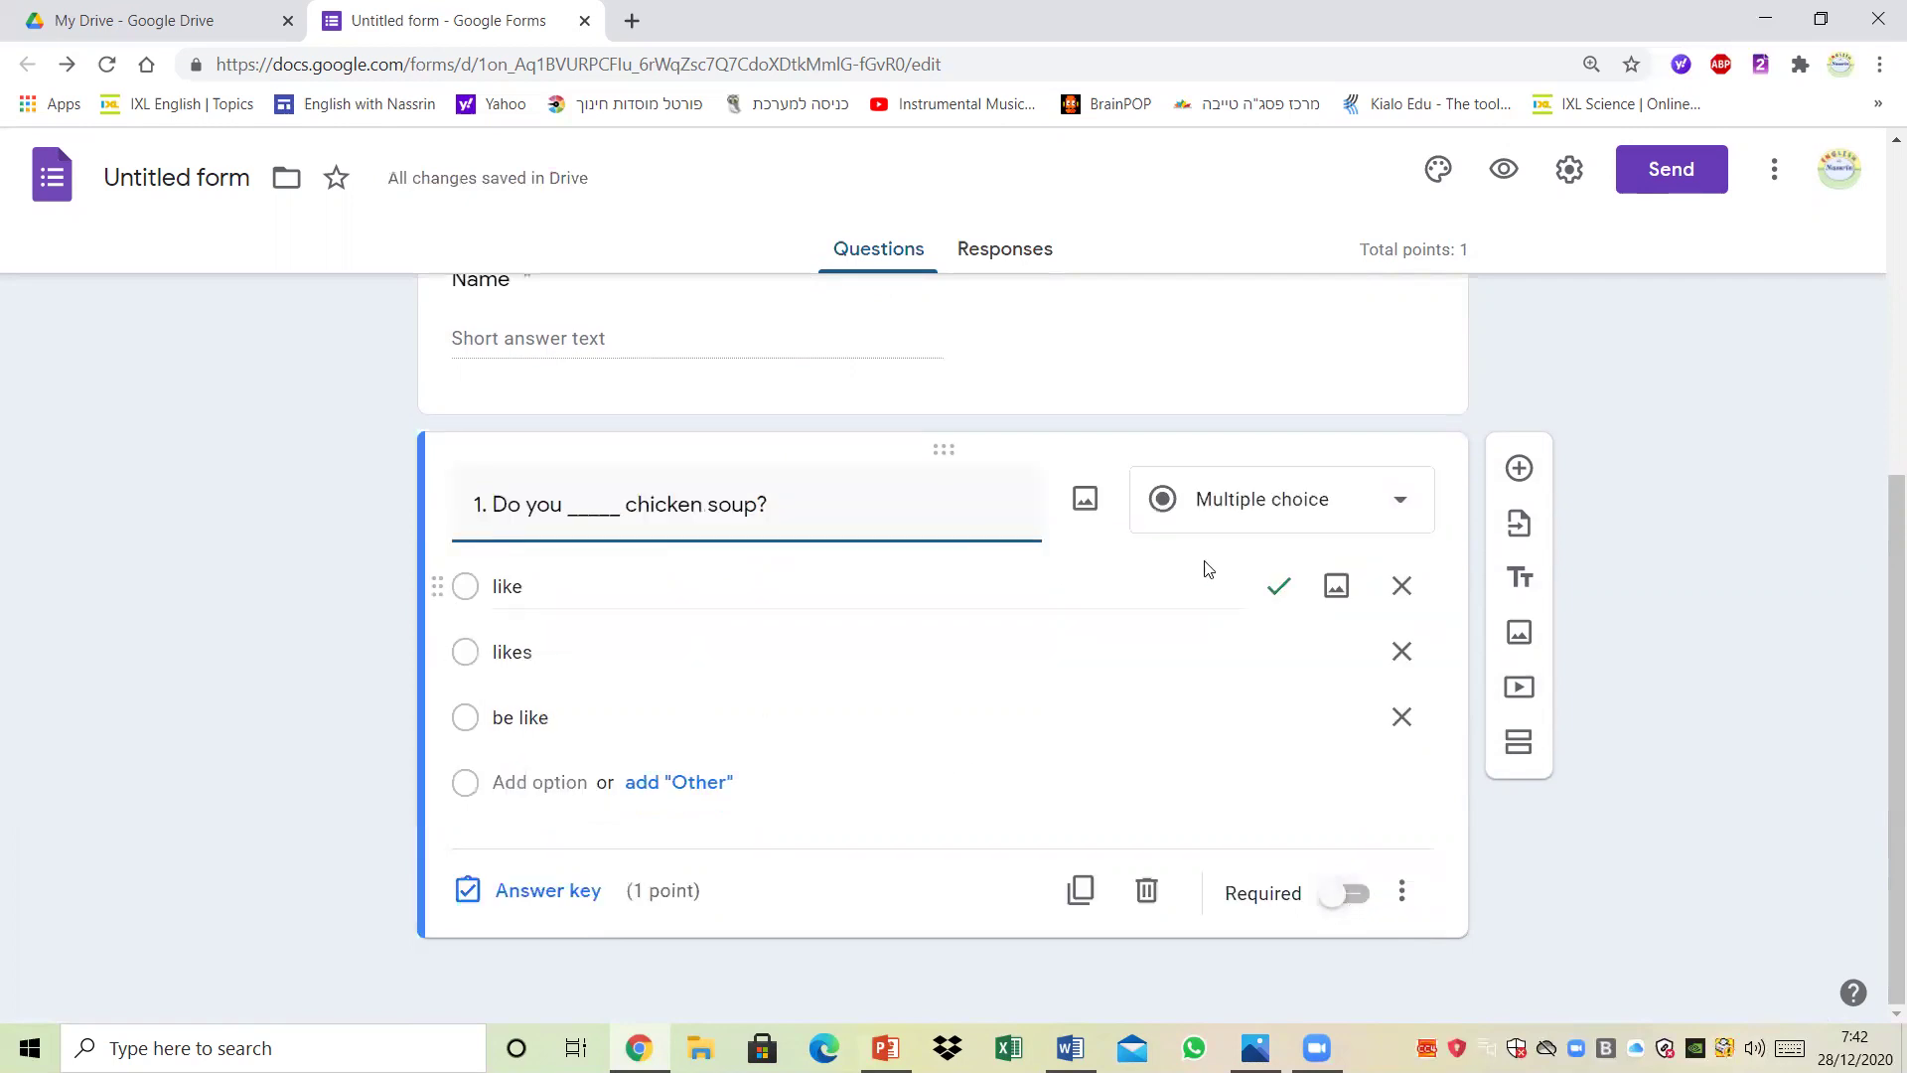
Step: Search Google images for "chicken soup" and insert the picture of a soup bowl beside a spoon into question 1
left_click(1086, 502)
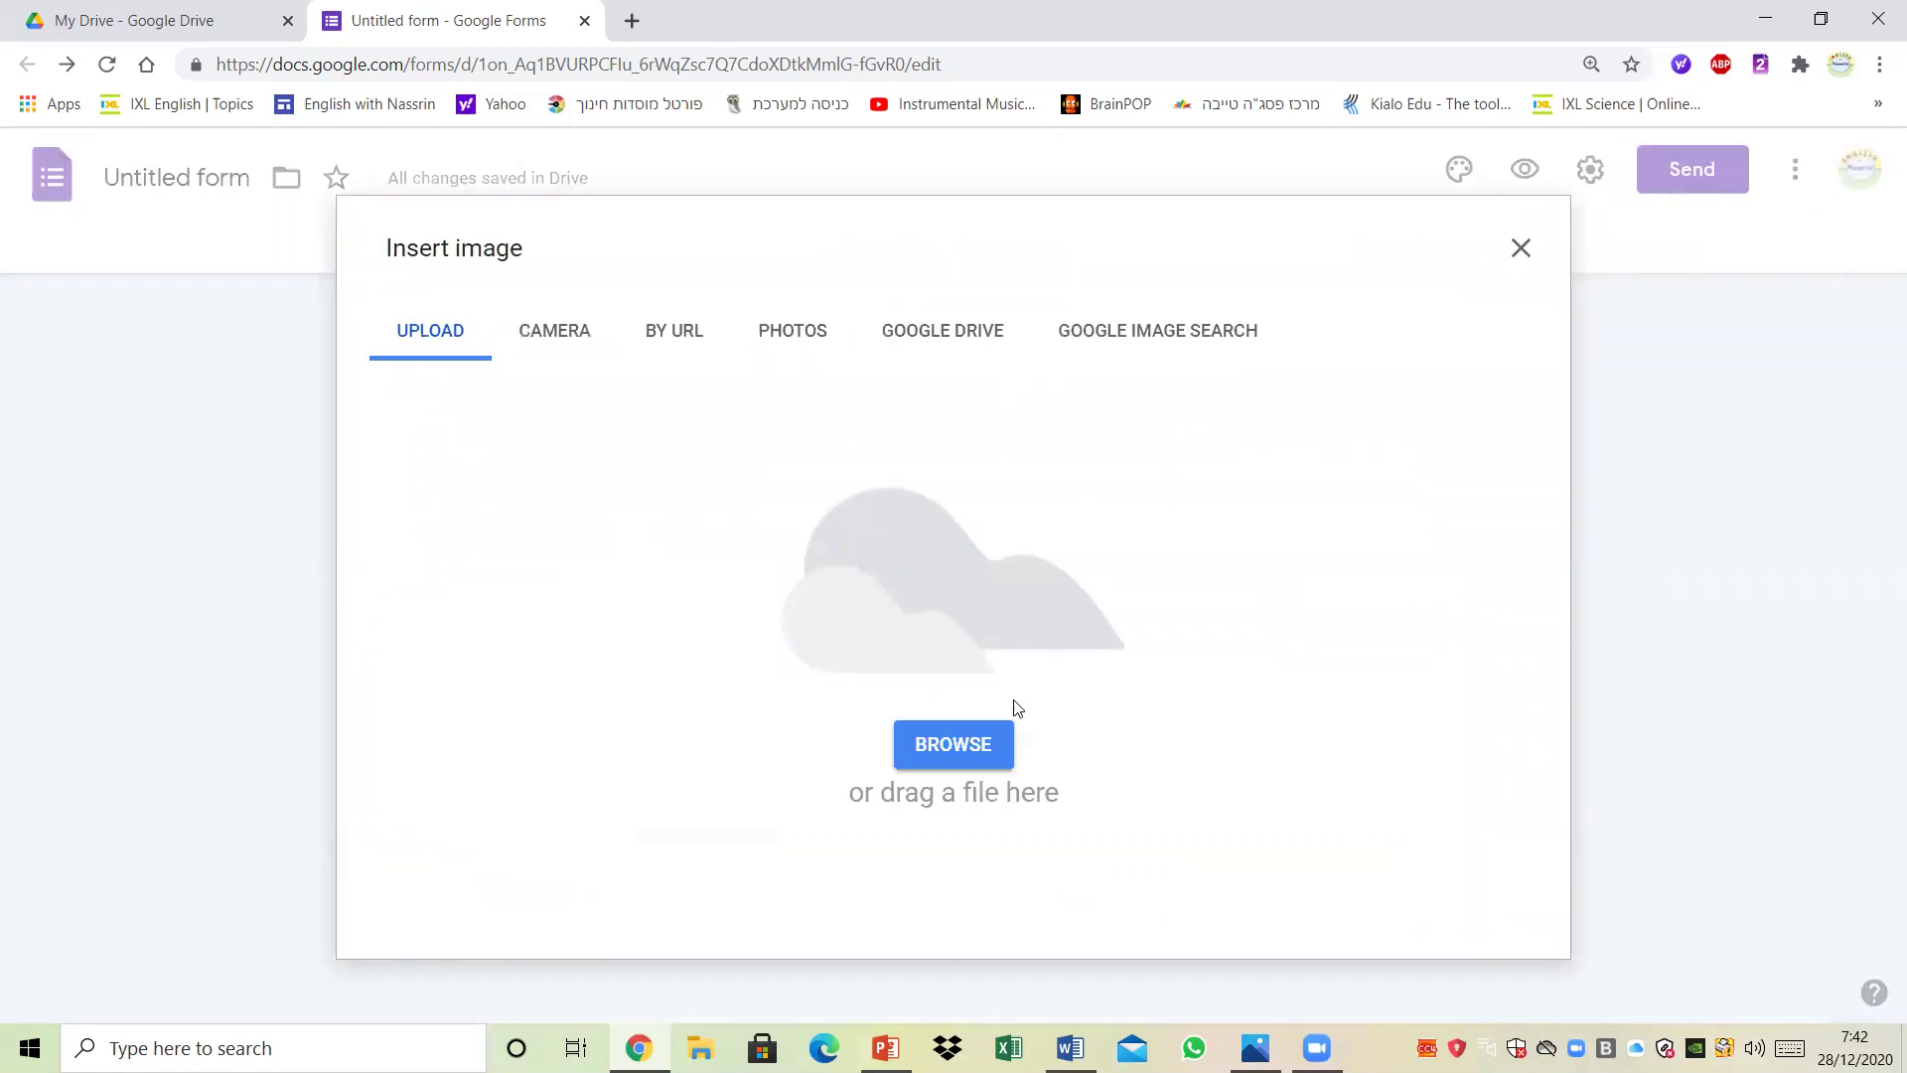
left_click(1118, 332)
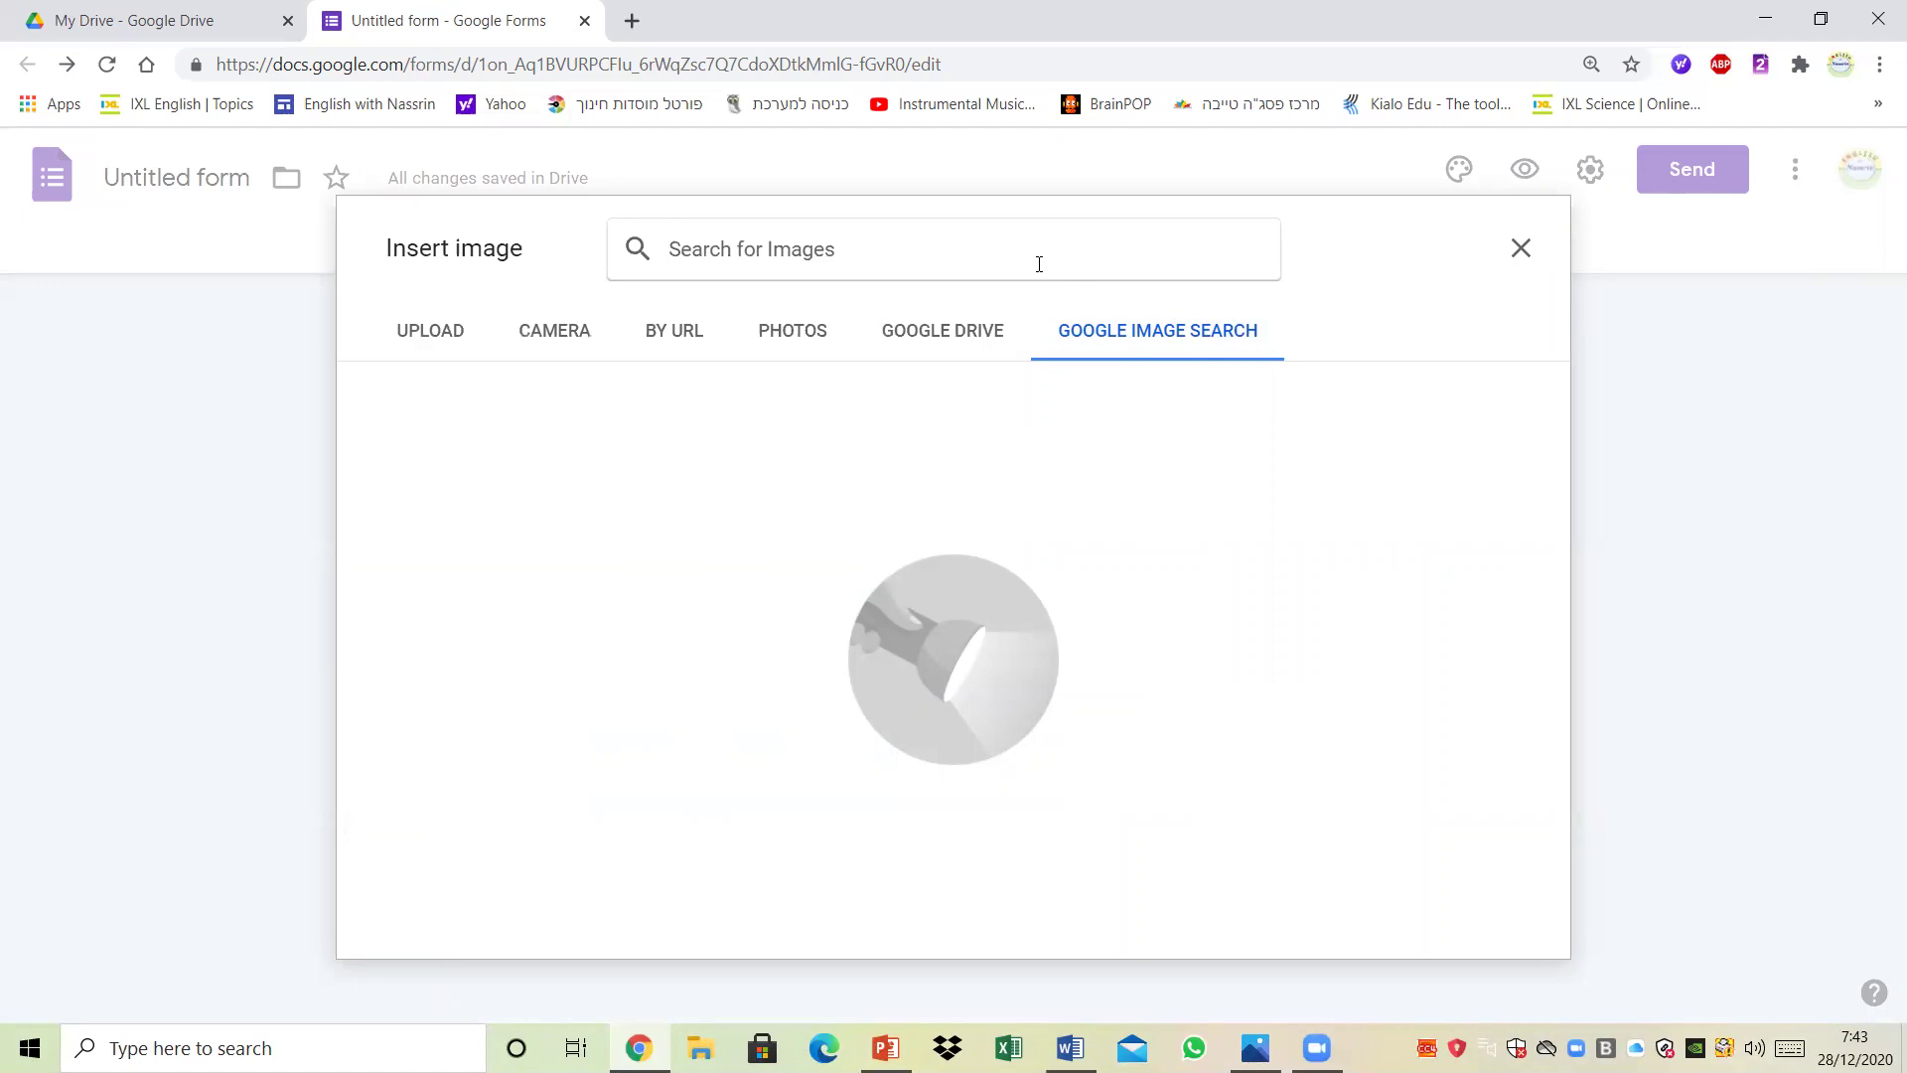
type("ch")
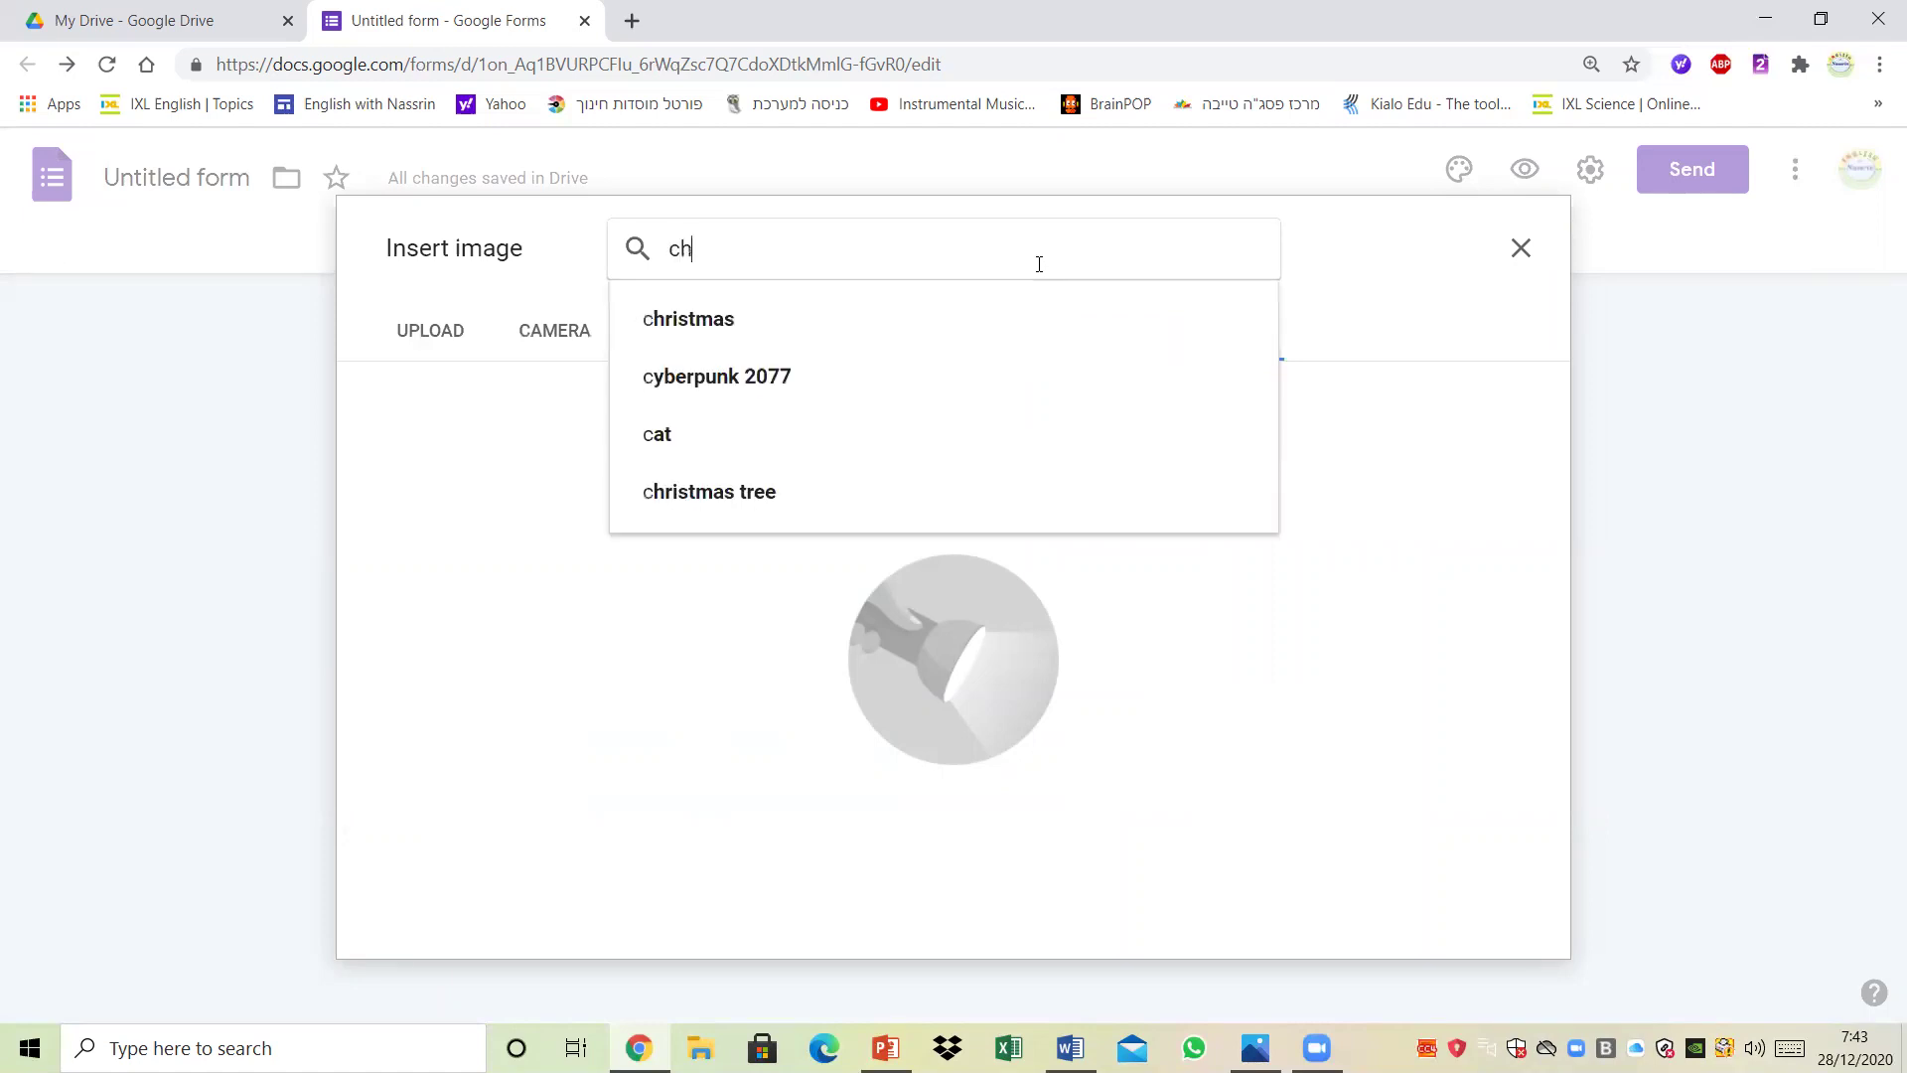
type("icken soup")
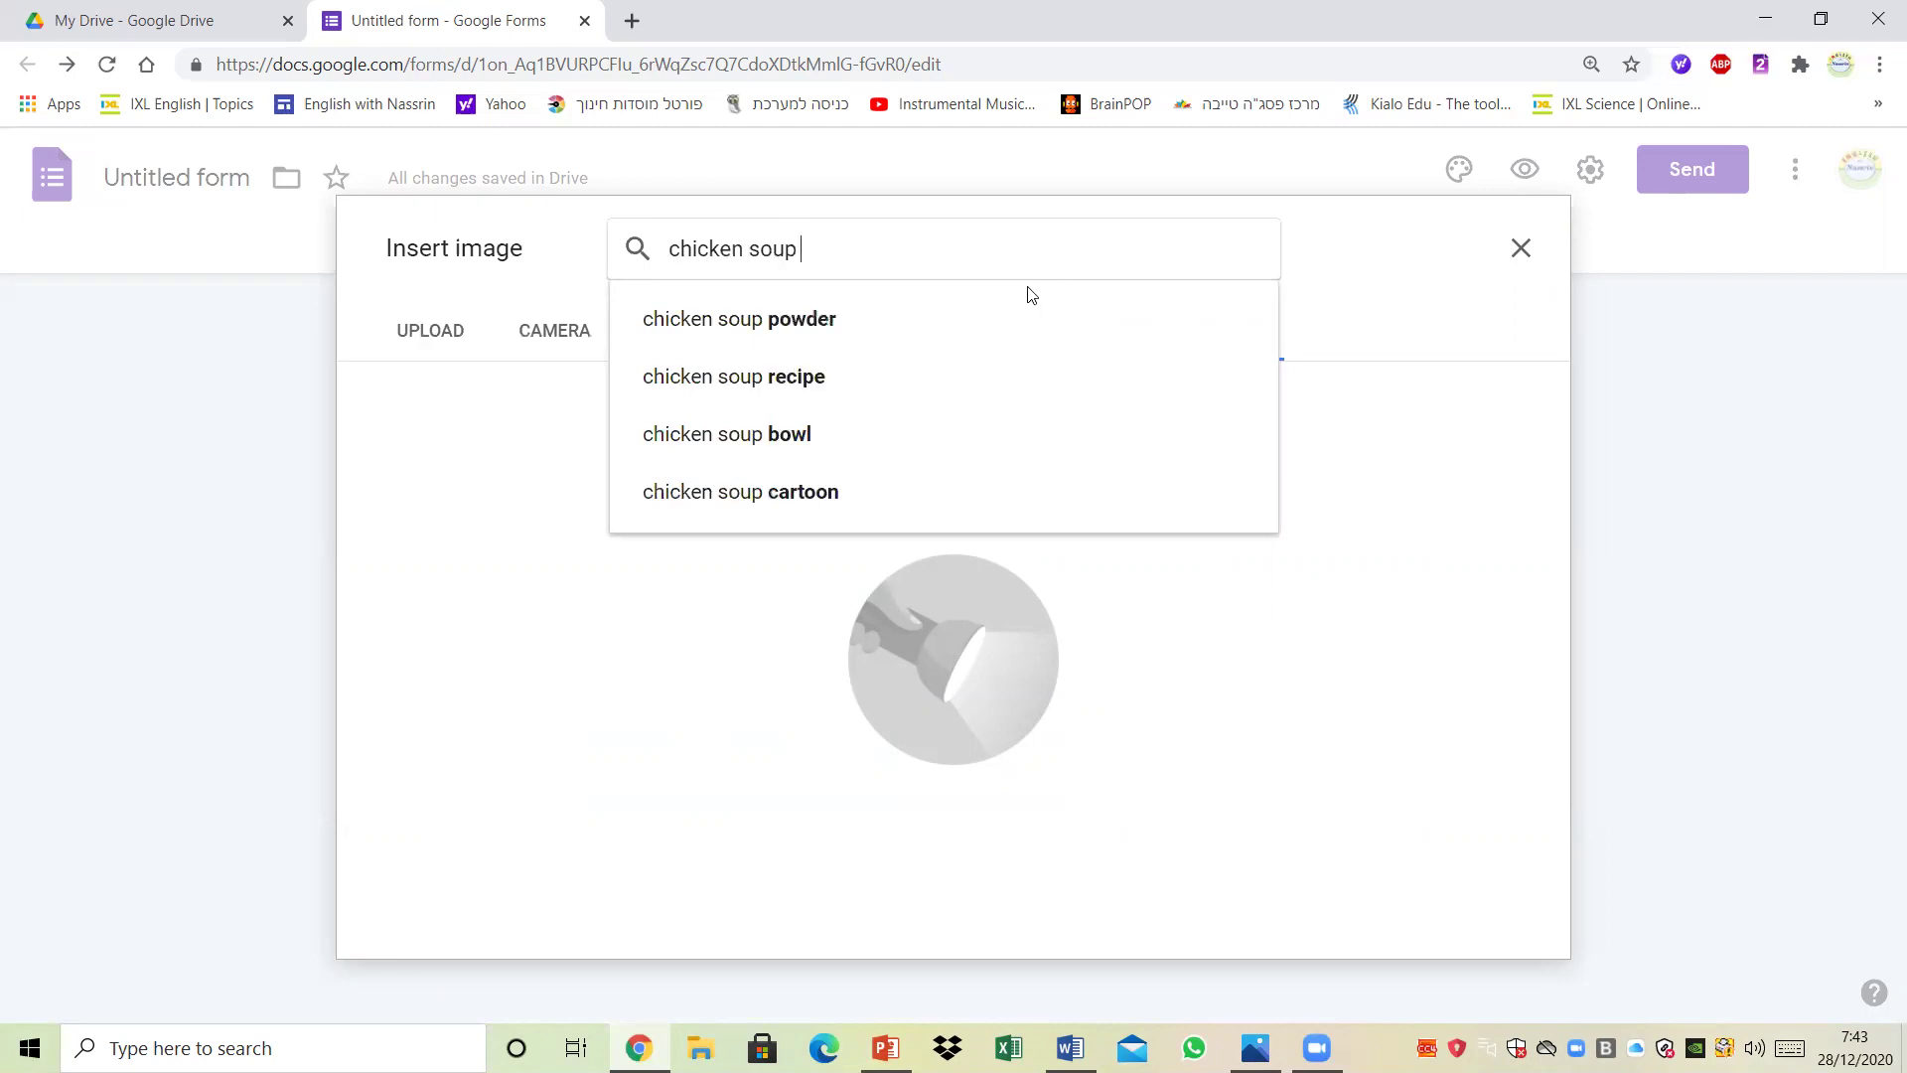
key("Return")
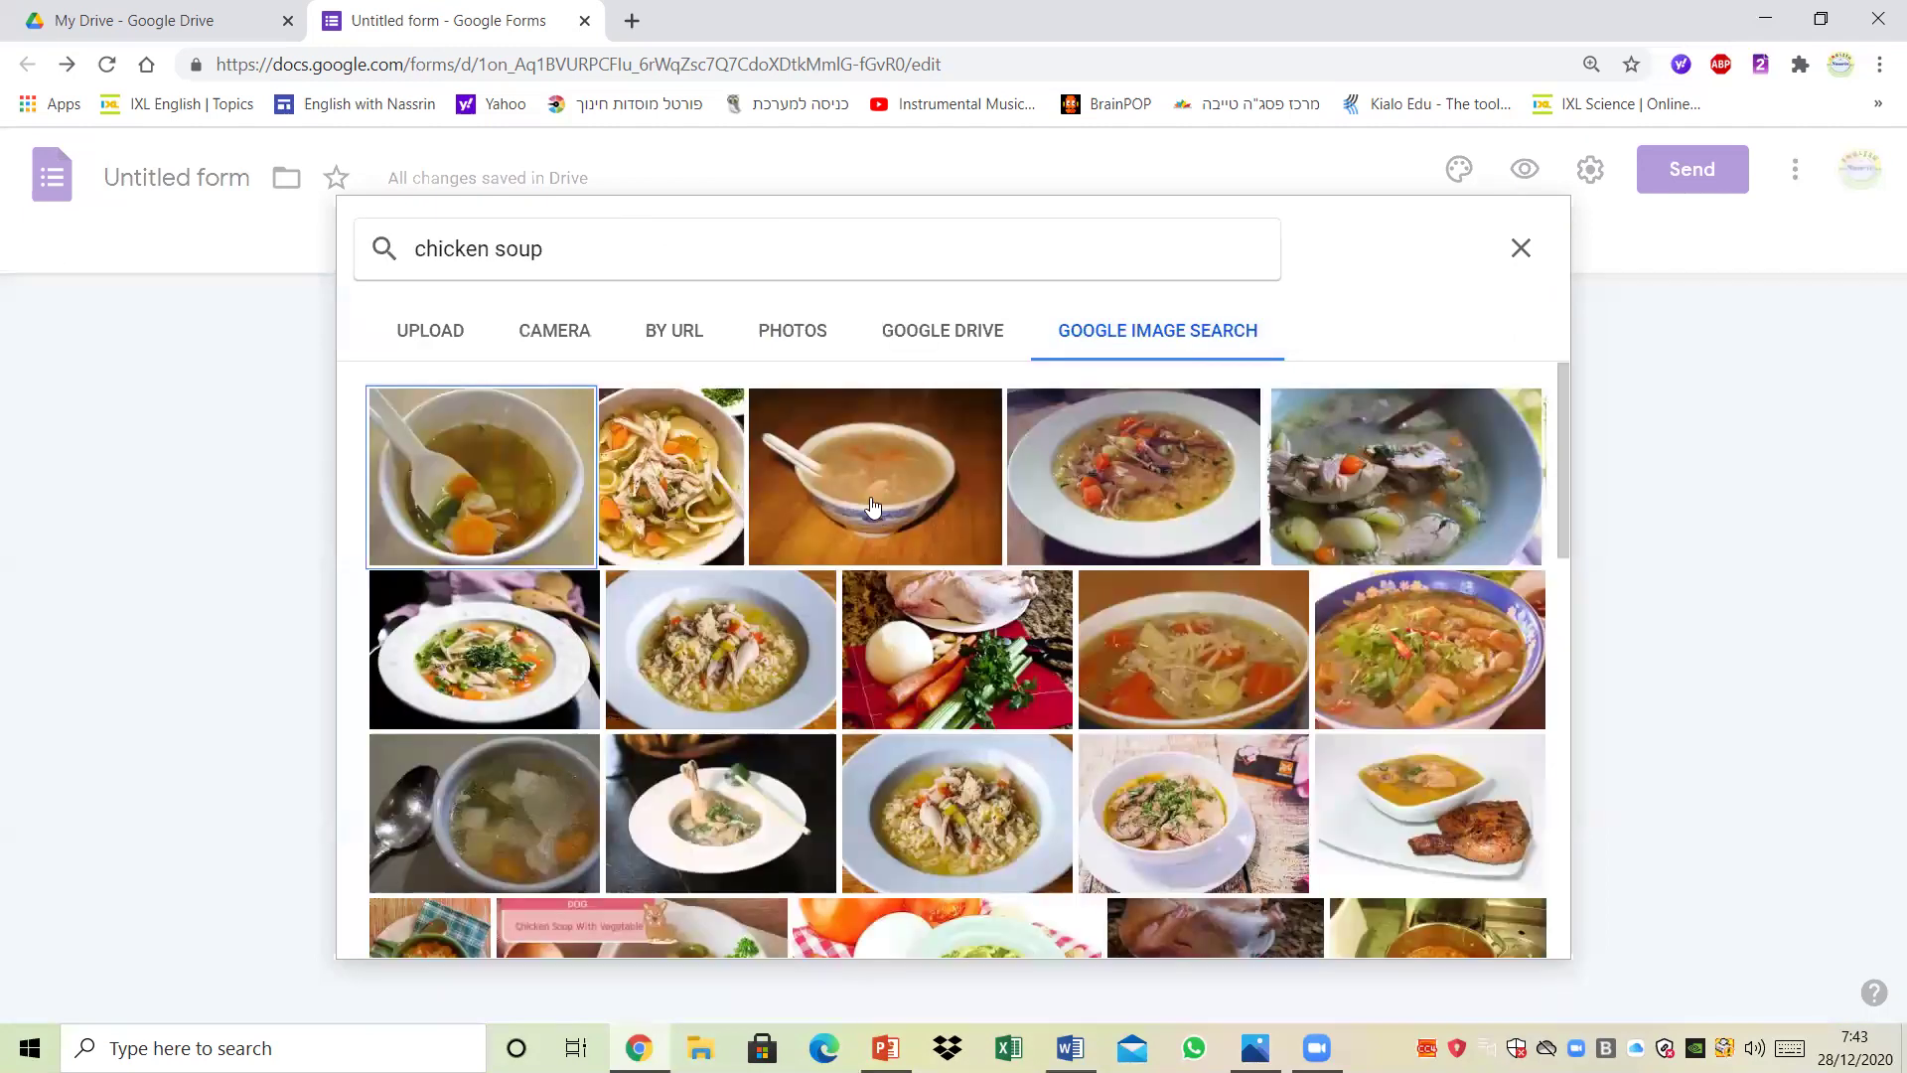
left_click(517, 822)
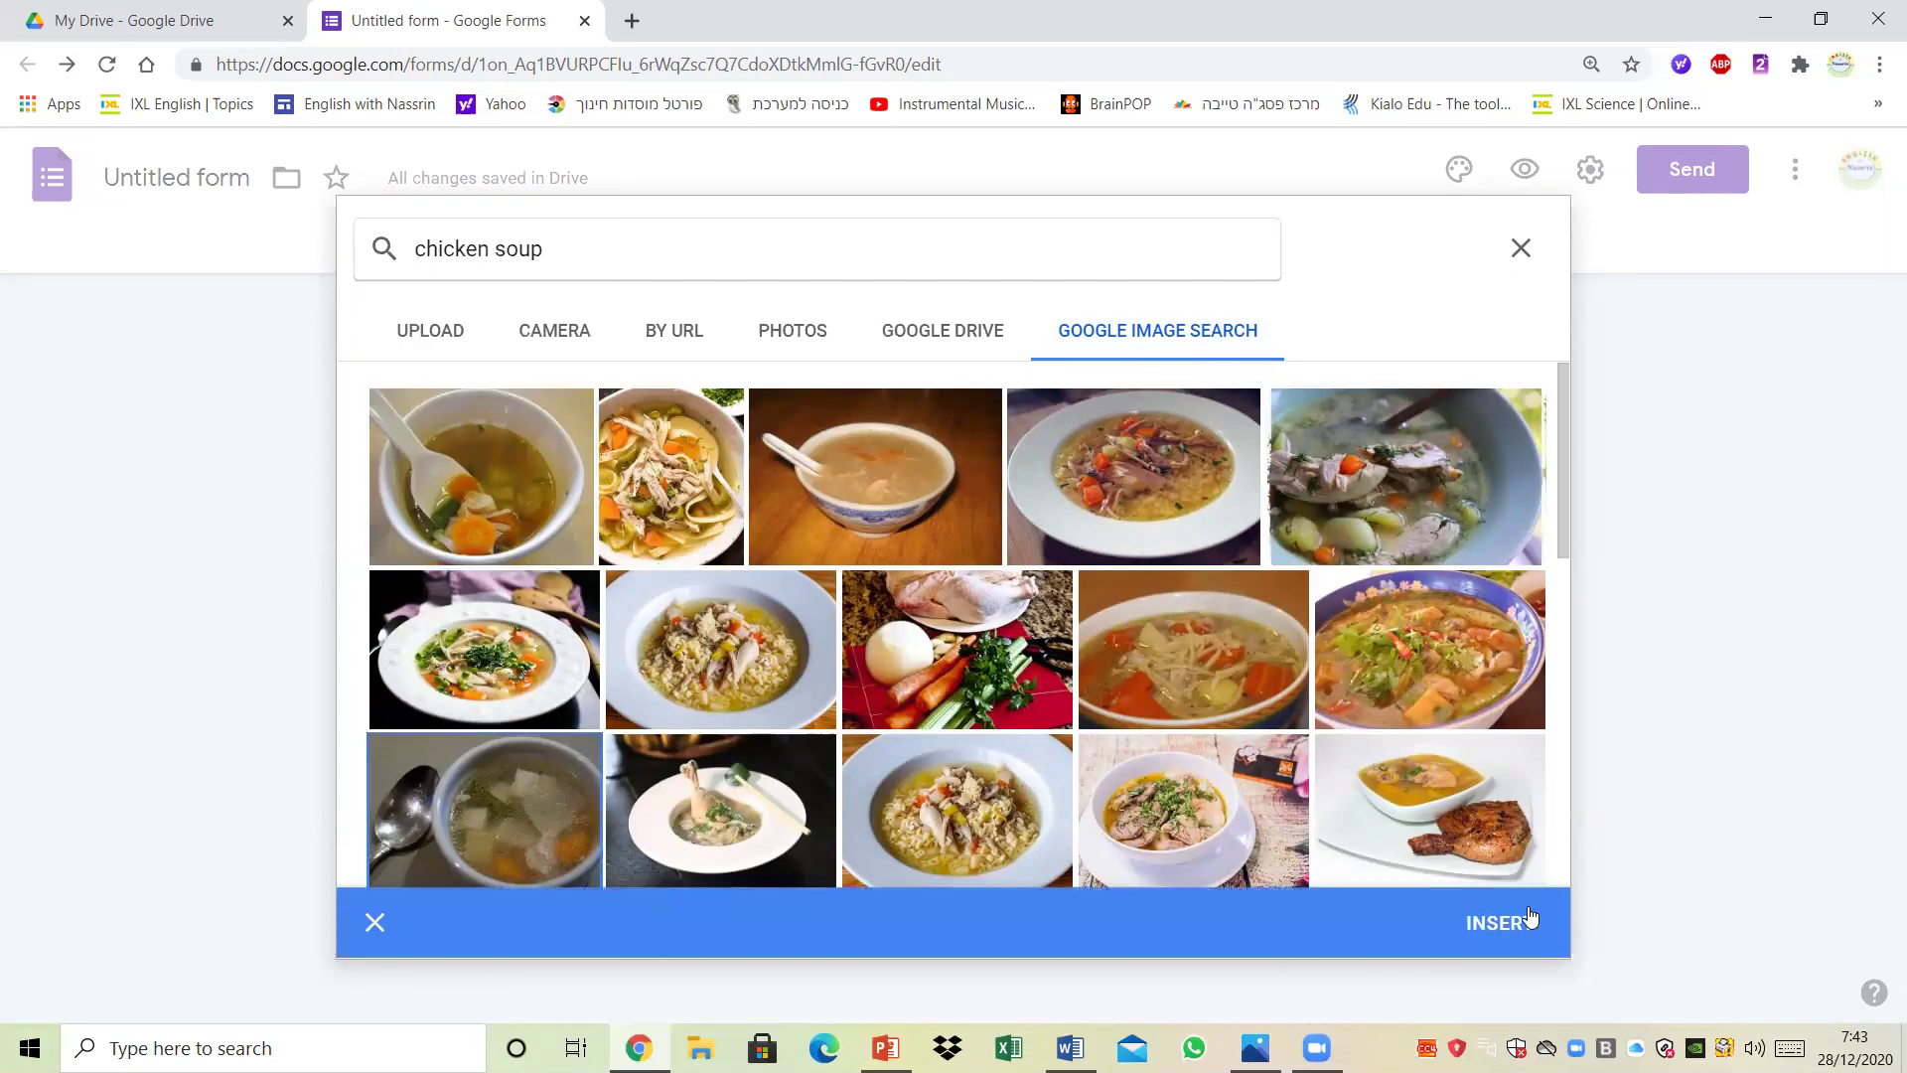
left_click(1515, 921)
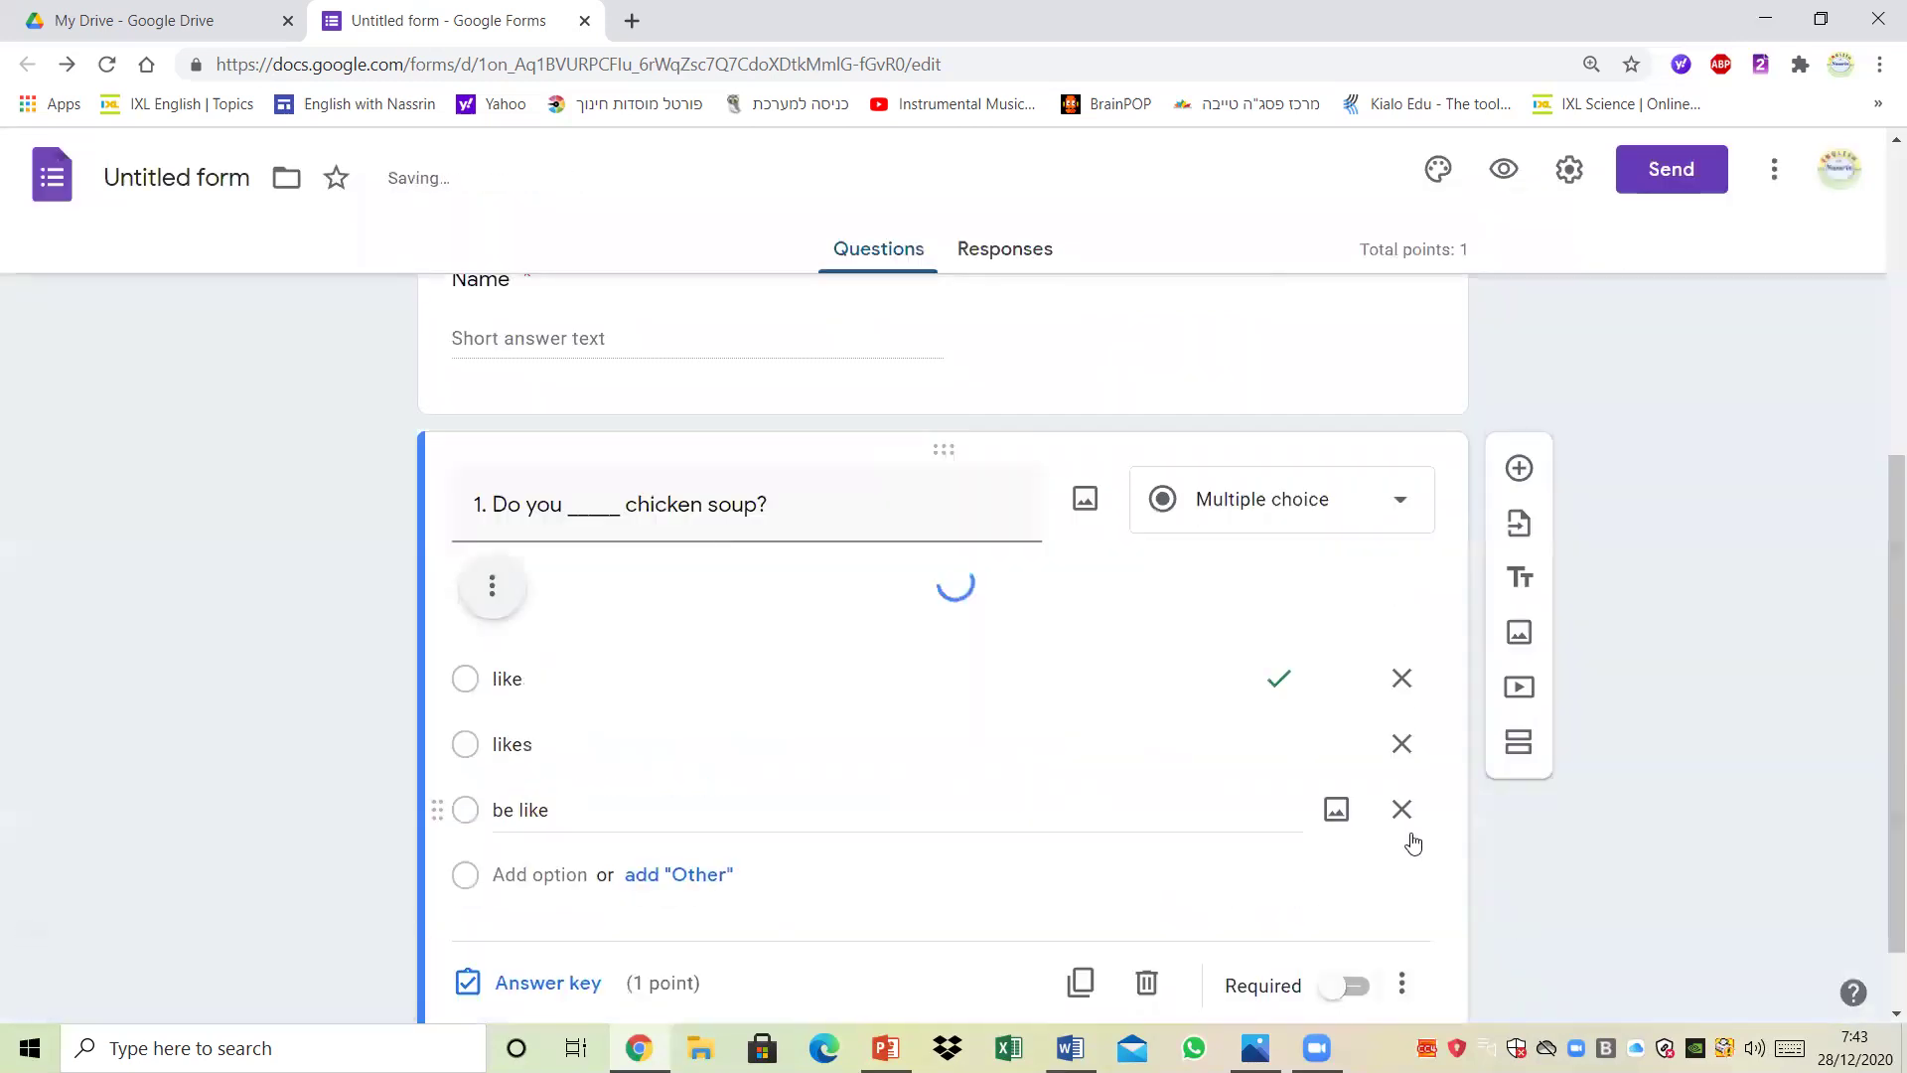
Step: Make the chicken soup question required
scroll(1877, 695, "down", 5)
scroll(1881, 829, "down", 2)
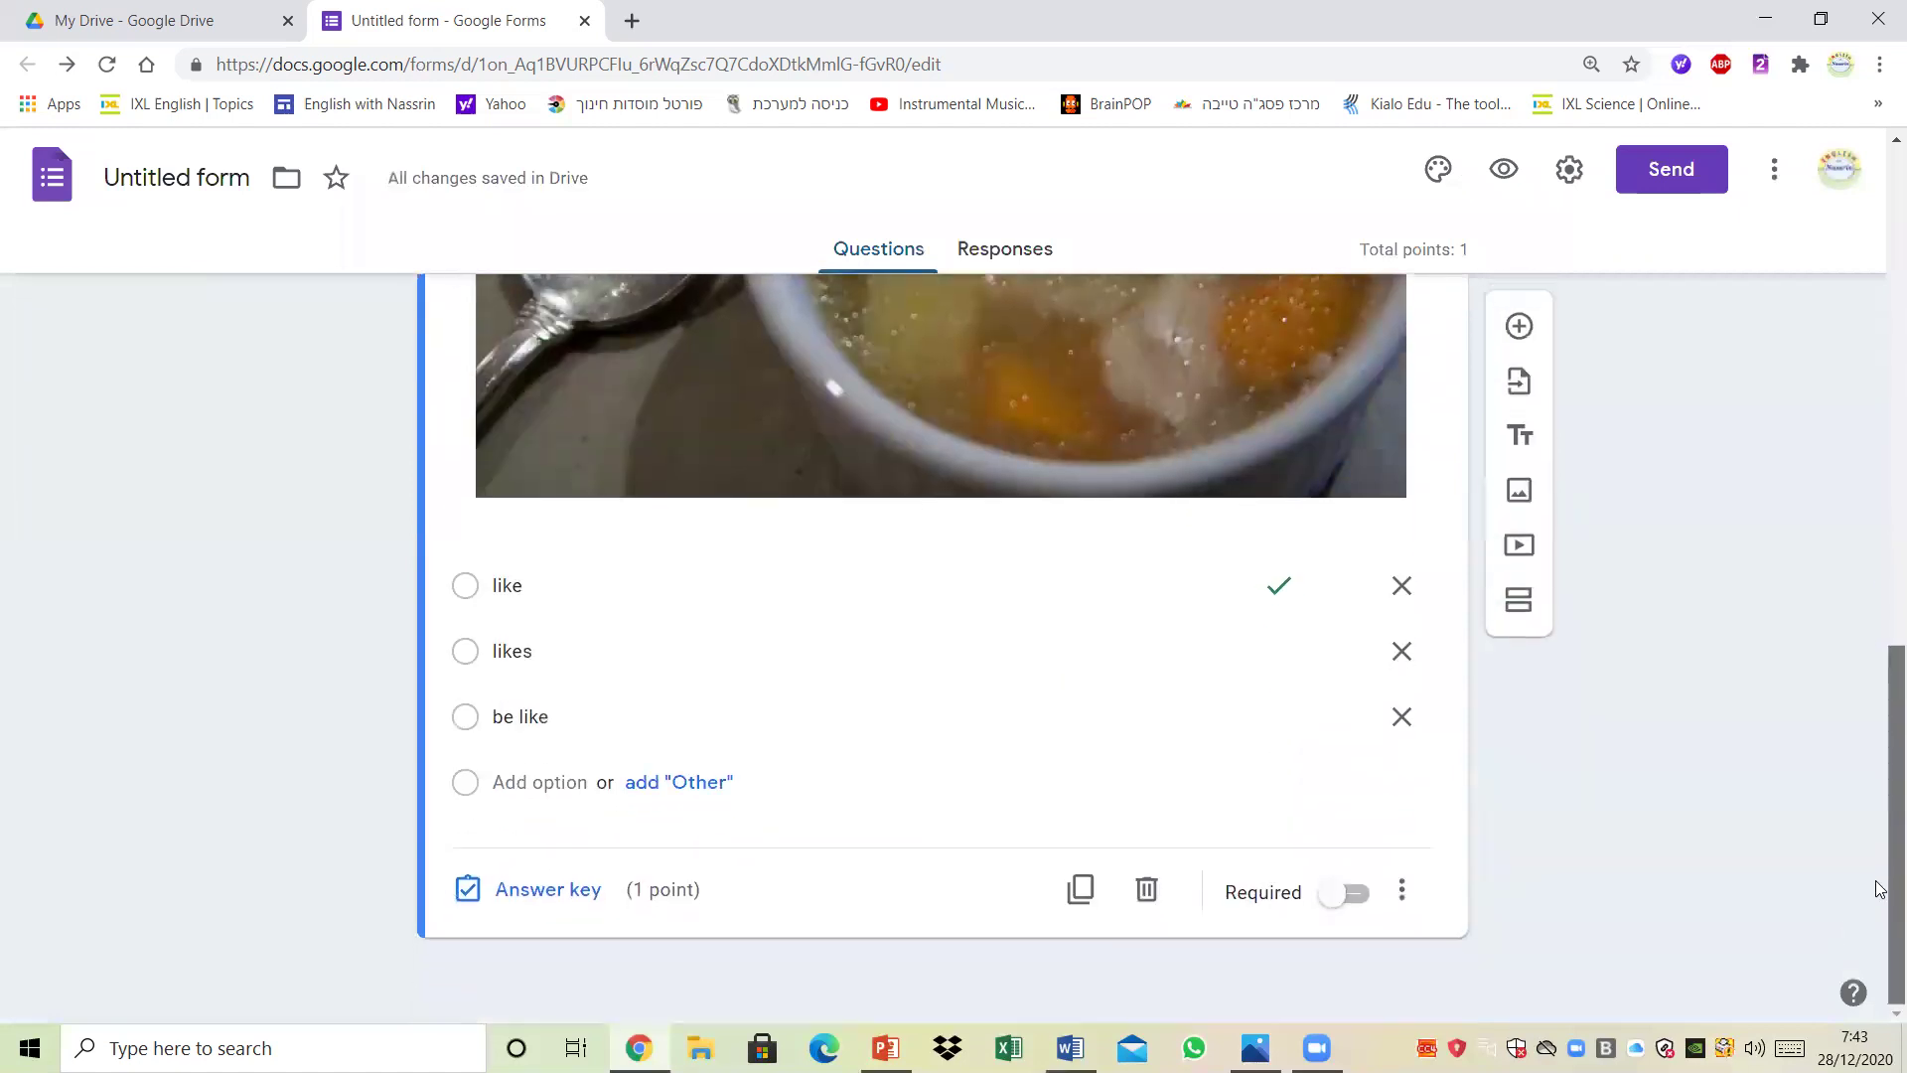
left_click(1381, 920)
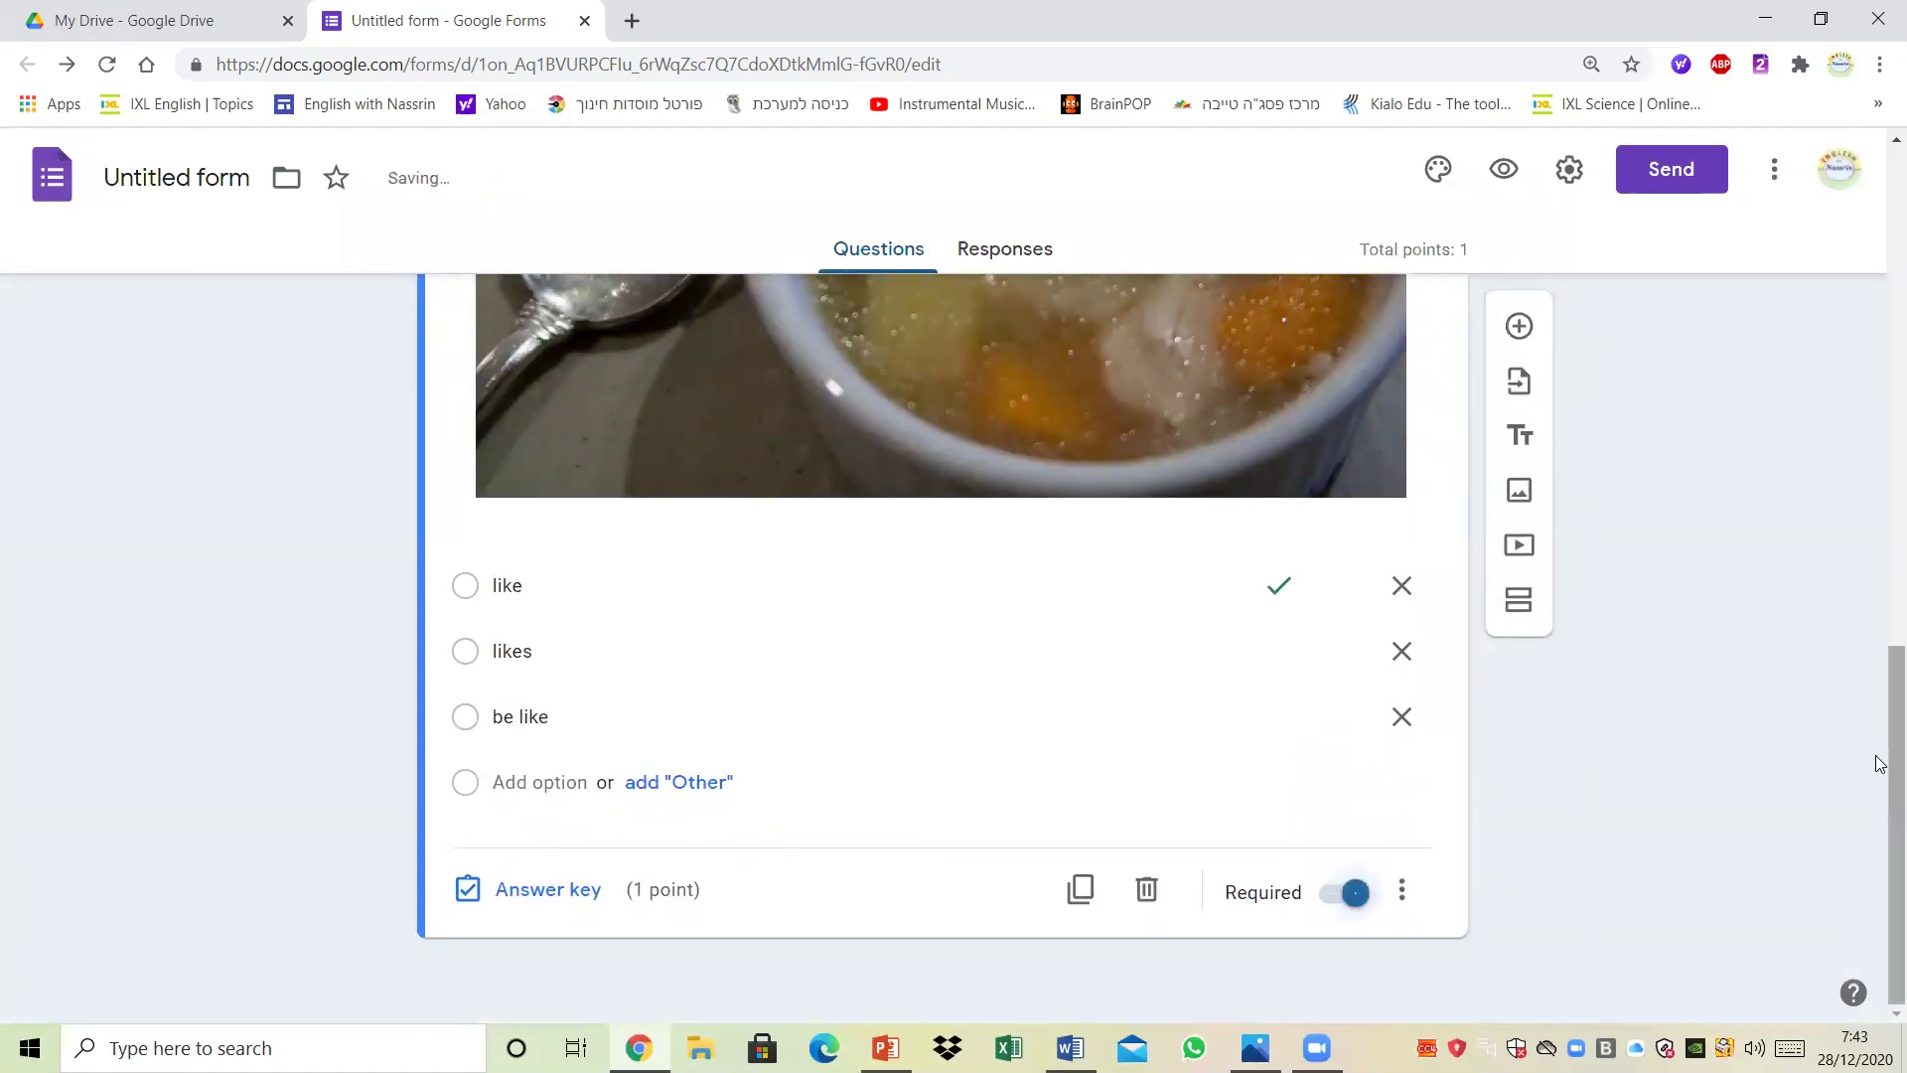
Step: Add a new blank question below the chicken soup question
left_click_drag(1895, 778, 1873, 576)
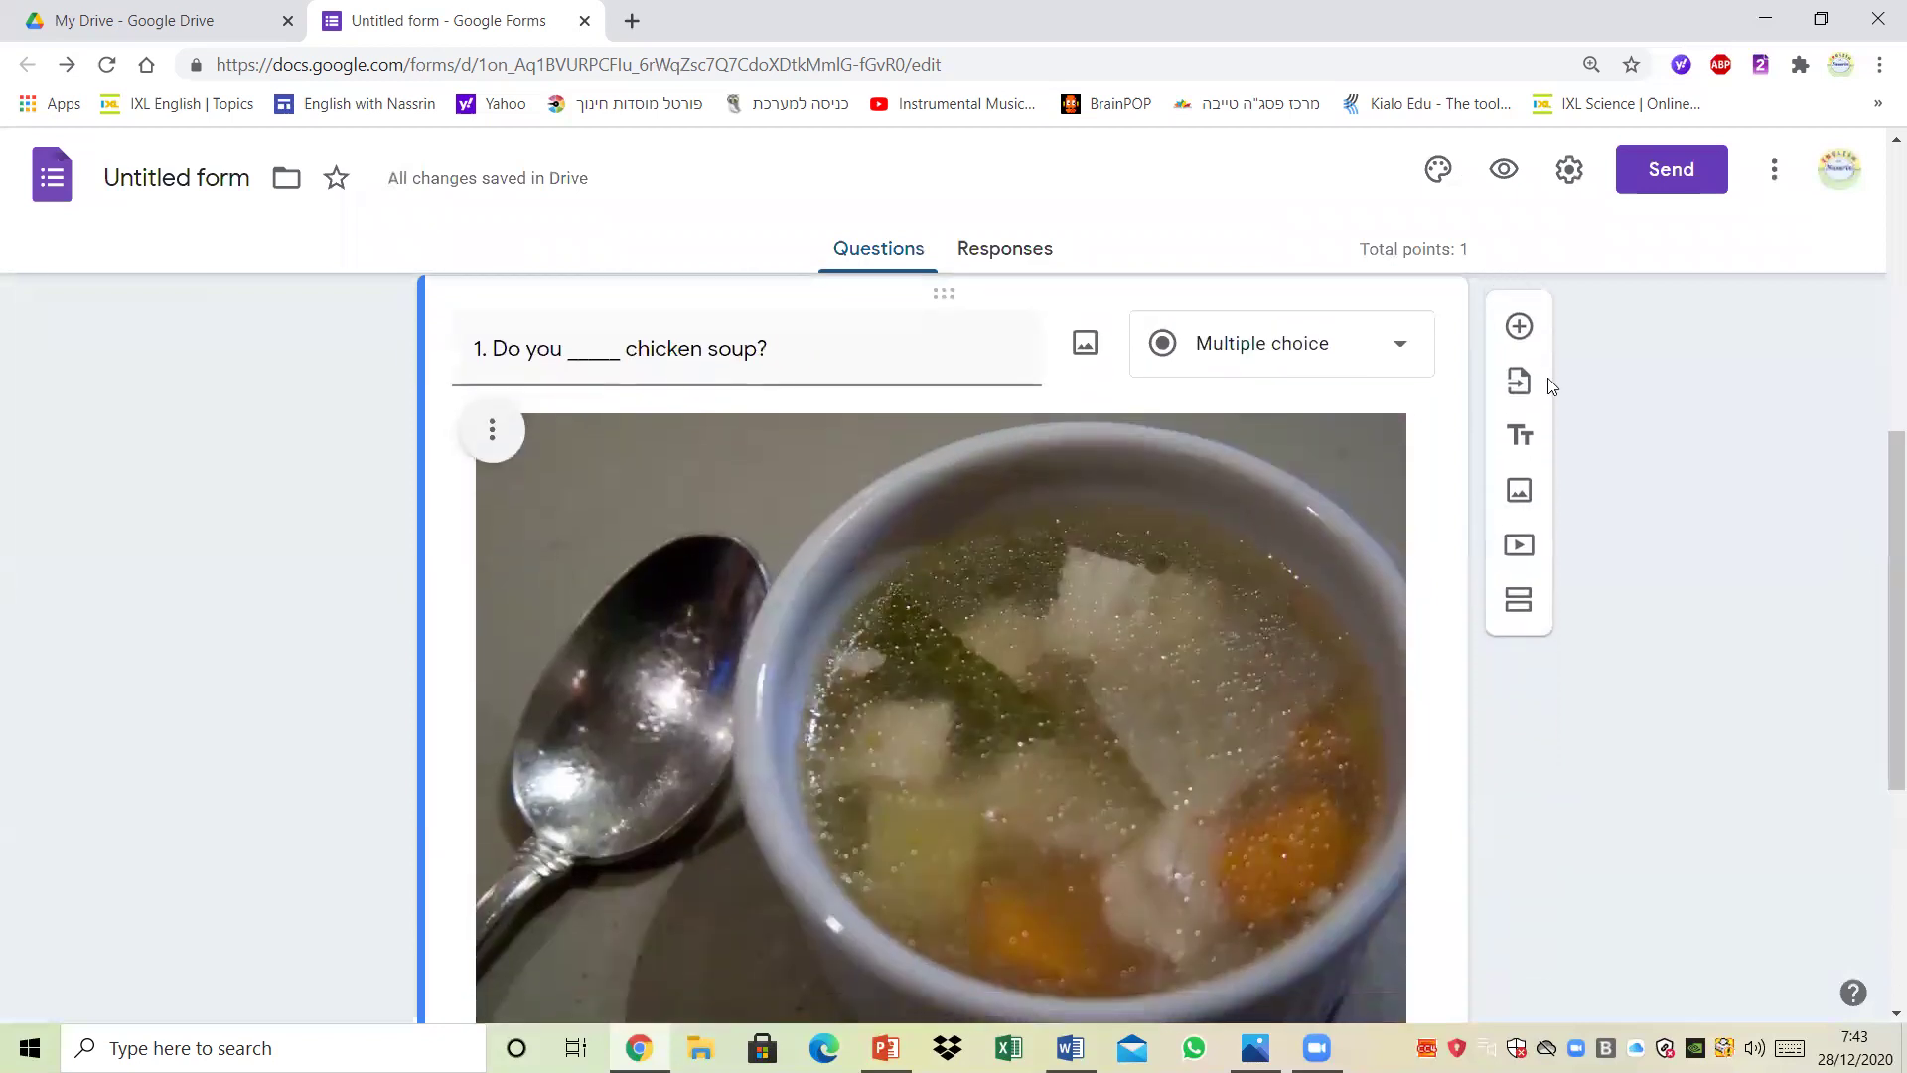
left_click(1520, 326)
left_click_drag(1874, 510, 1874, 749)
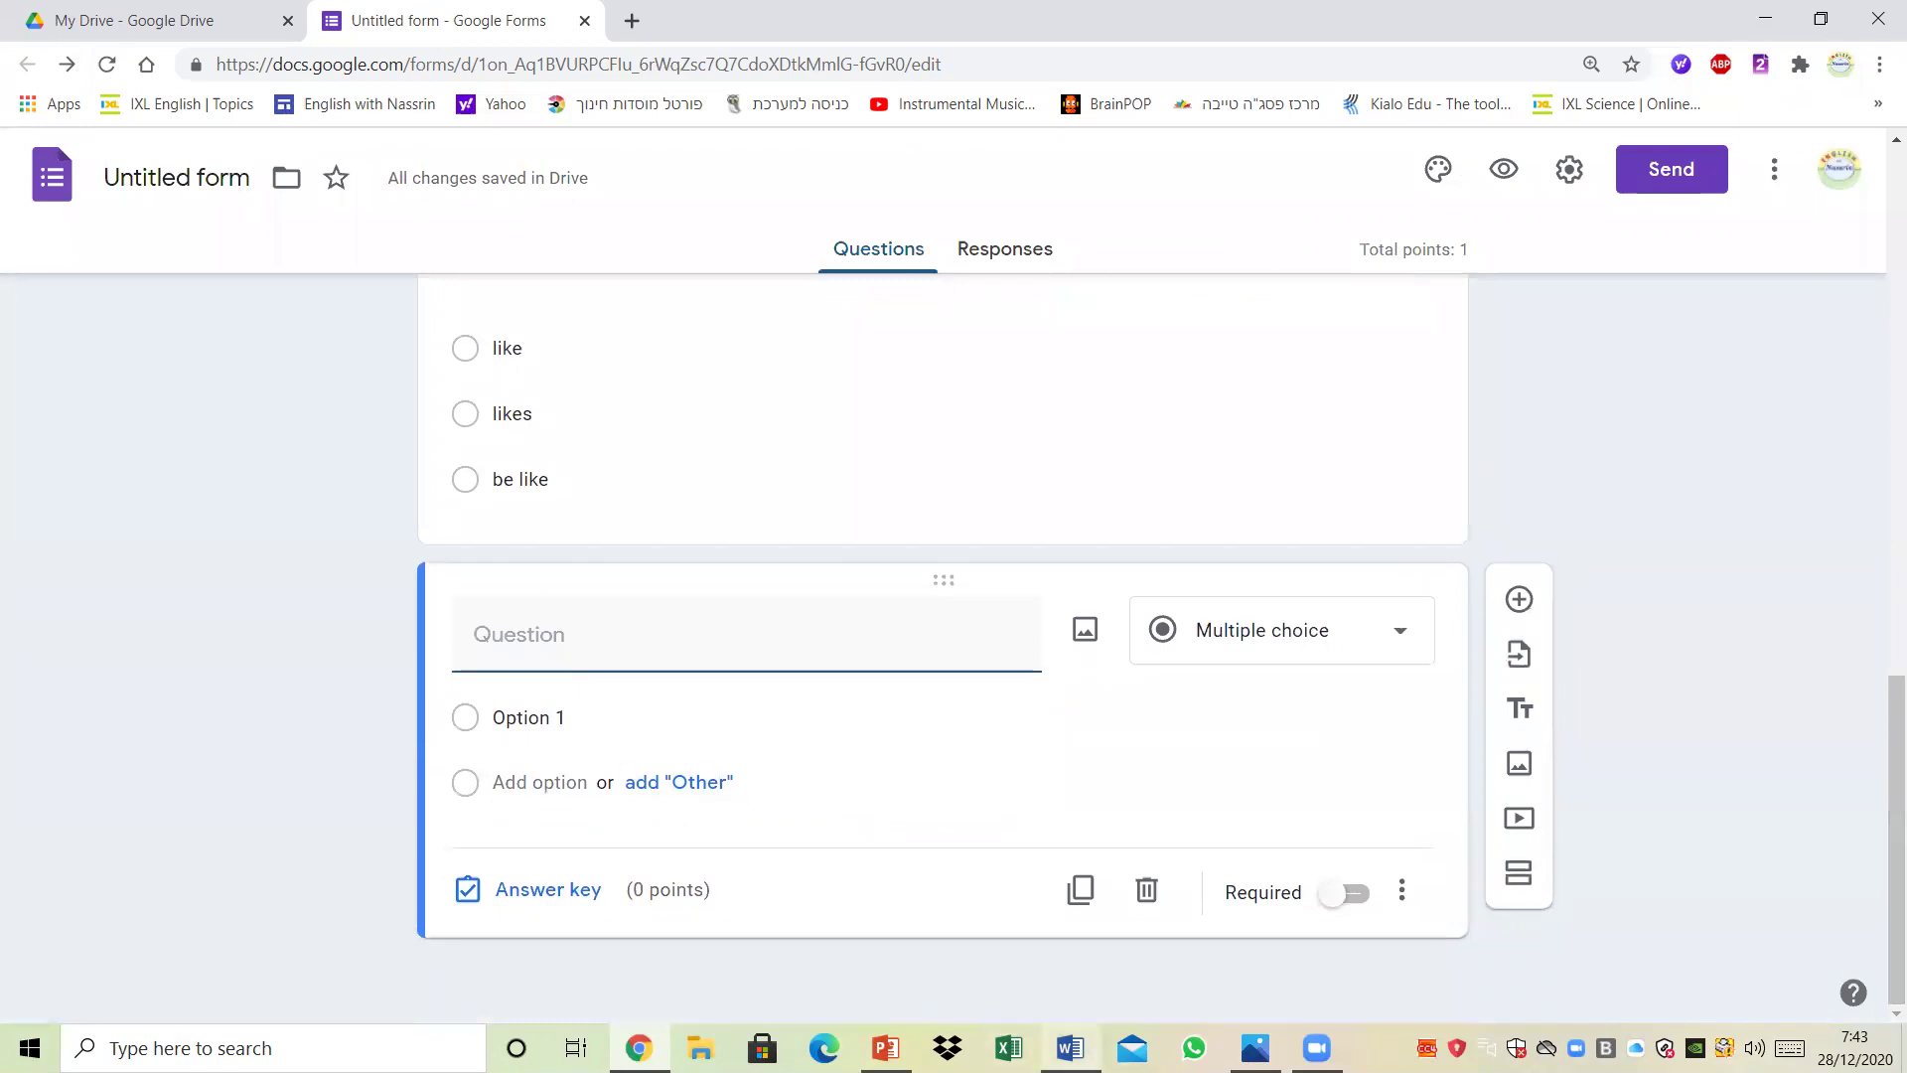
Step: Copy "2. He _____ not like to watch scary movies." from Word into the new question and change its type to Short answer
left_click(1070, 1048)
left_click(992, 650)
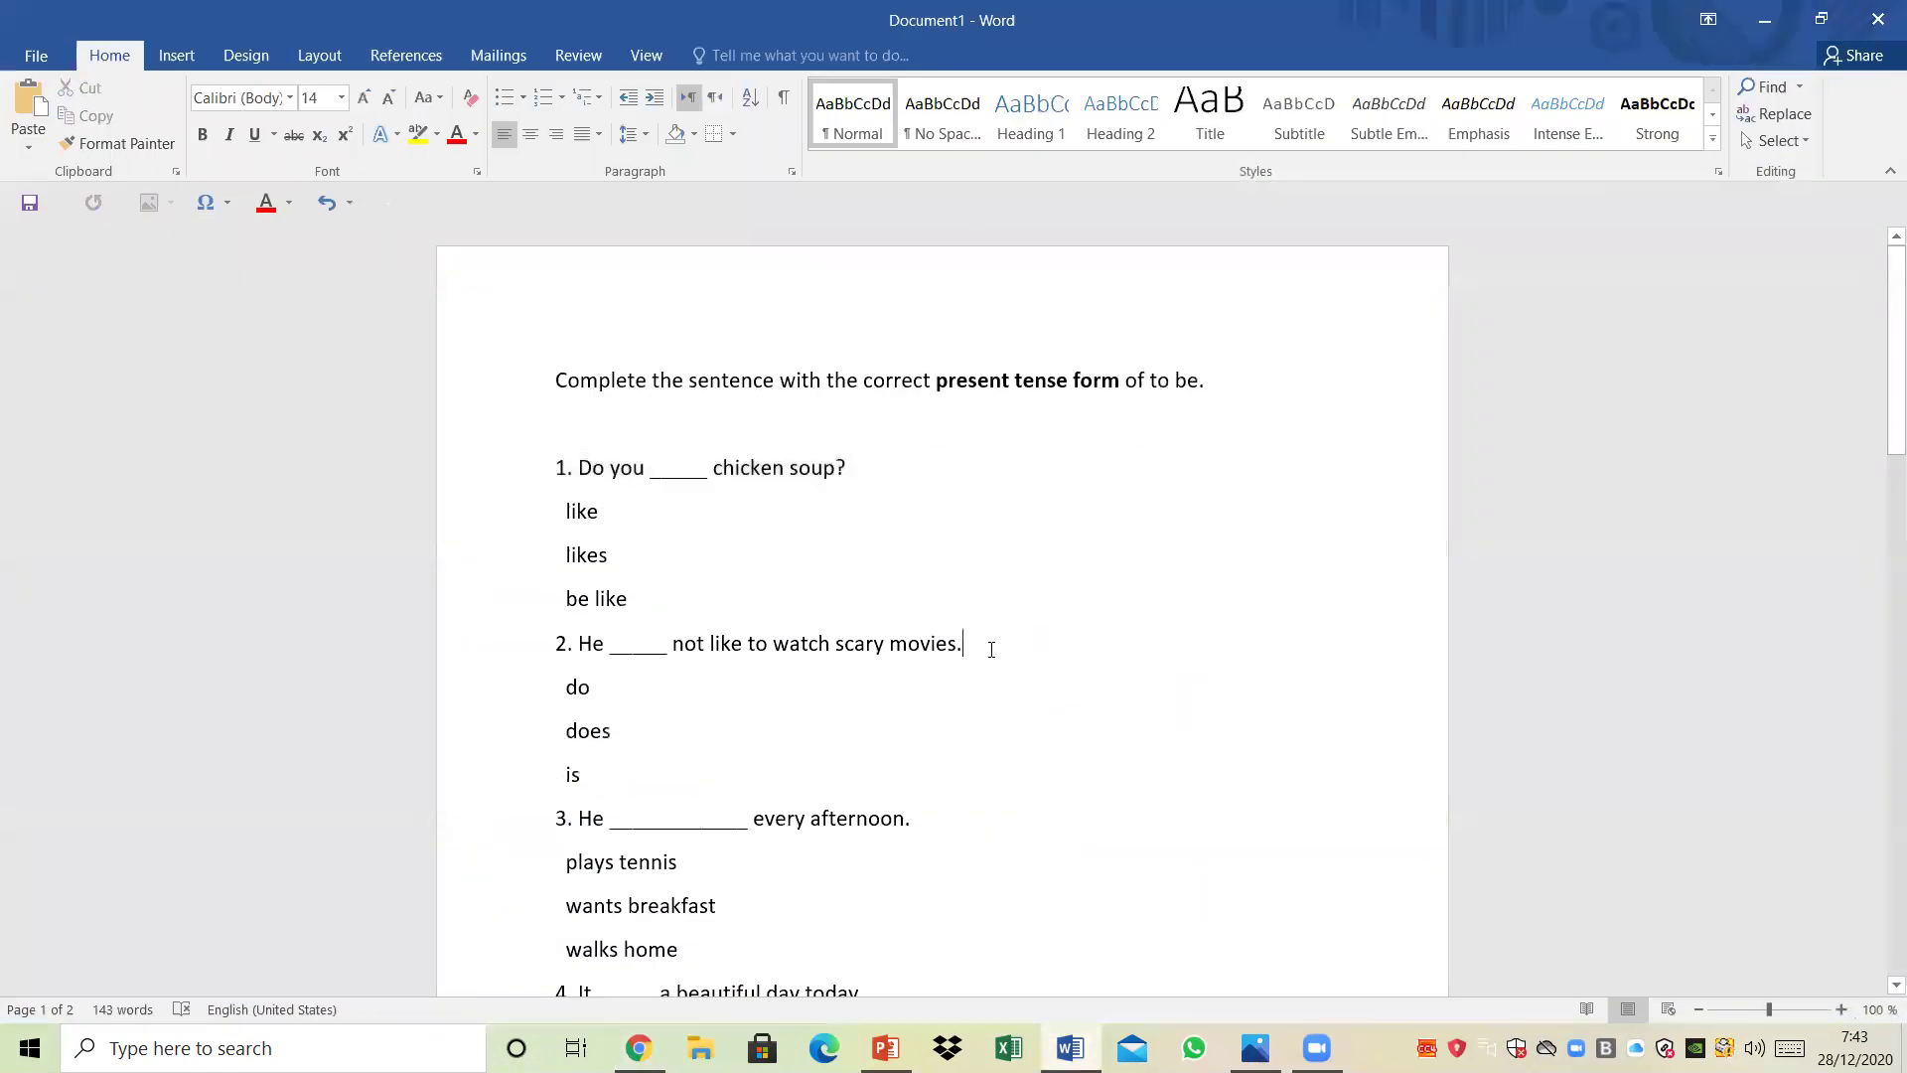
left_click(566, 640, "shift")
left_click(536, 642)
key("ctrl+c")
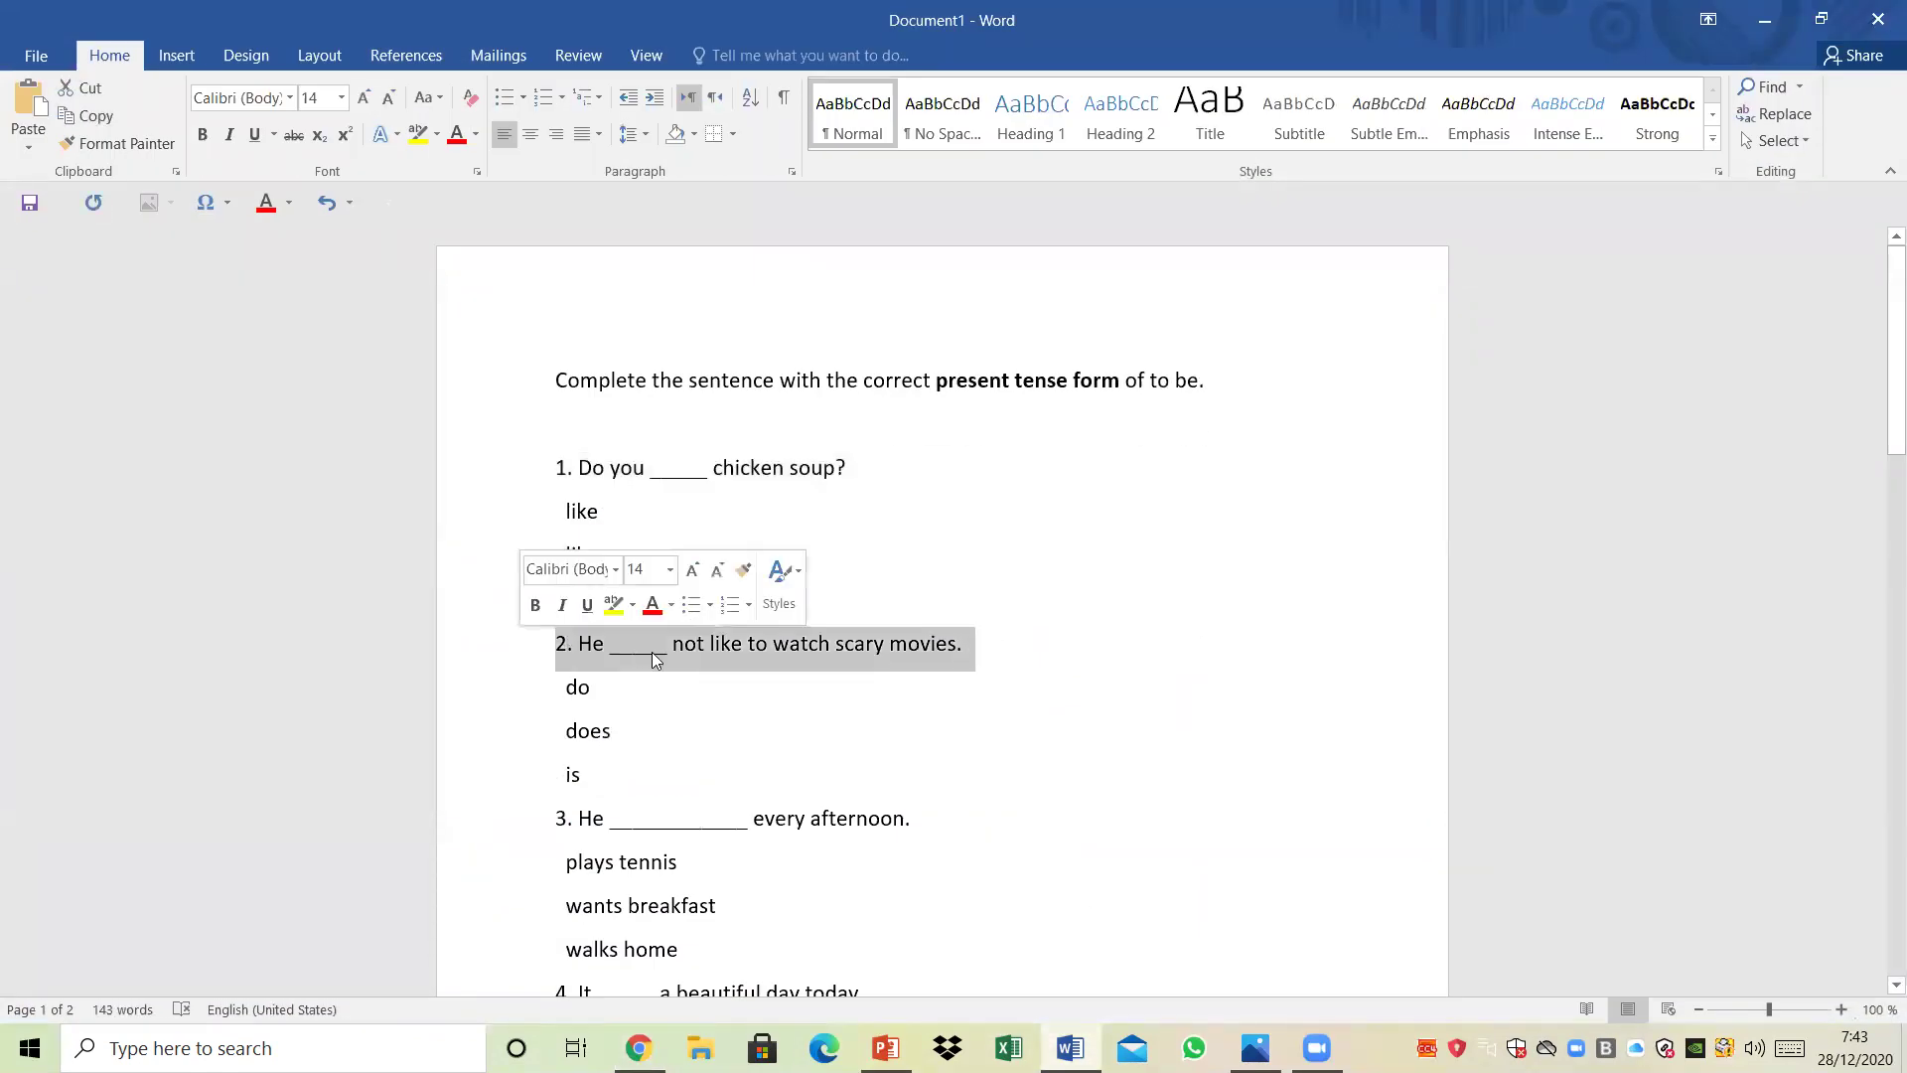
right_click(657, 651)
left_click(686, 692)
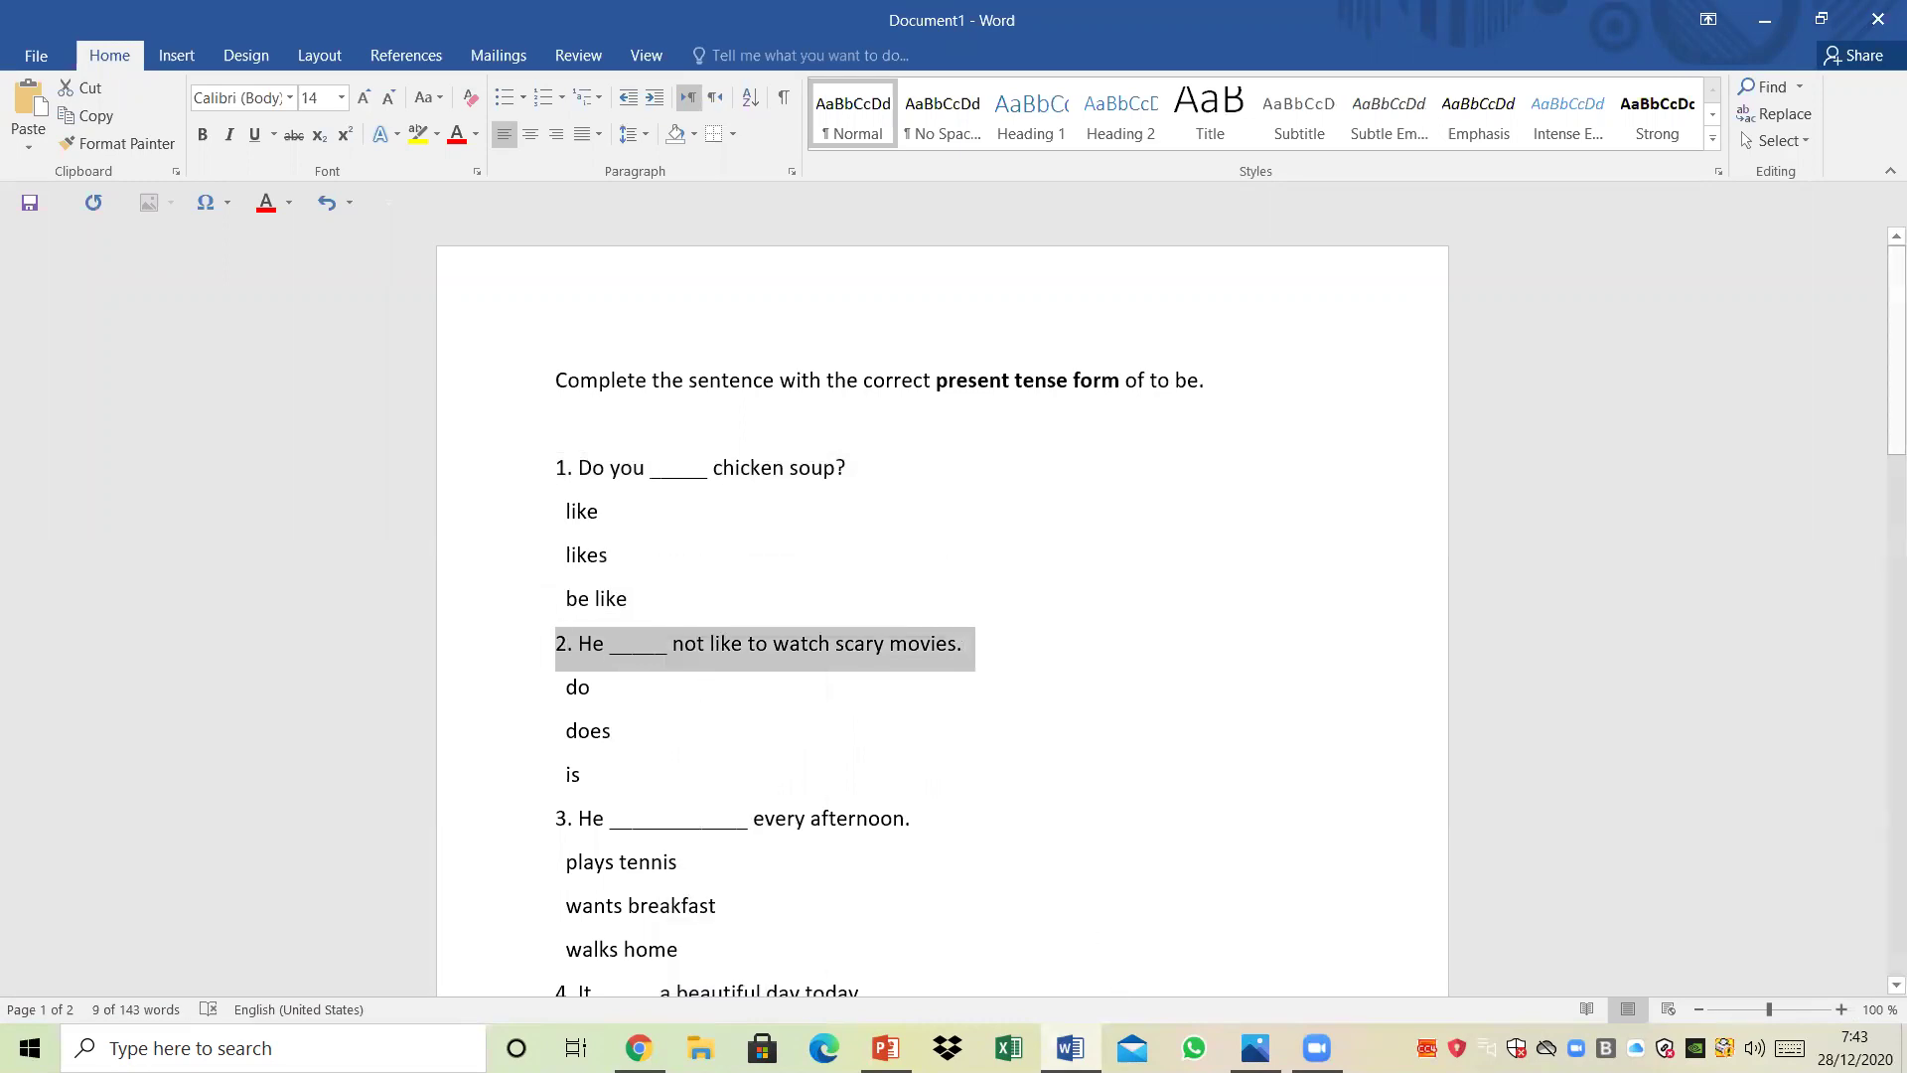
left_click(1070, 1048)
key("ctrl+v")
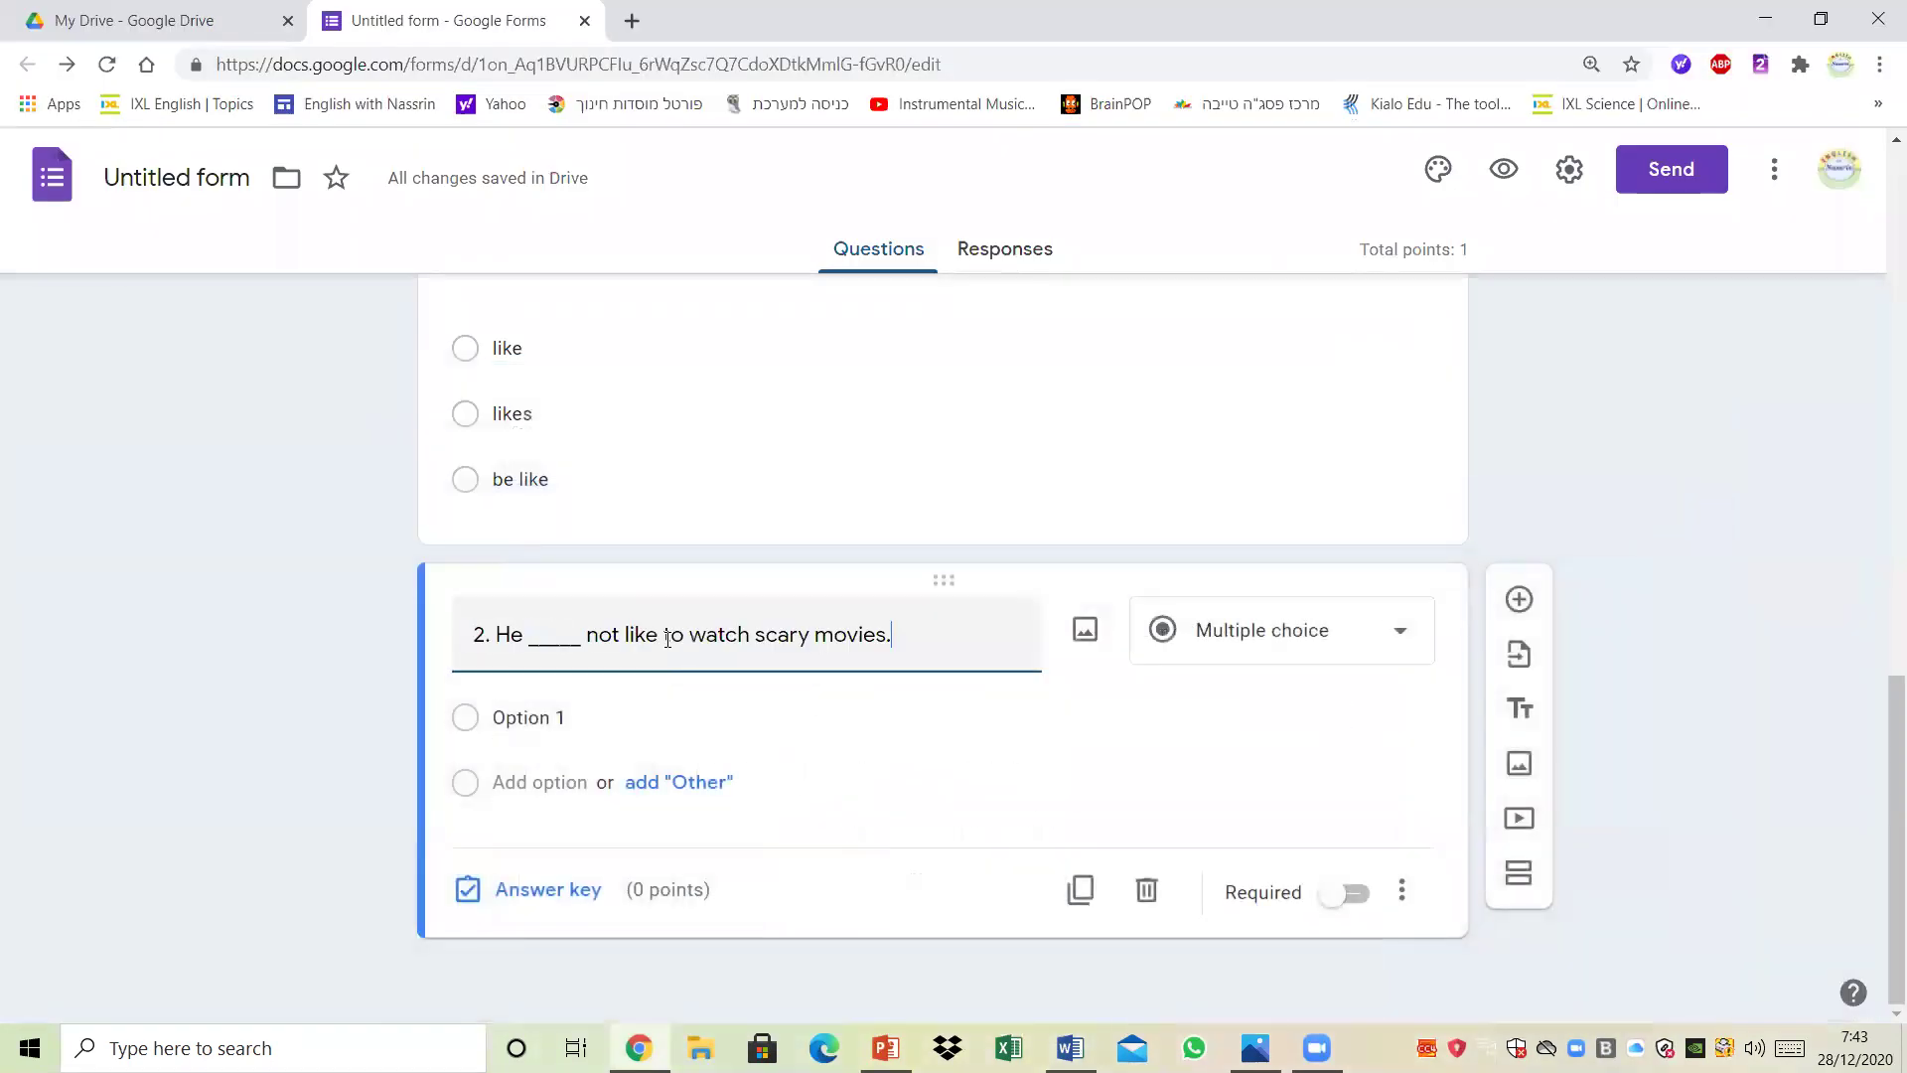
left_click(1299, 656)
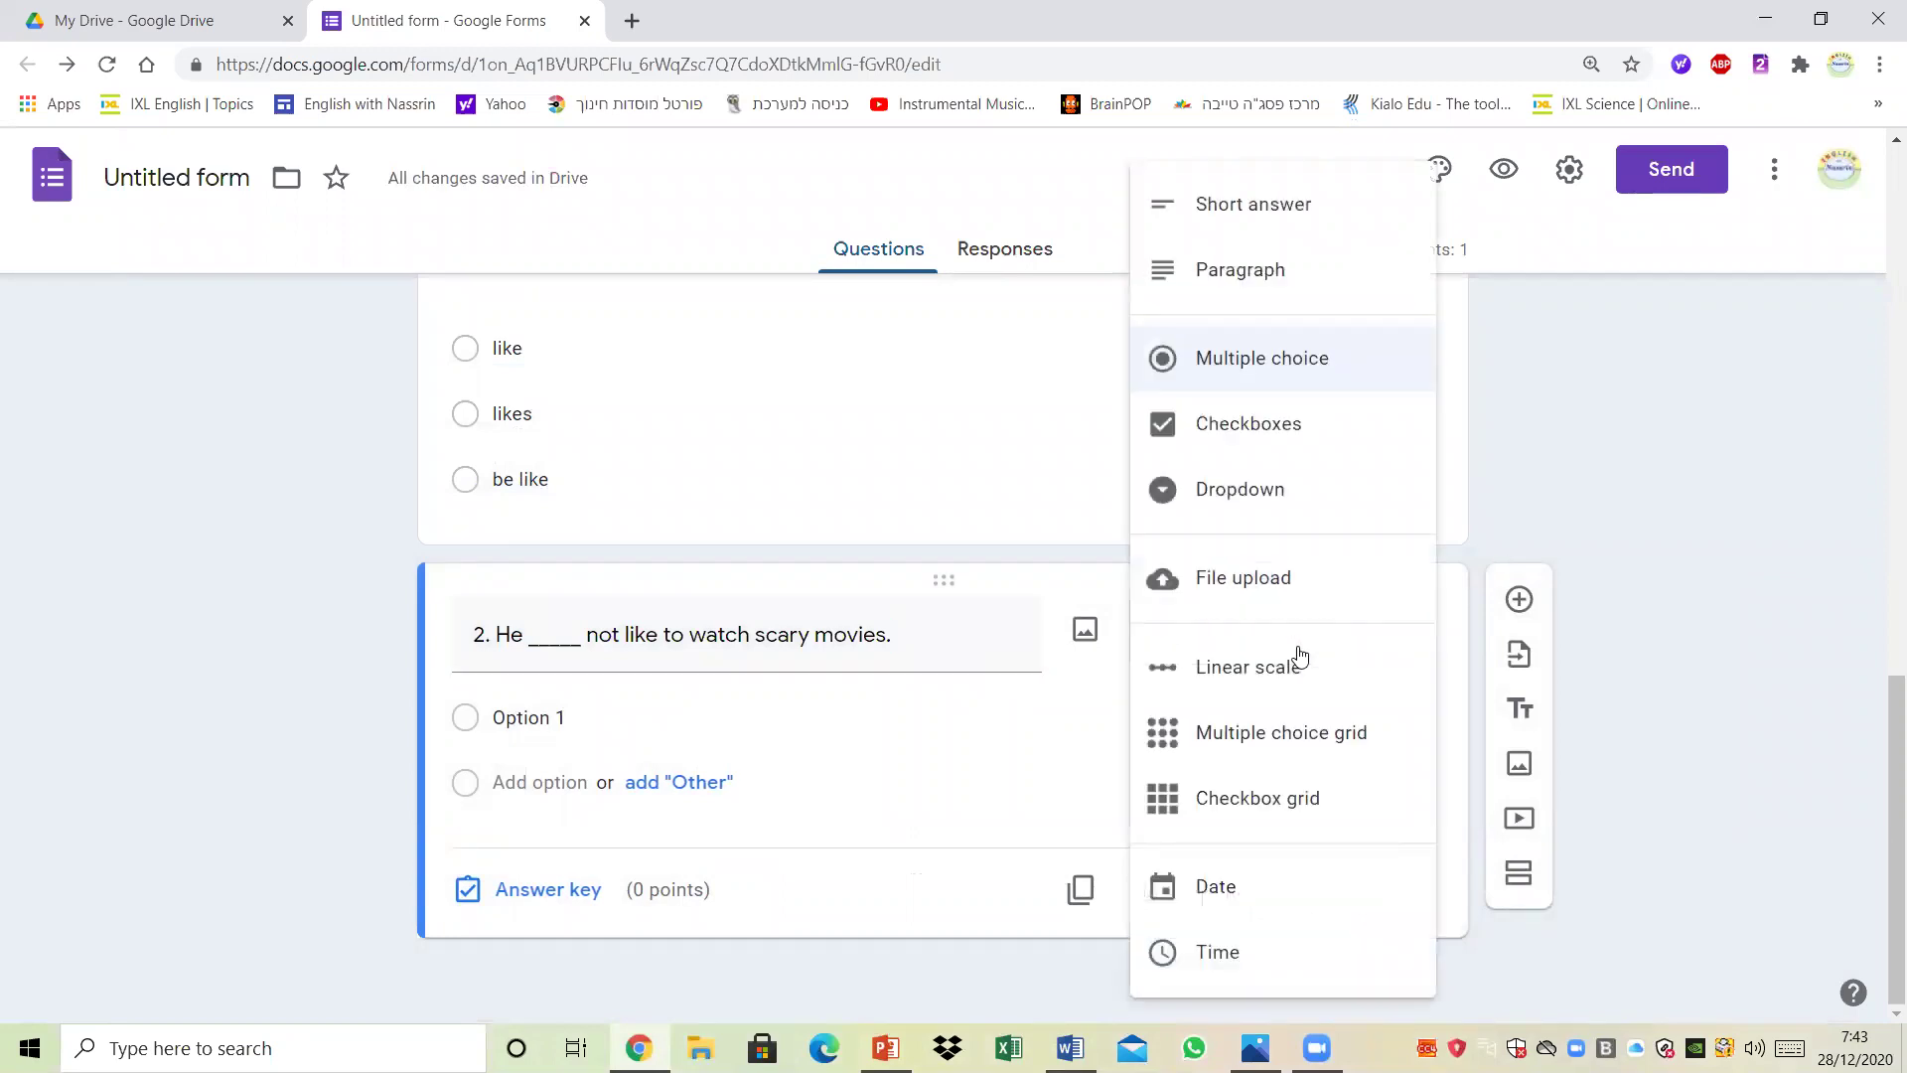
left_click(1242, 228)
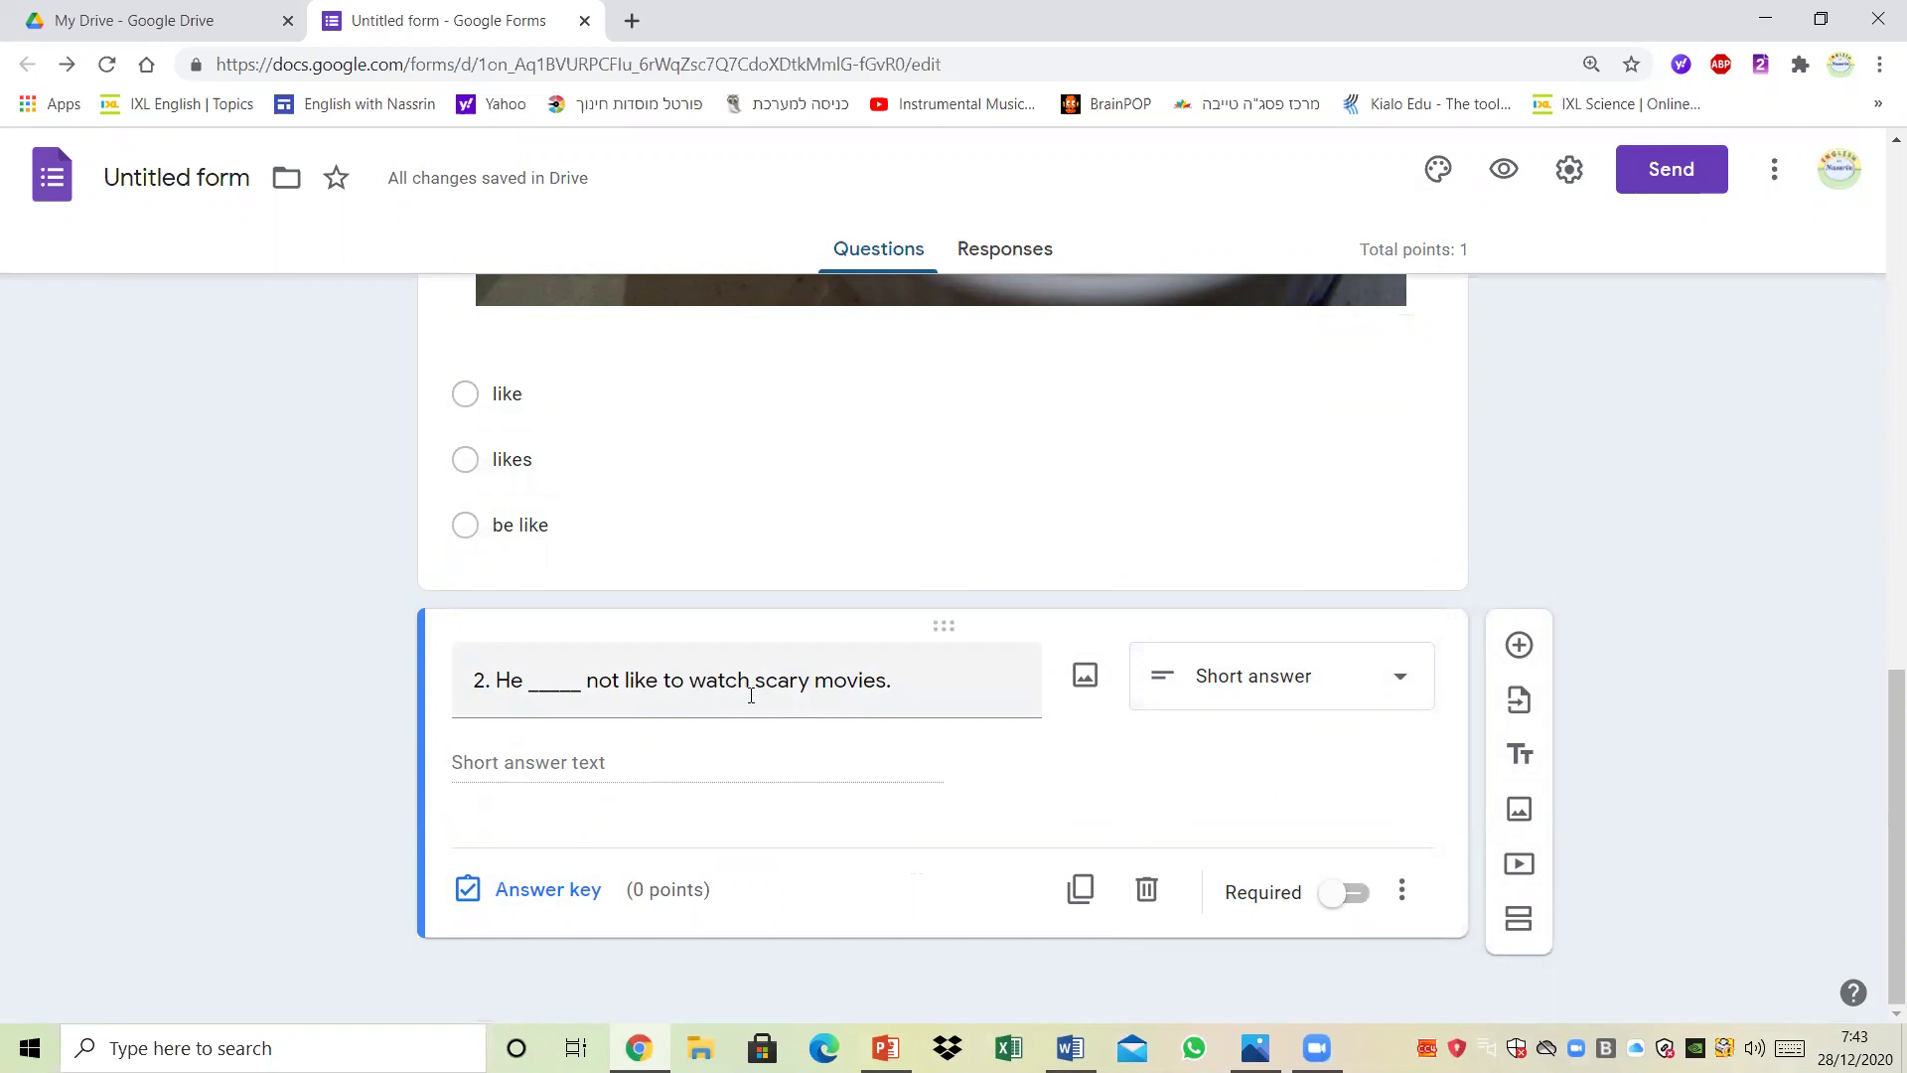
Step: Give question 2 an answer key of 1 point accepting only "does", with all other answers marked incorrect, and make it required
left_click(559, 891)
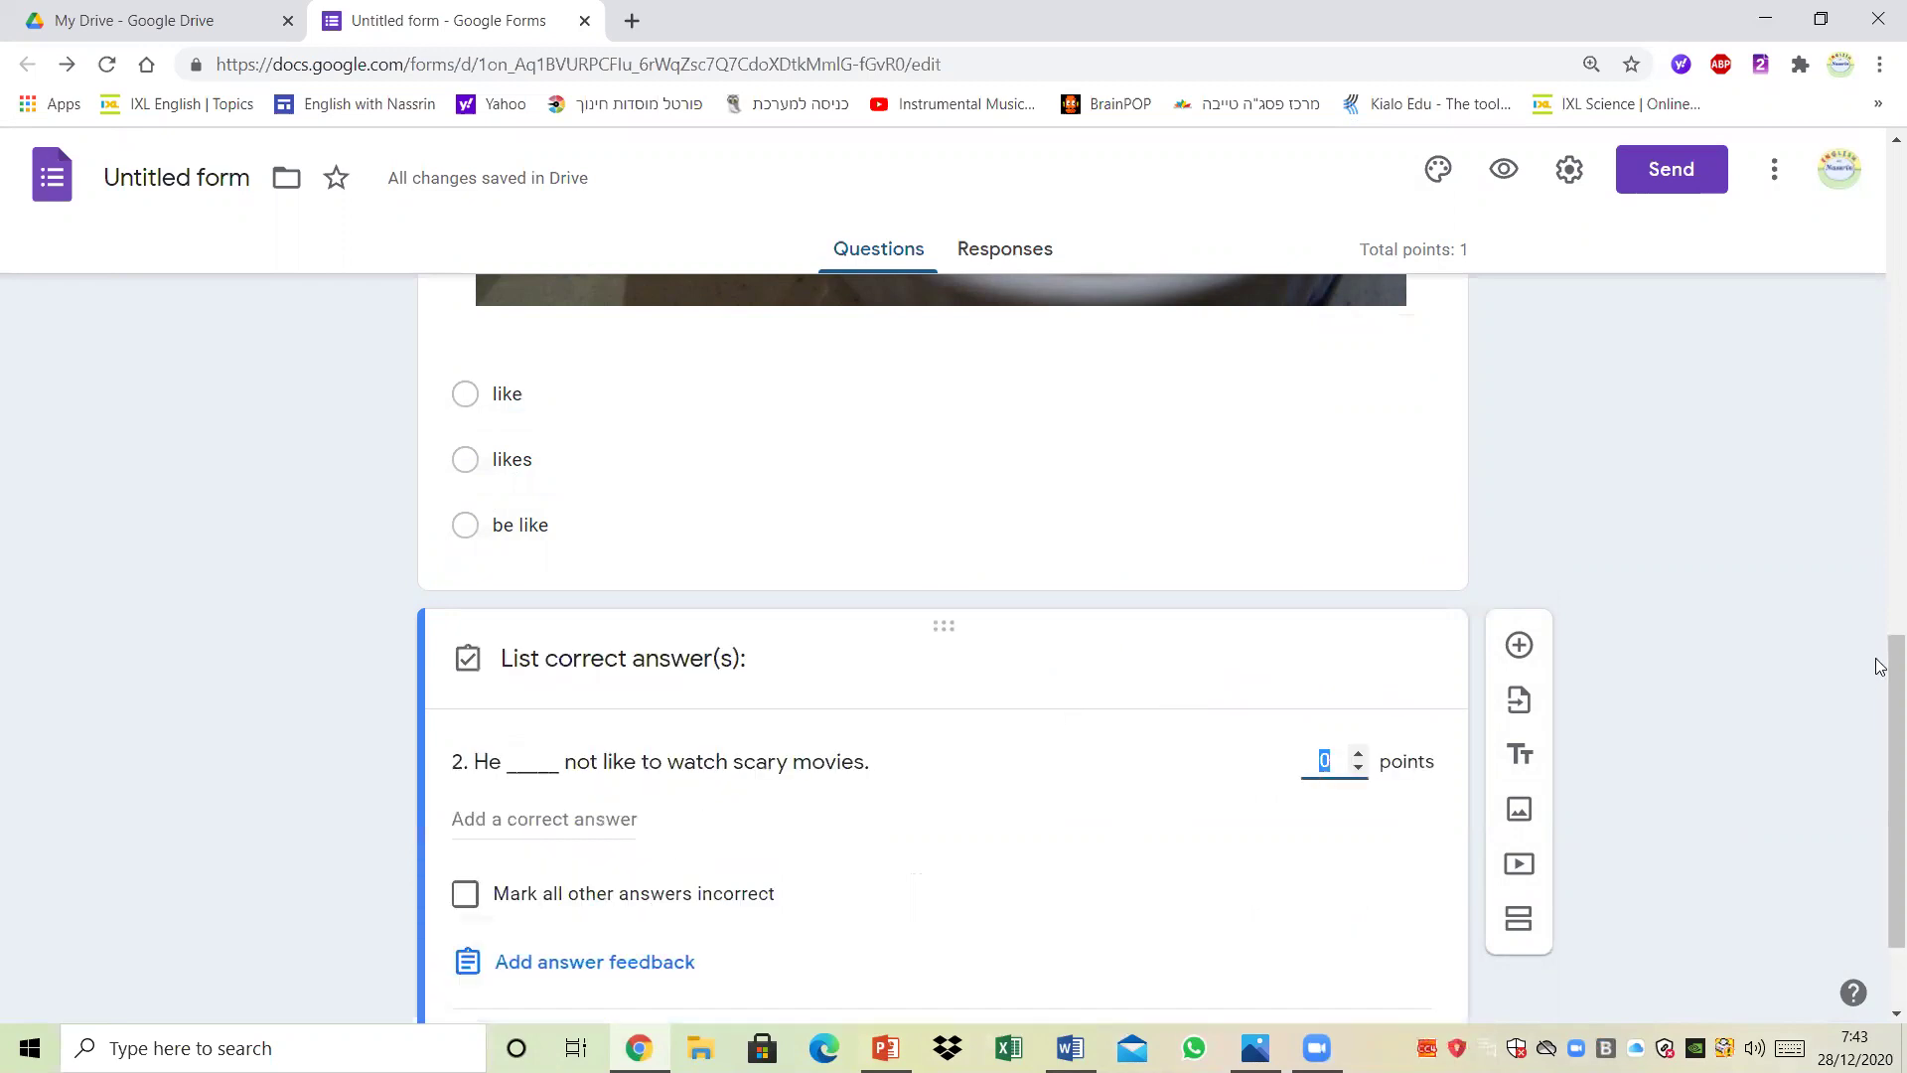
scroll(1880, 667, "down", 2)
left_click(1360, 594)
left_click(500, 652)
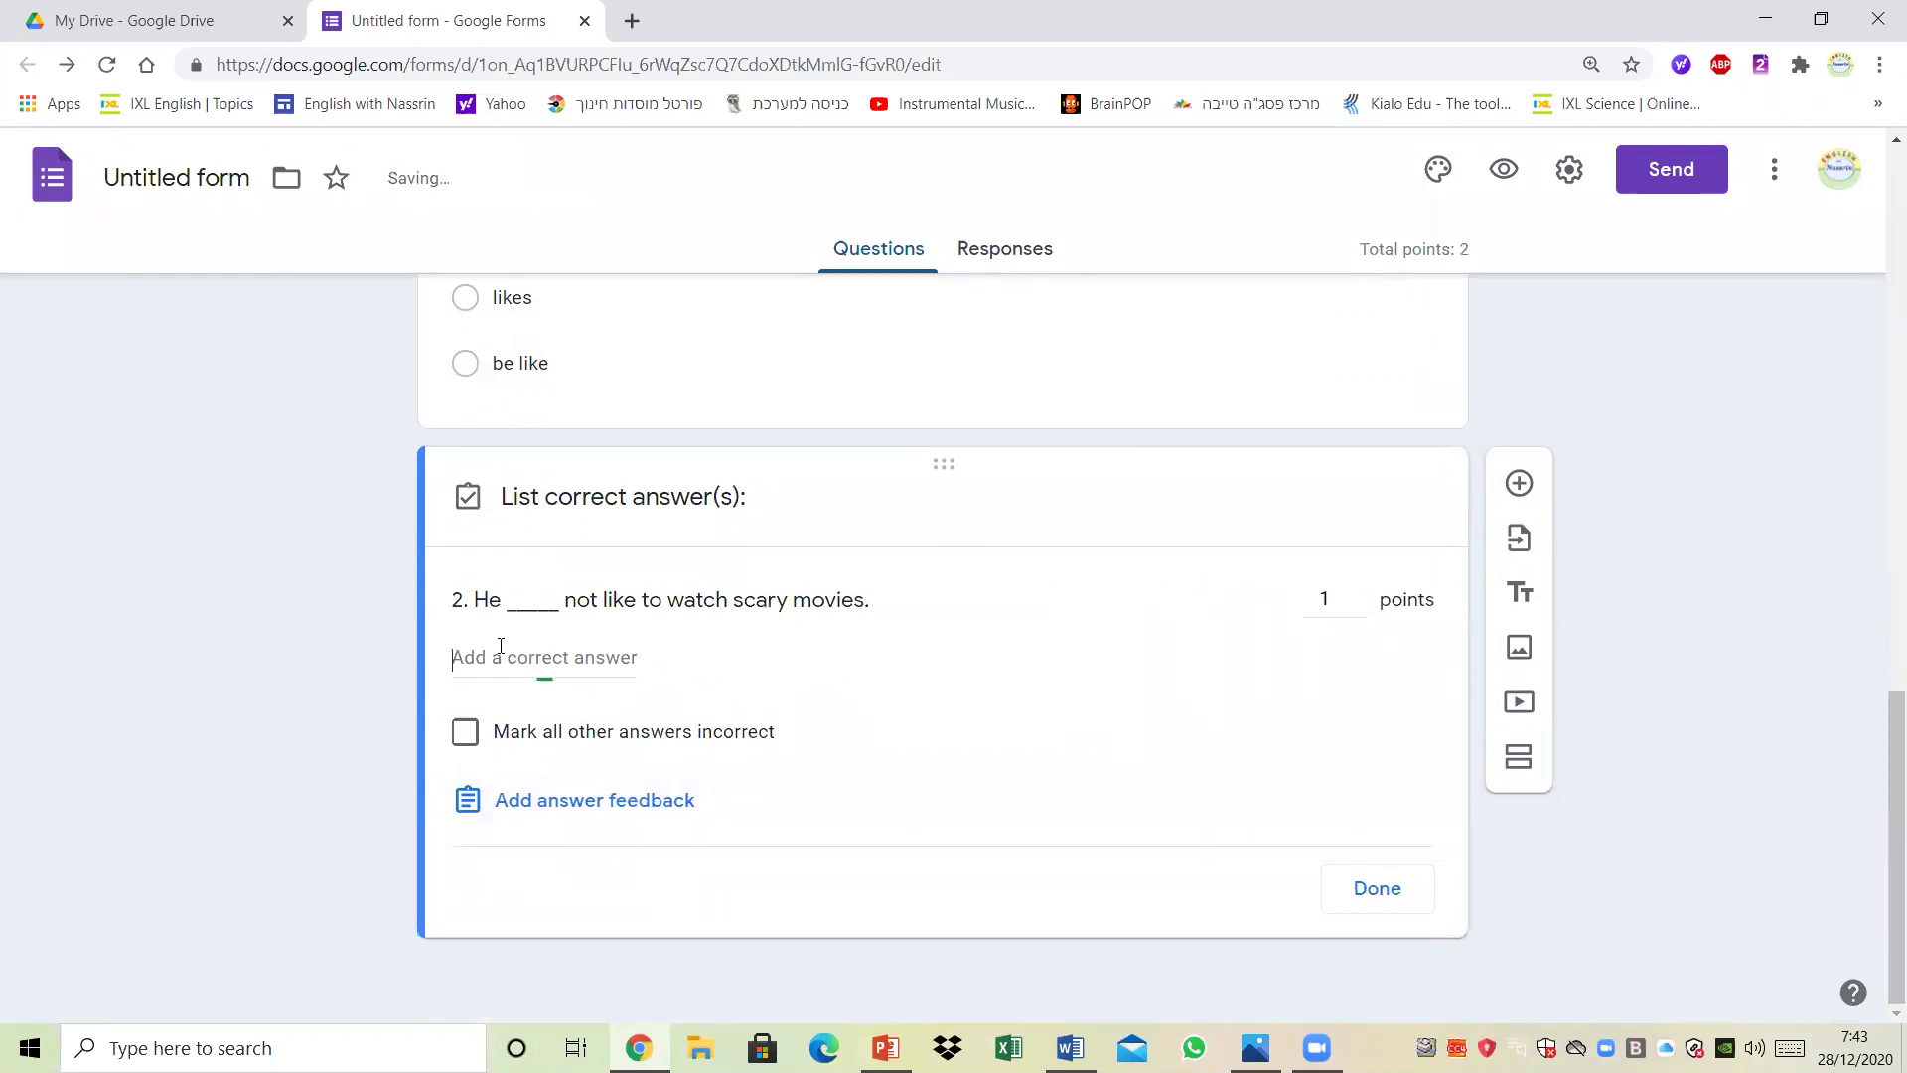
type("does")
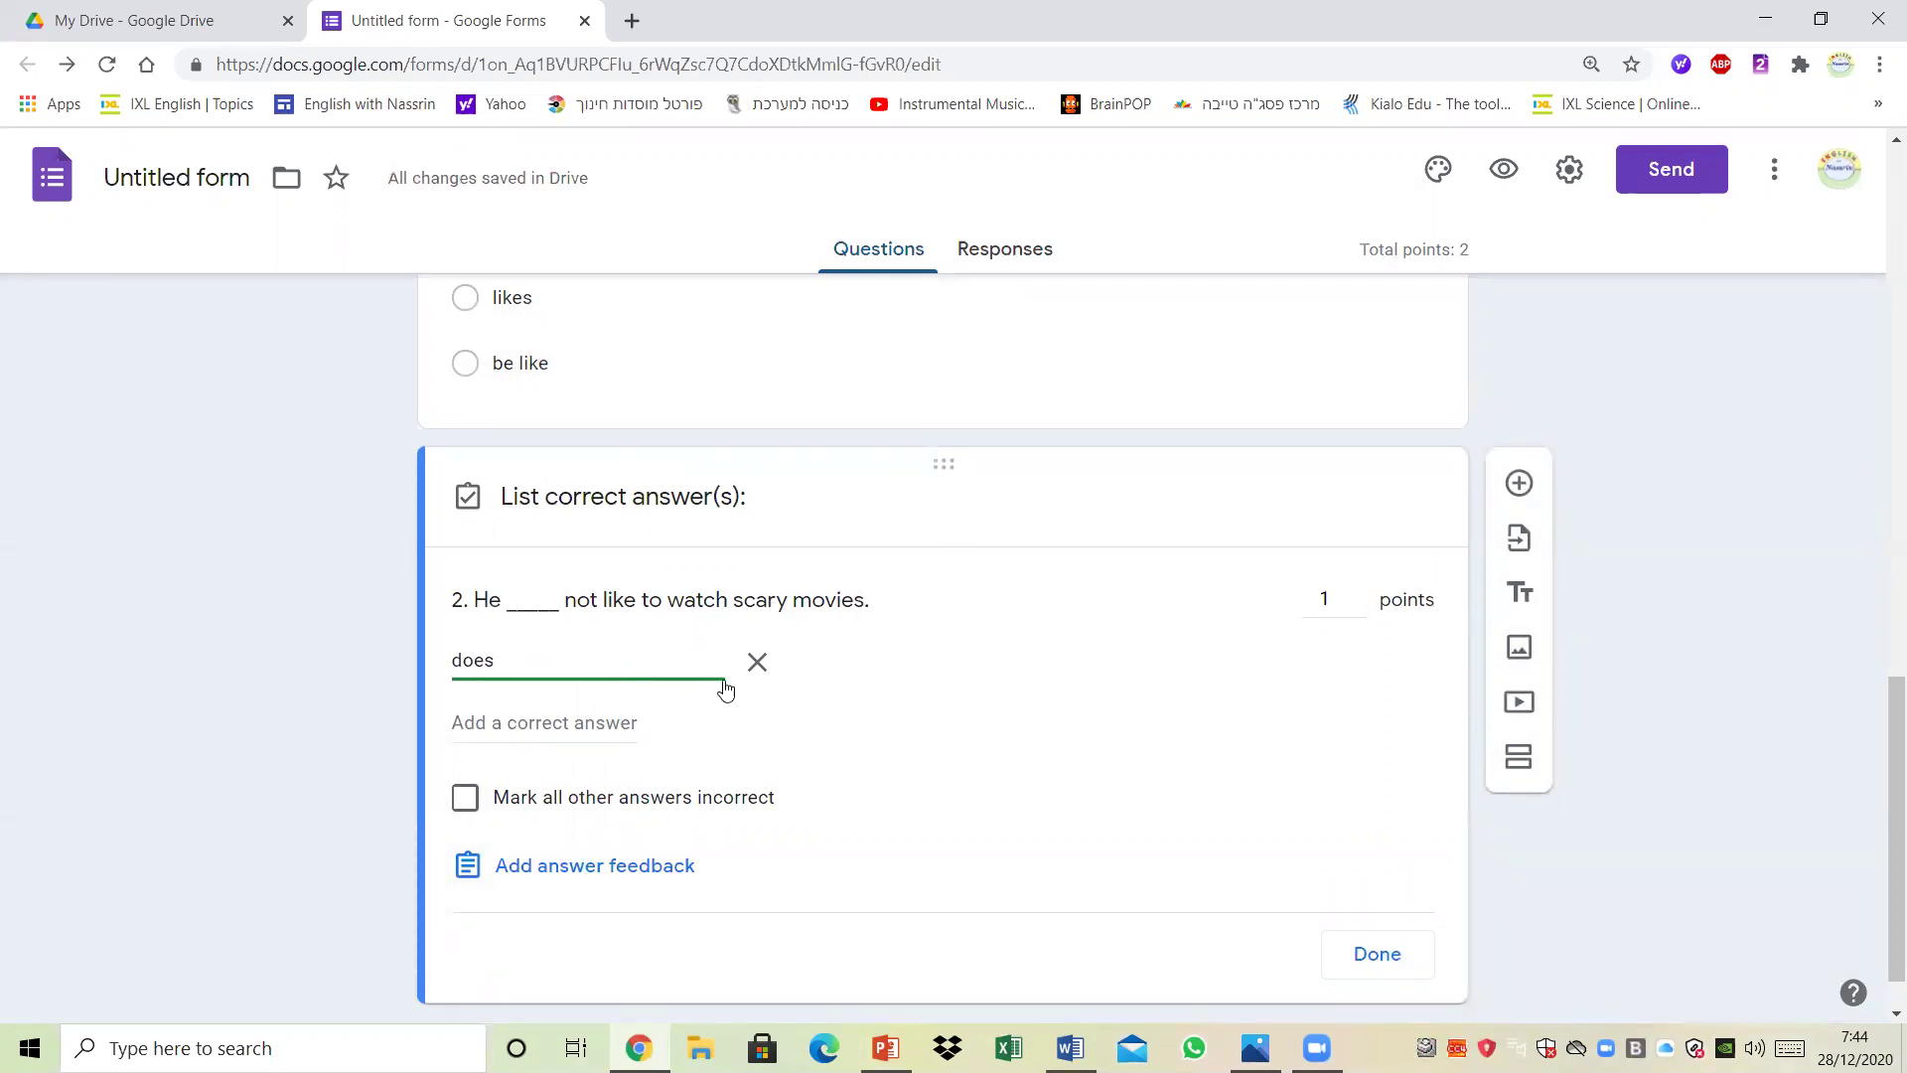
left_click(467, 797)
left_click(1357, 955)
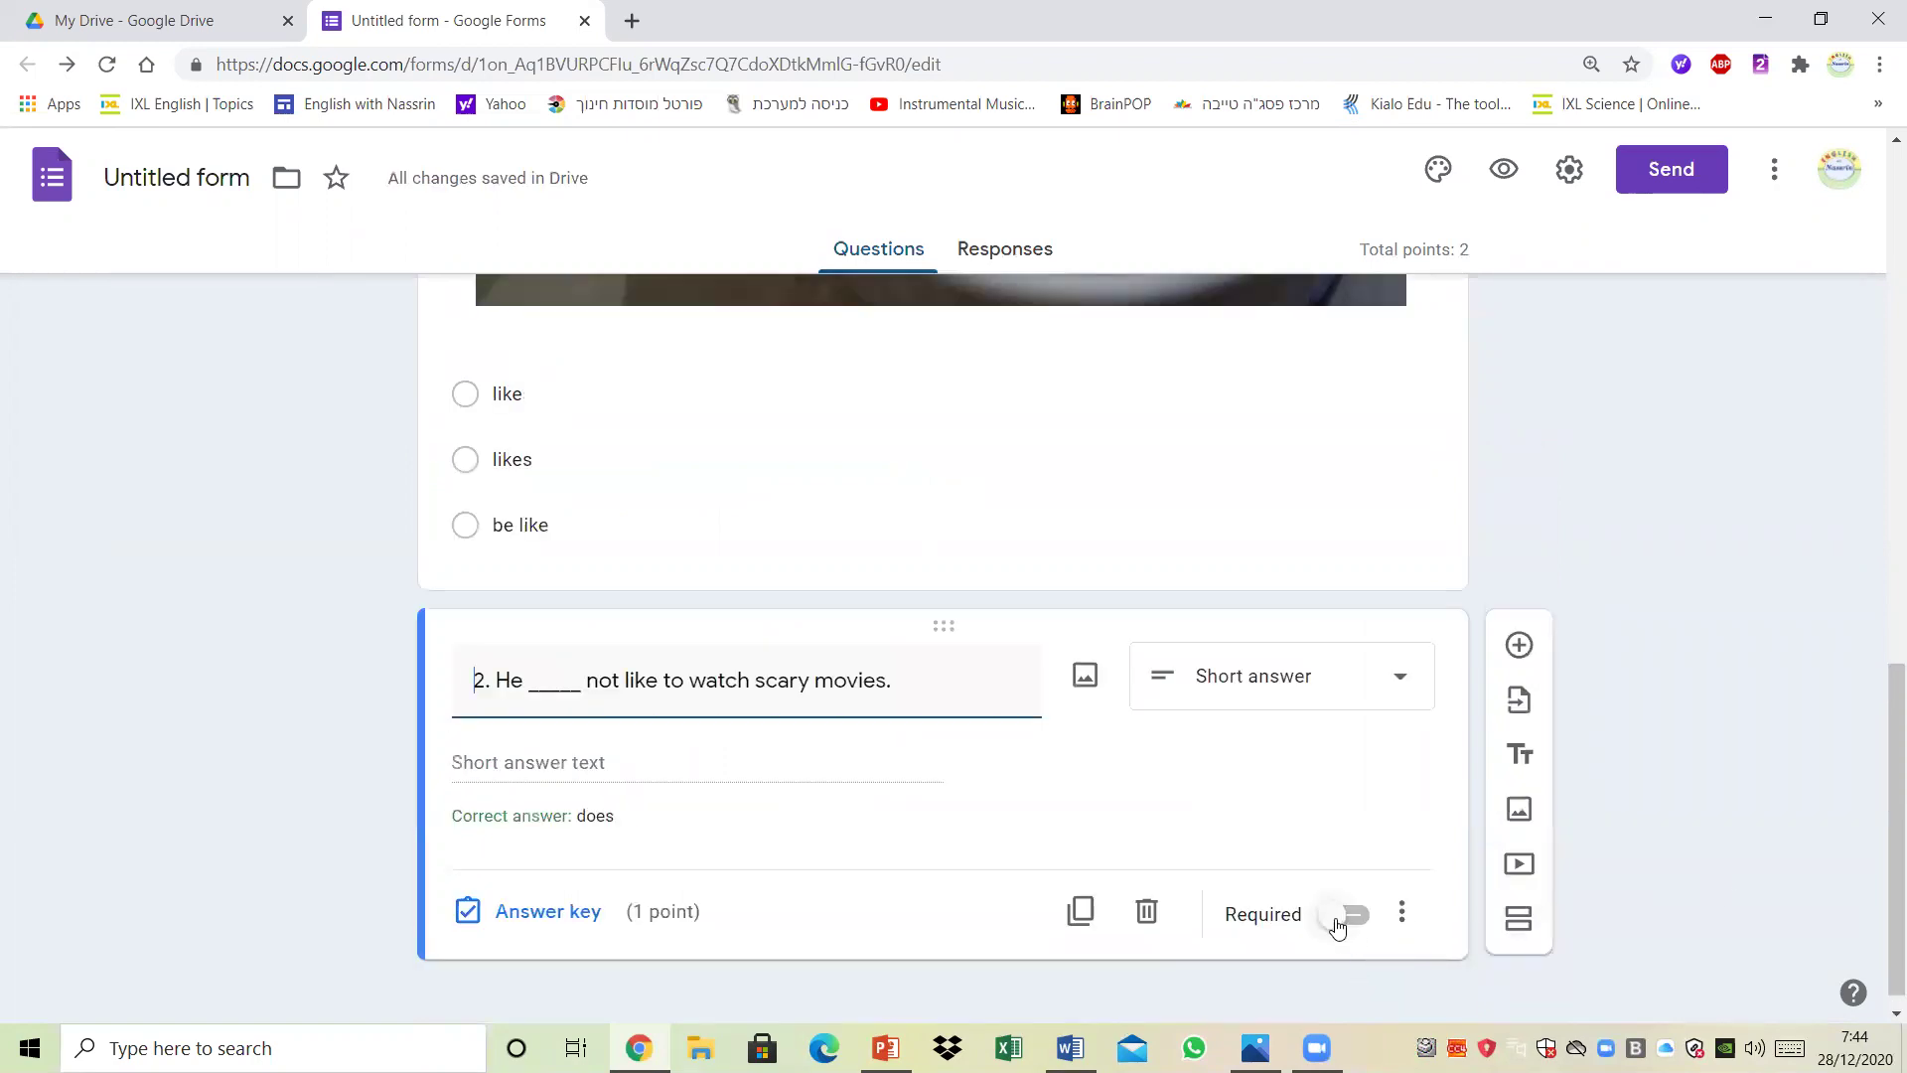
left_click(1337, 918)
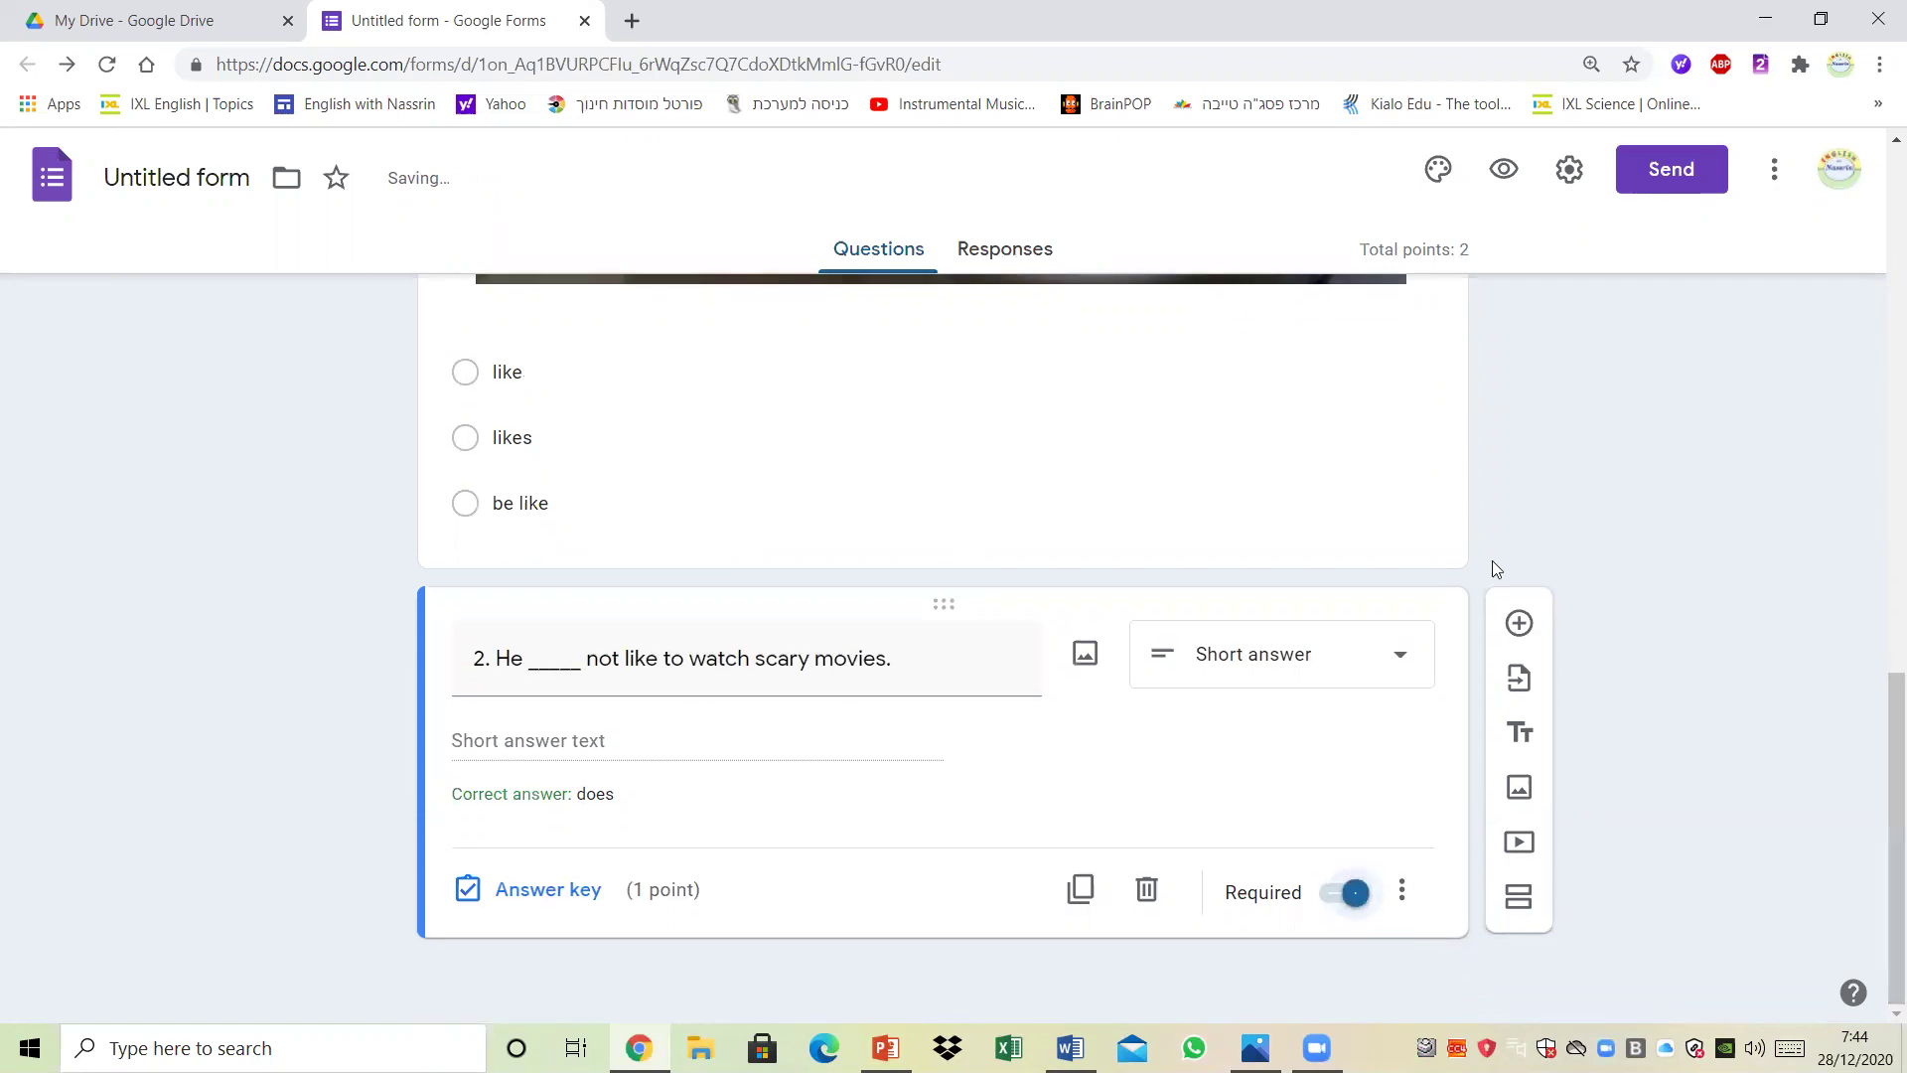
Step: Add a third question and copy "3. He ____________ every afternoon." from Word as its text
left_click(1518, 624)
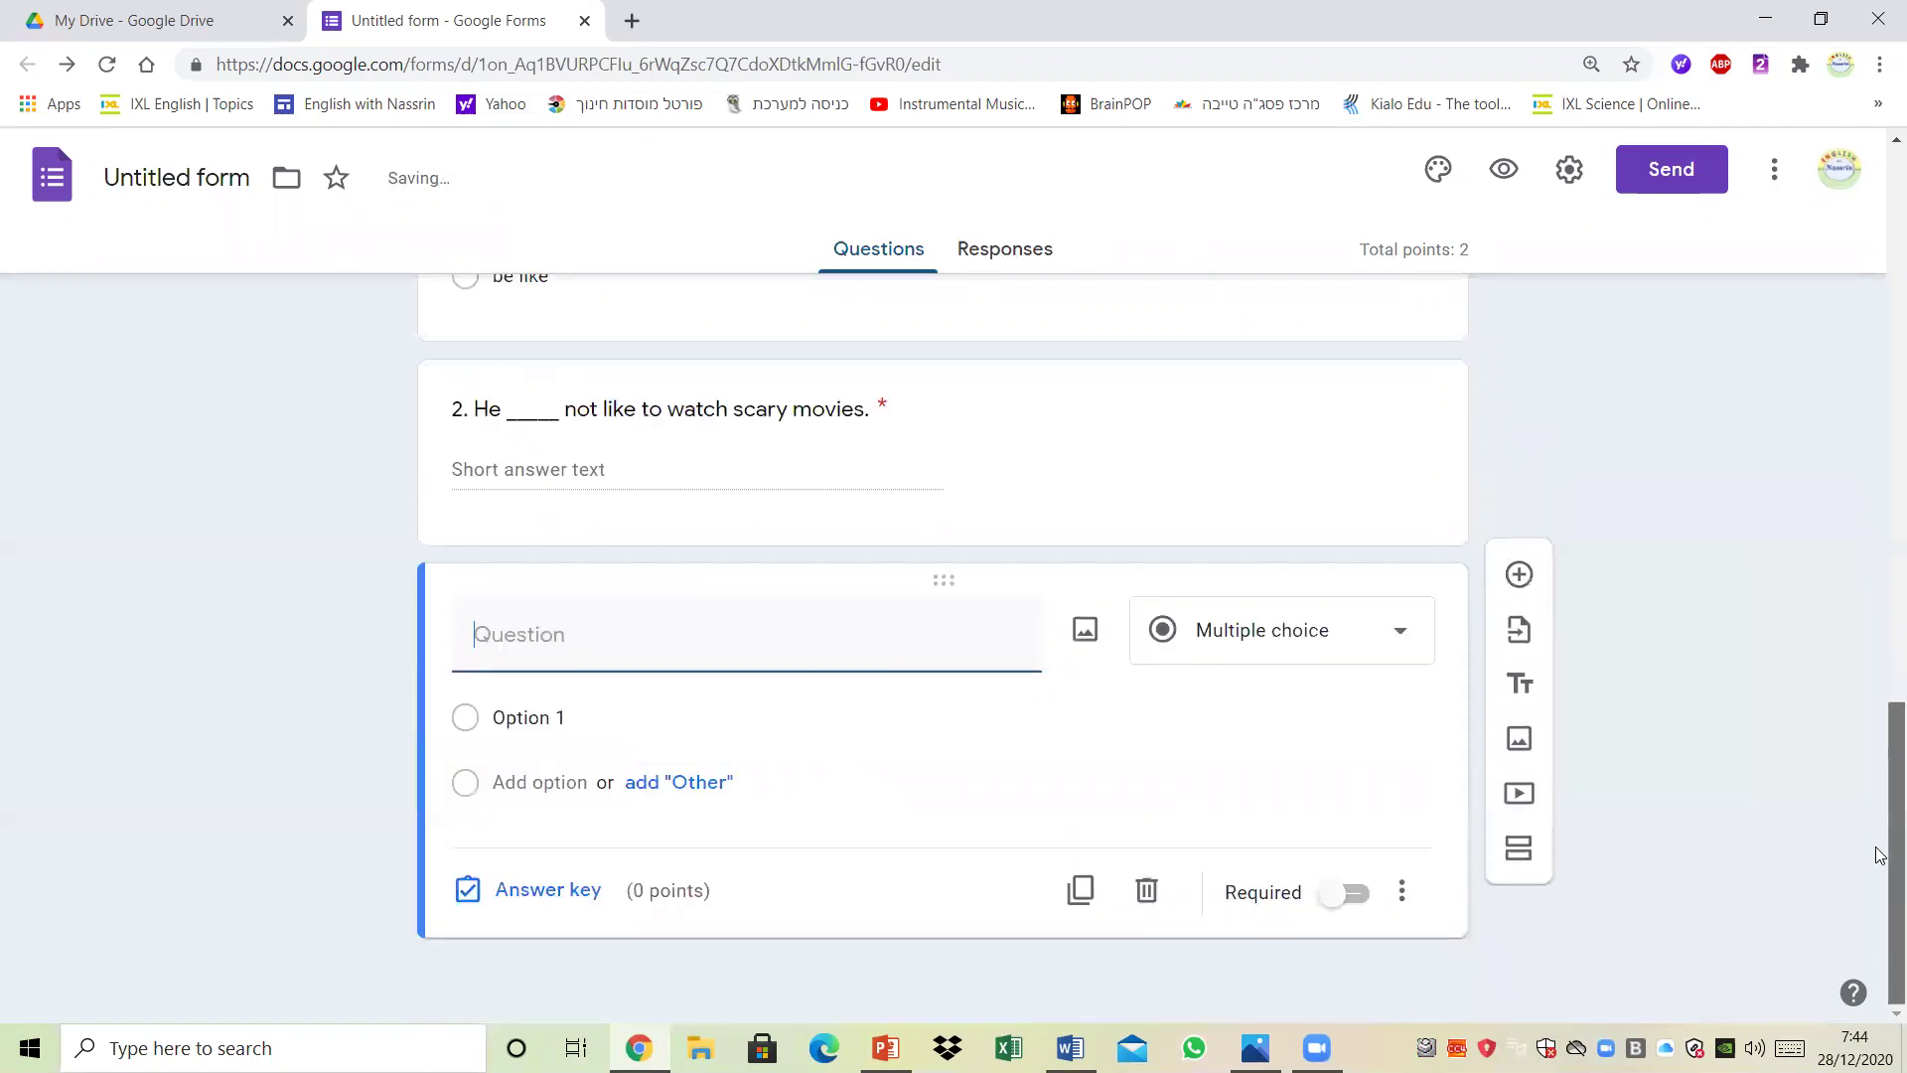
left_click(1069, 1048)
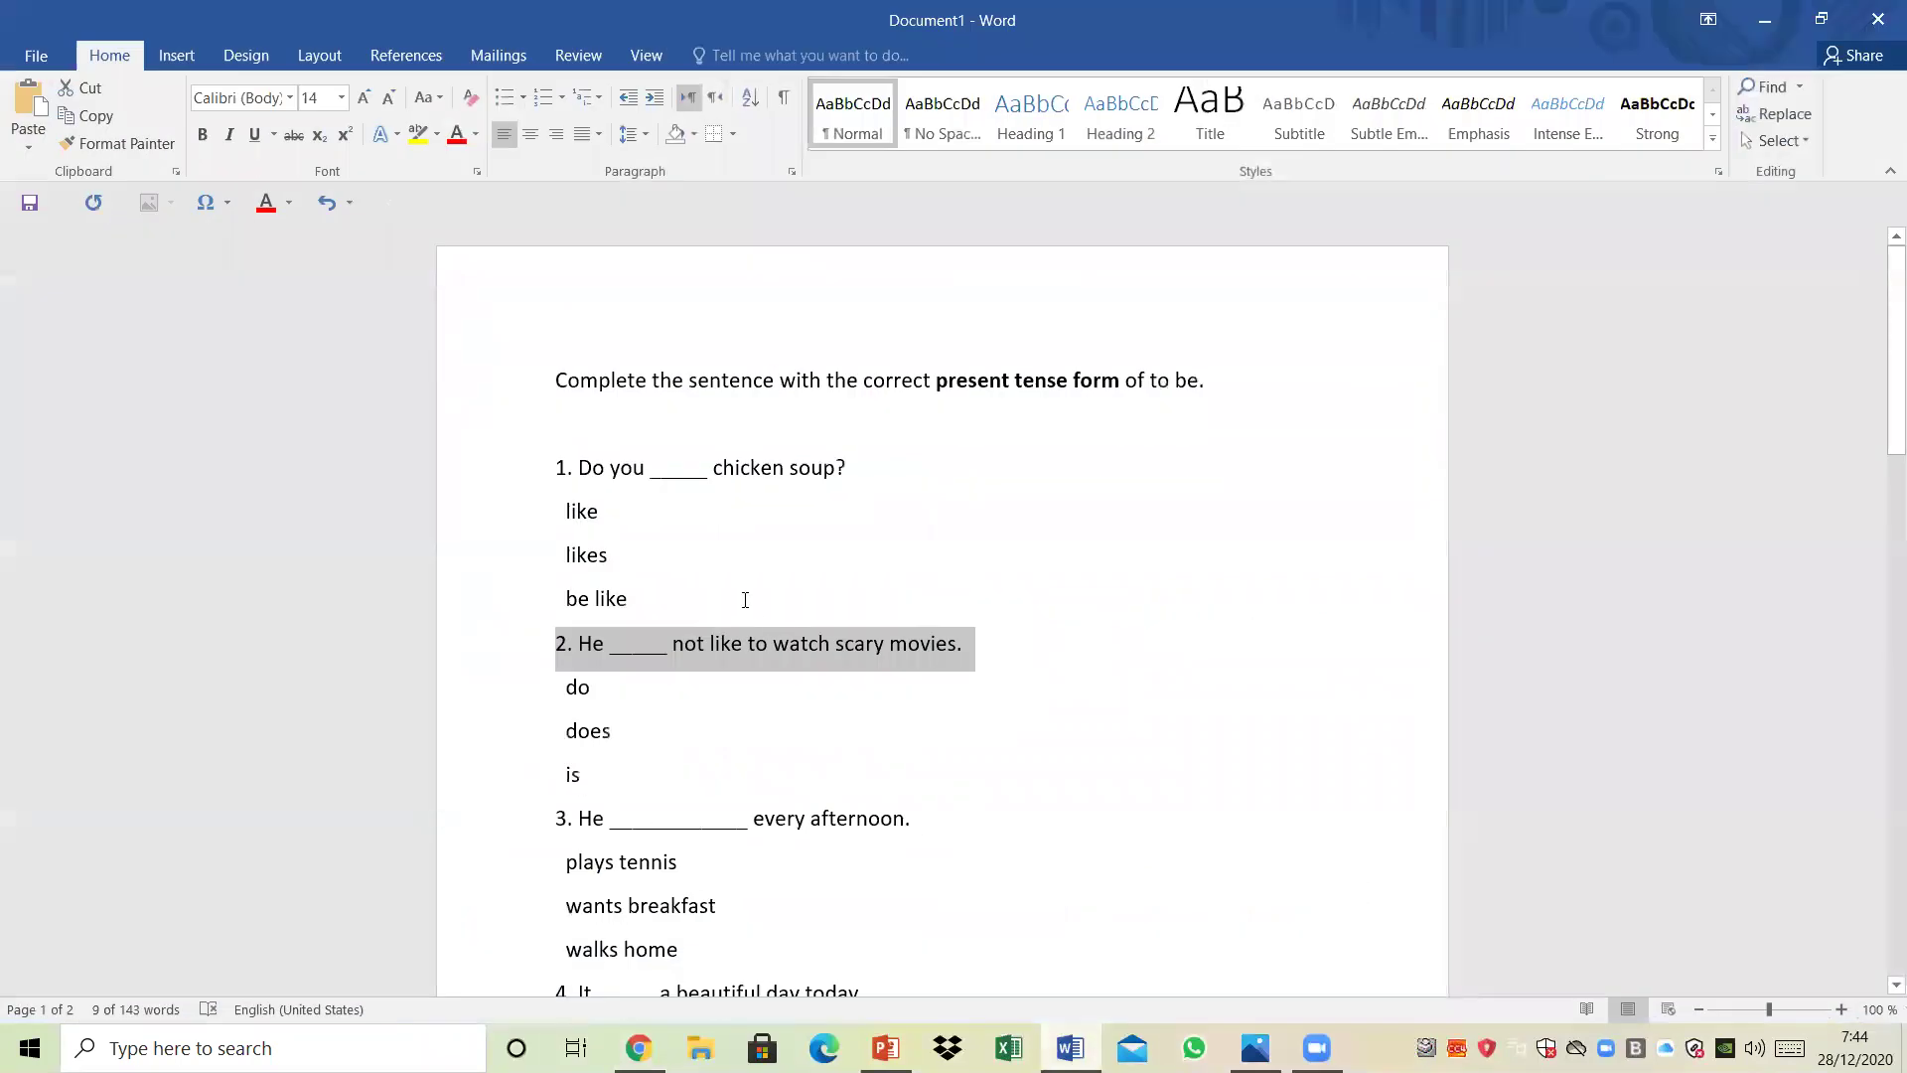
left_click_drag(1896, 410, 1897, 515)
left_click(547, 443)
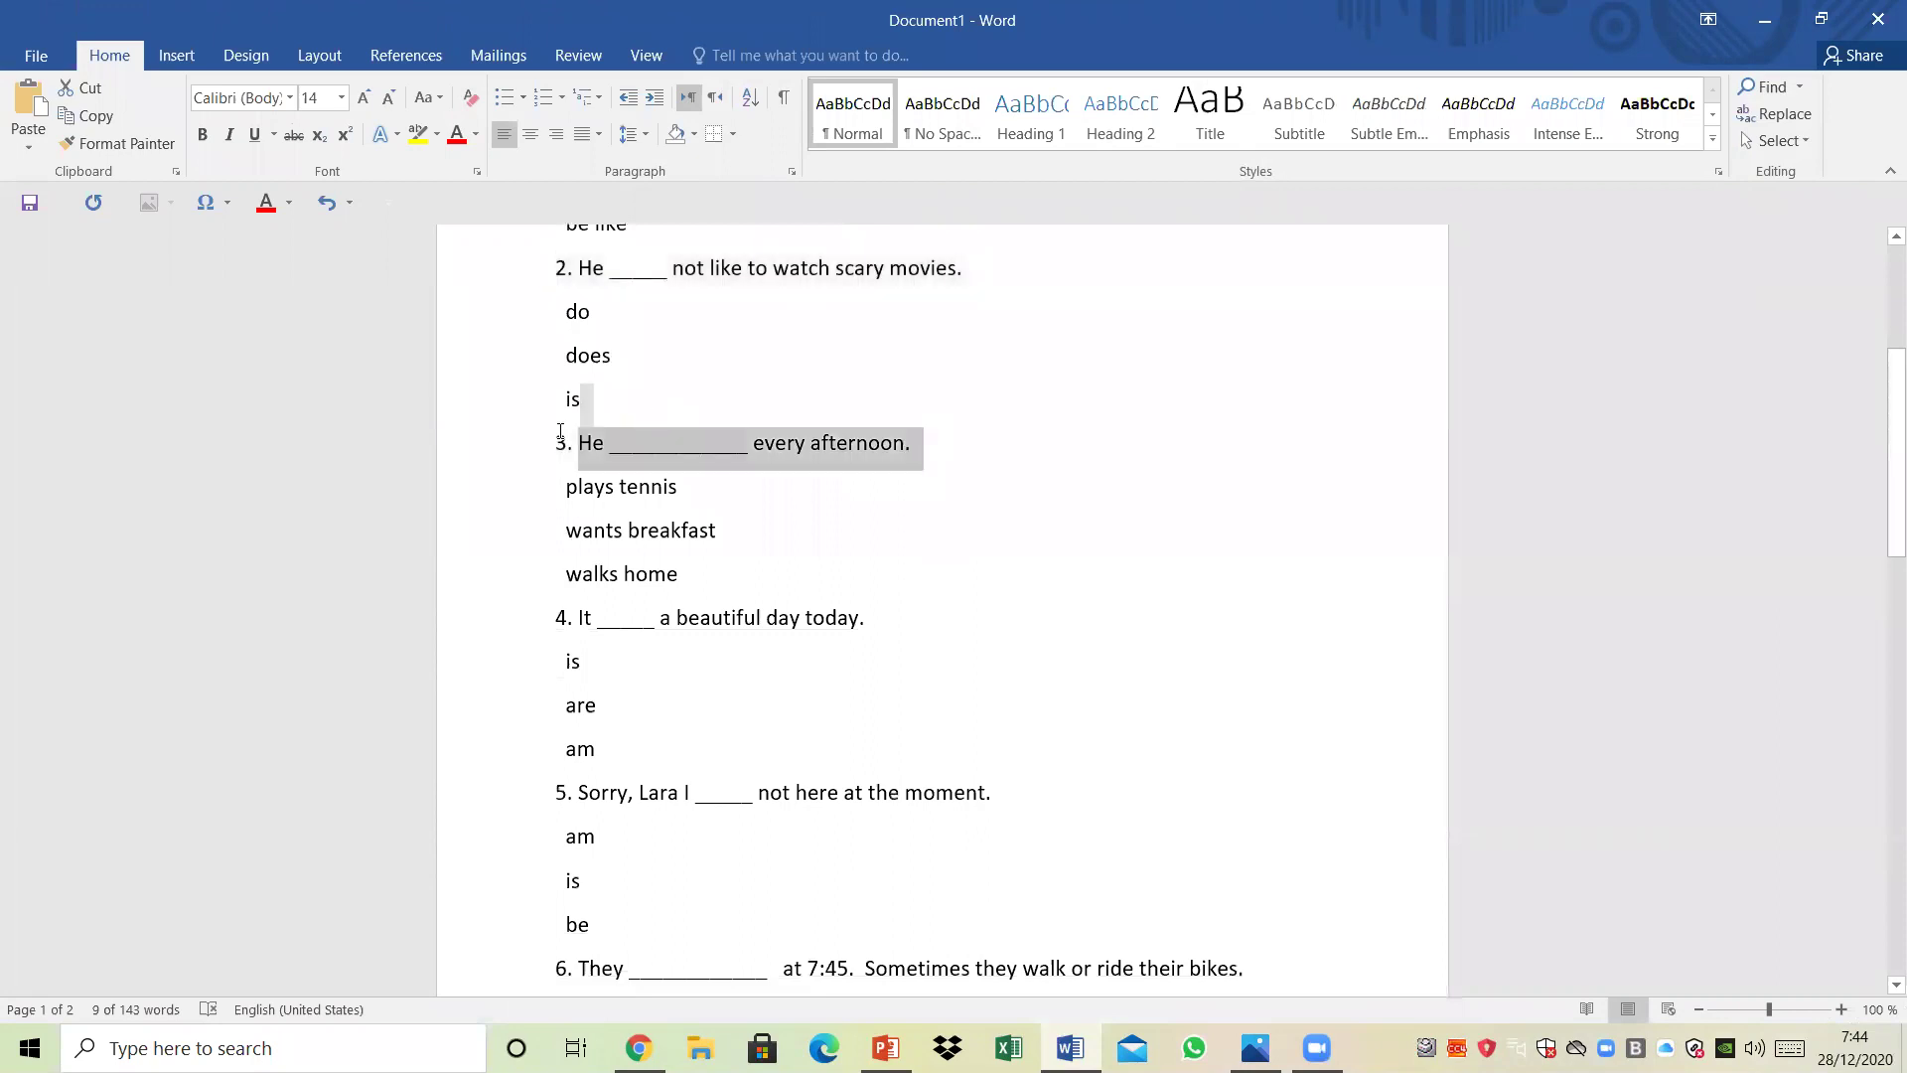
left_click(620, 447)
left_click_drag(969, 437, 510, 442)
right_click(602, 461)
left_click(655, 505)
left_click(639, 1048)
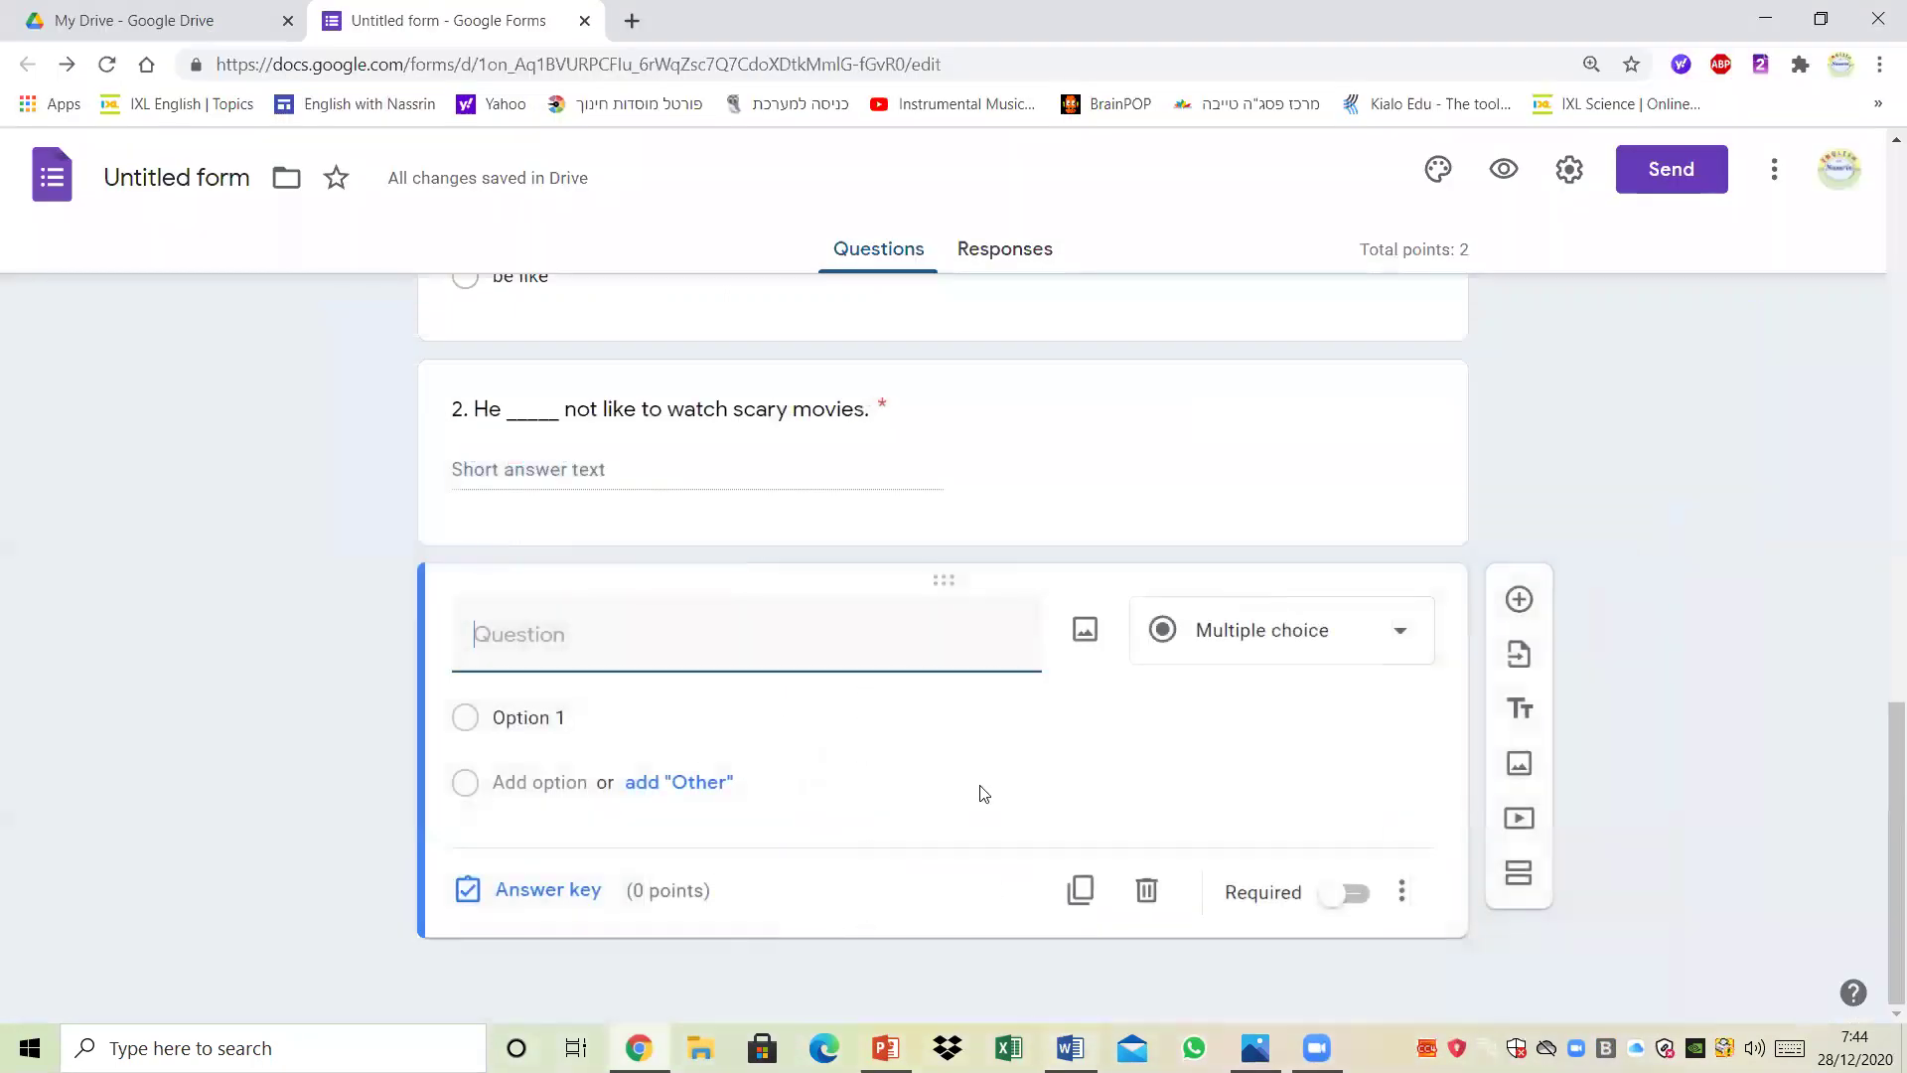
key("ctrl+v")
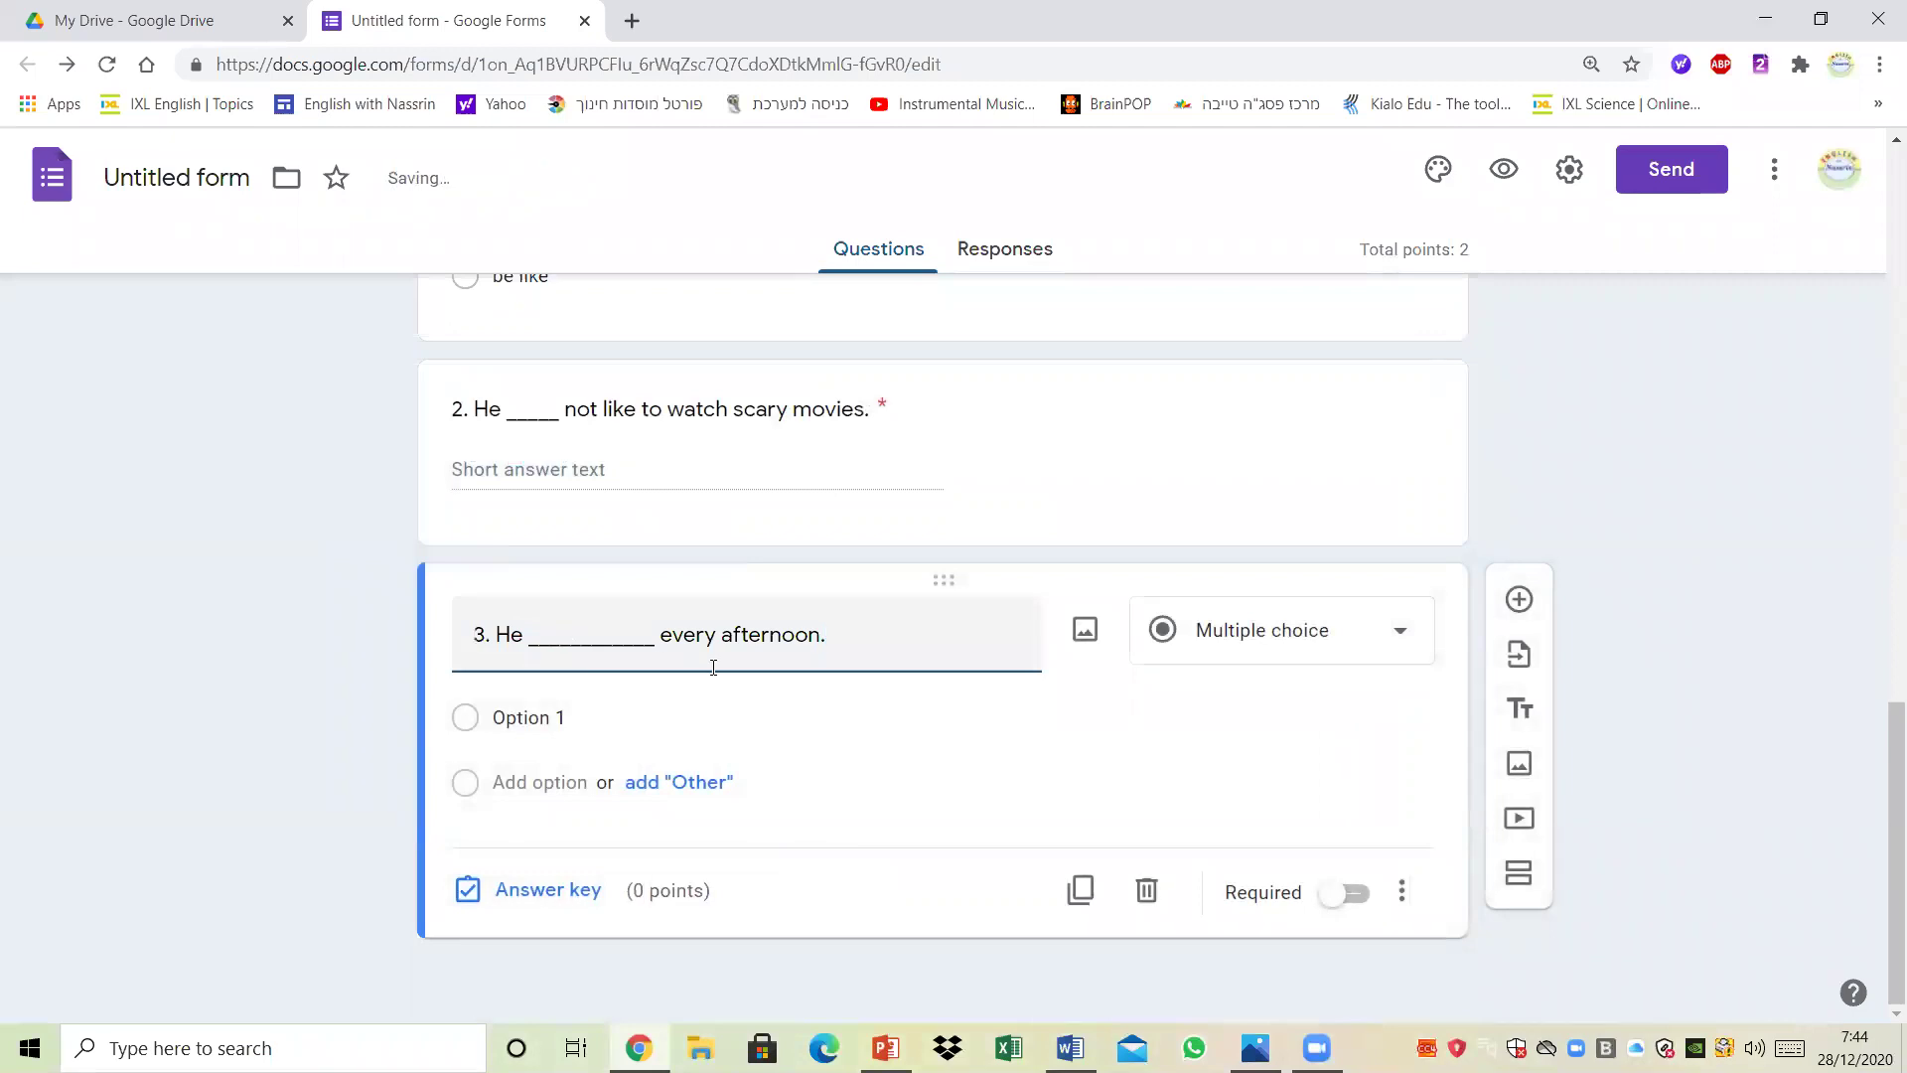
Step: Change question 3 to Checkboxes with the options "plays tennis", "plays basketball", "not play" and "not playing tennis"
left_click(1229, 634)
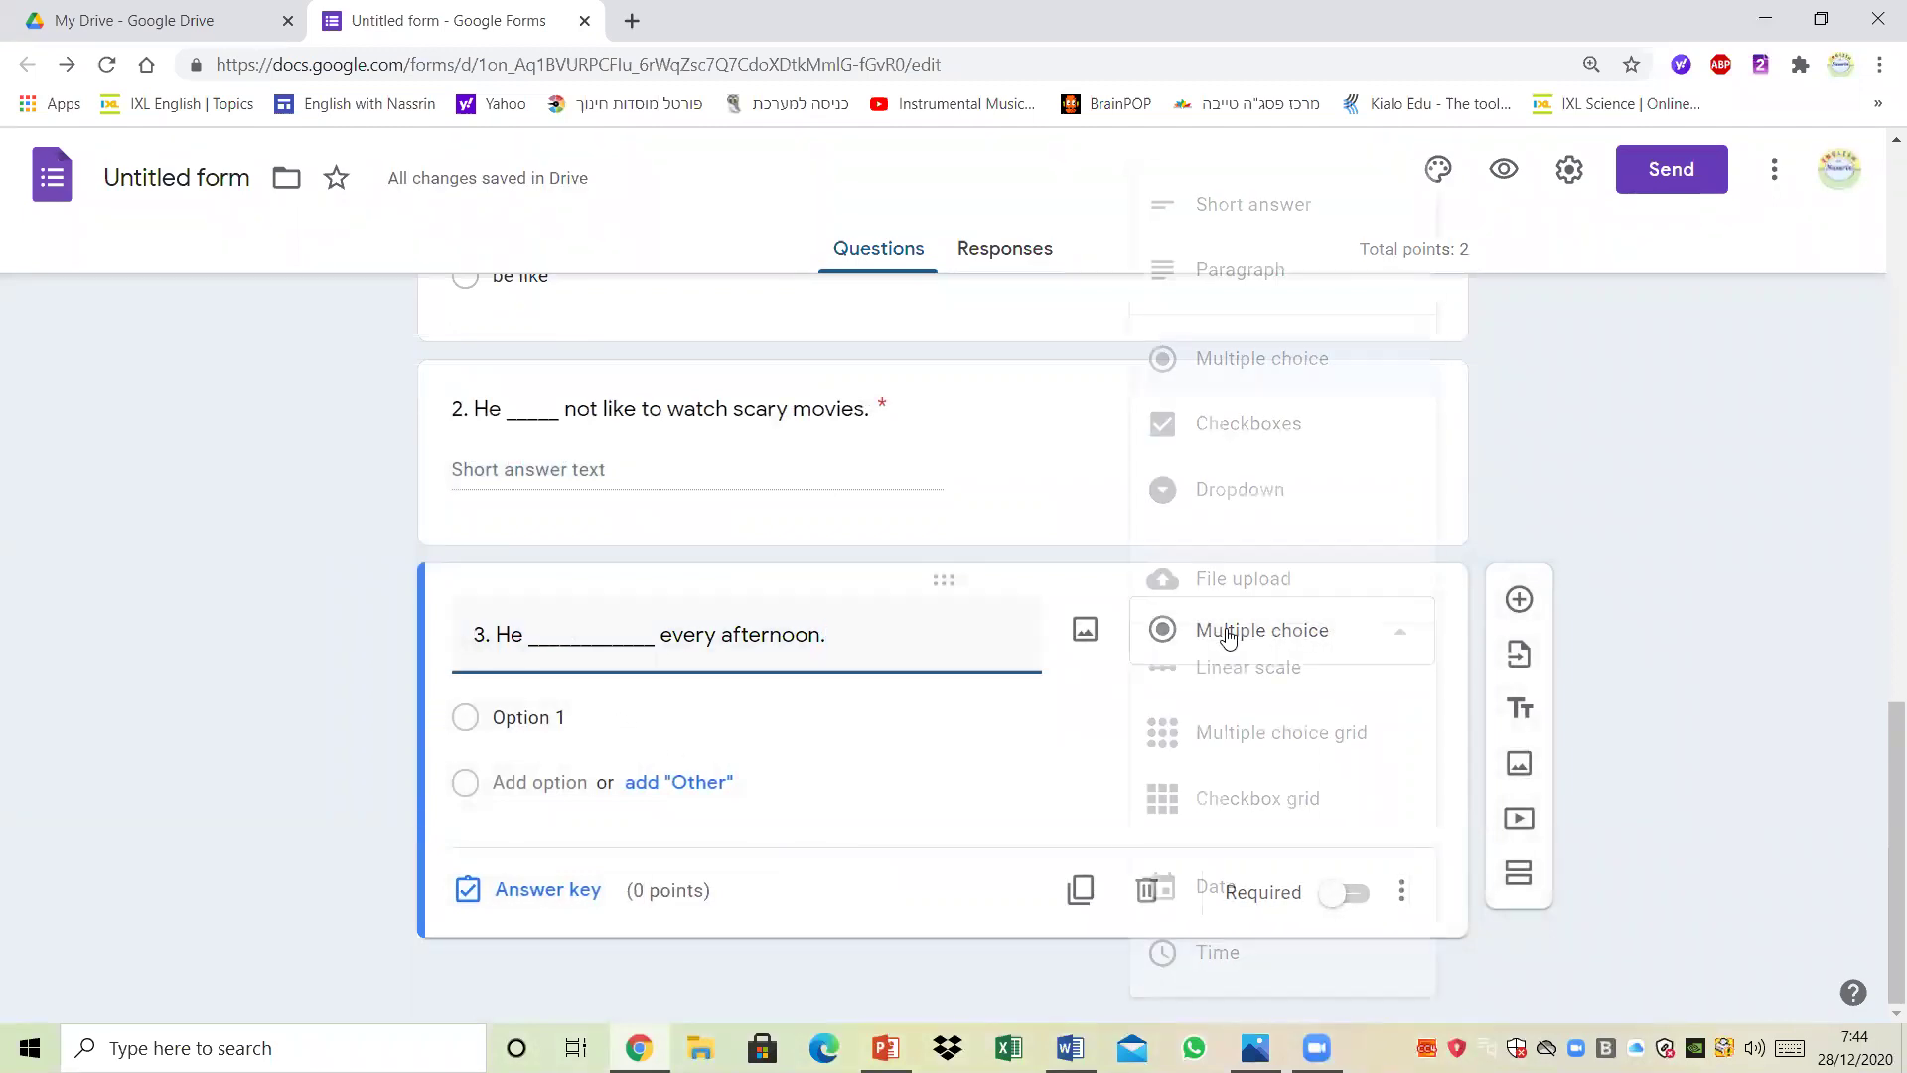
left_click(1244, 425)
left_click(544, 719)
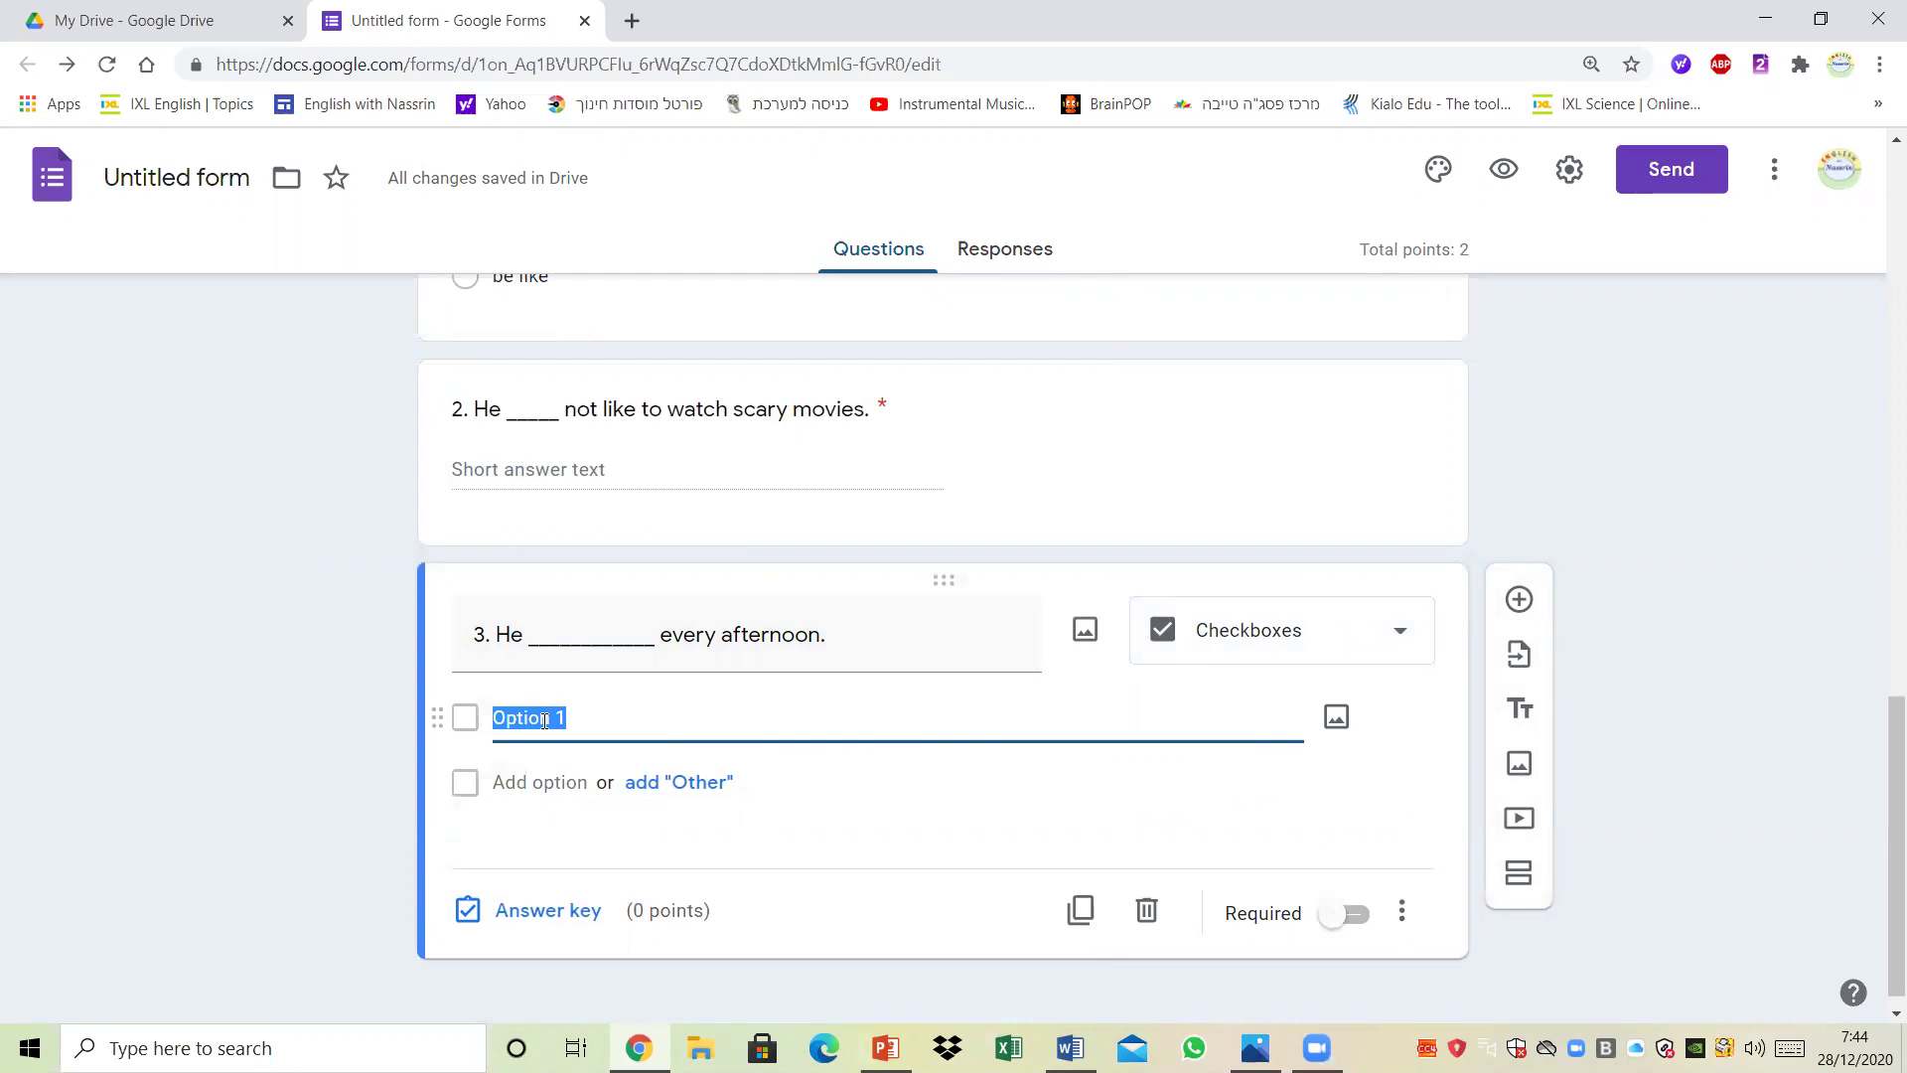
type("plays tennis")
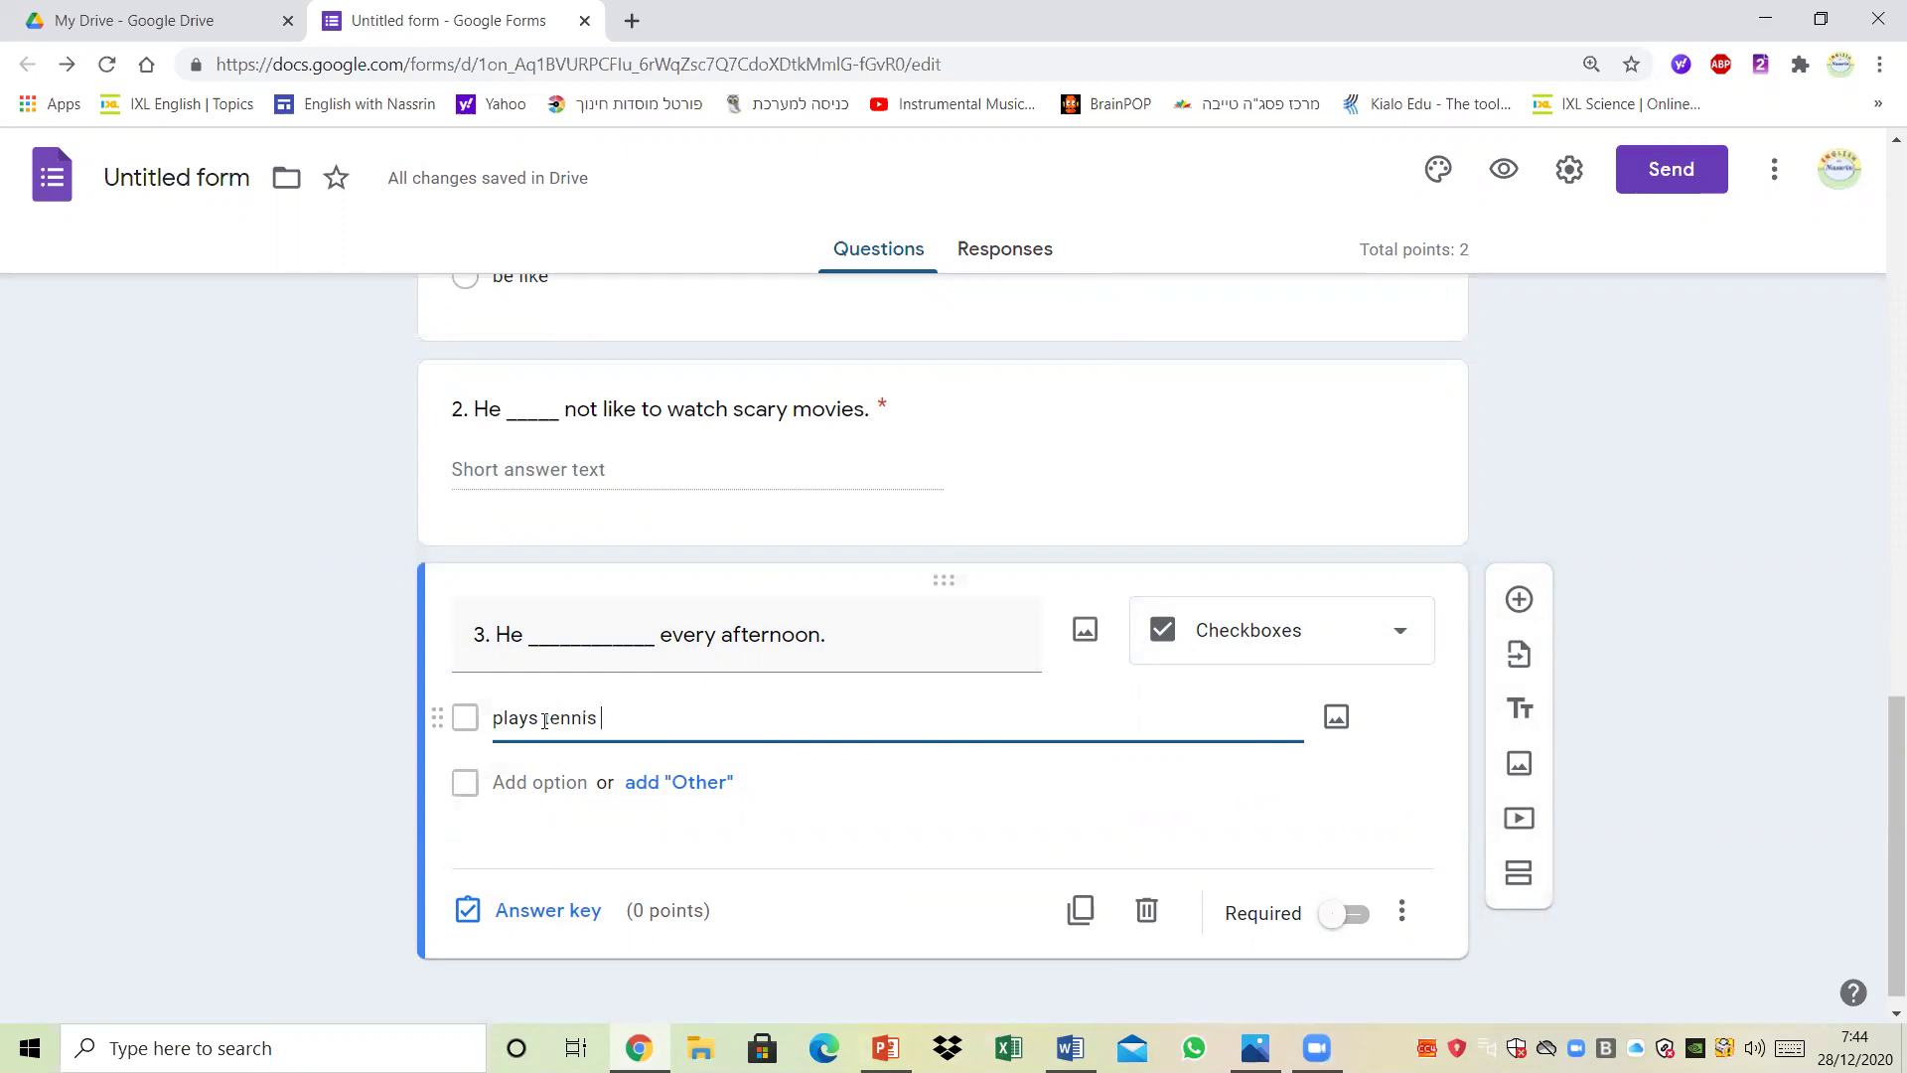
left_click(545, 782)
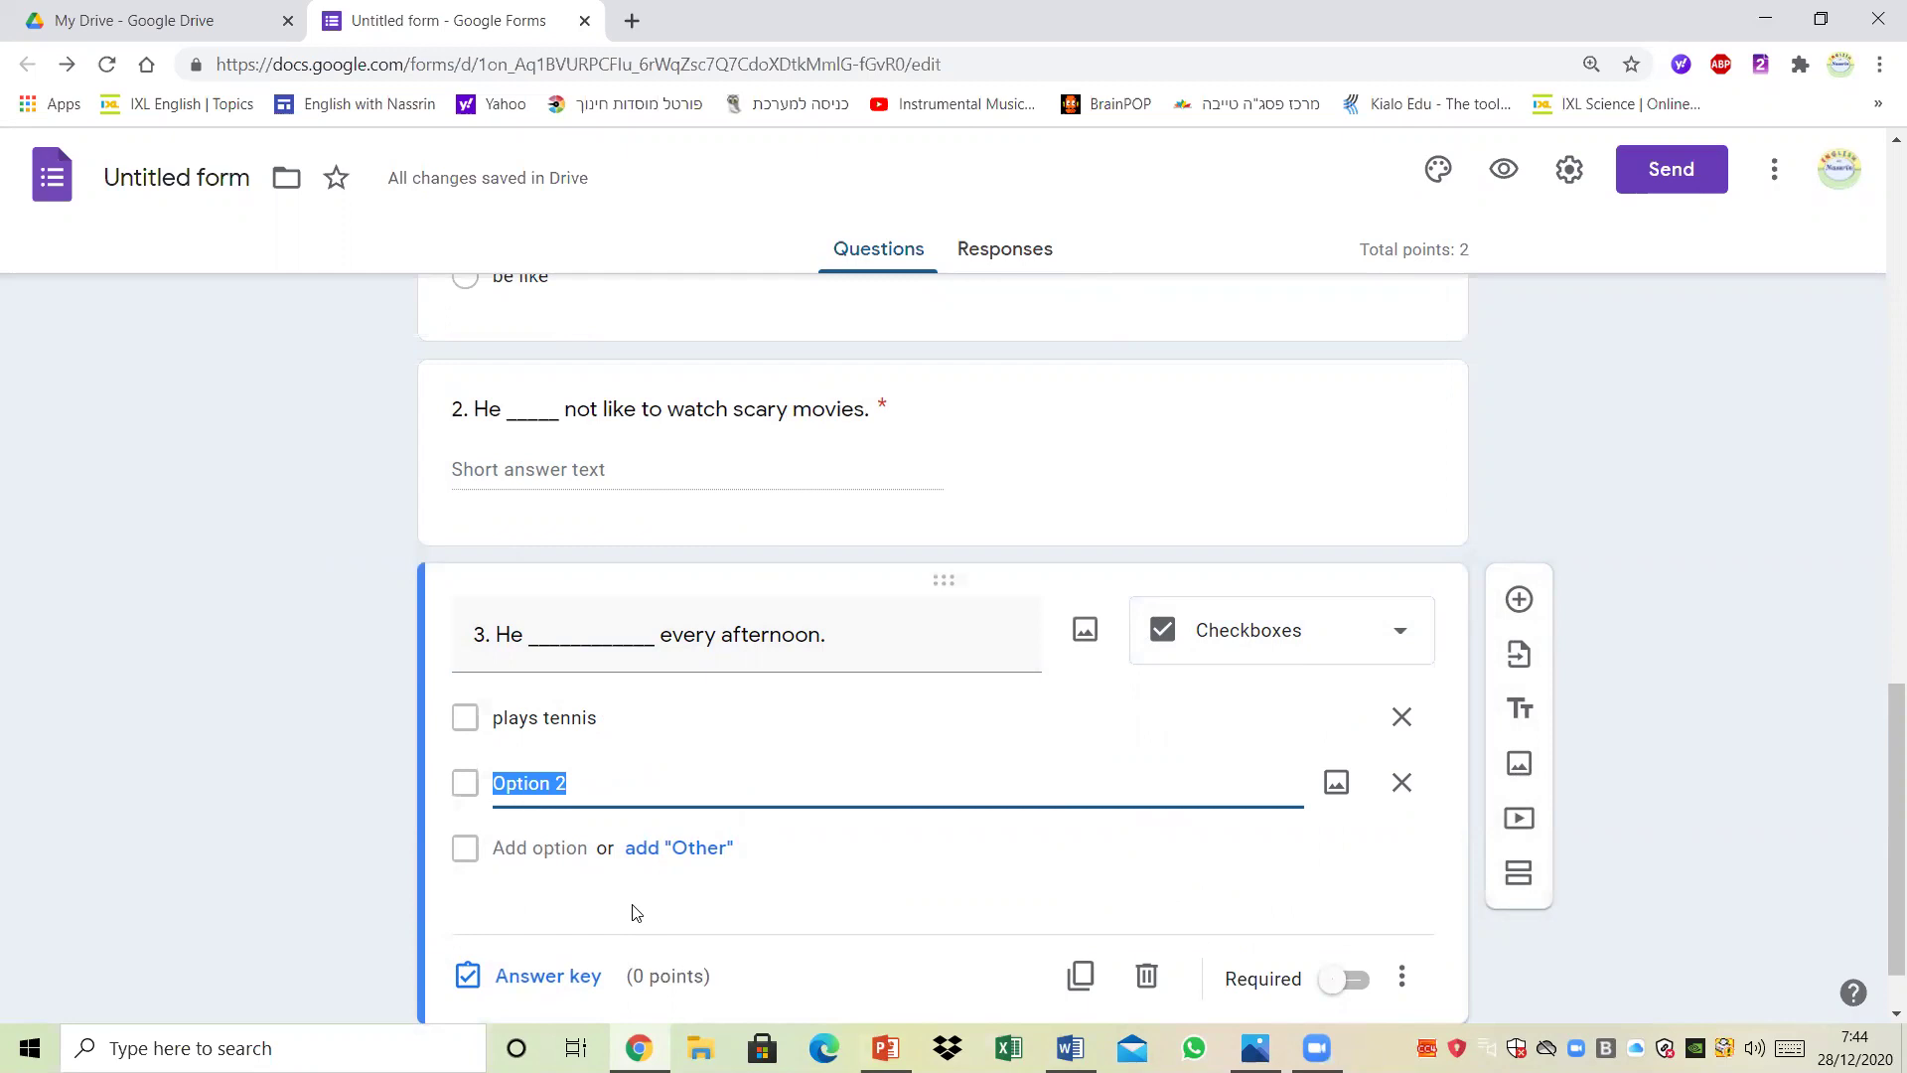
type("plays basketball")
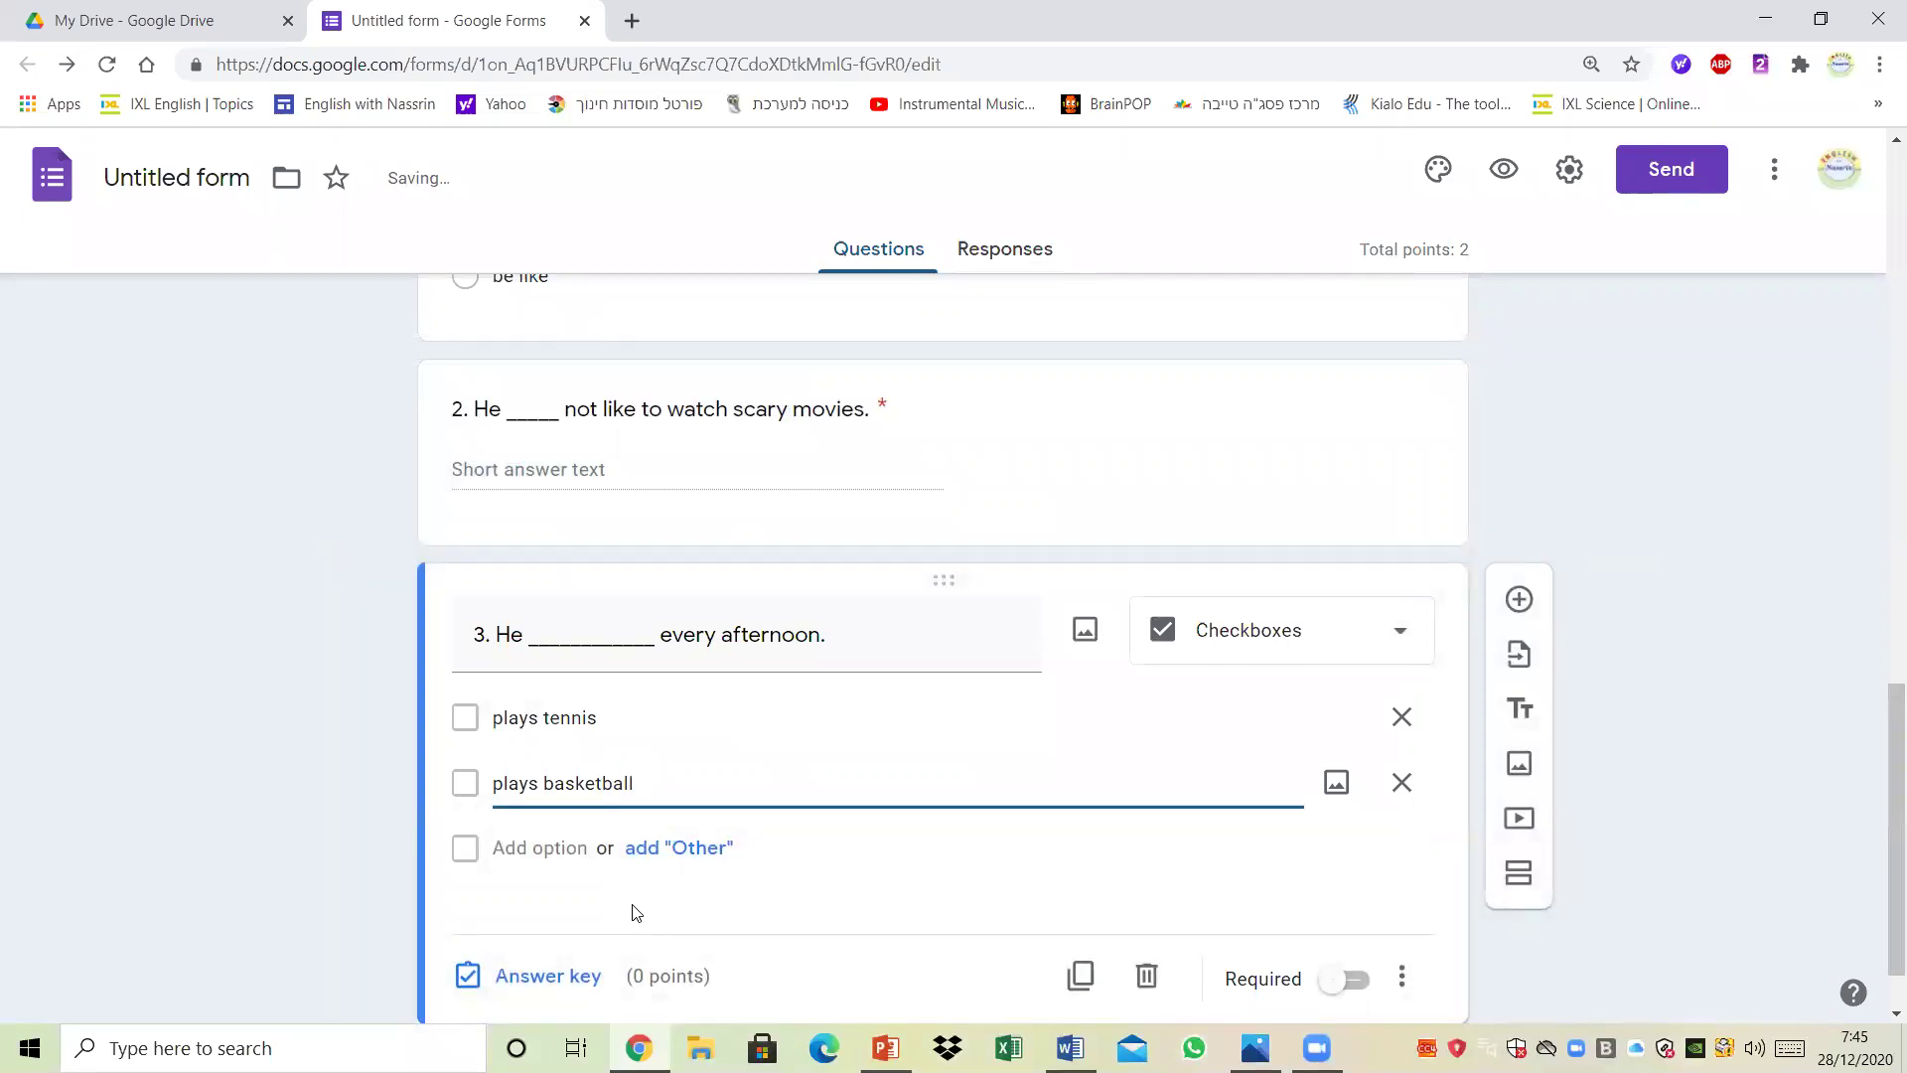
left_click(546, 849)
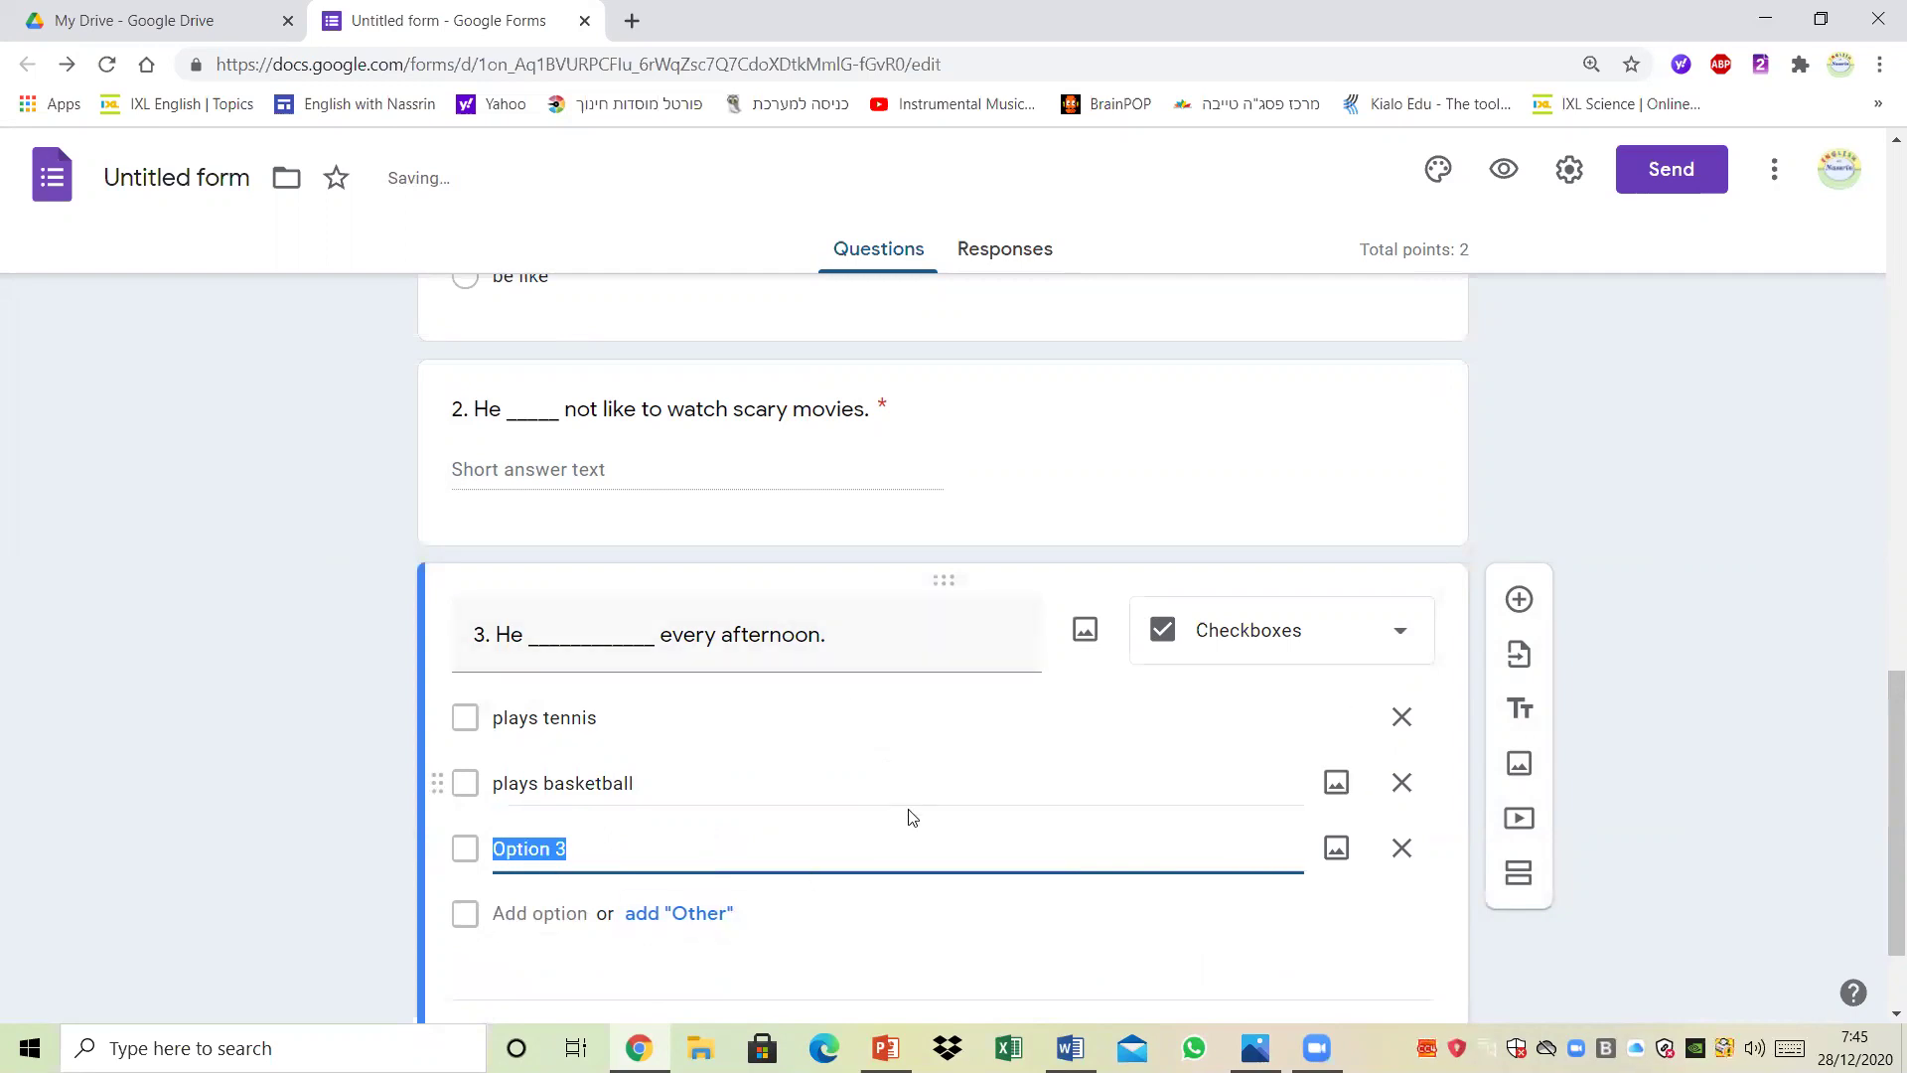
type("not play")
left_click(534, 913)
type("not playin")
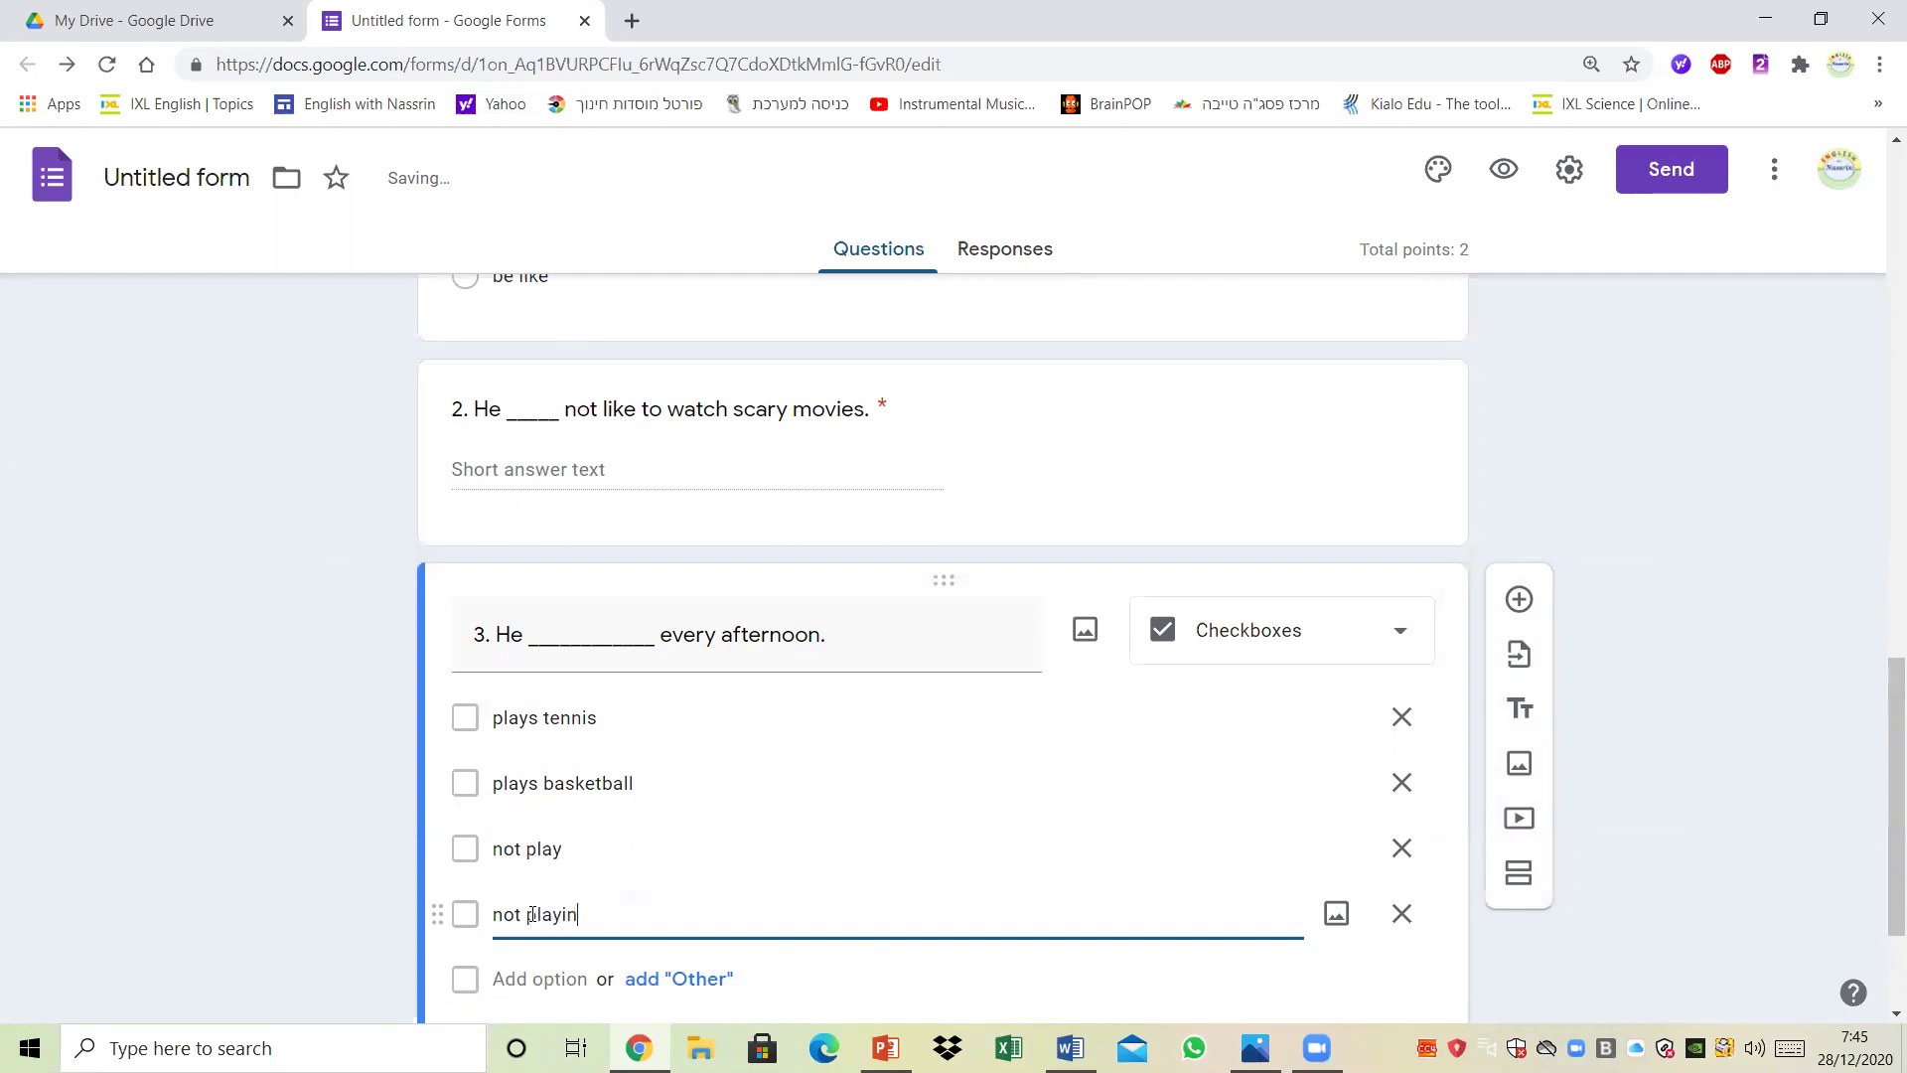
type("g tennis")
Step: Give question 3 an answer key of 1 point with "plays tennis" and "plays basketball" as correct, and make it required
scroll(1887, 696, "down", 2)
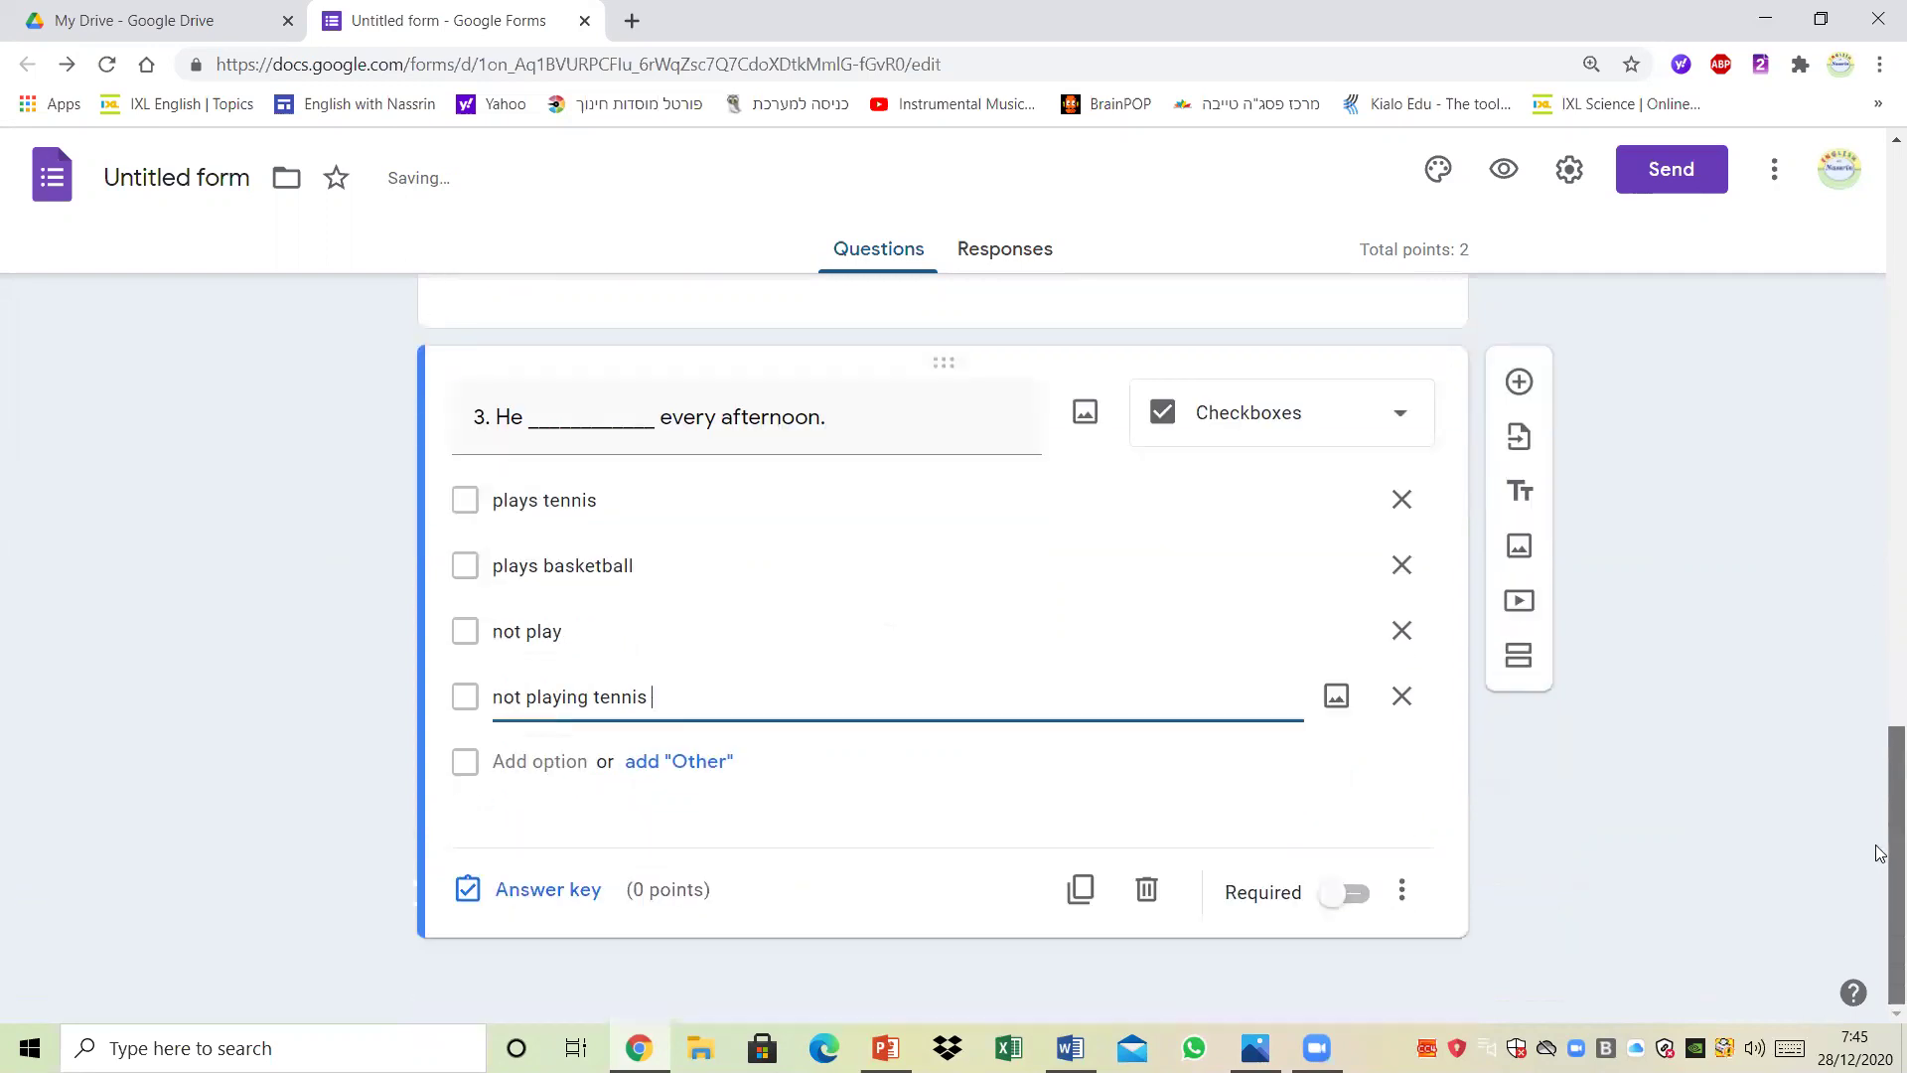
left_click(517, 900)
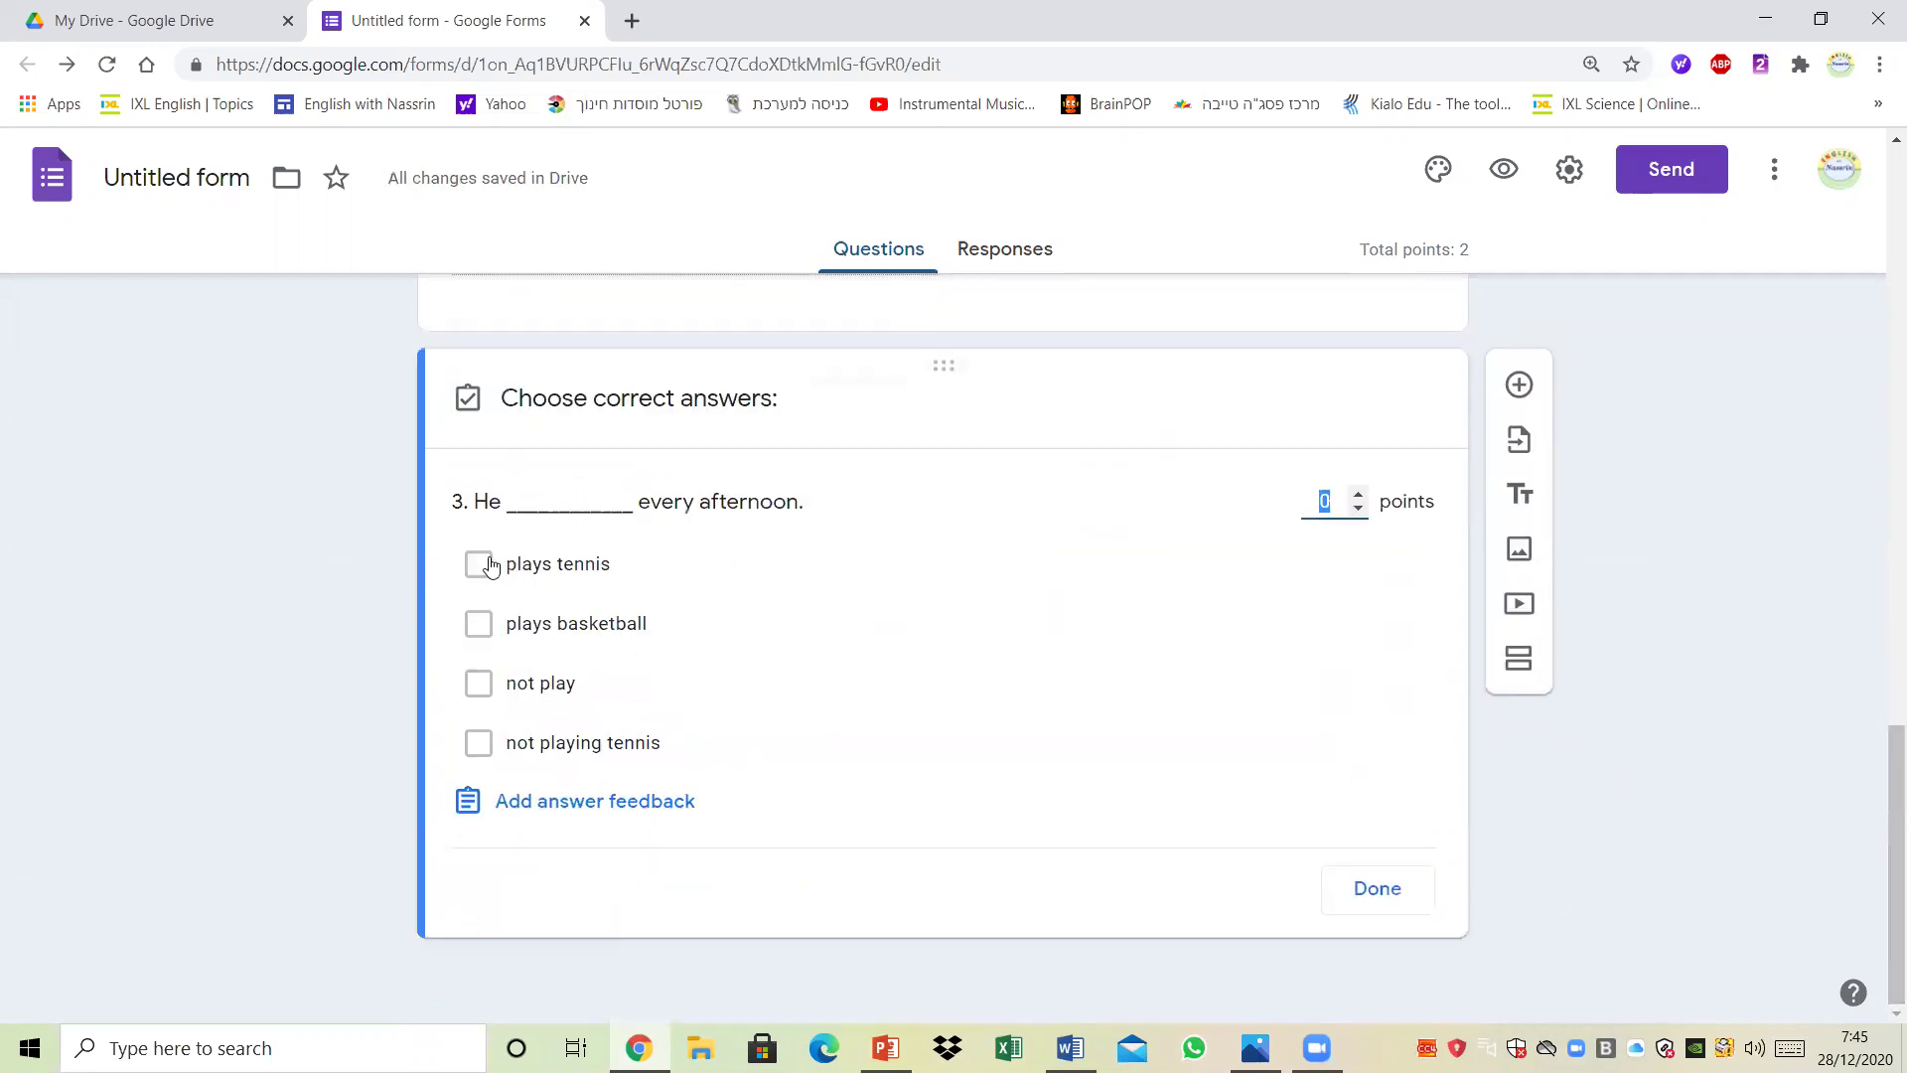
left_click(479, 565)
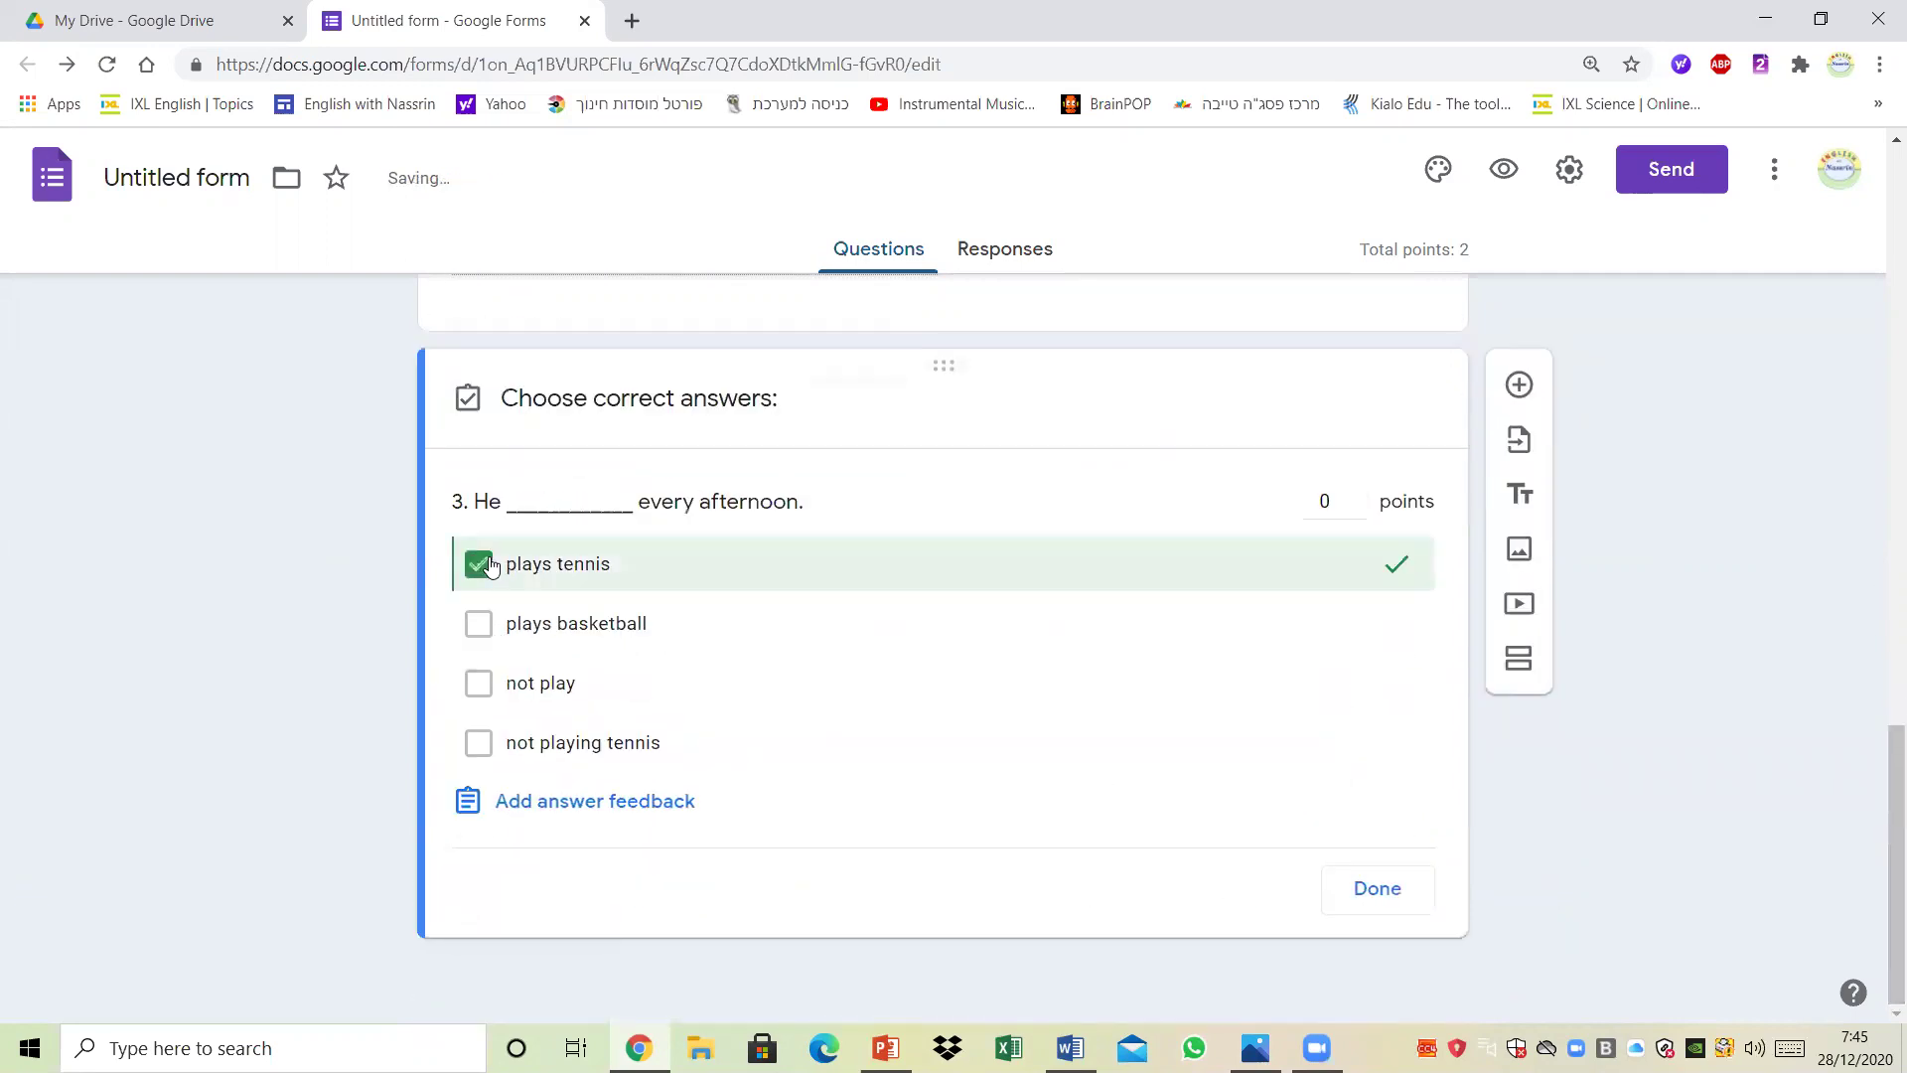
left_click(478, 624)
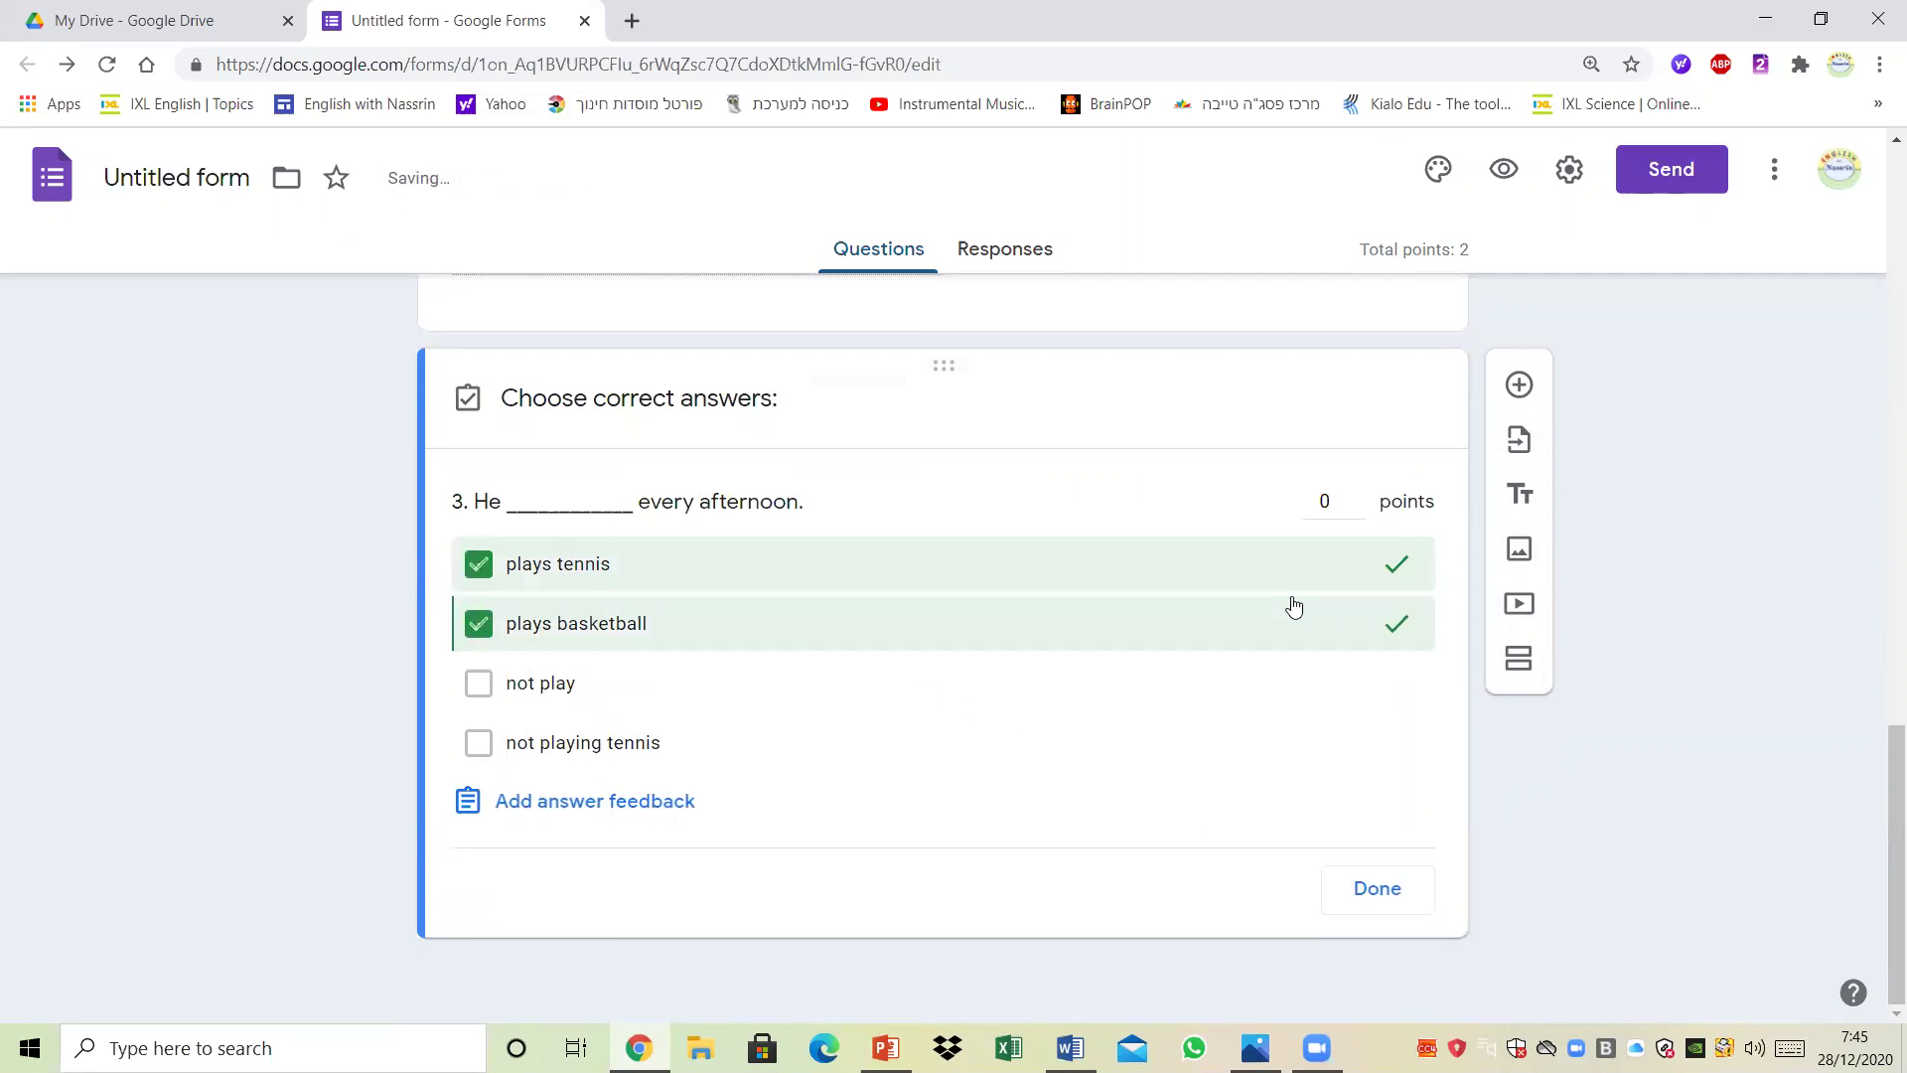
left_click(1358, 495)
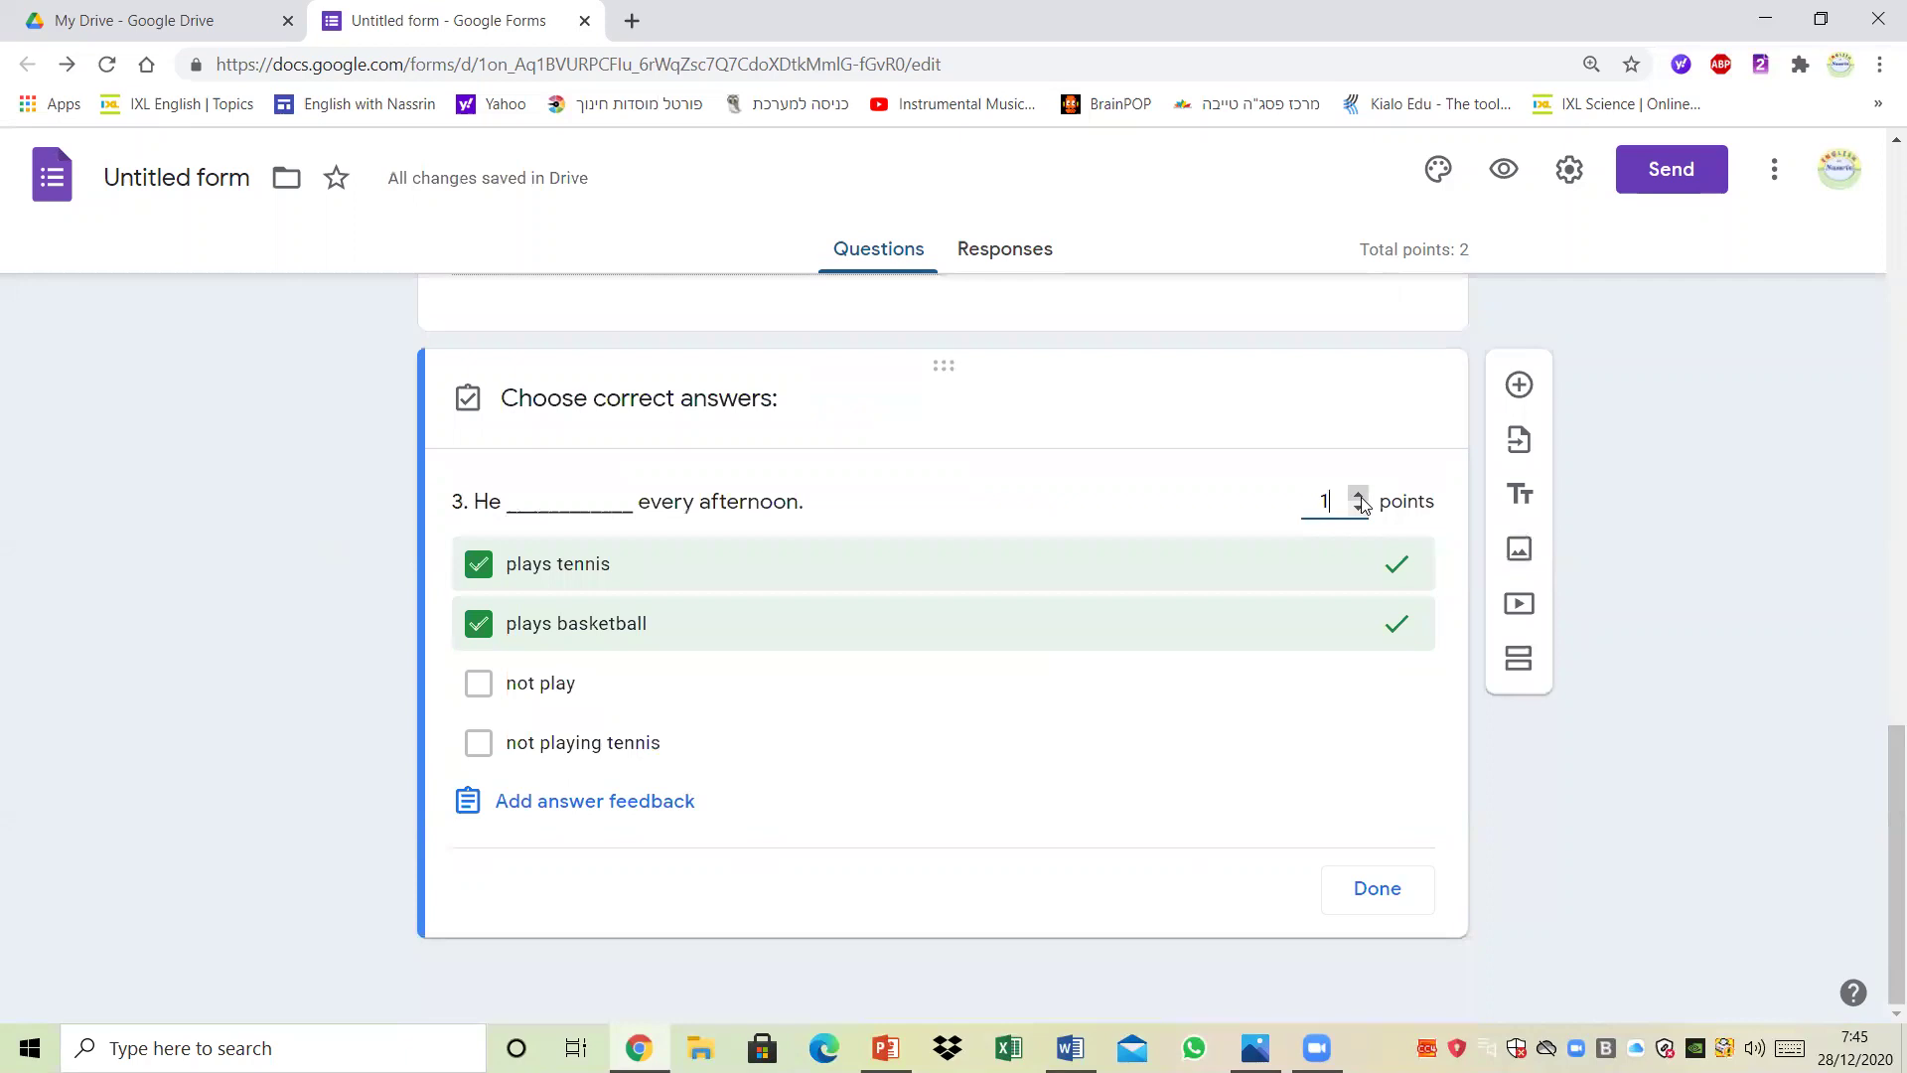
left_click(1377, 889)
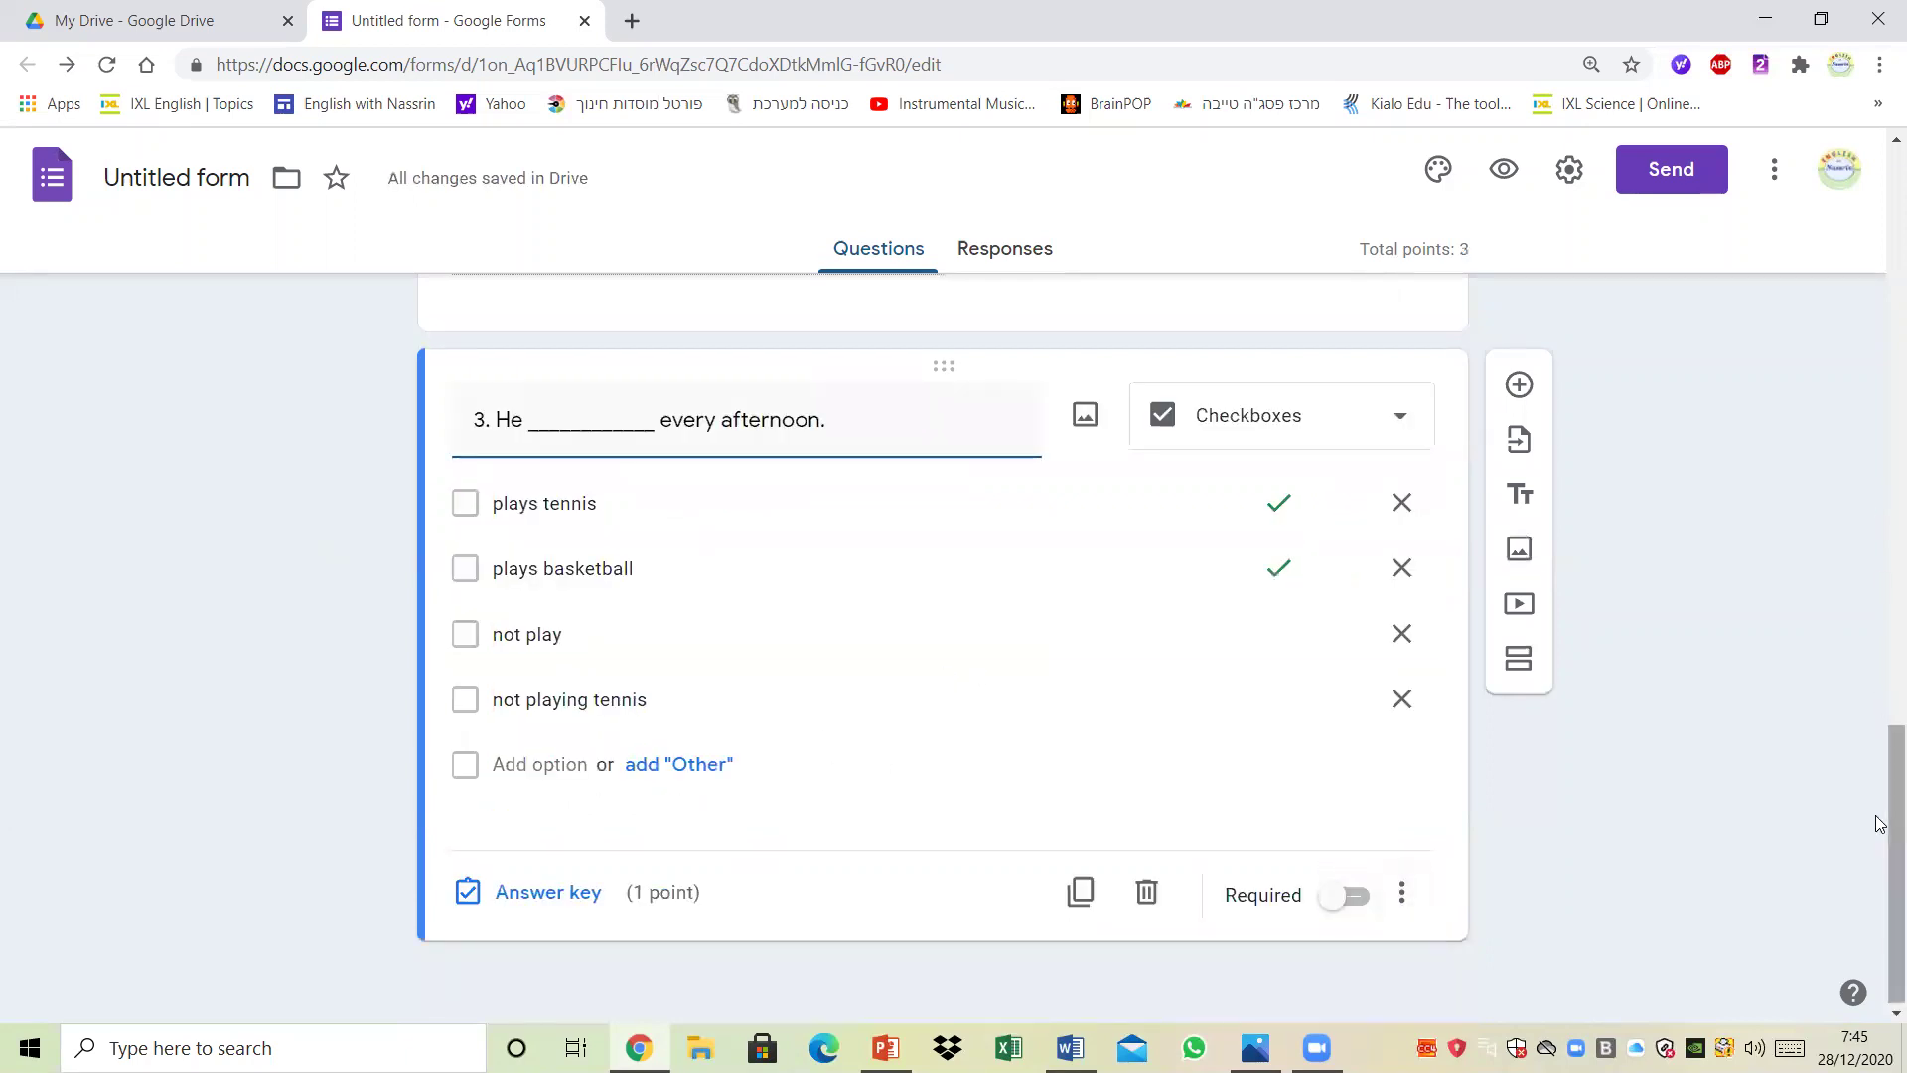
left_click(1334, 897)
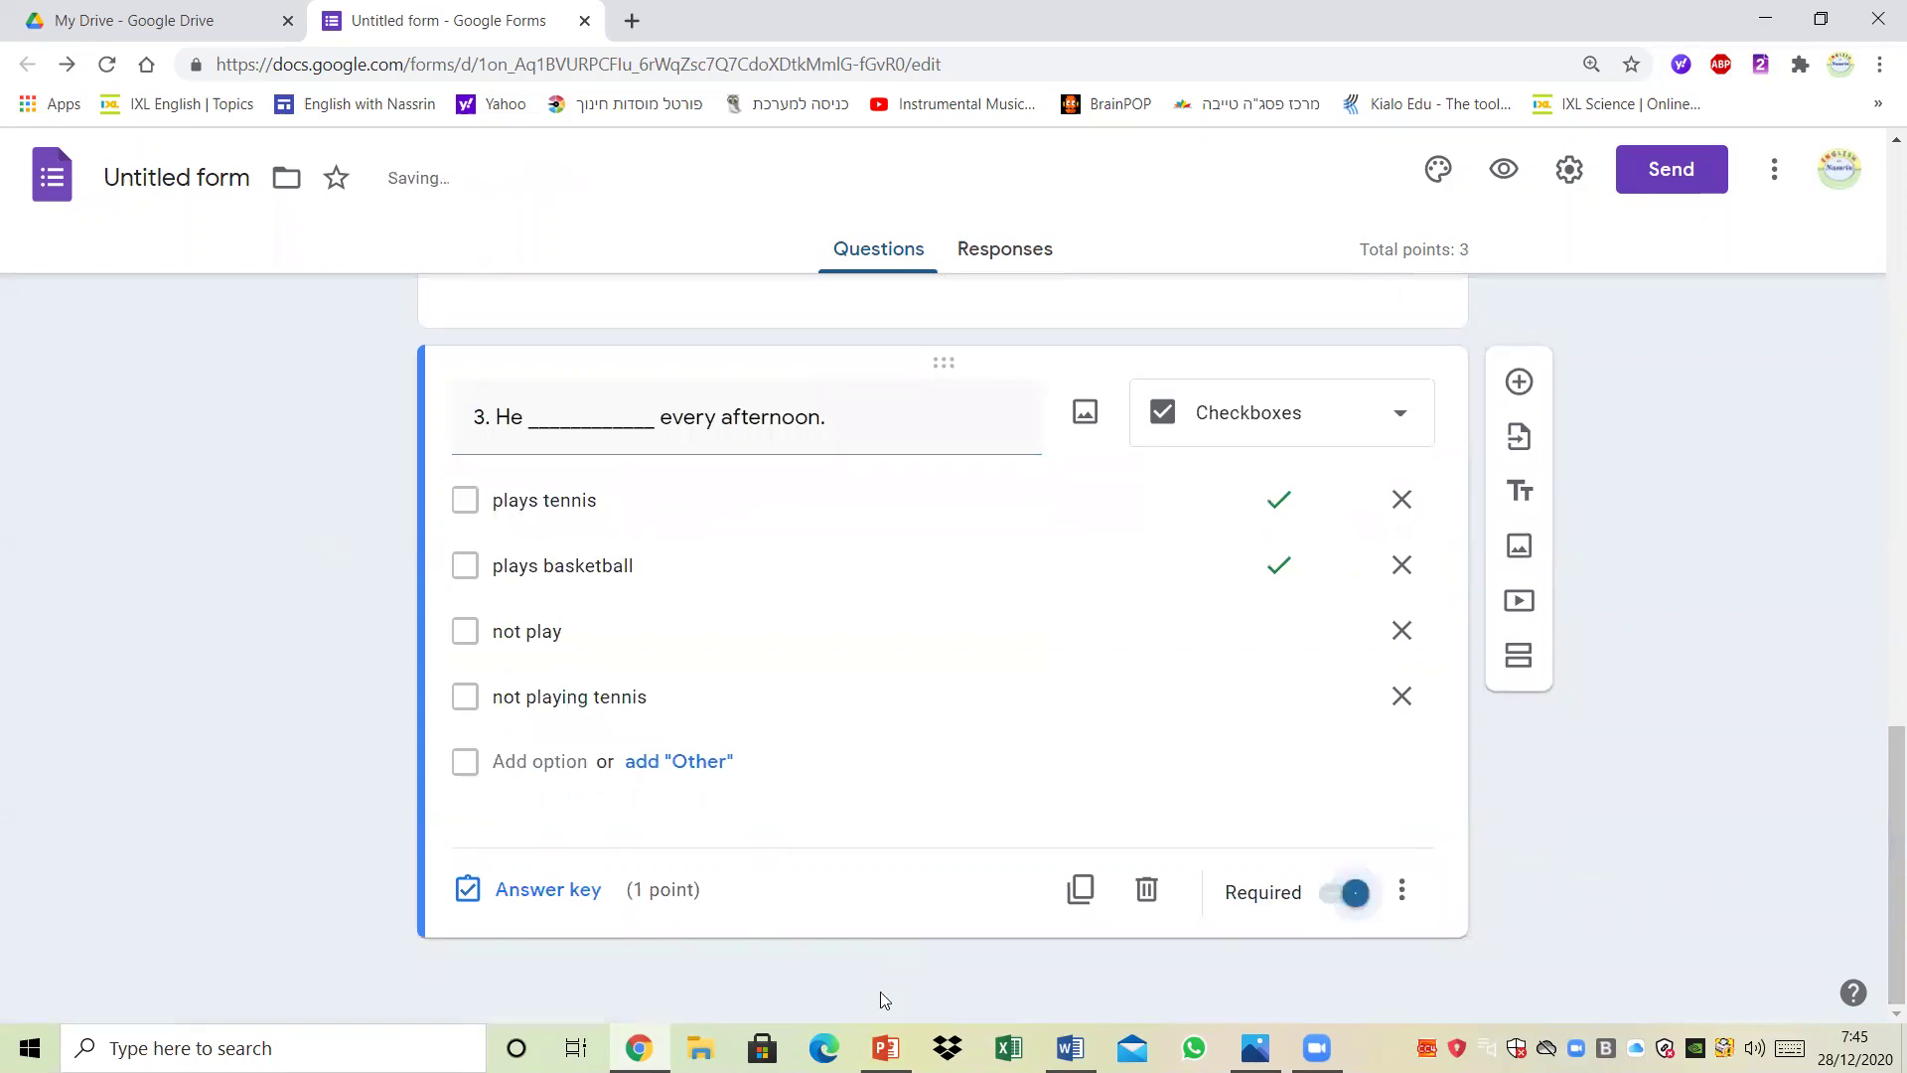
Step: Copy the sentence "4. It _____ a beautiful day today." from the Word document and return to the form
left_click(1070, 1048)
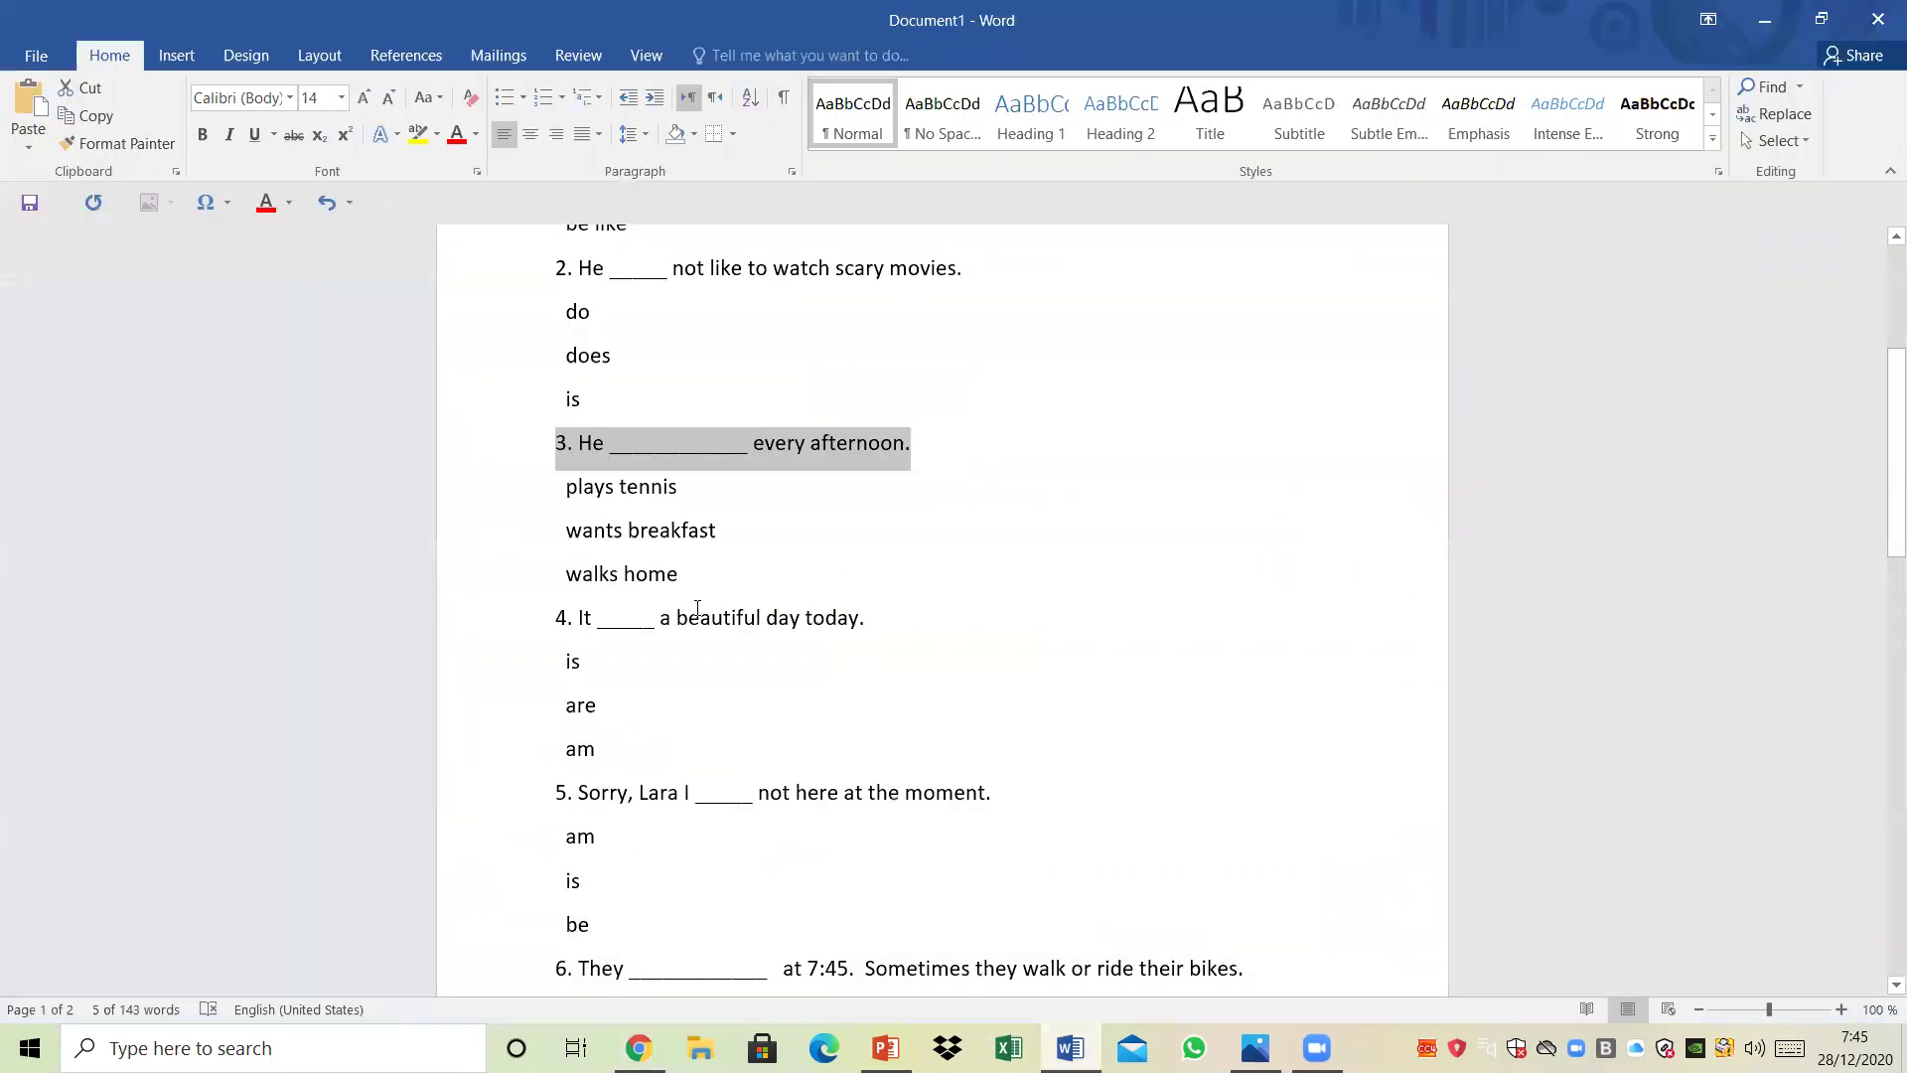
left_click_drag(878, 635, 552, 624)
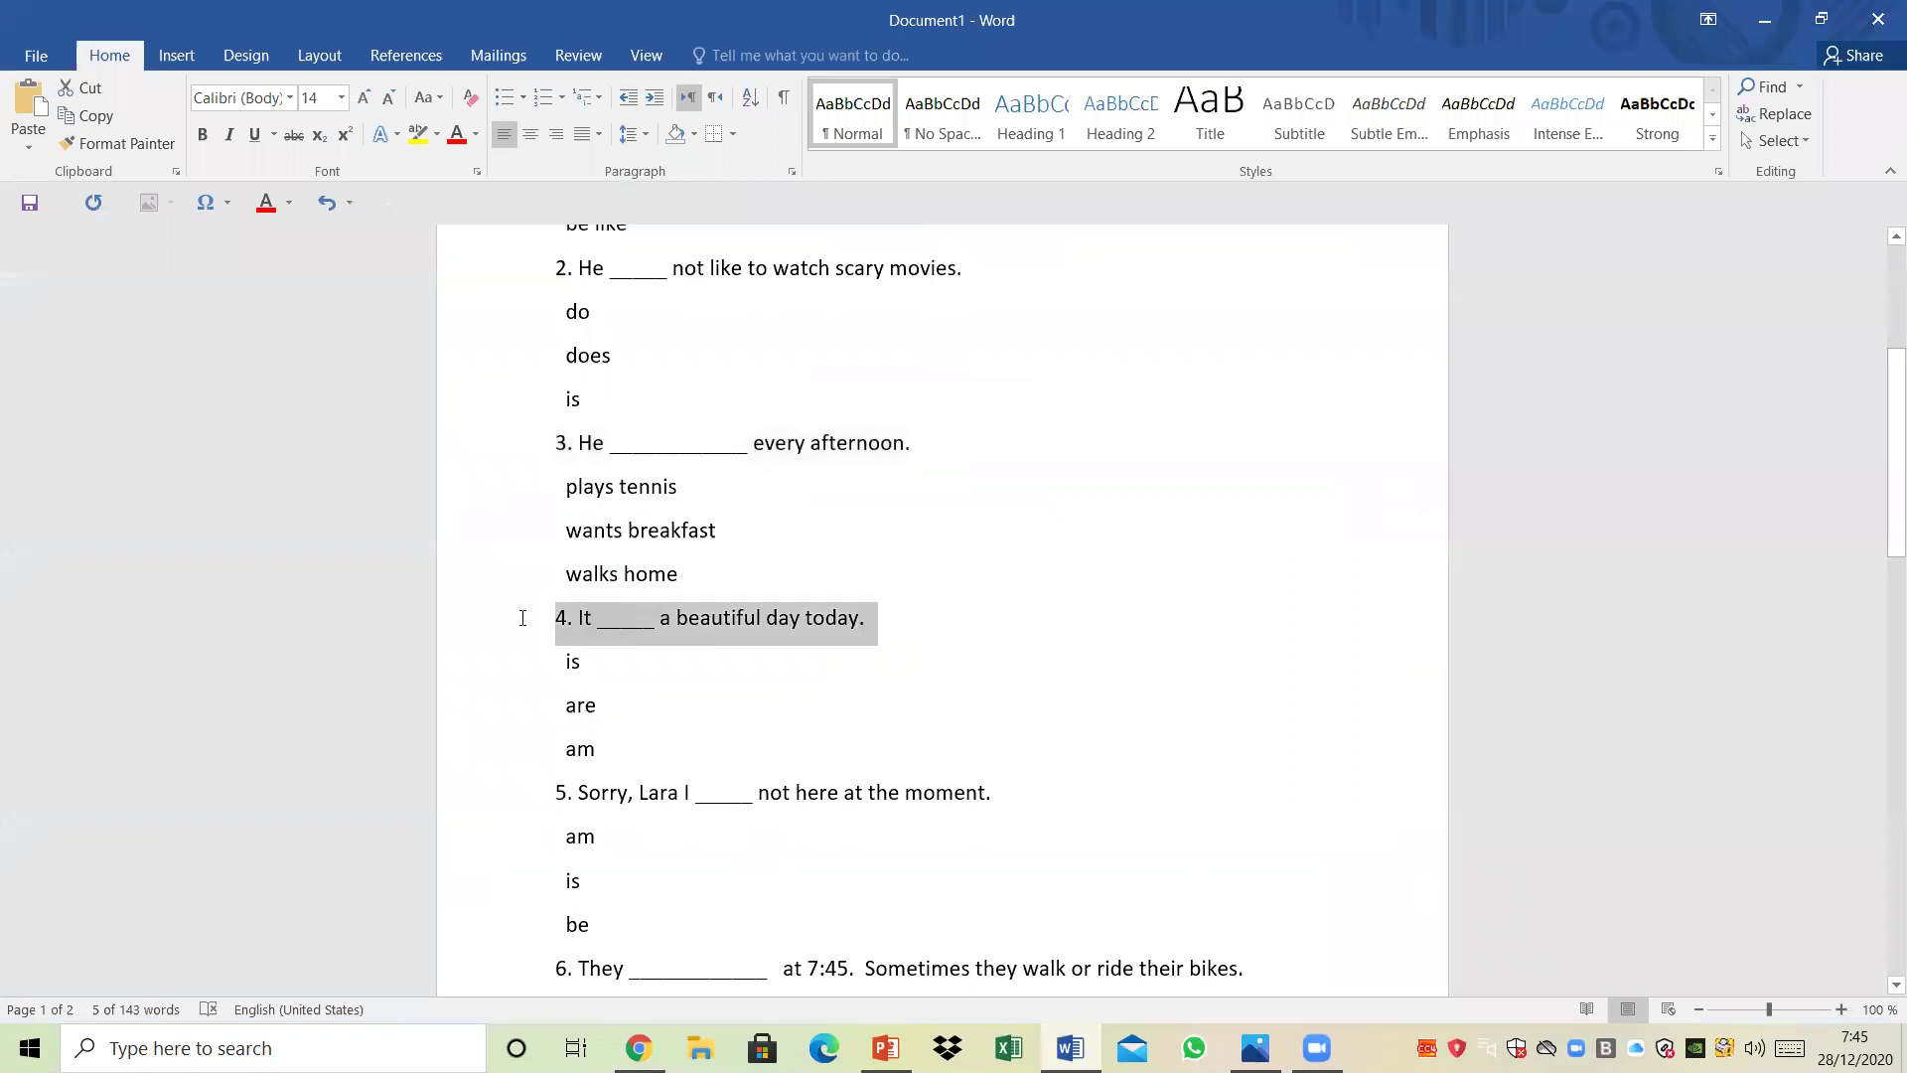
right_click(653, 636)
left_click(708, 684)
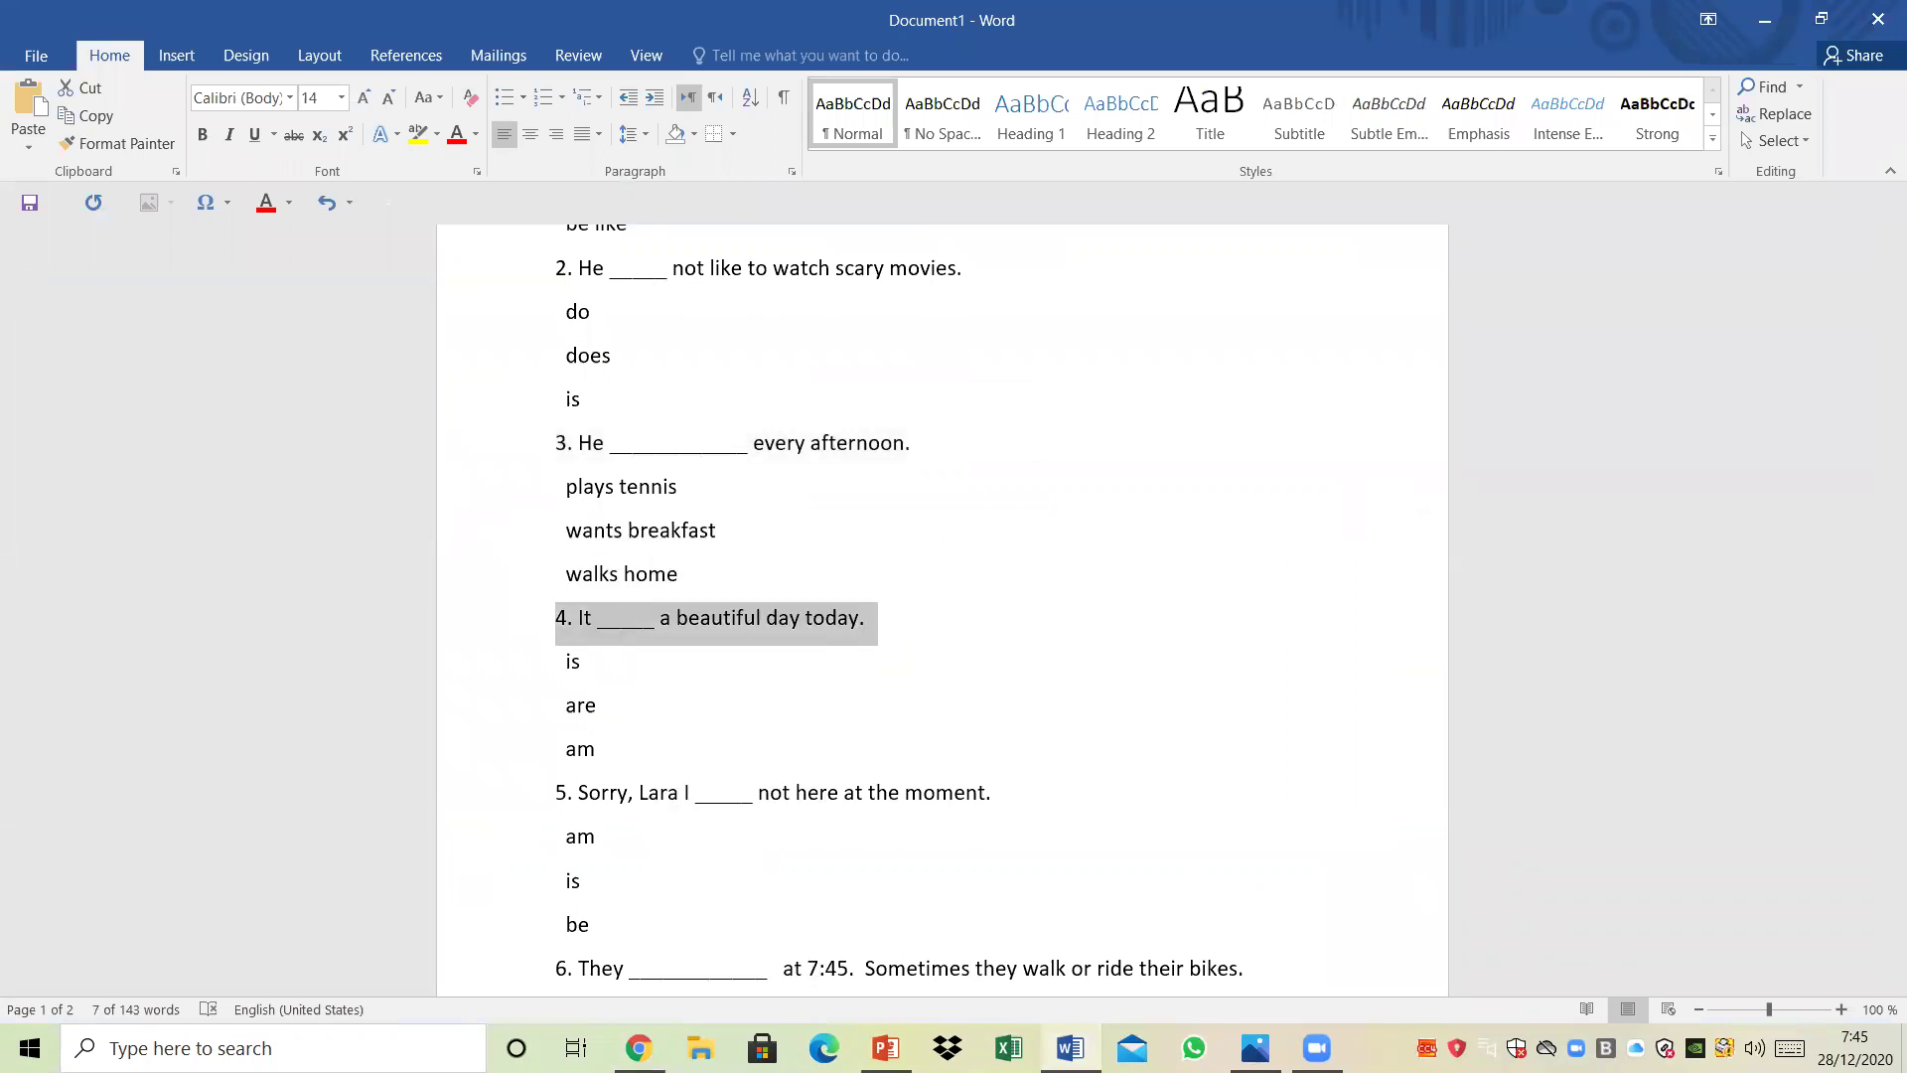
key("alt+Tab")
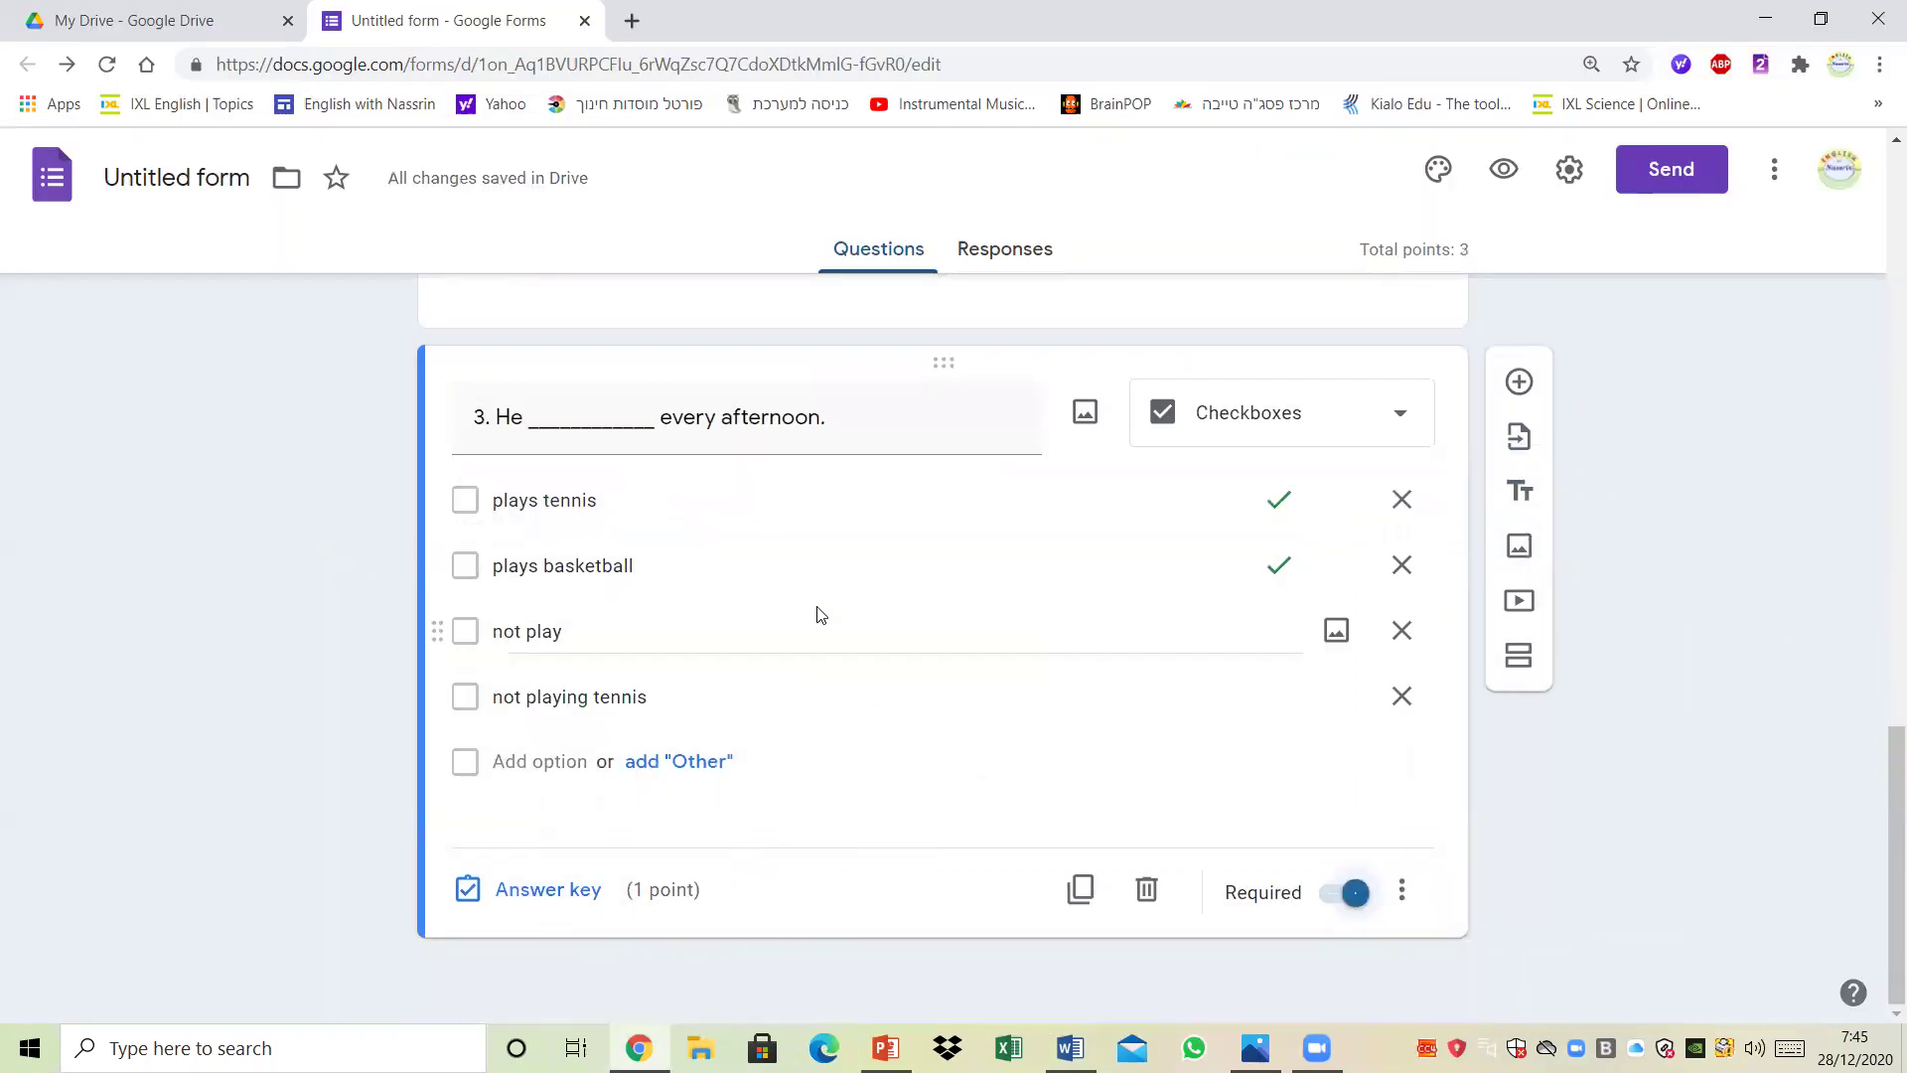
Step: Add a Short answer question reading "Complete the sentence :" followed by the copied sentence 4
left_click(1519, 381)
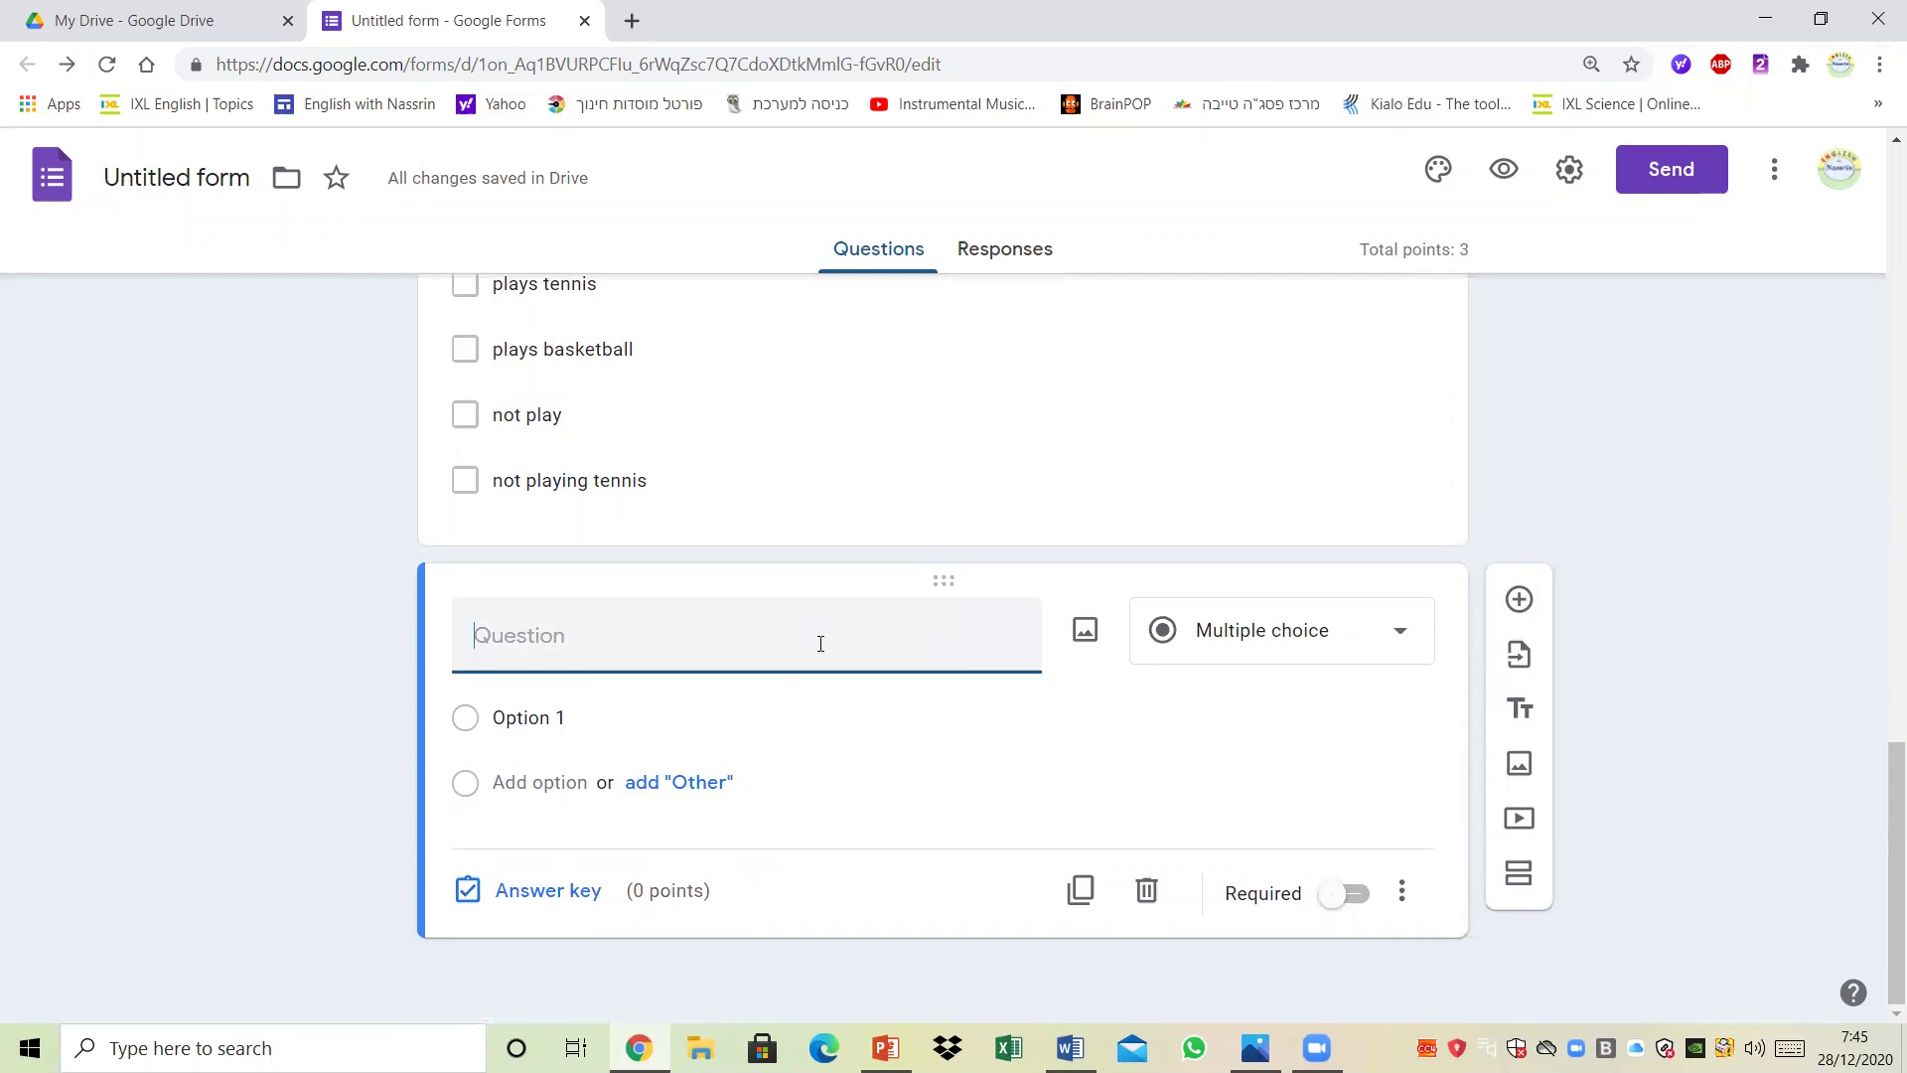
type("Complete the sentence :")
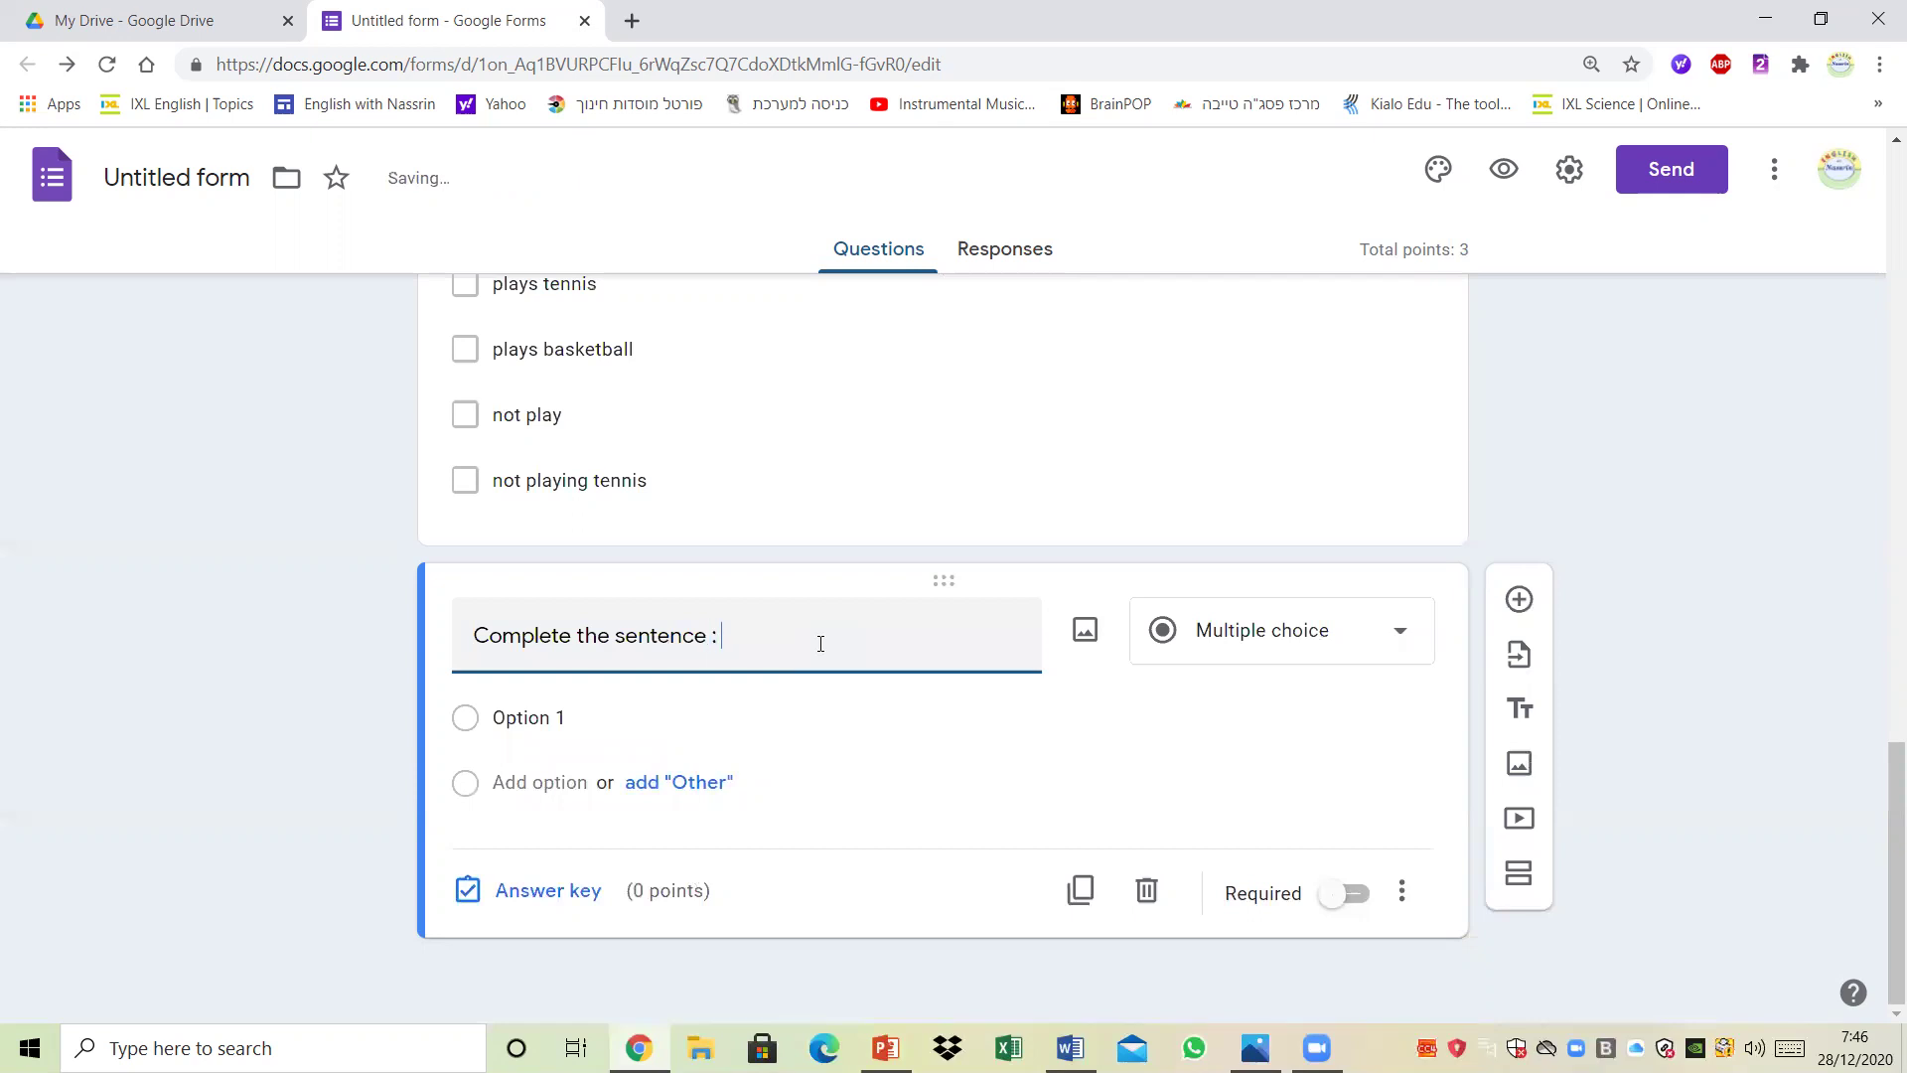
key("ctrl+v")
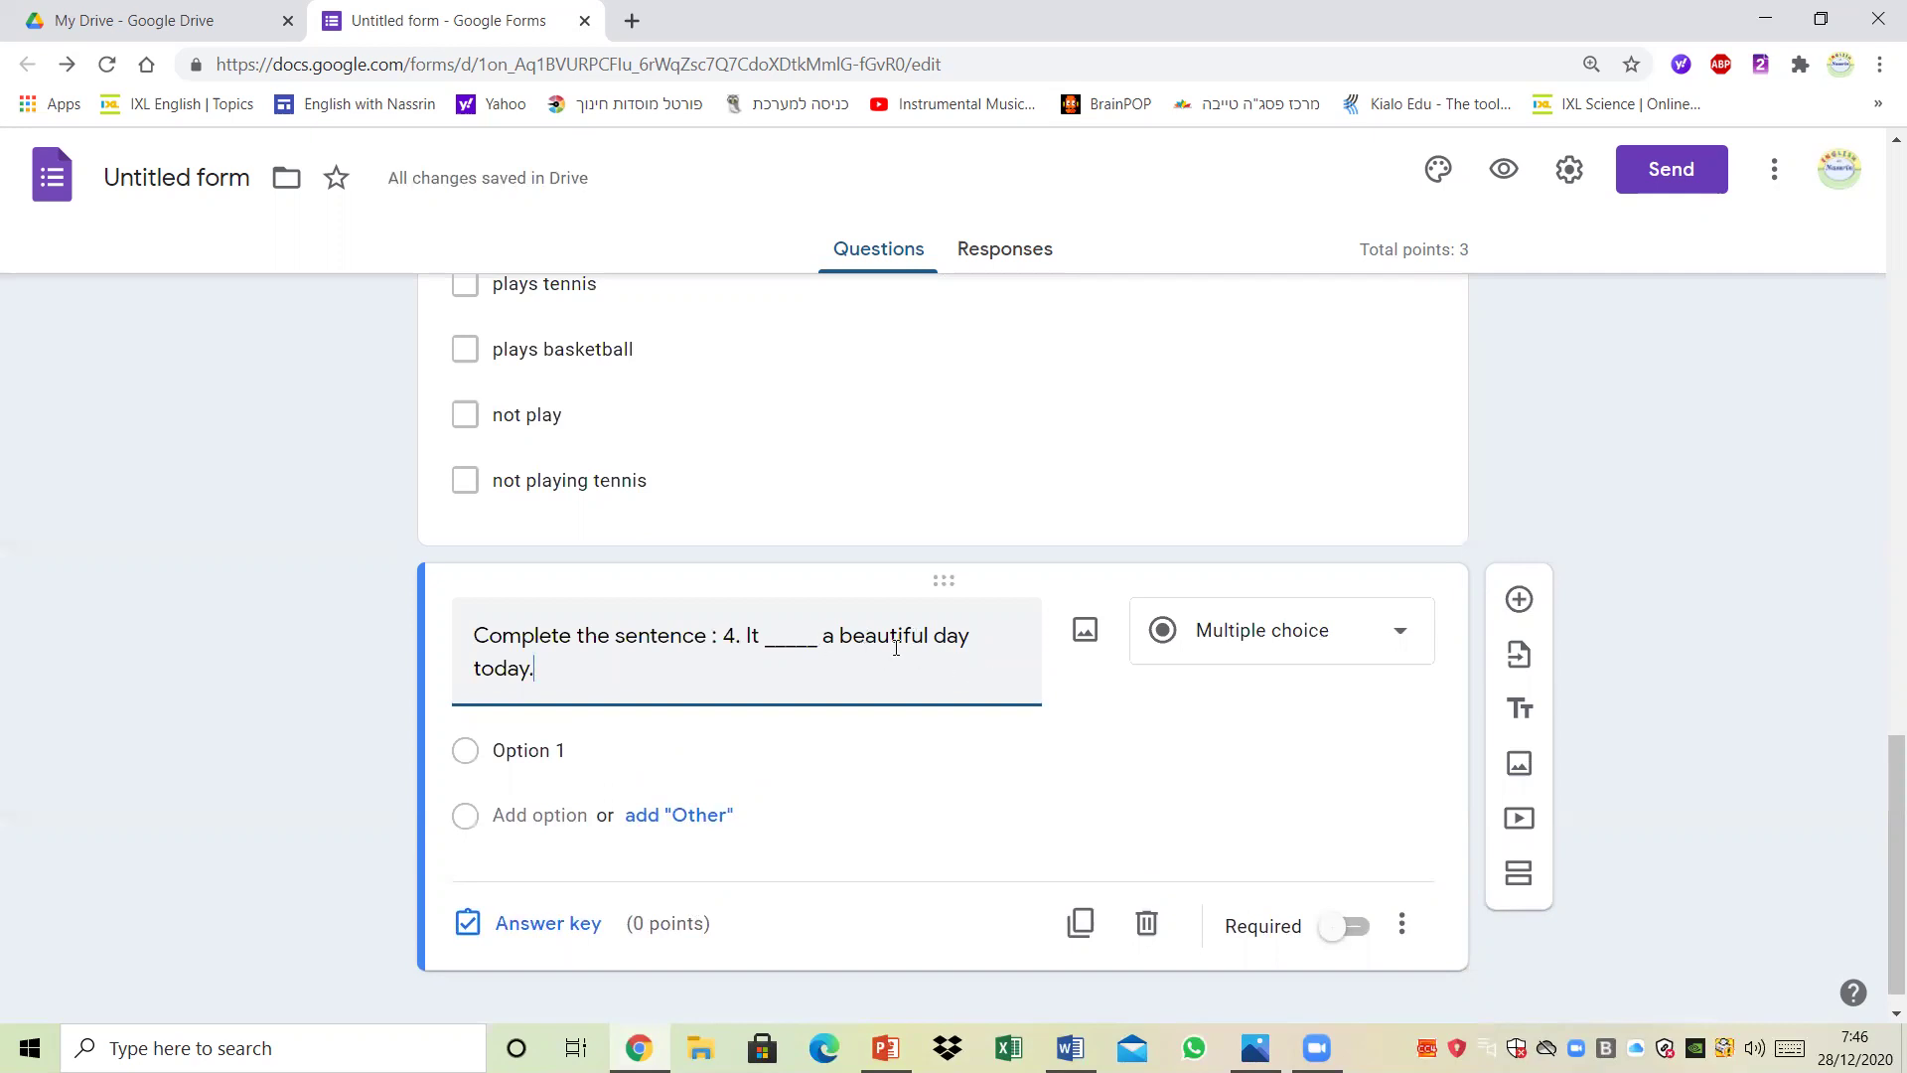
left_click(1258, 641)
left_click(1248, 198)
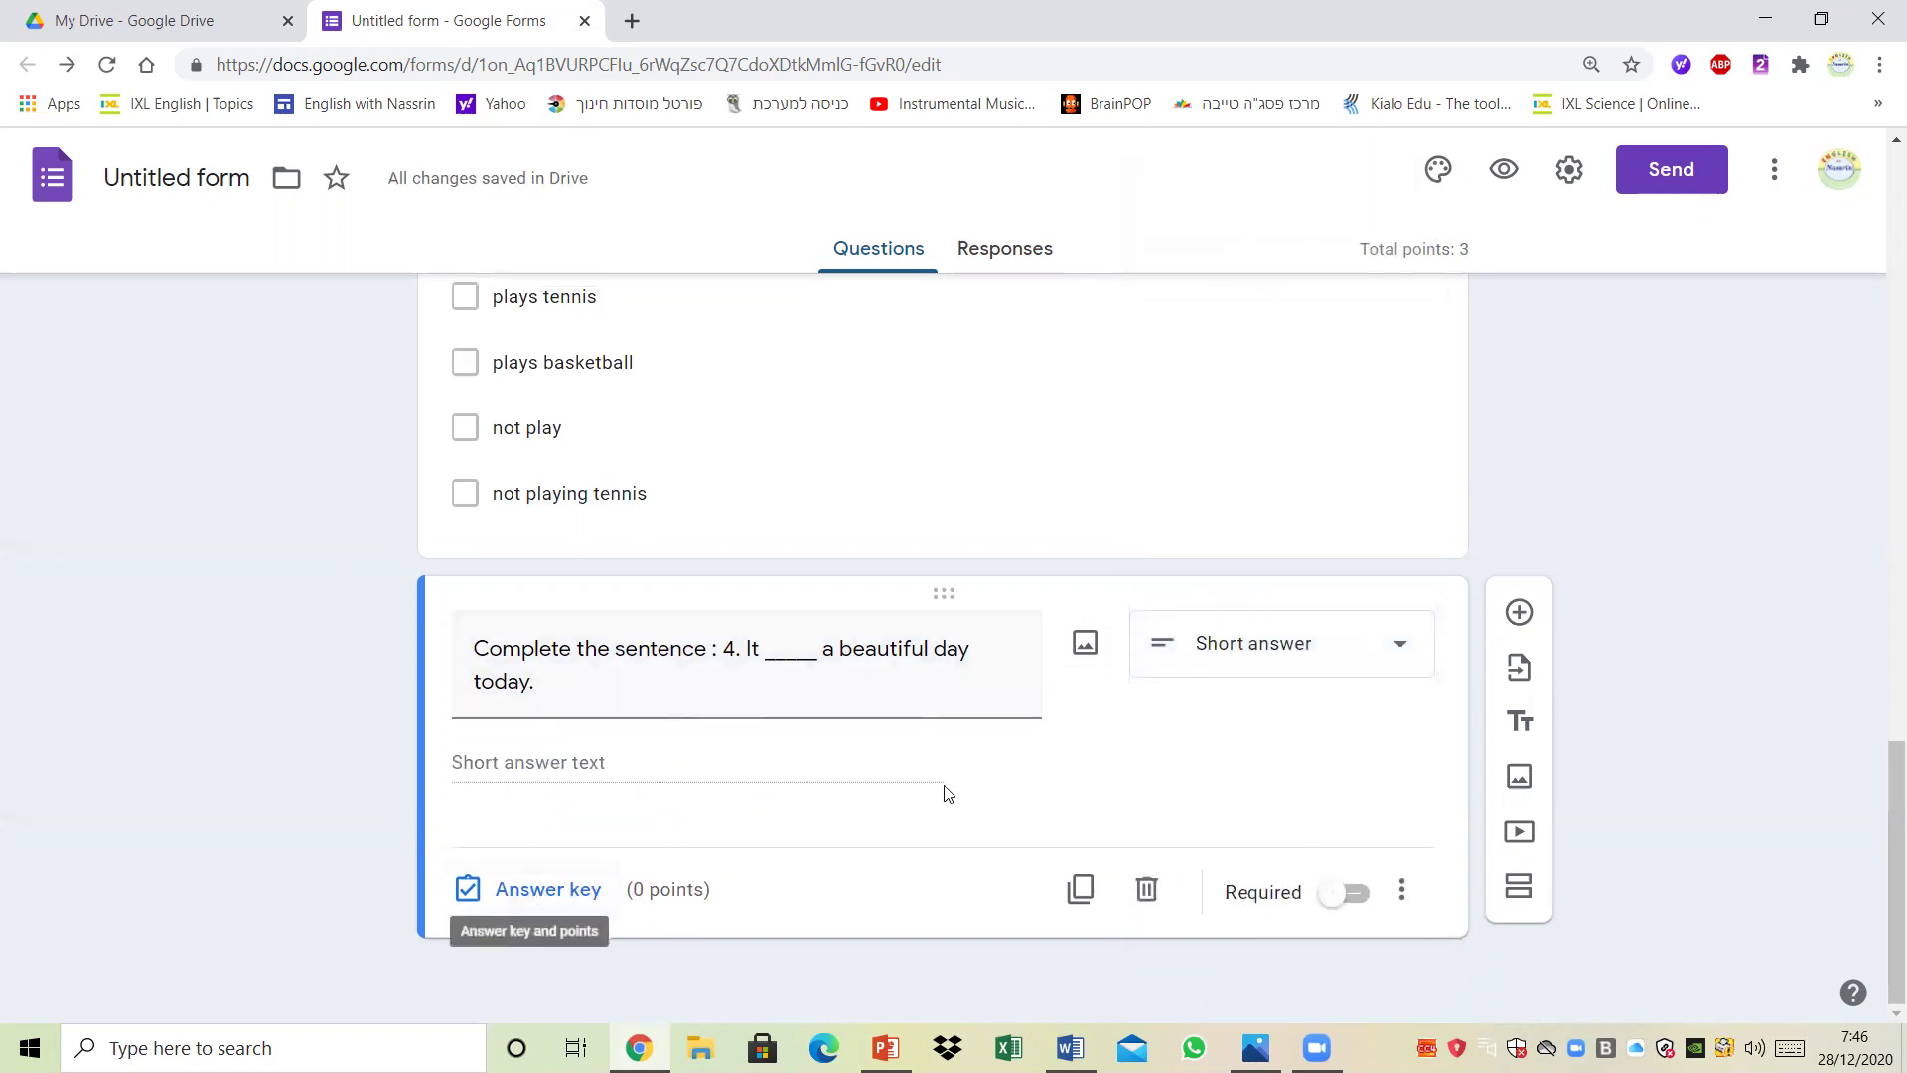
Step: Search Google images for "nice weather" and insert the photo of a lake with city buildings and a tree into question 4
left_click(1086, 644)
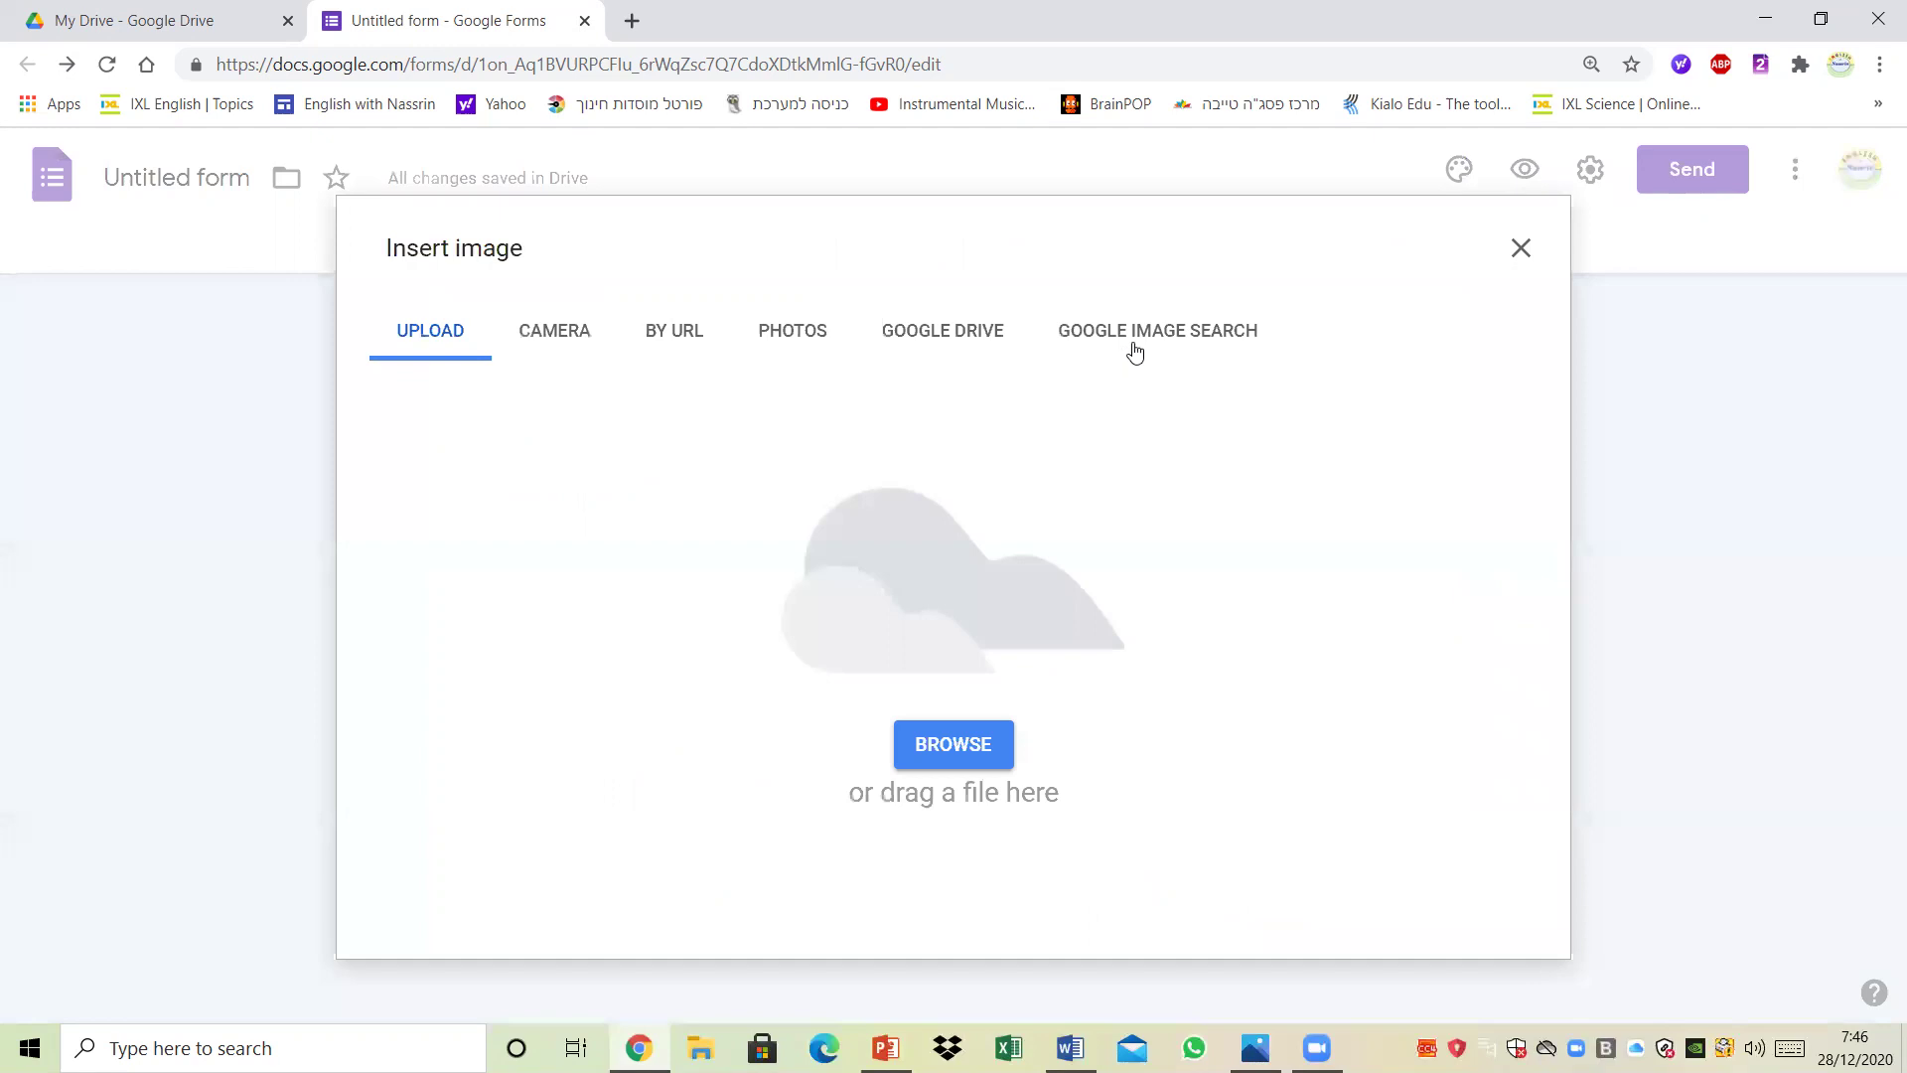
left_click(1096, 328)
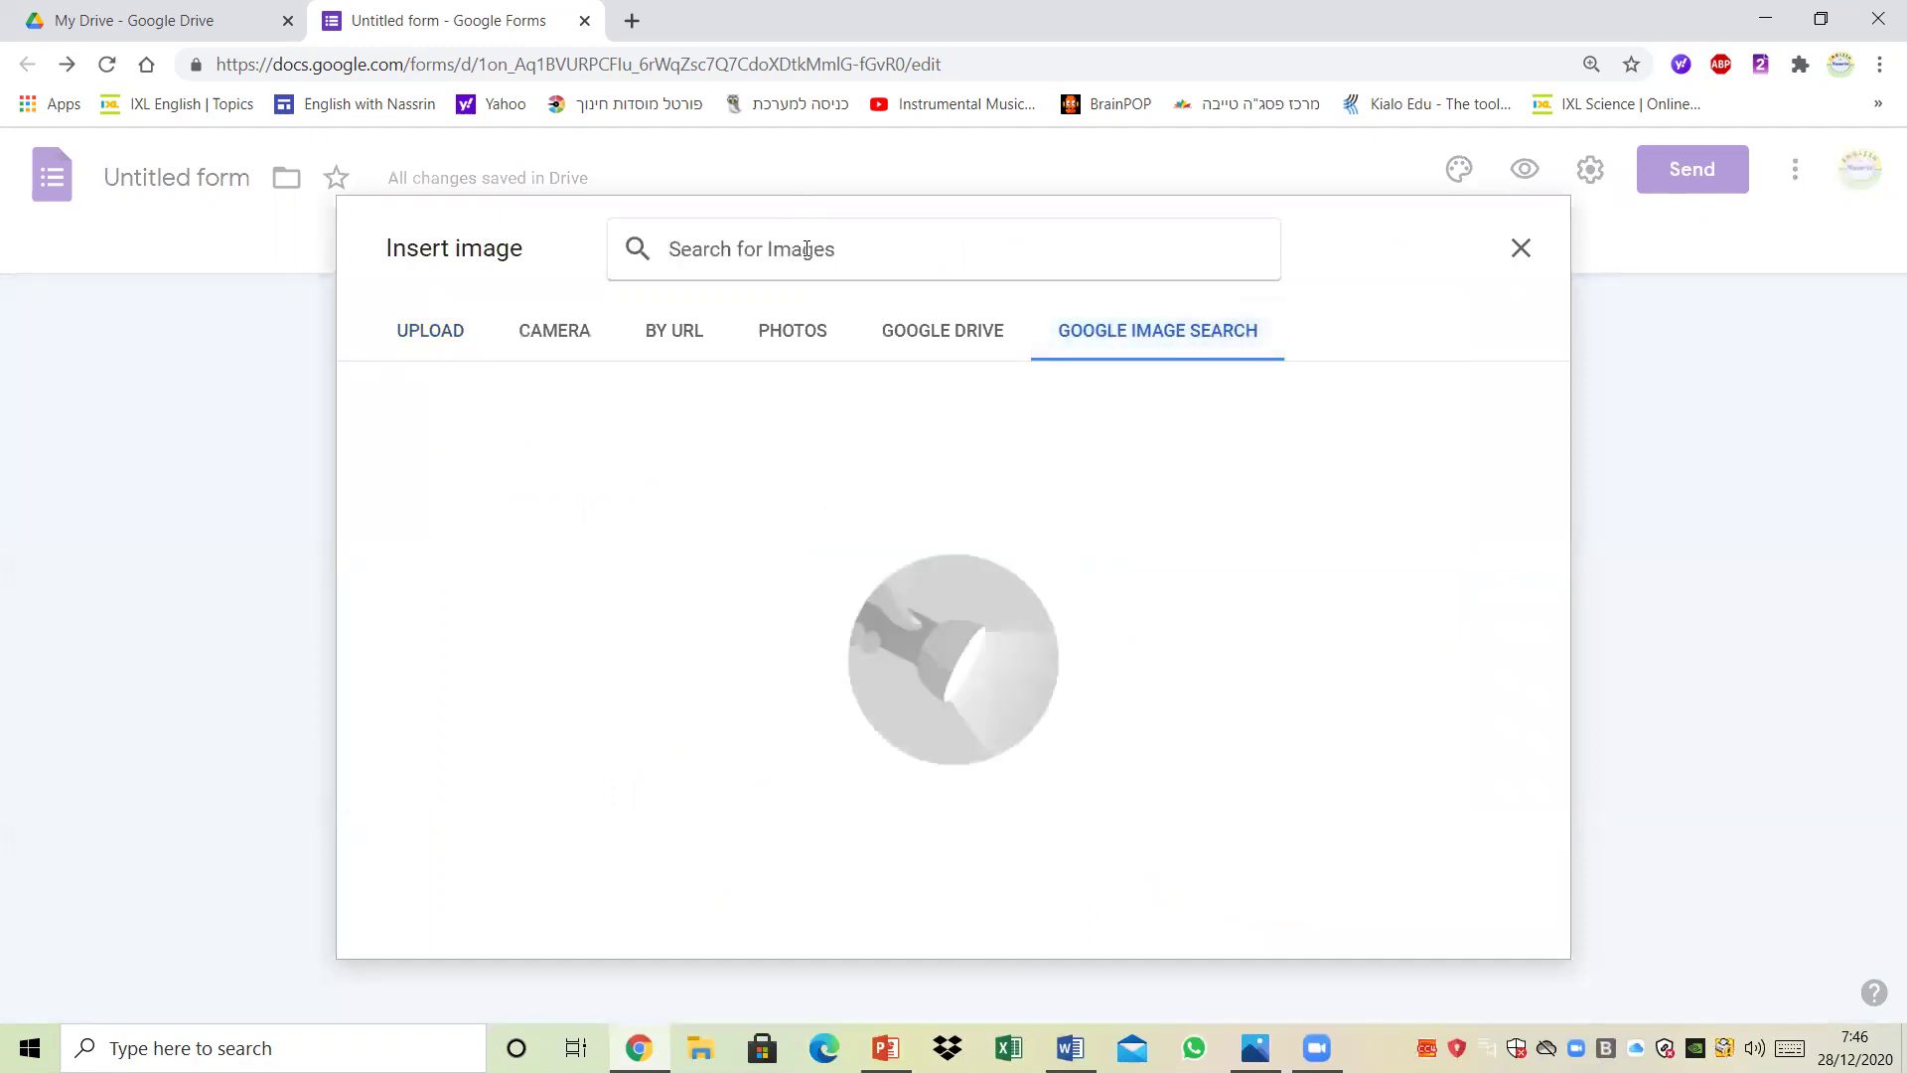
type("n")
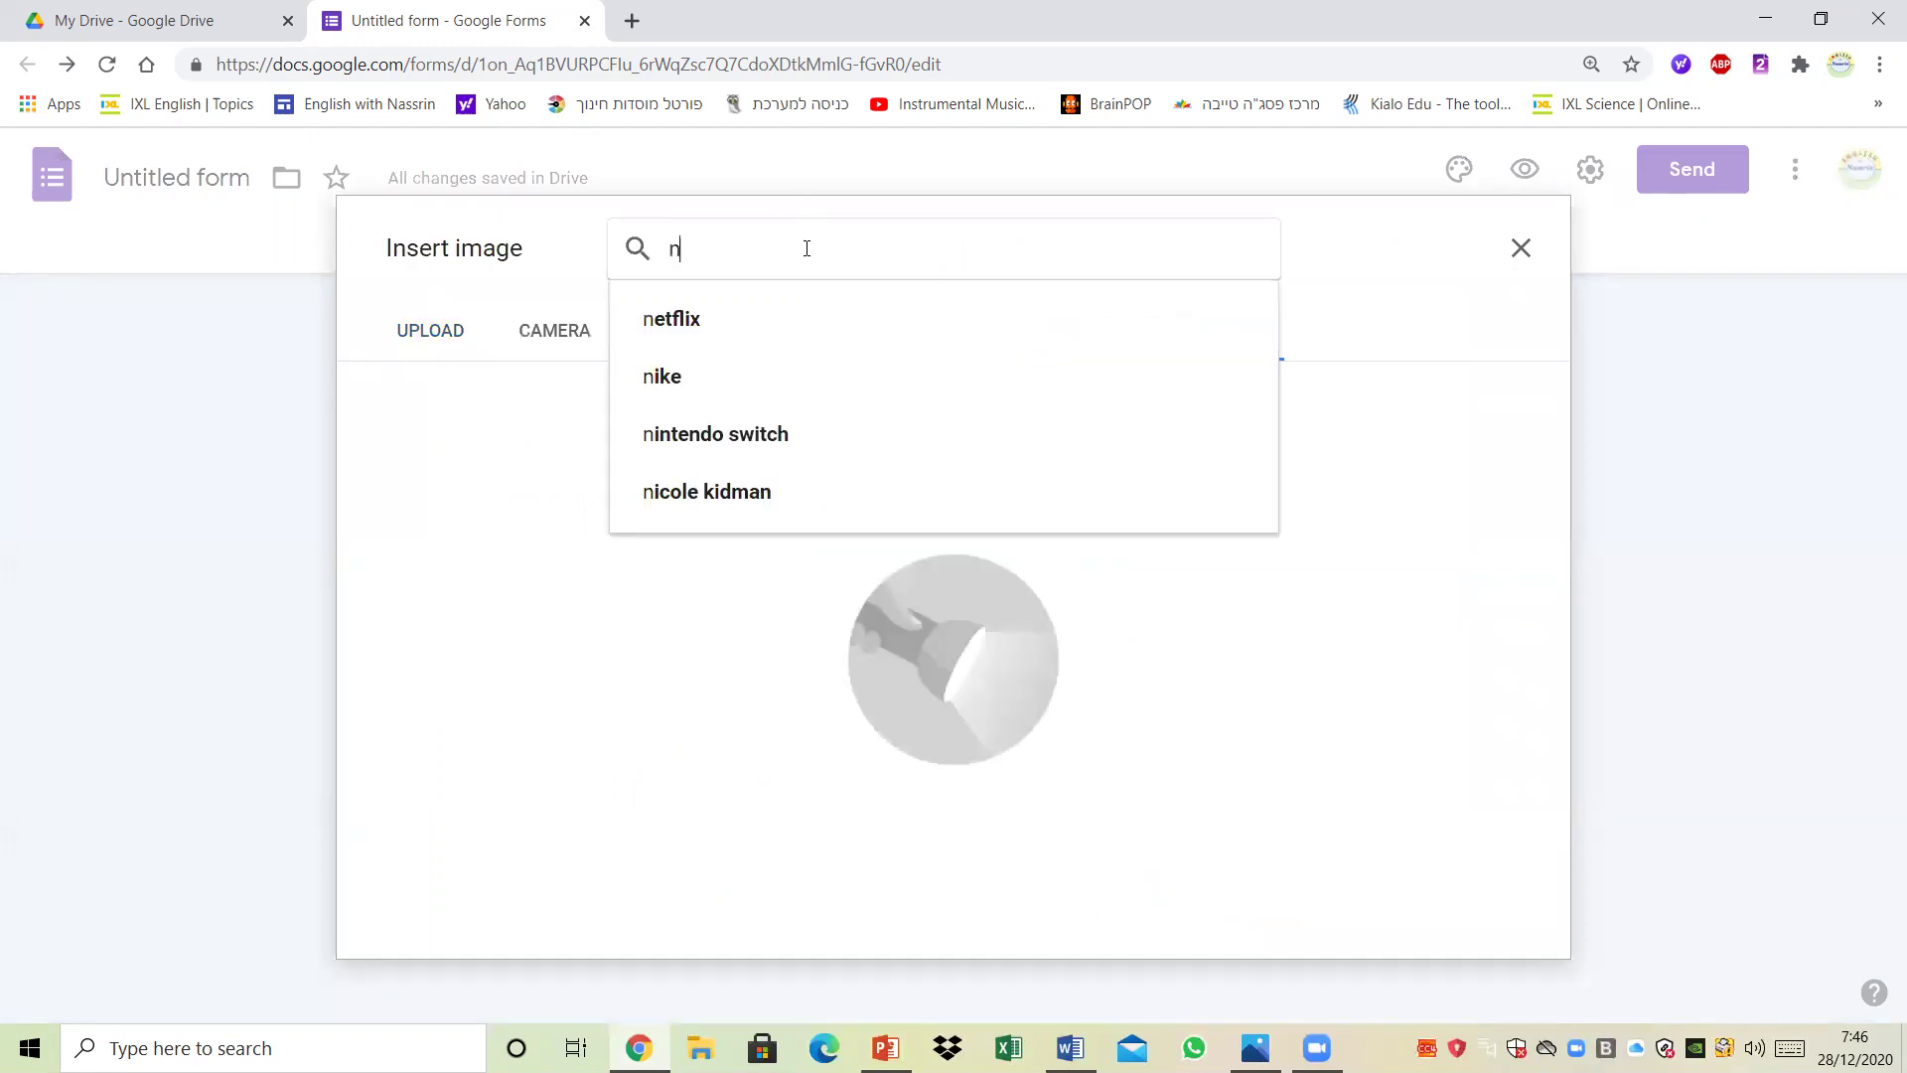
type("ice weathe")
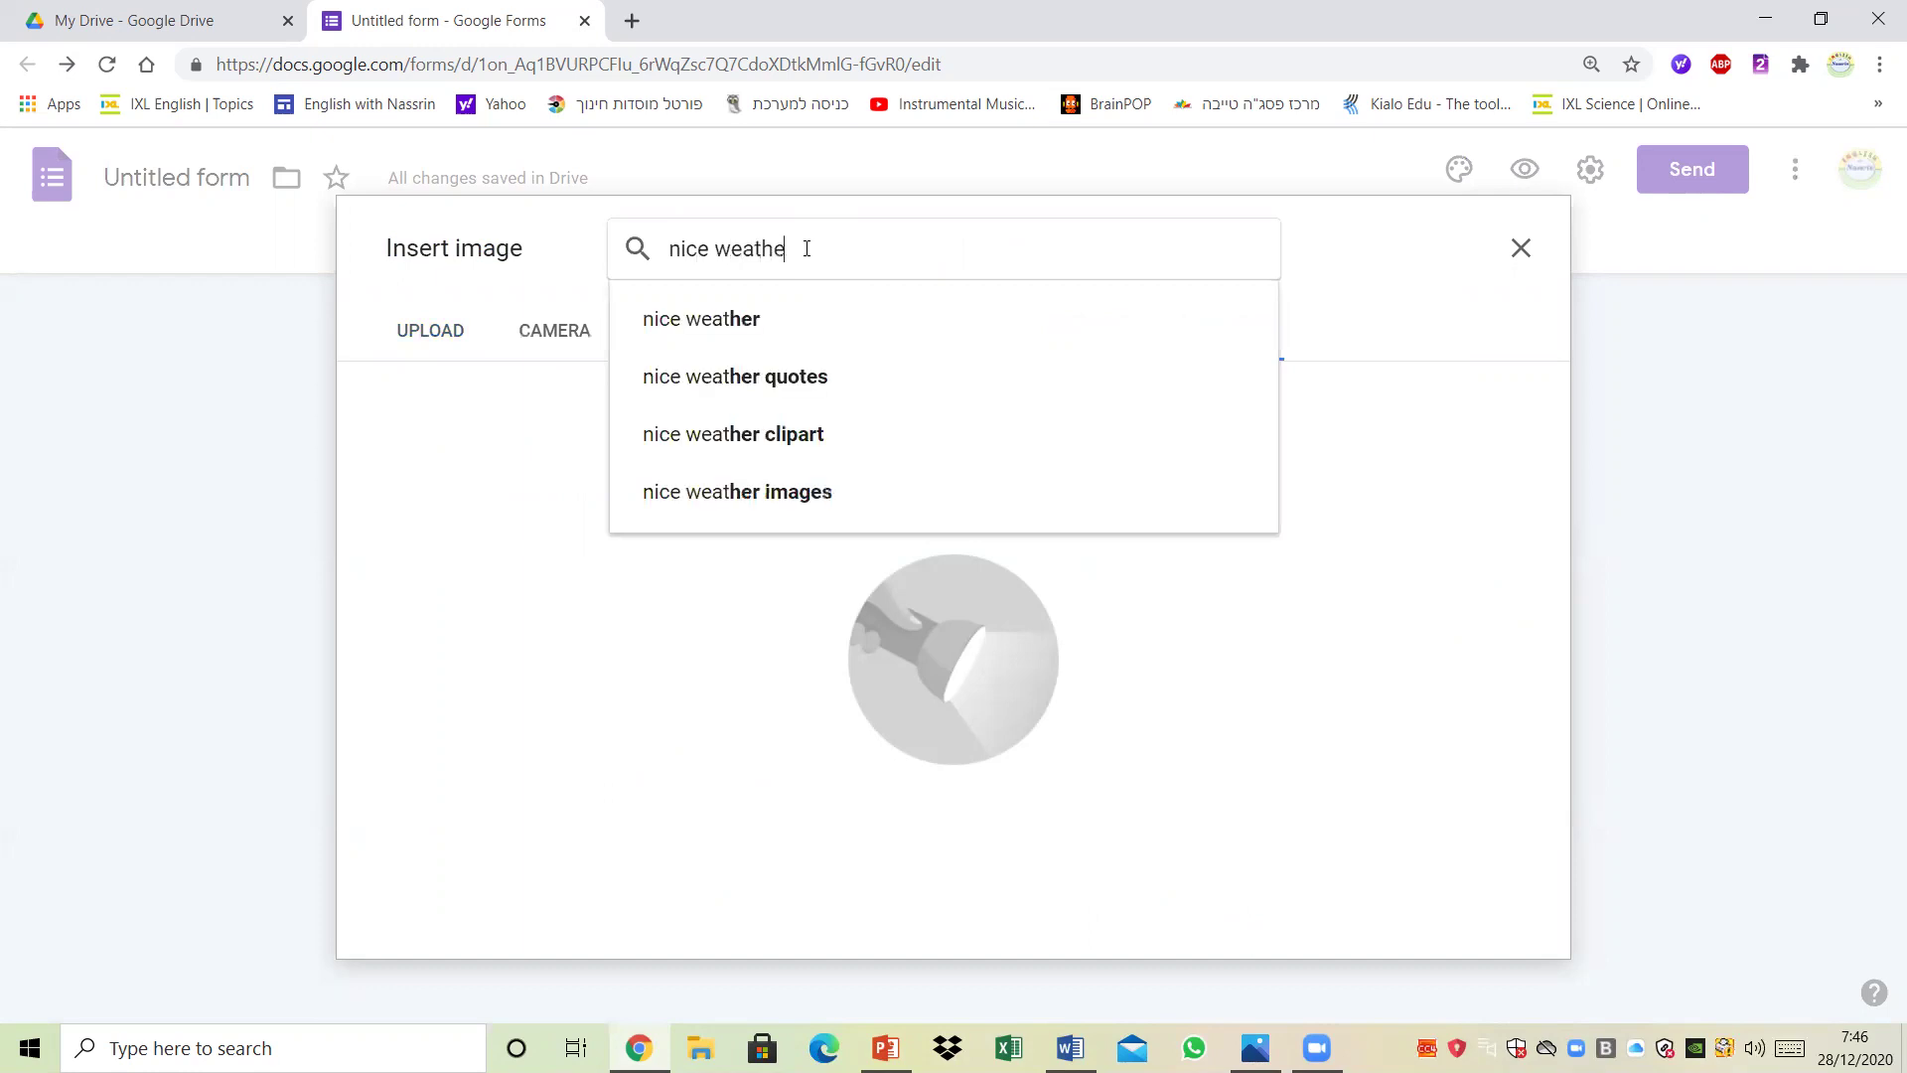
type("r")
key("Return")
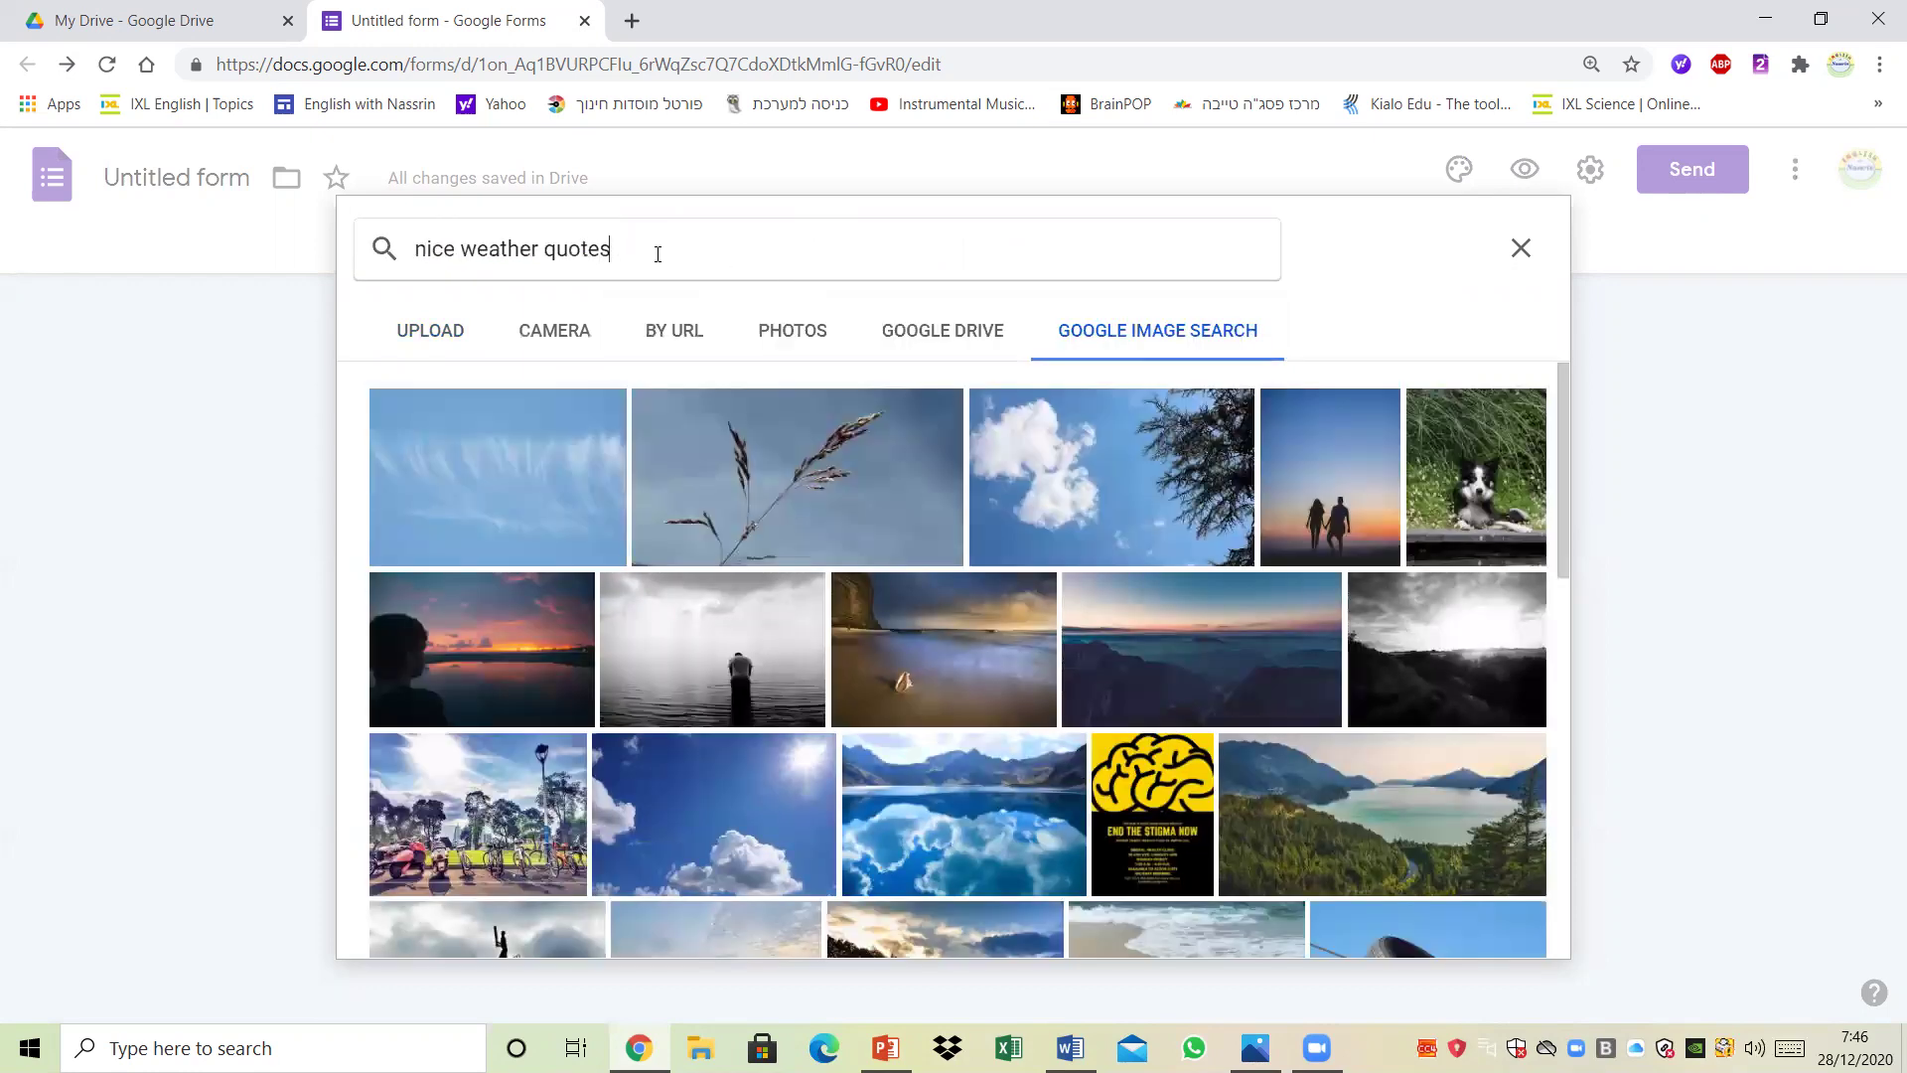
left_click_drag(658, 254, 544, 254)
key("BackSpace")
key("Return")
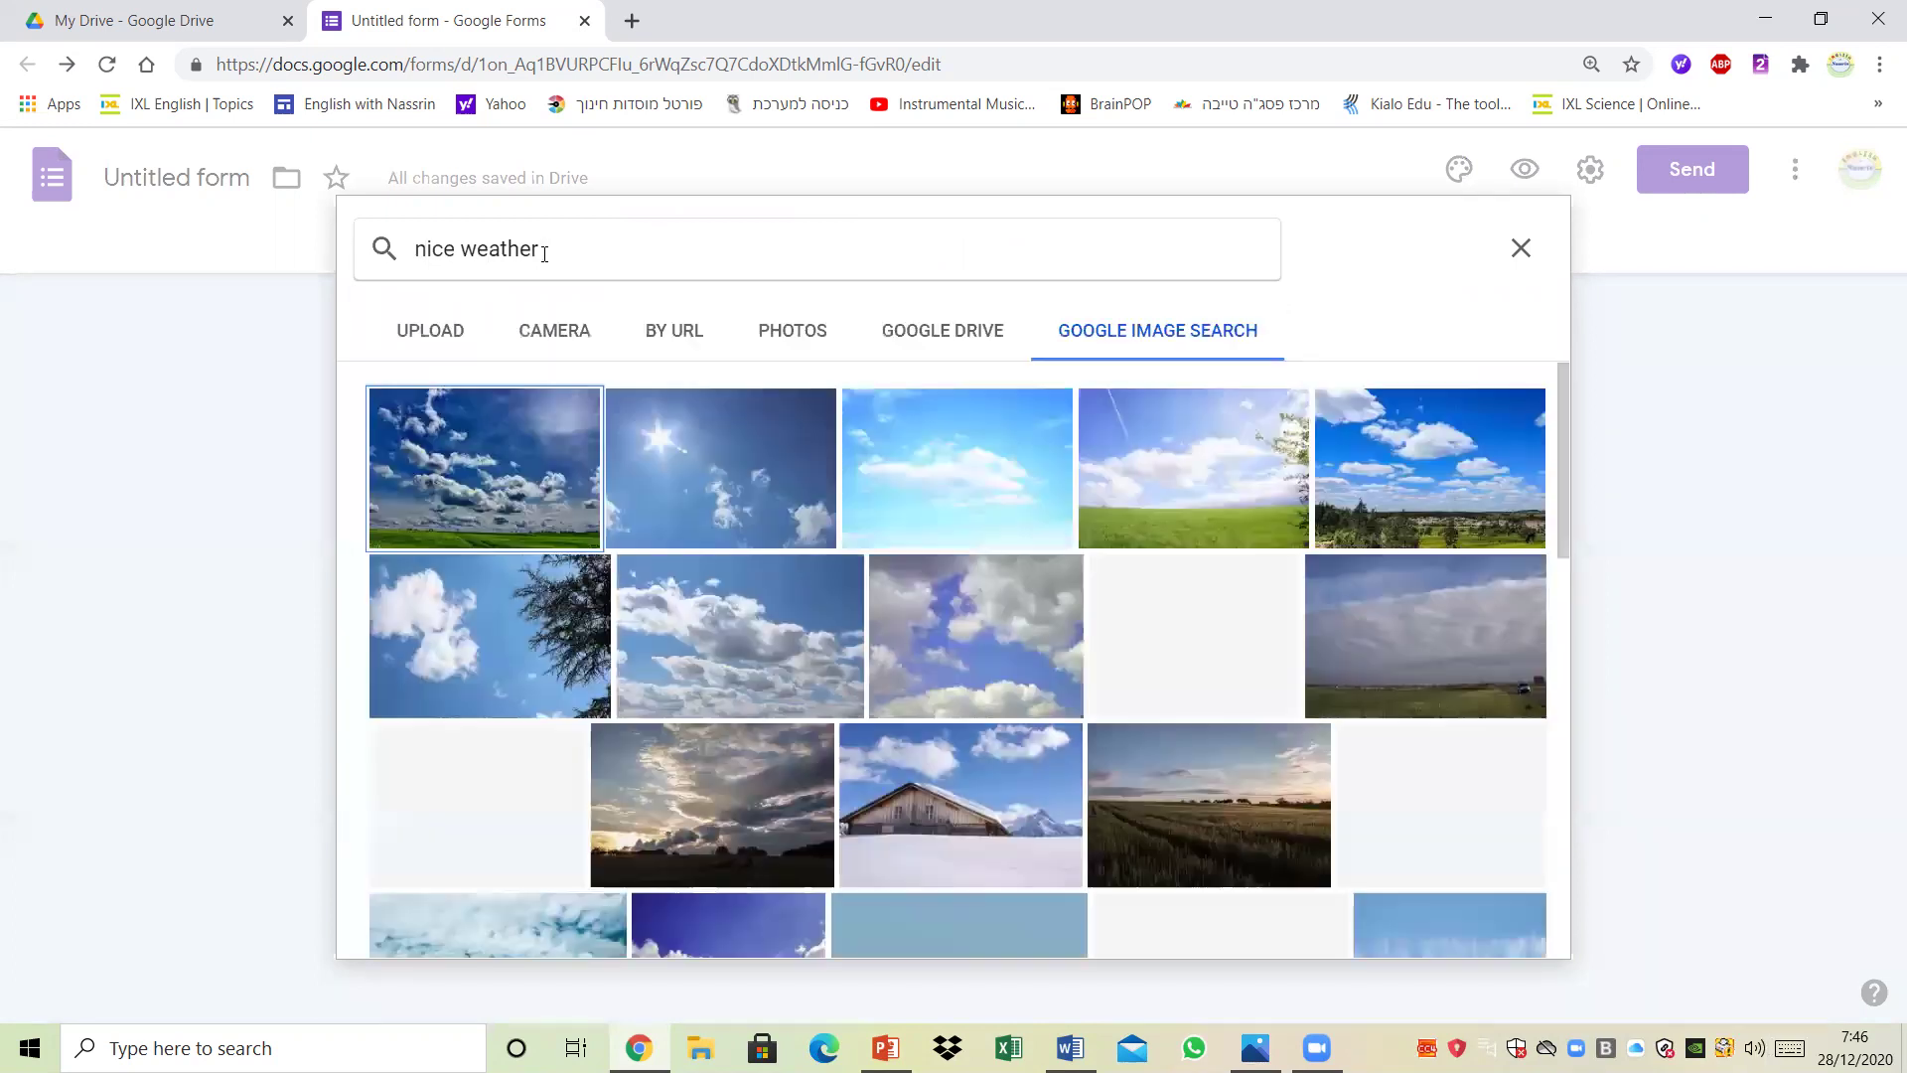
left_click(475, 812)
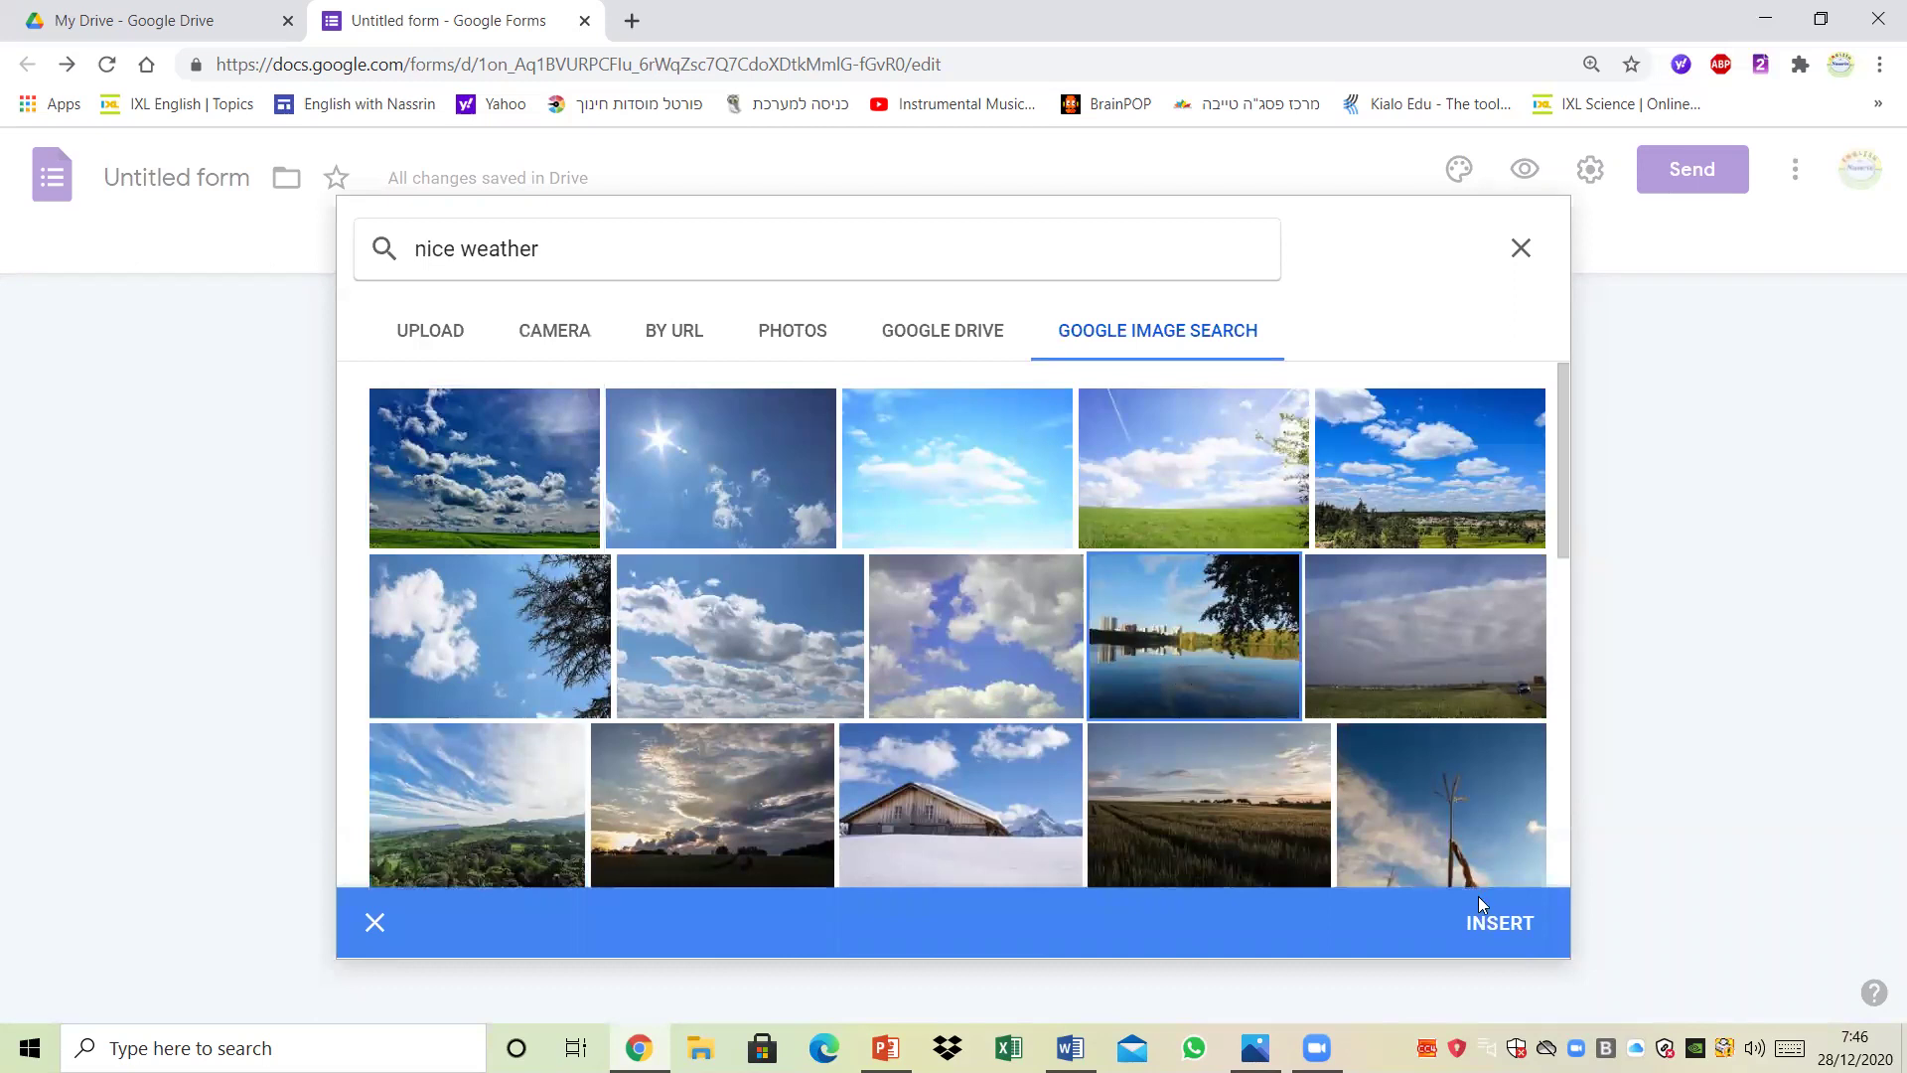
left_click(1480, 923)
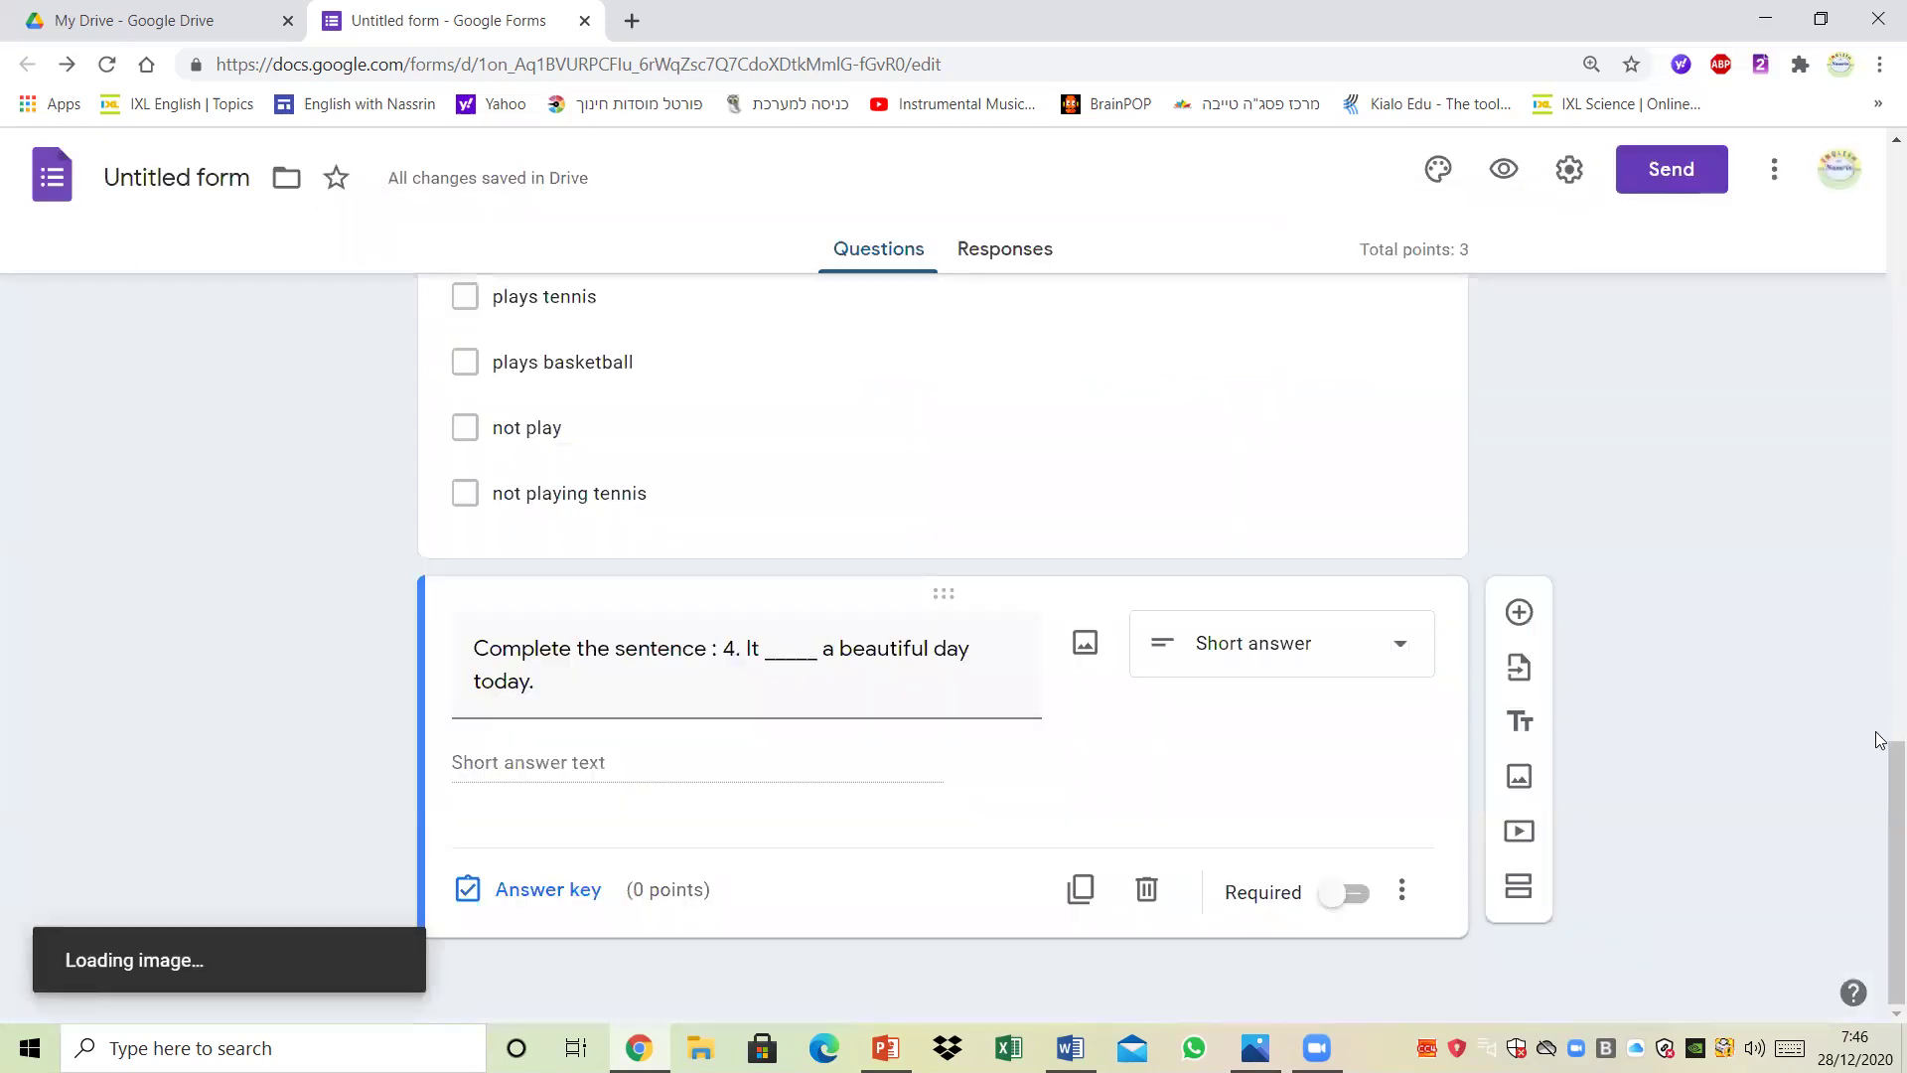
Step: Give question 4 an answer key of 1 point with only "is" accepted as correct, and make the question required
mouse_move(1880, 915)
left_mouse_down()
mouse_move(1881, 962)
mouse_move(1881, 569)
mouse_move(1880, 921)
left_mouse_up()
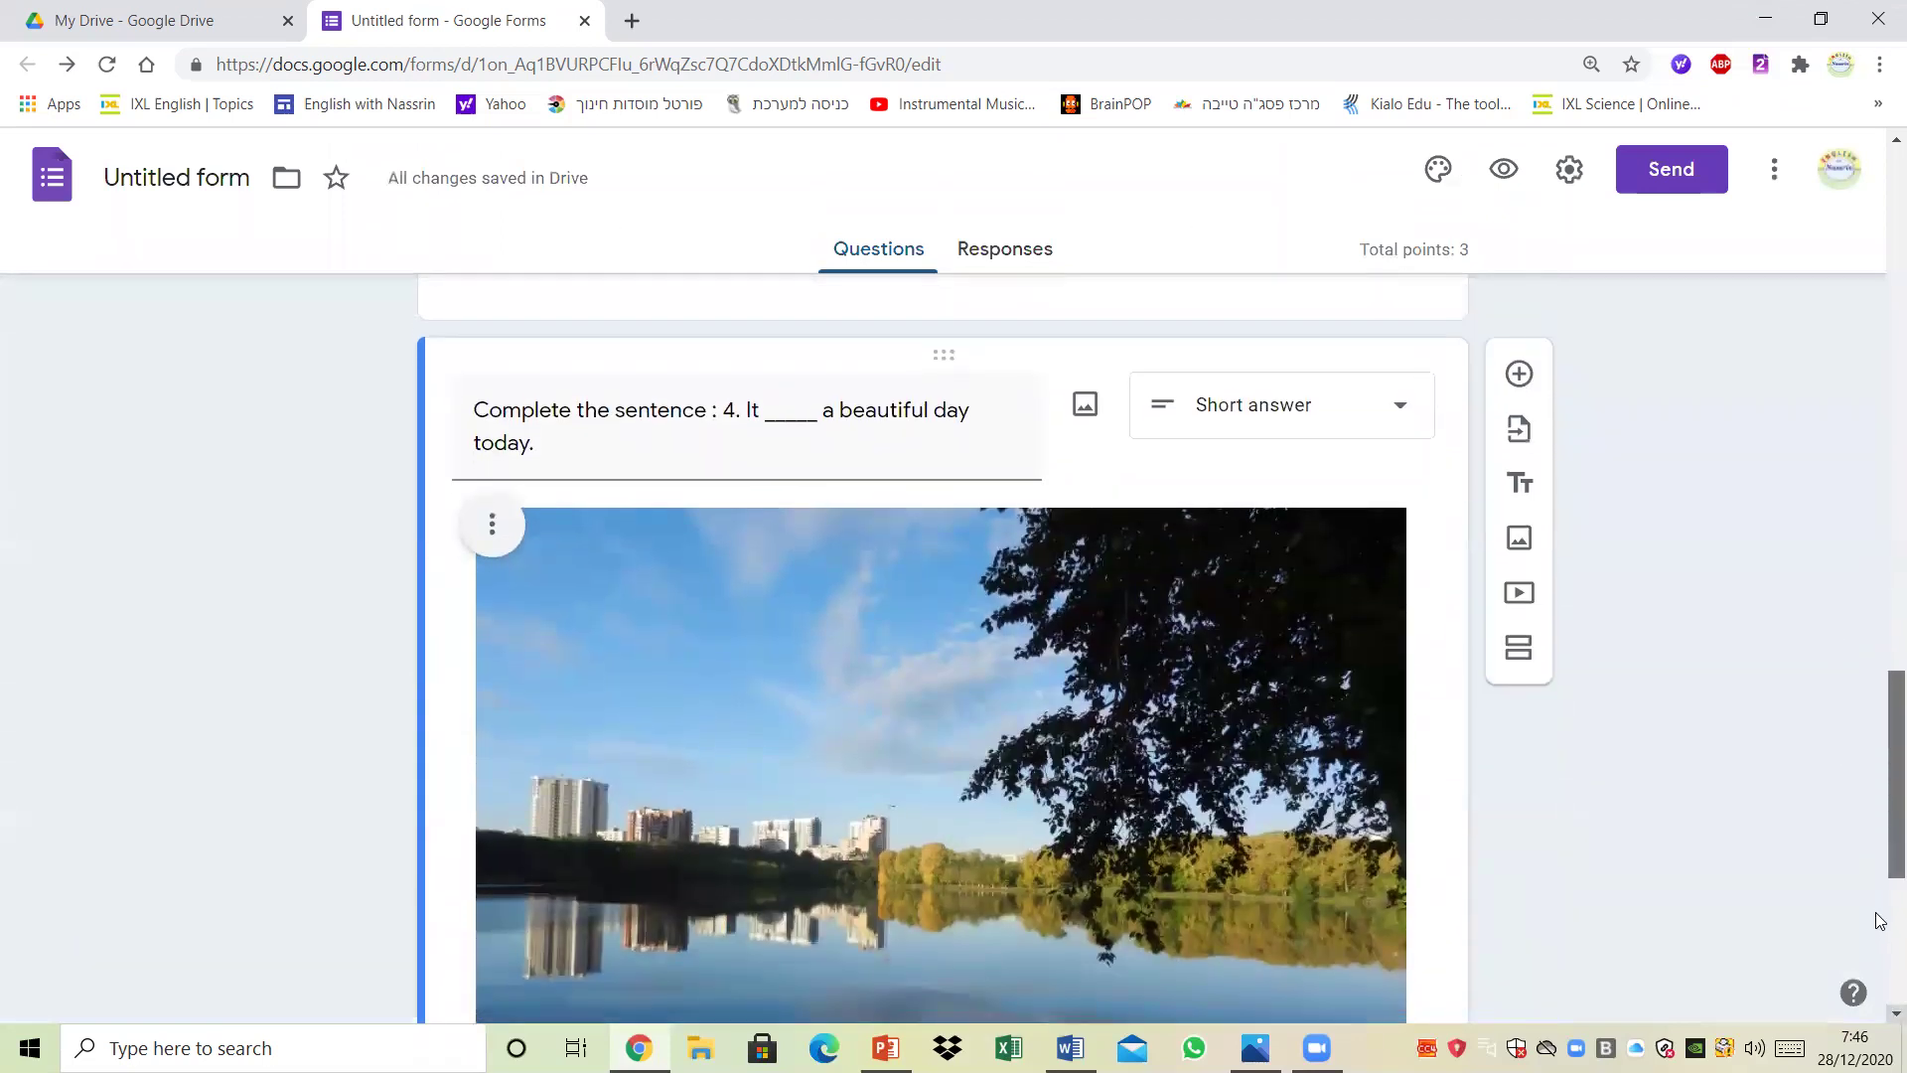
scroll(1880, 921, "down", 5)
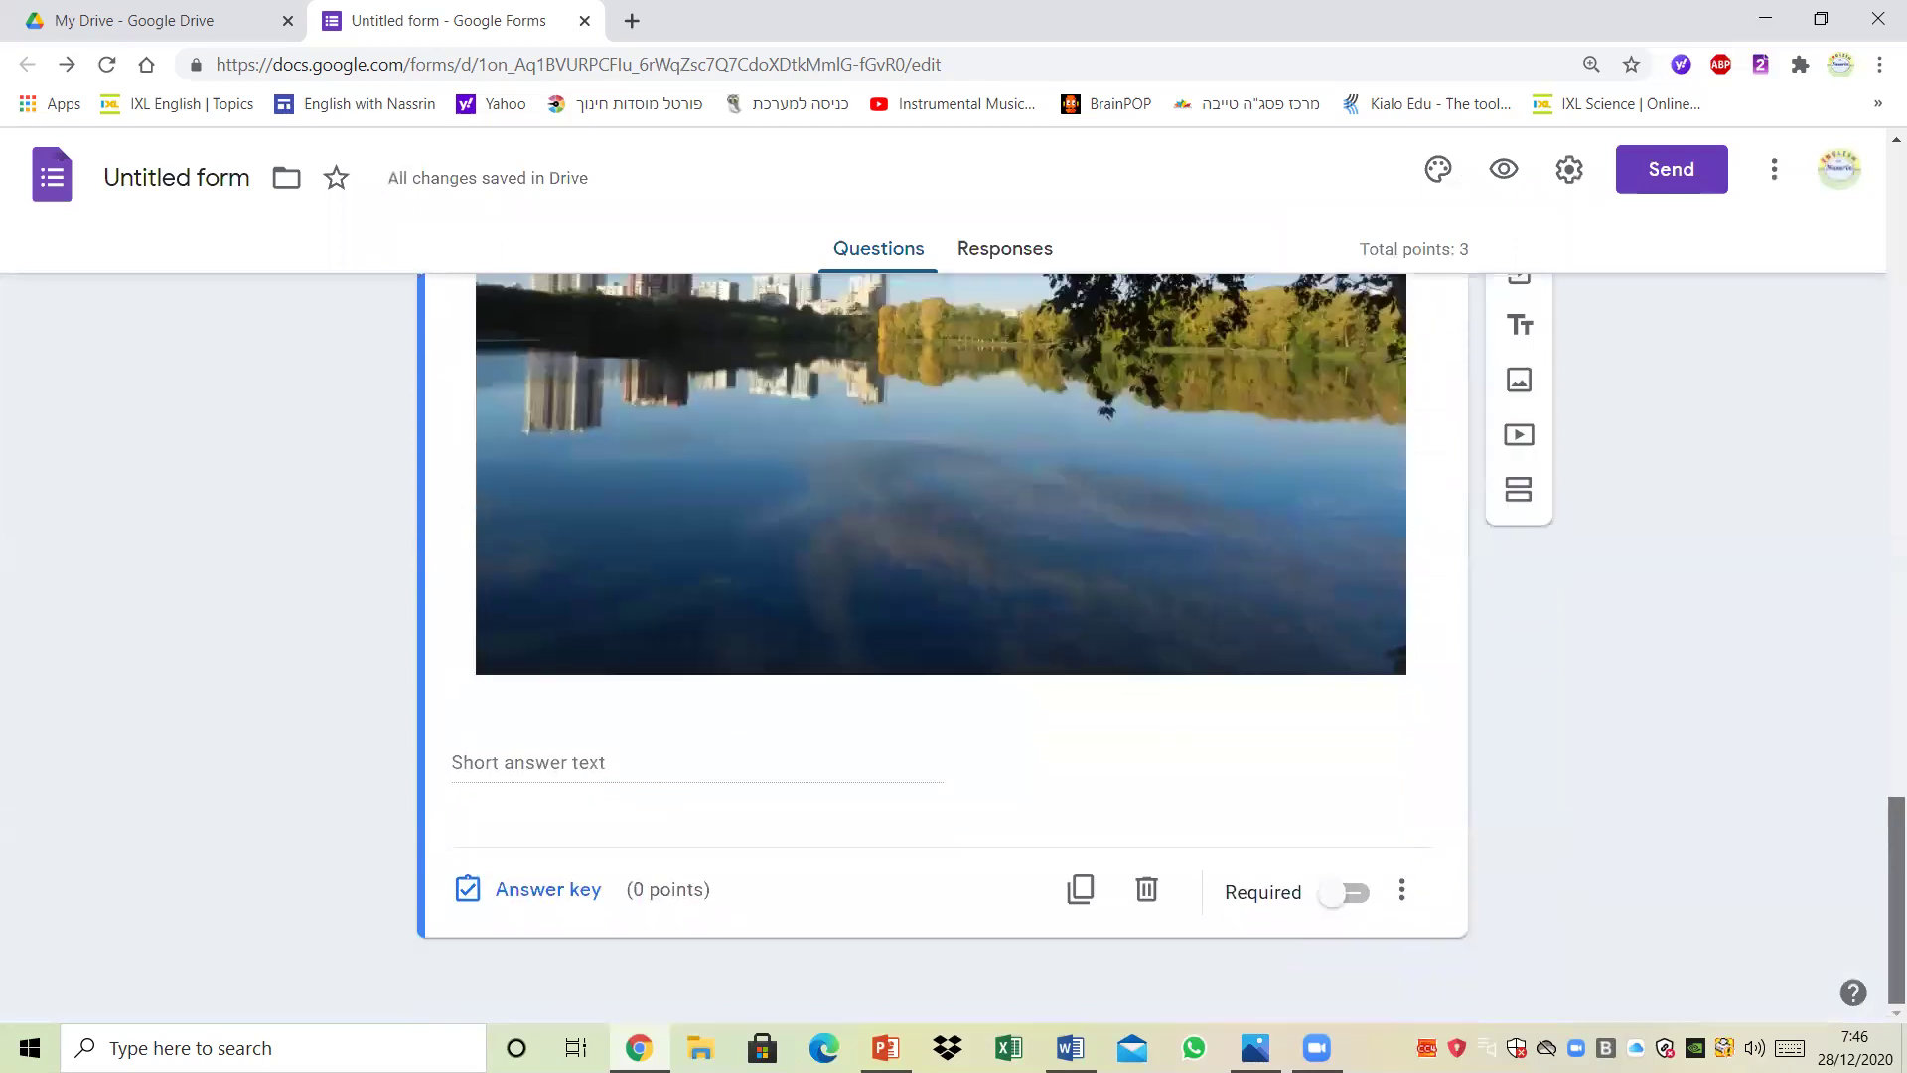
left_click(517, 887)
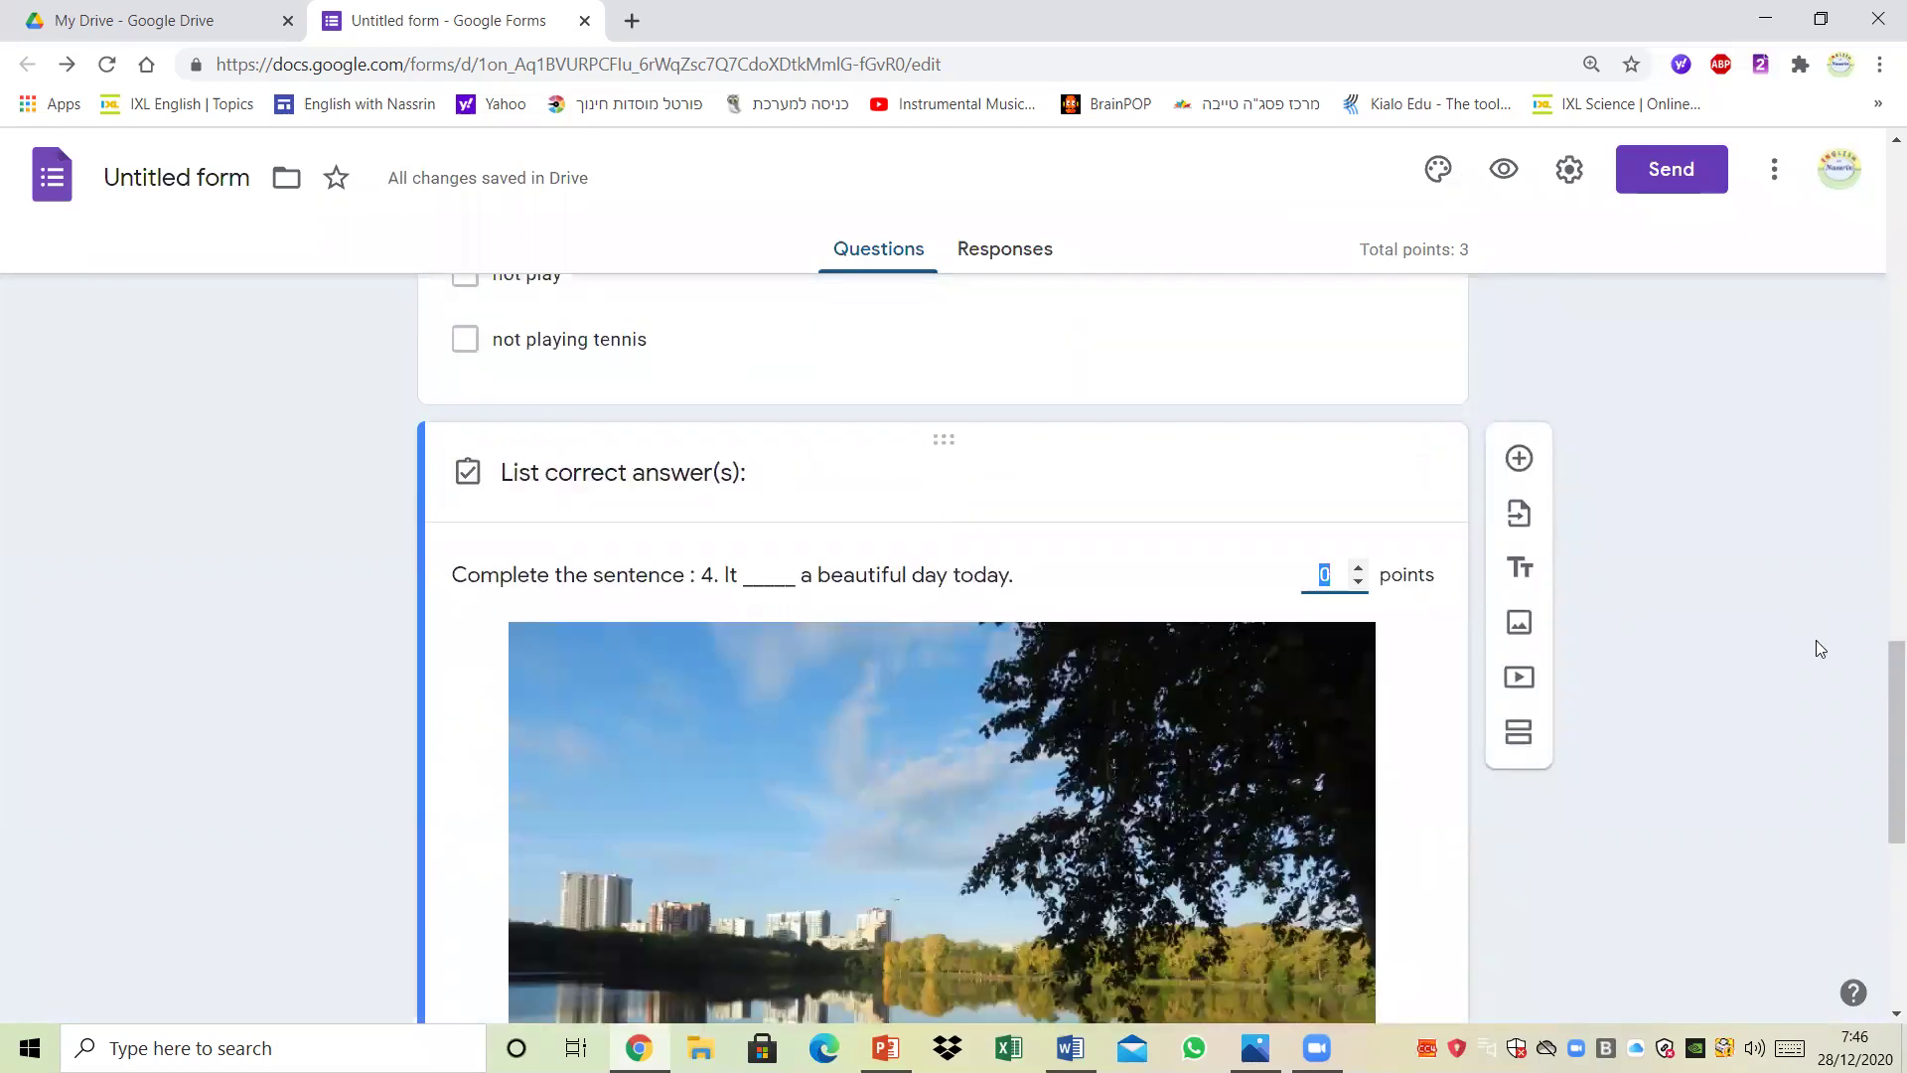
left_click(1358, 565)
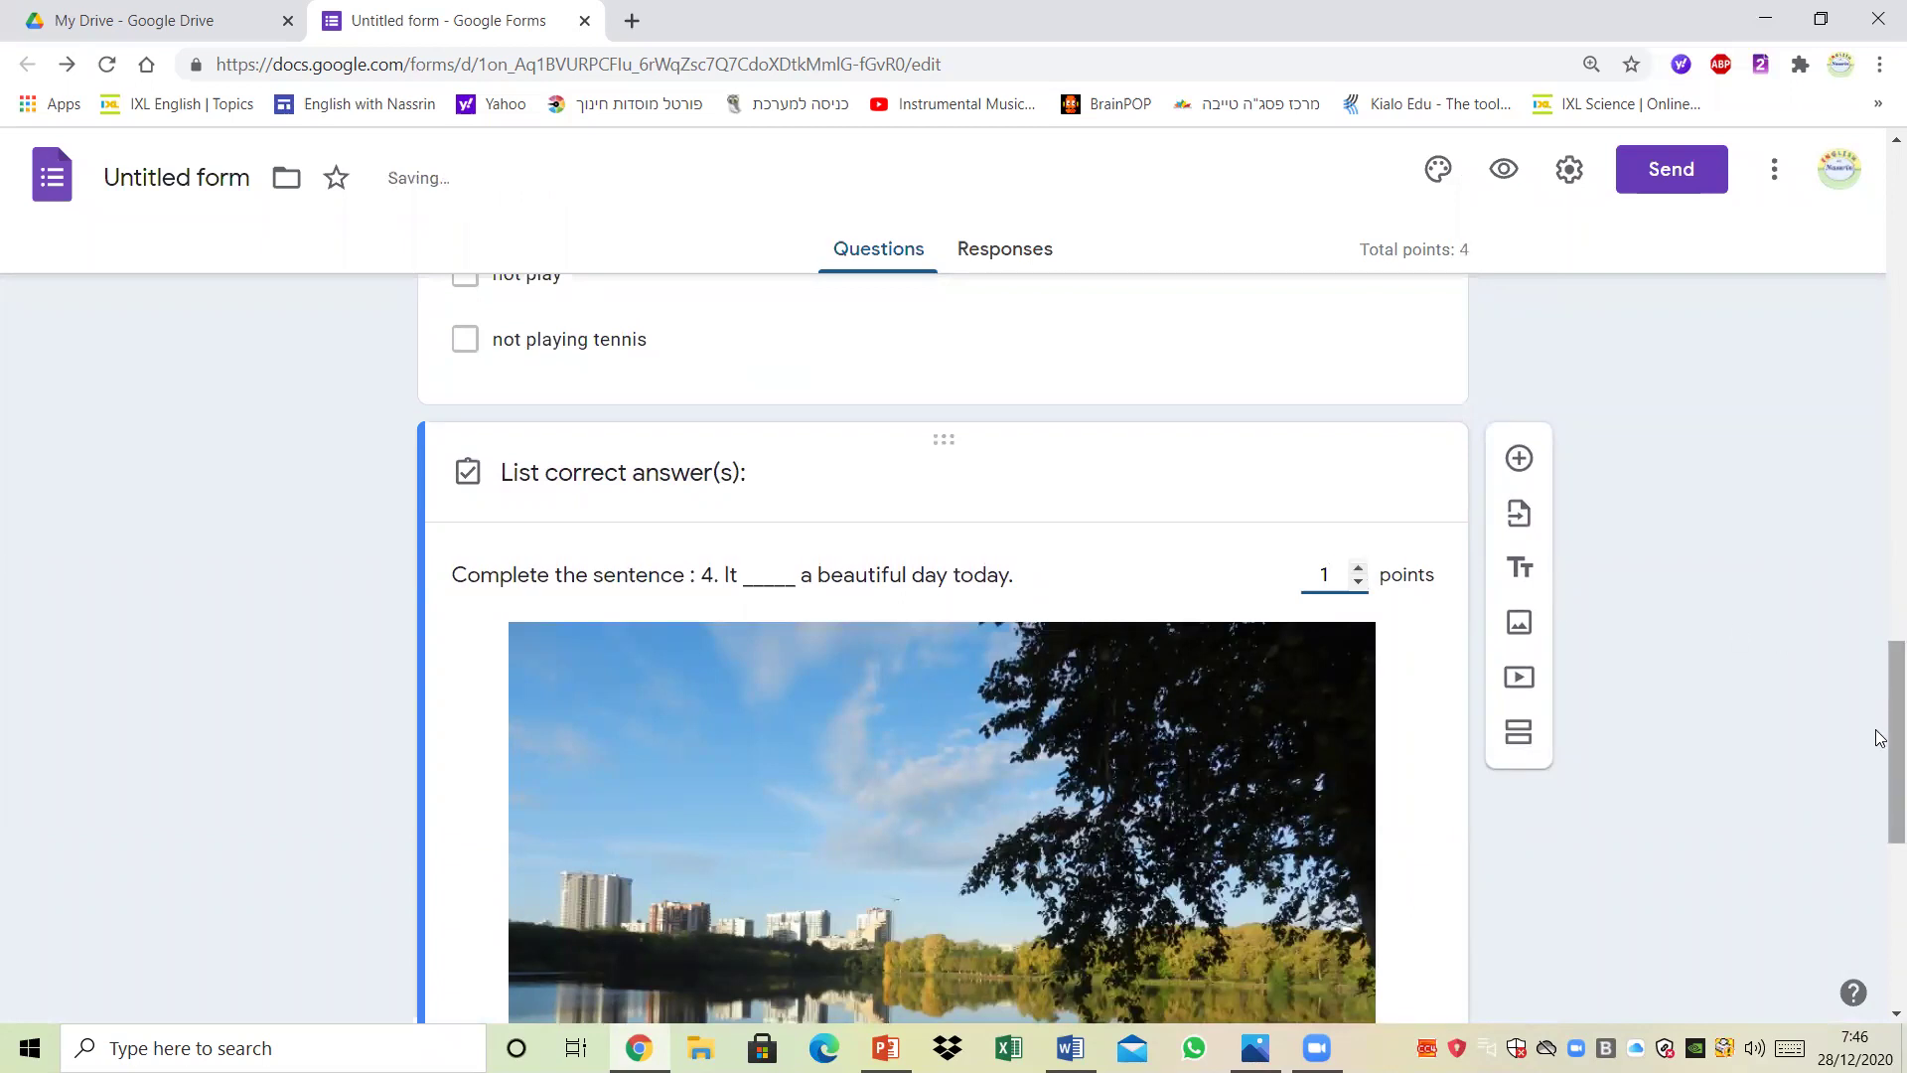
left_click_drag(1886, 732, 1881, 894)
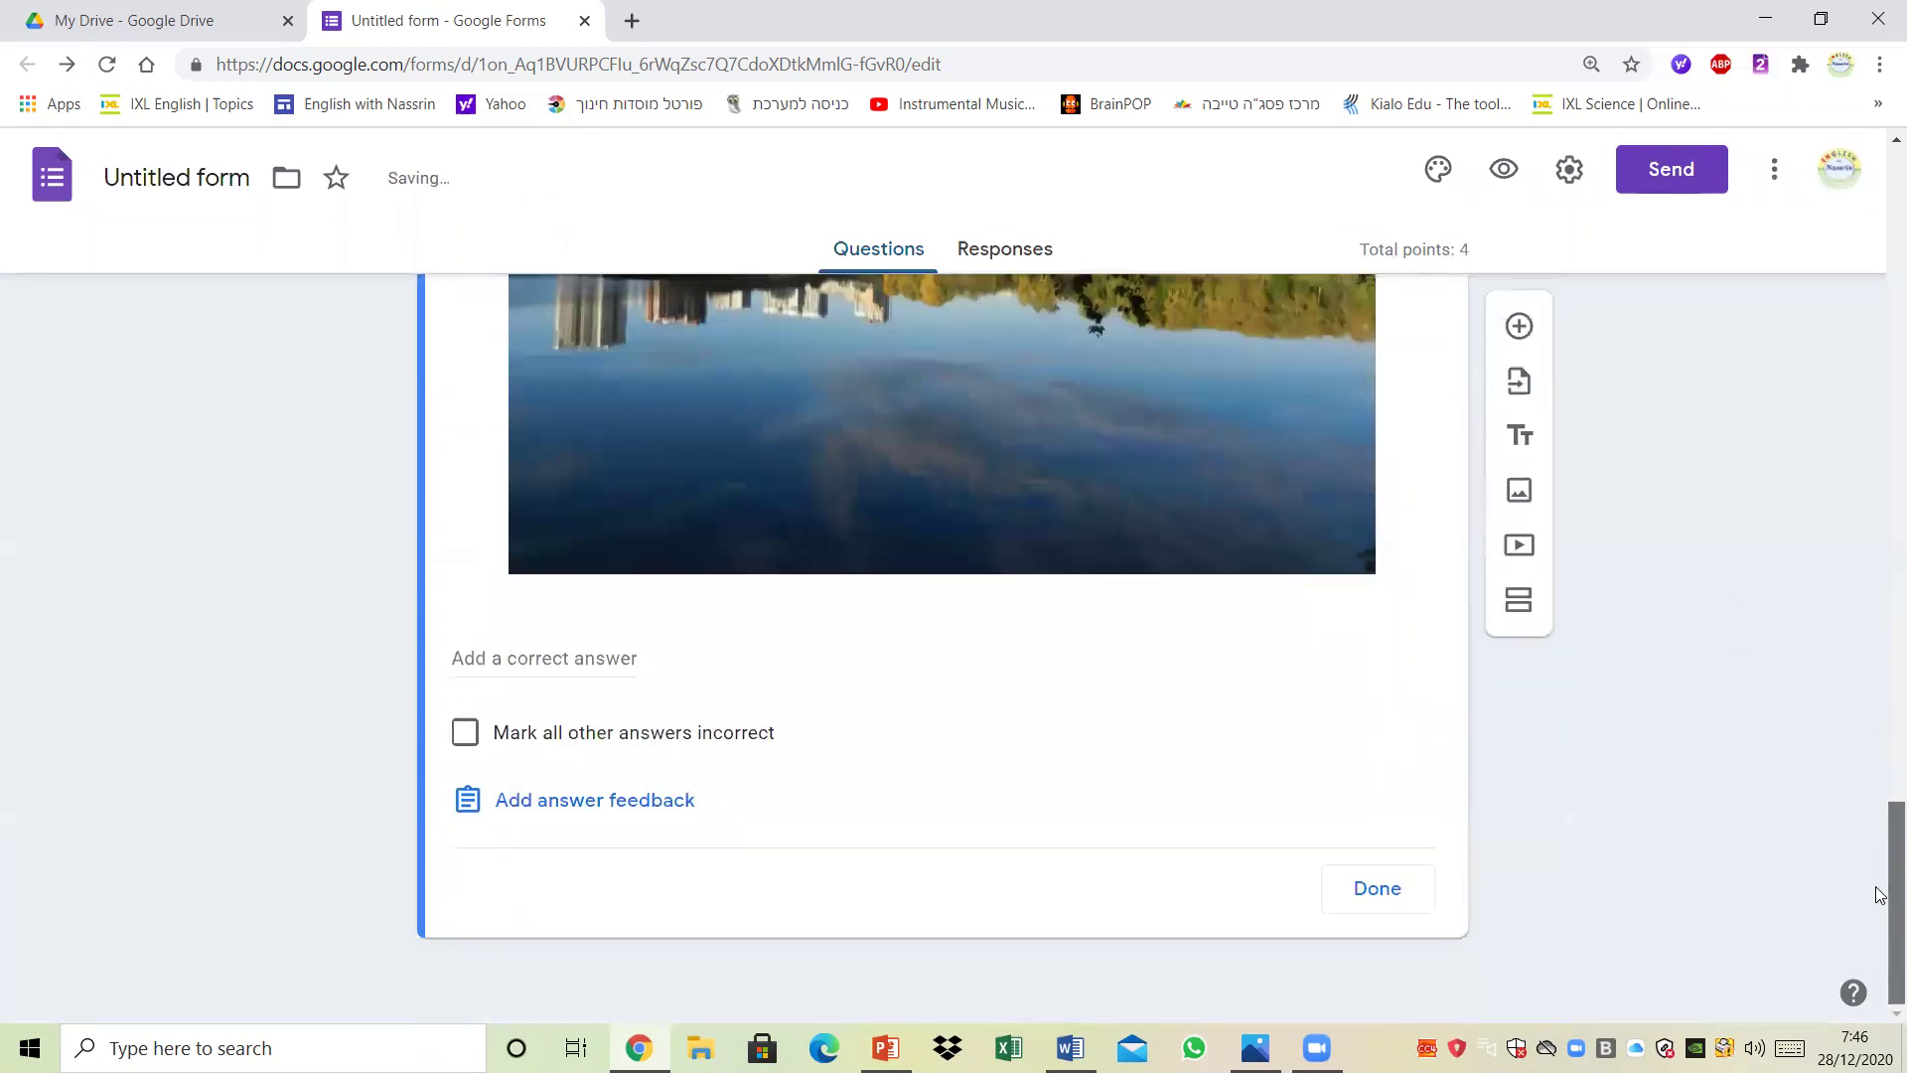
left_click(557, 655)
type("is")
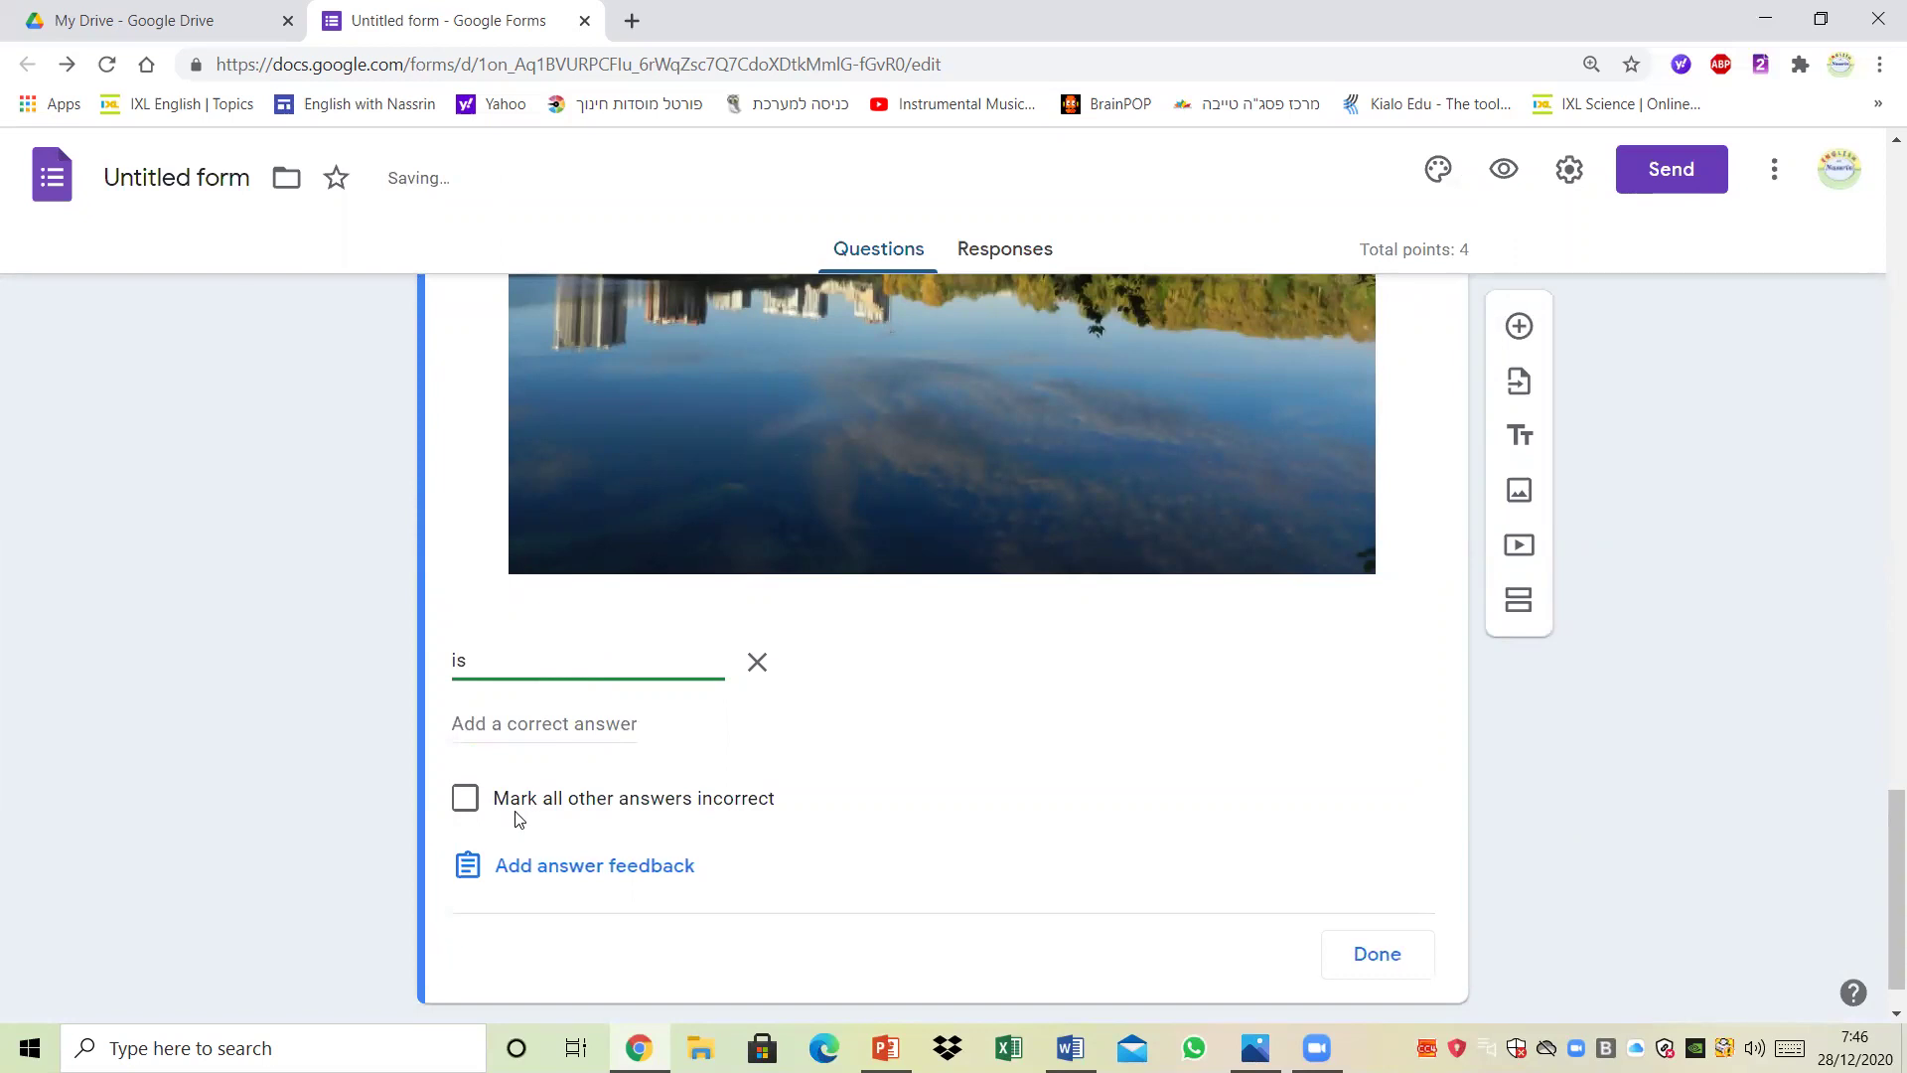
left_click(464, 797)
left_click(1381, 954)
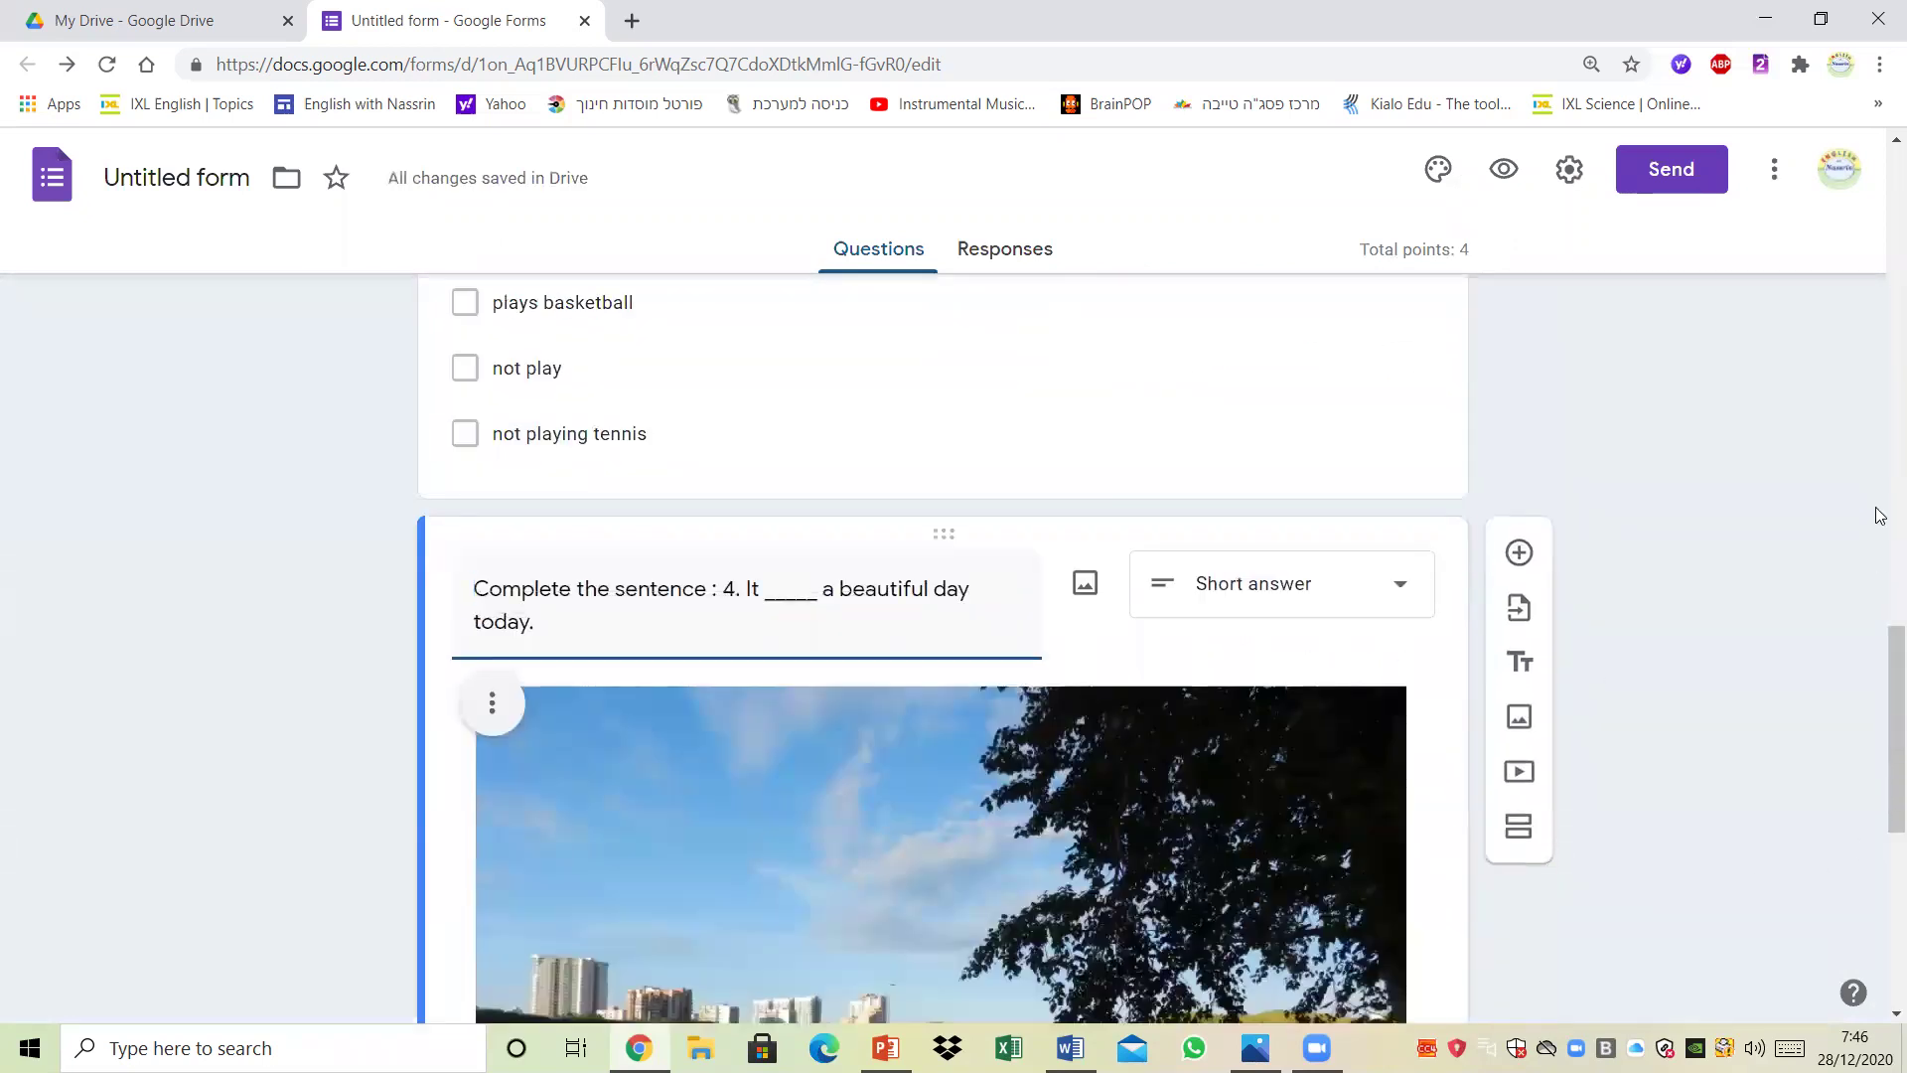
left_click_drag(1882, 626, 1879, 934)
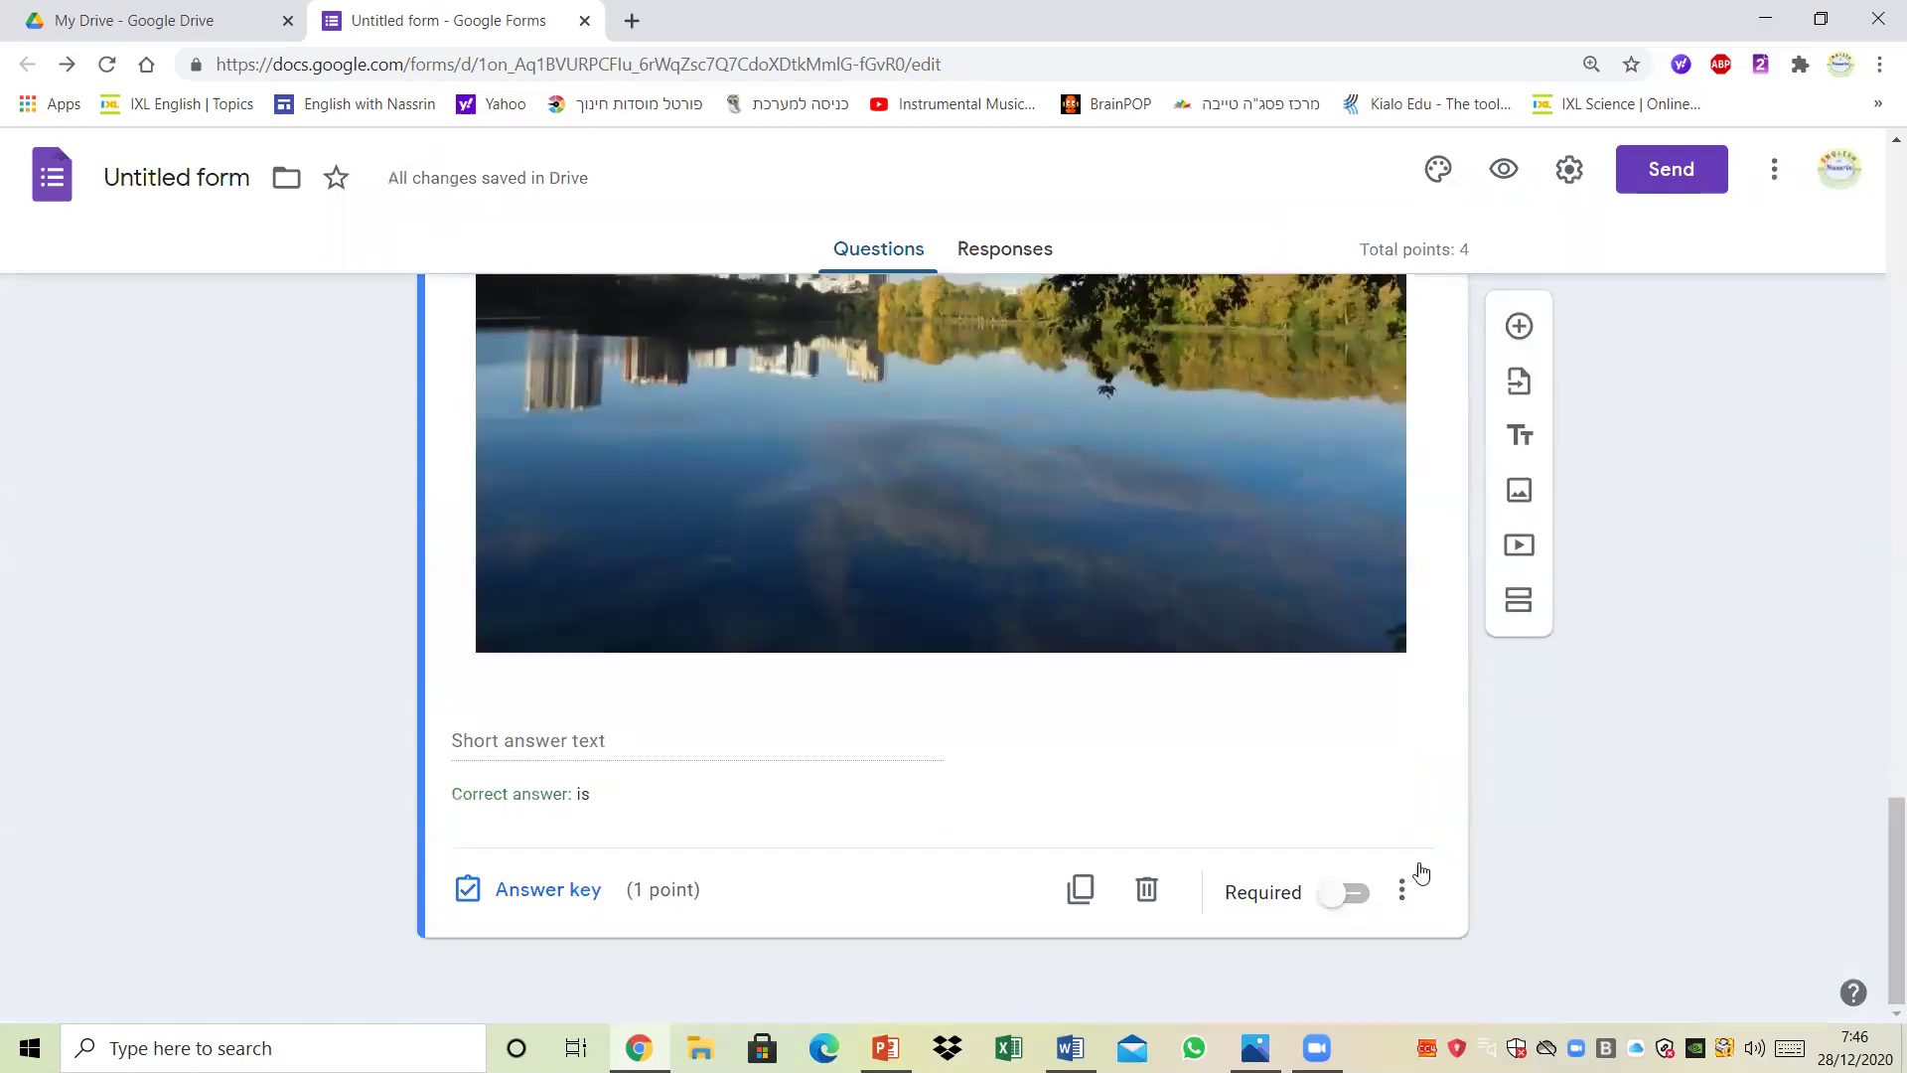
left_click(1341, 894)
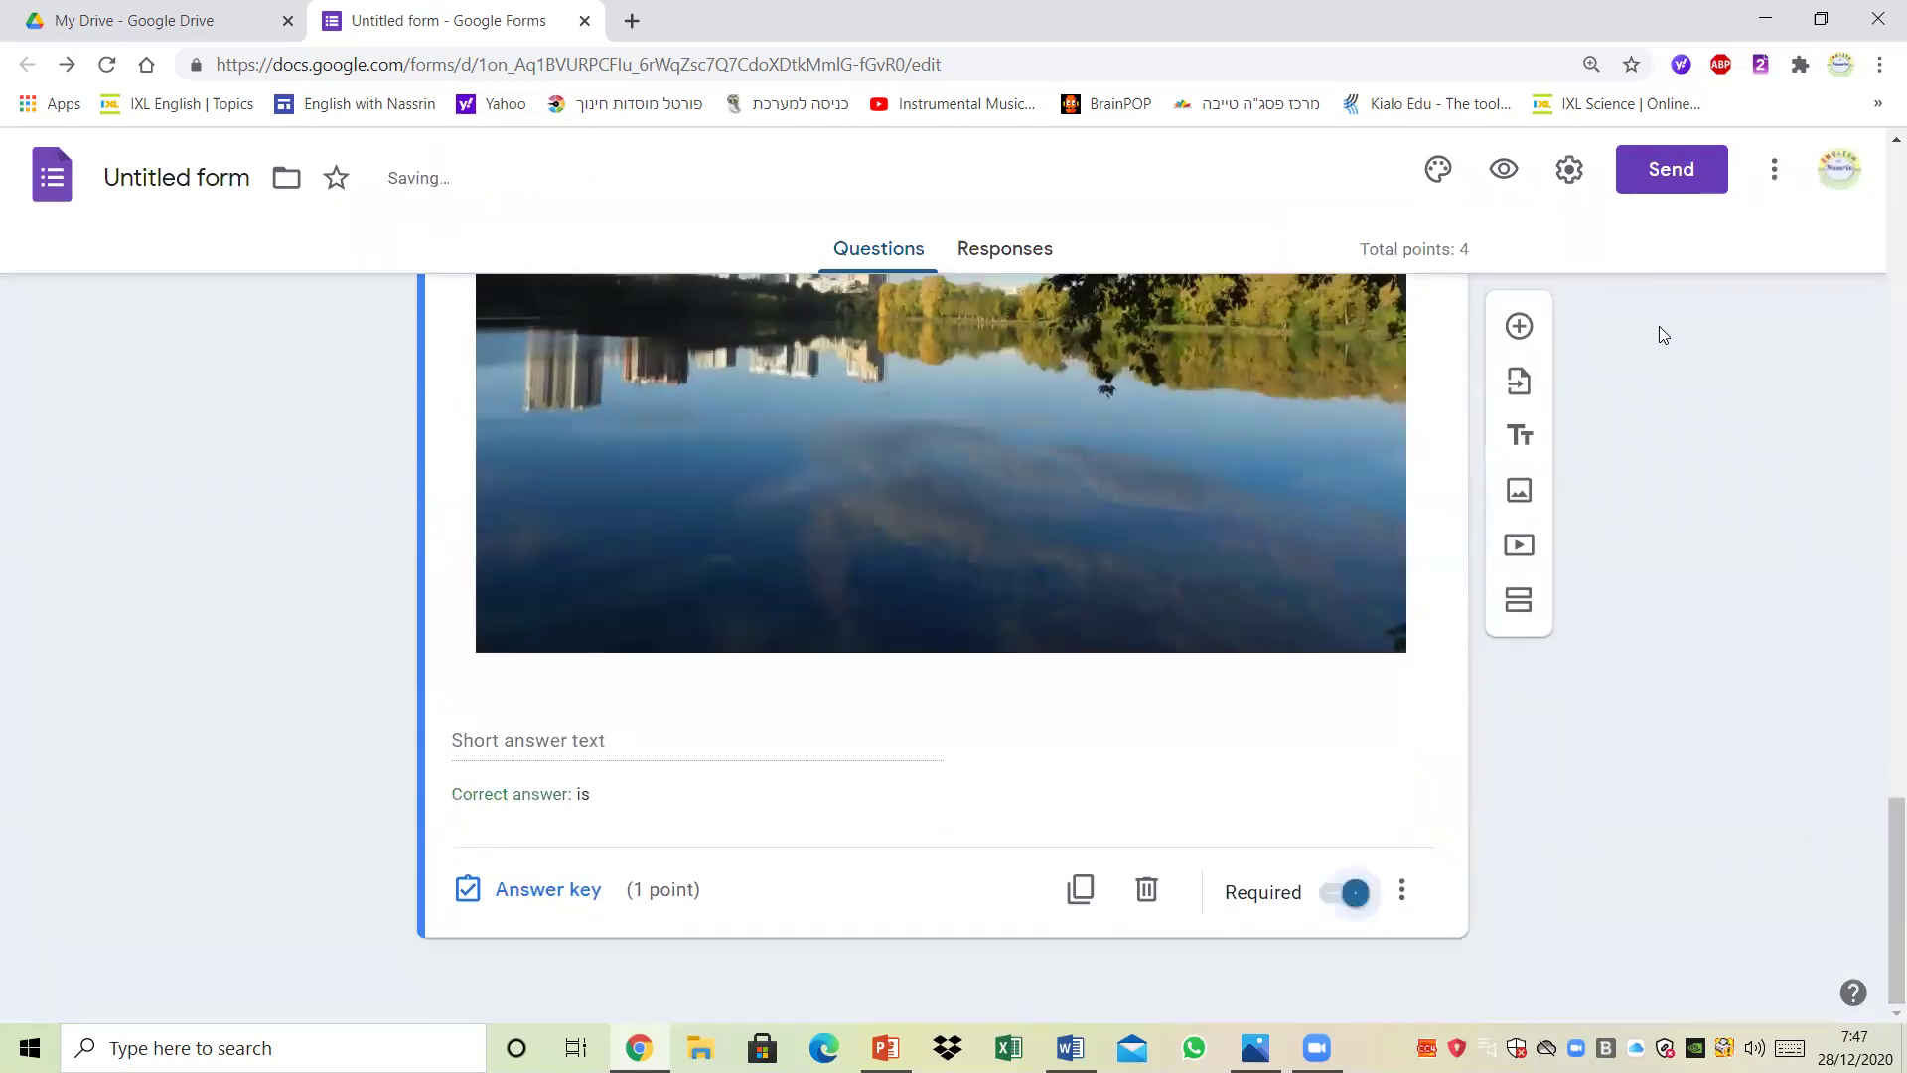
Step: Add a Paragraph question reading "Write three things you do every morning."
left_click(1519, 326)
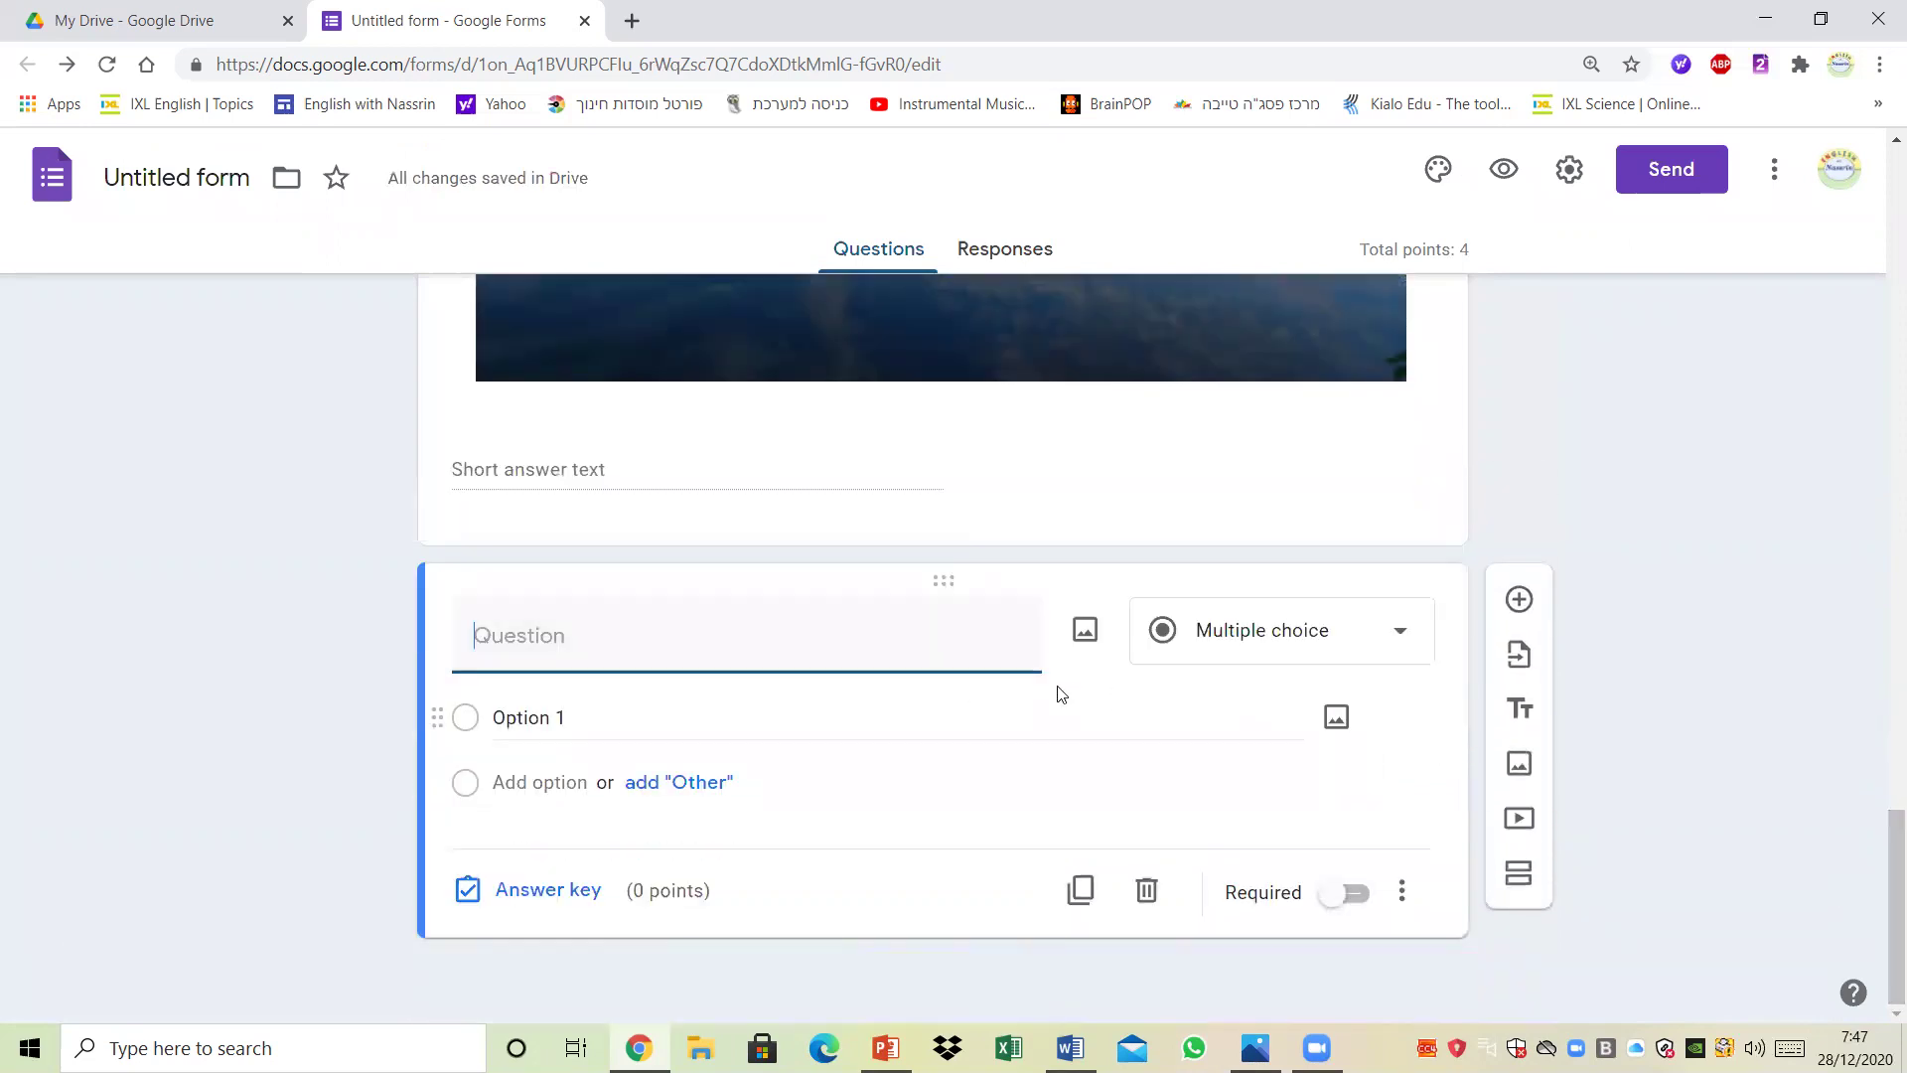
left_click(1244, 652)
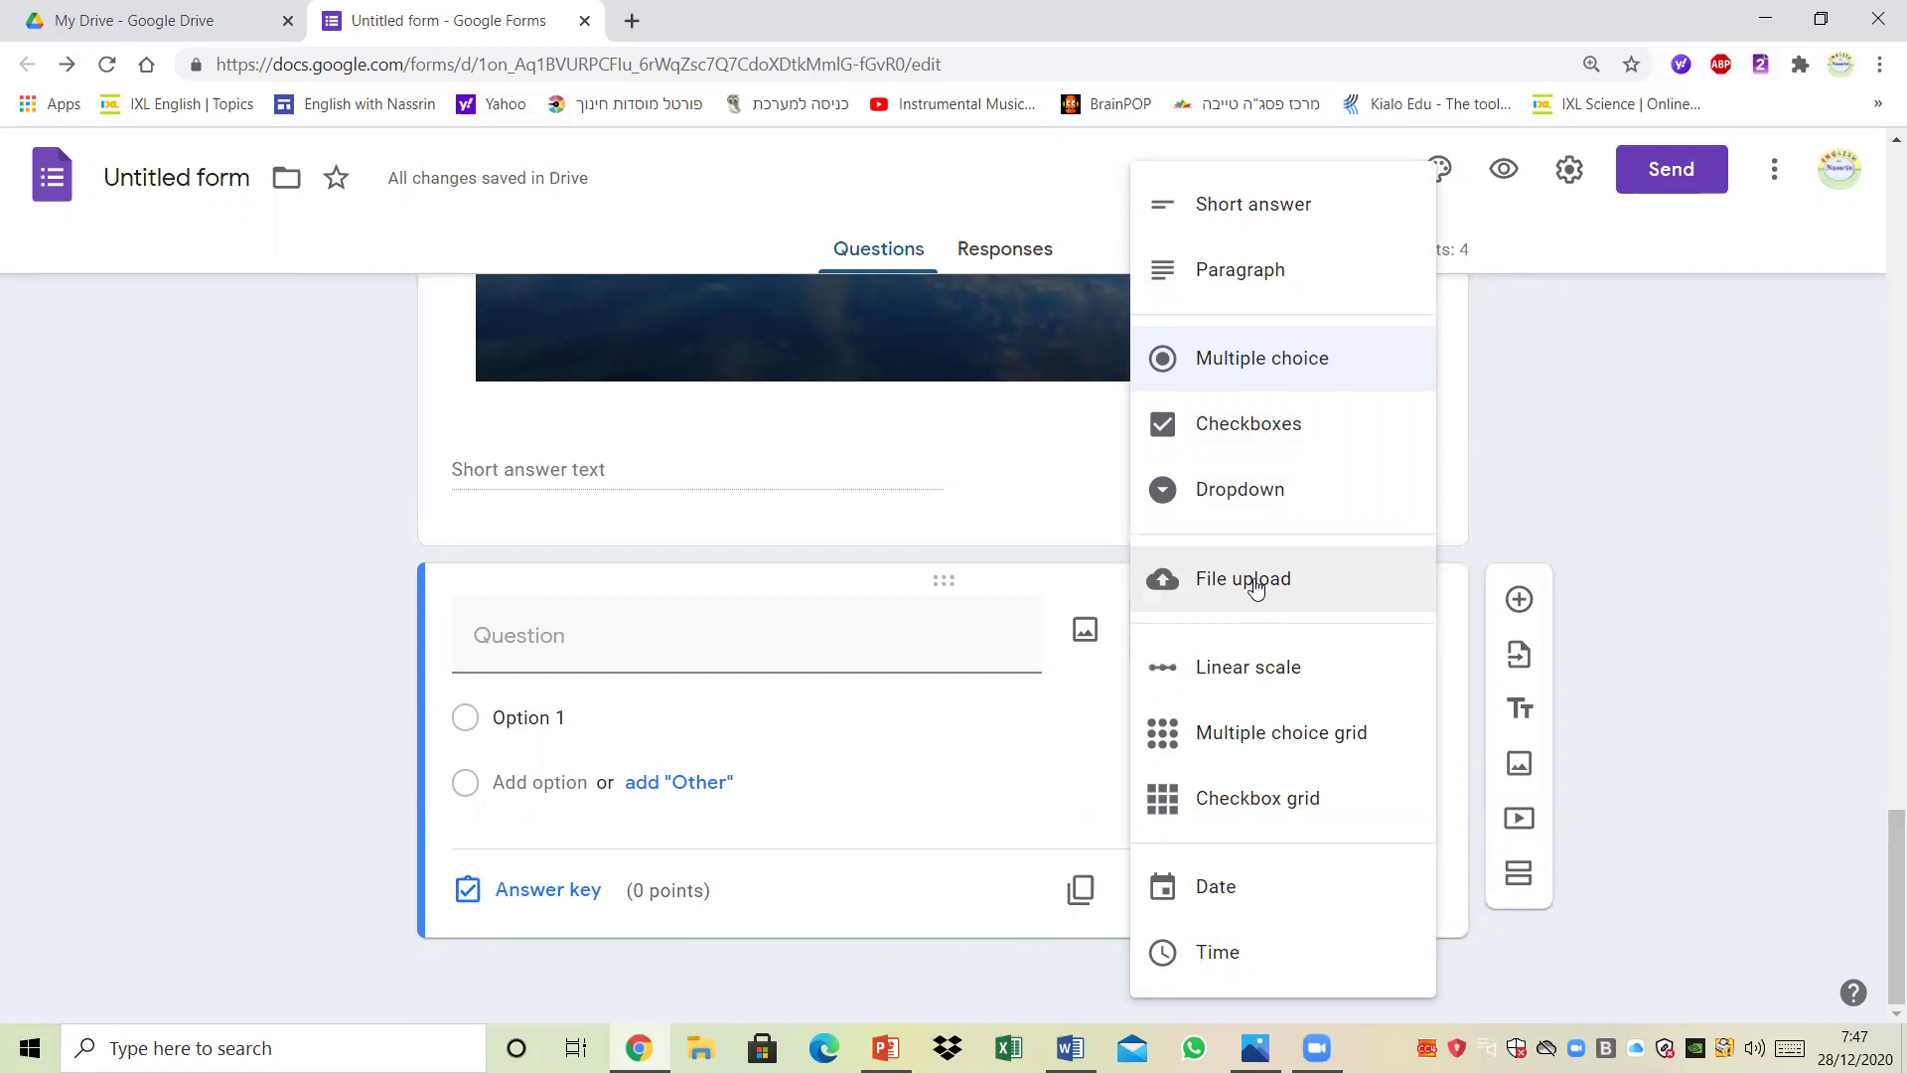
left_click(1253, 288)
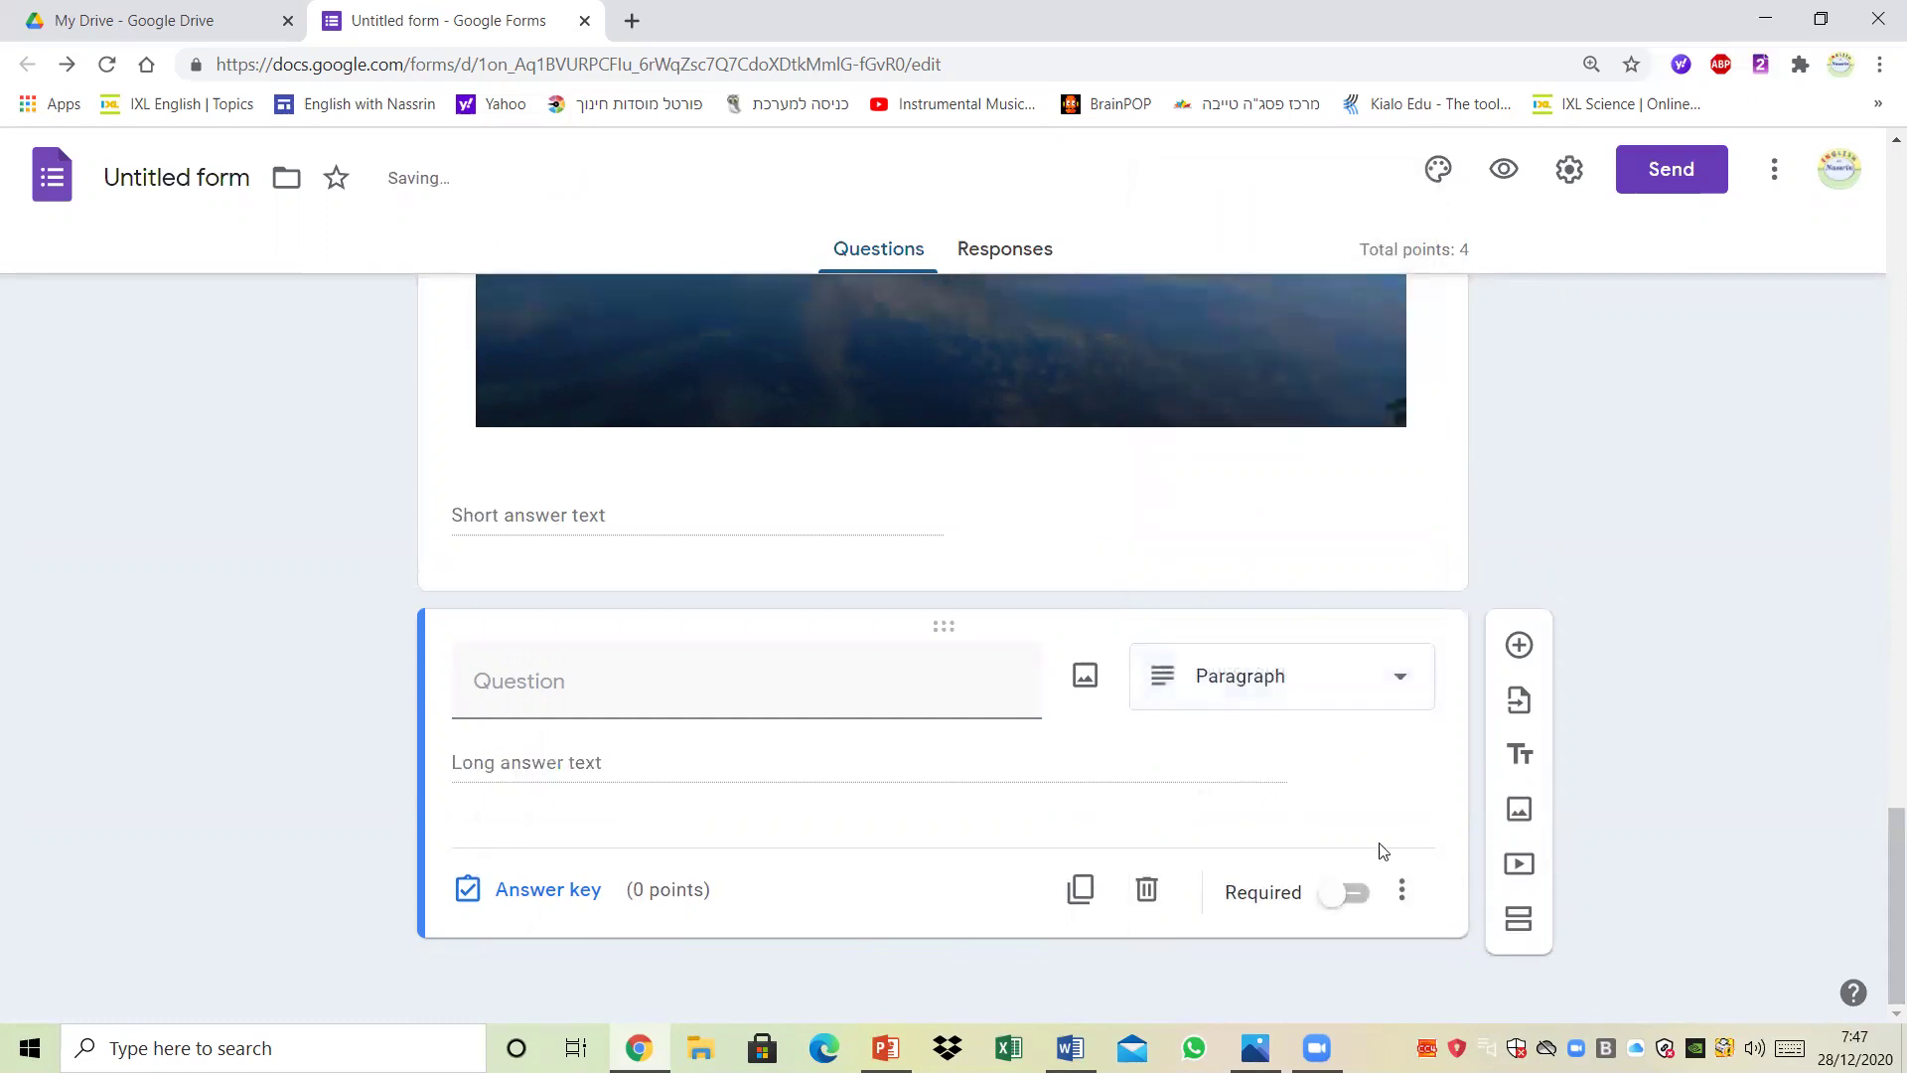
left_click(849, 688)
type("Write")
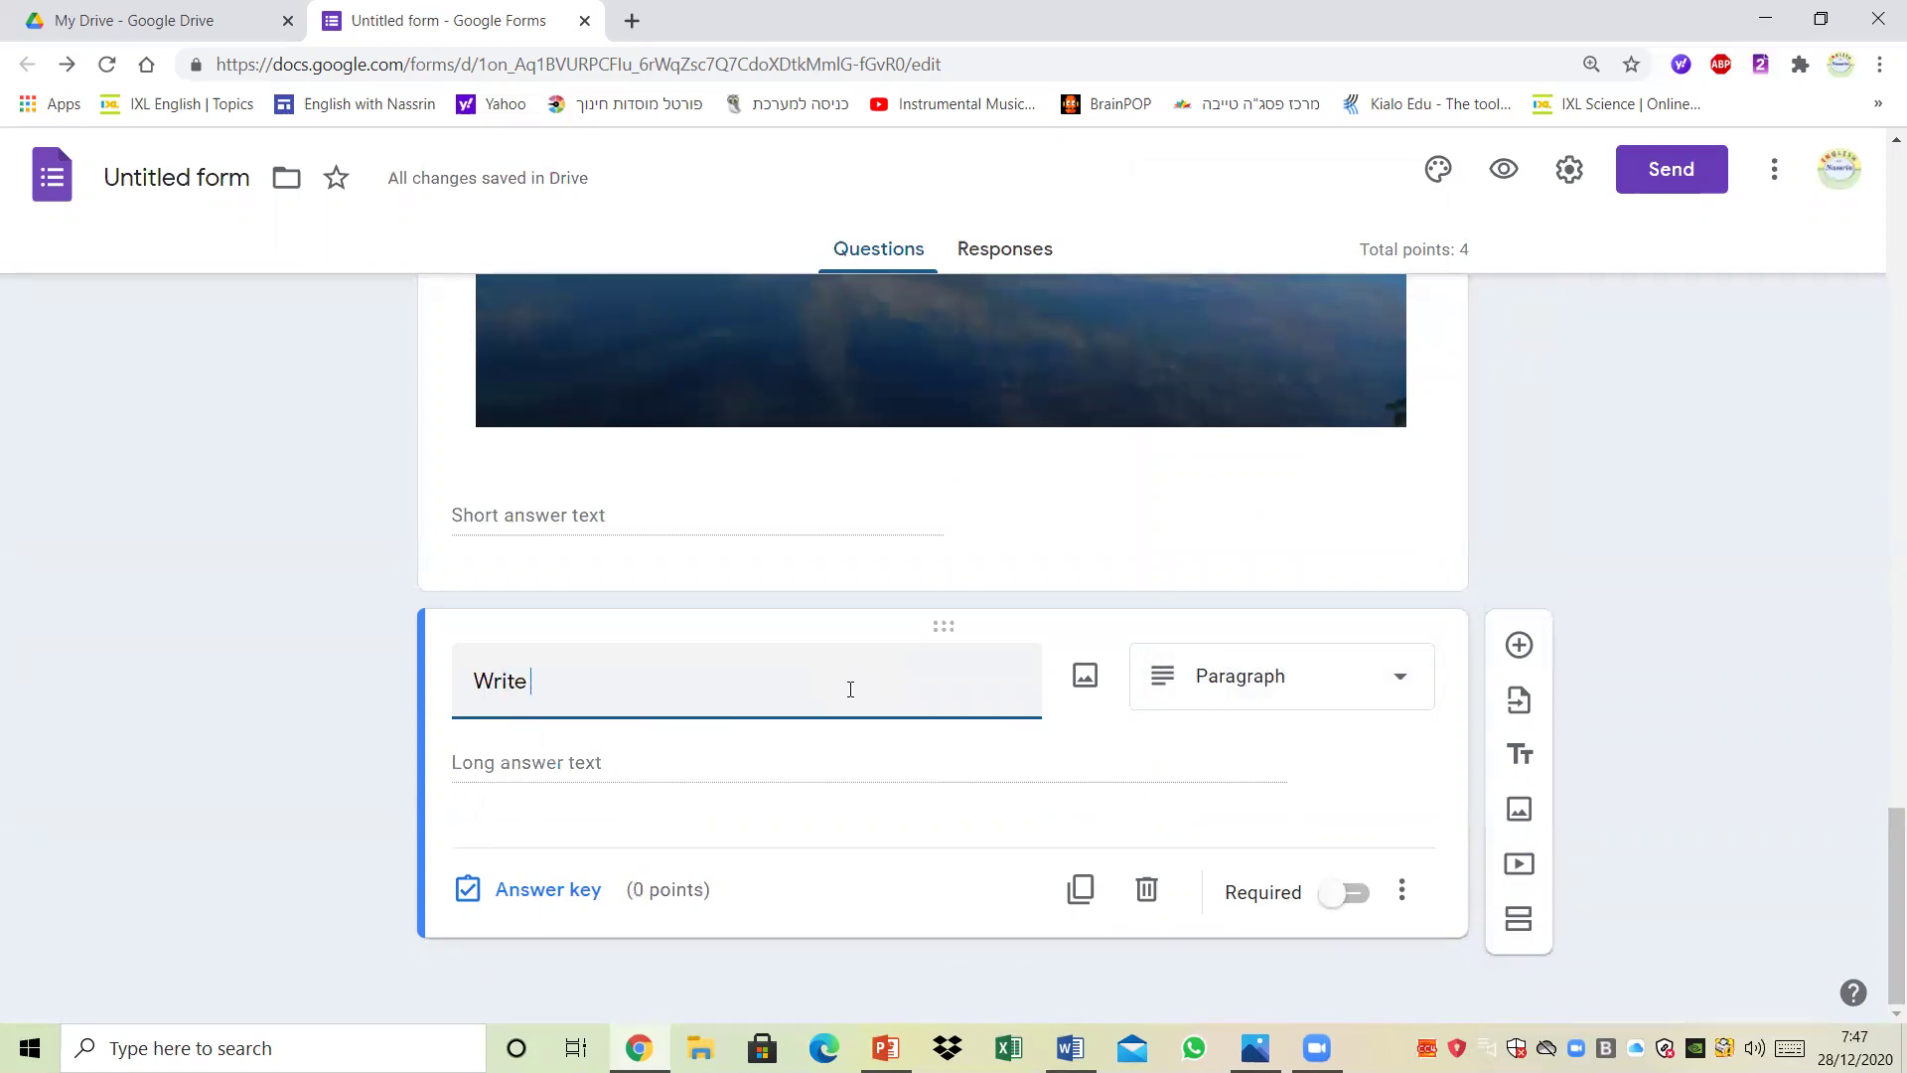
type(" three things")
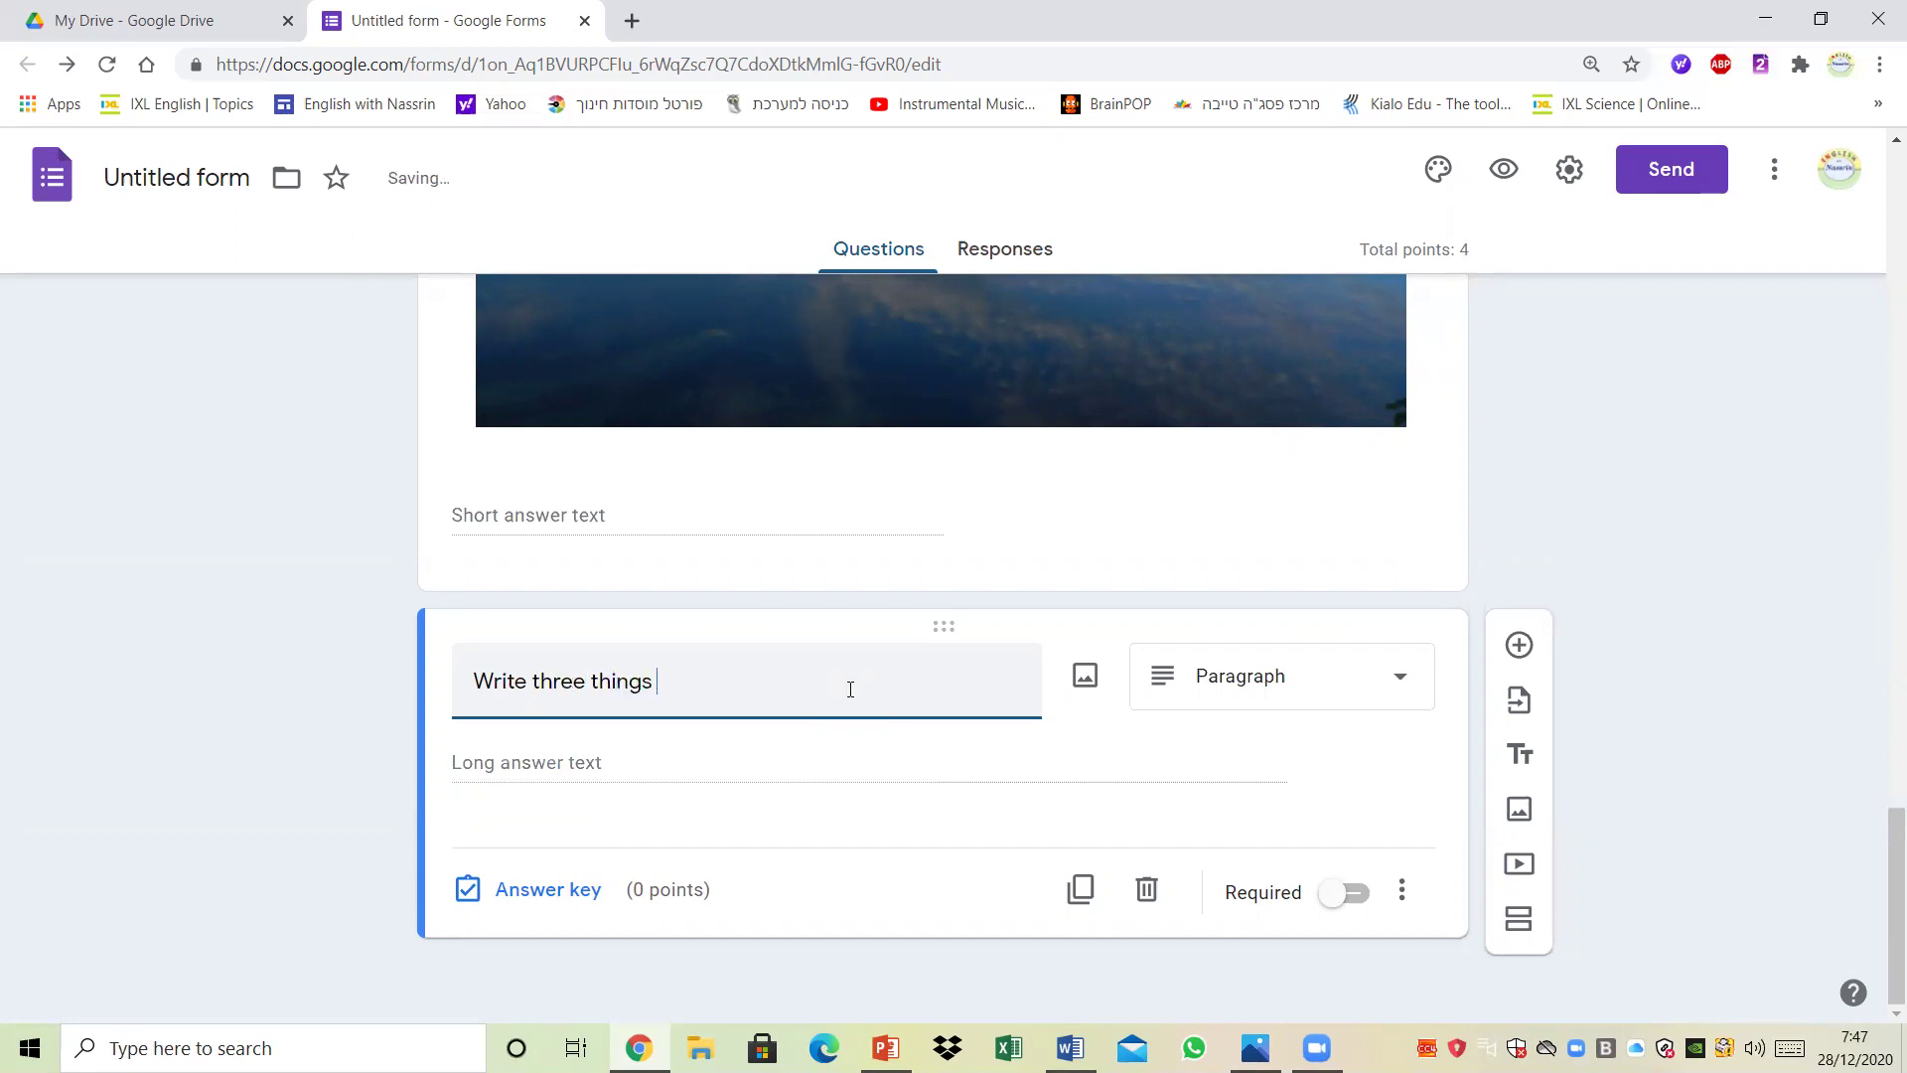
type(" you do every morning.")
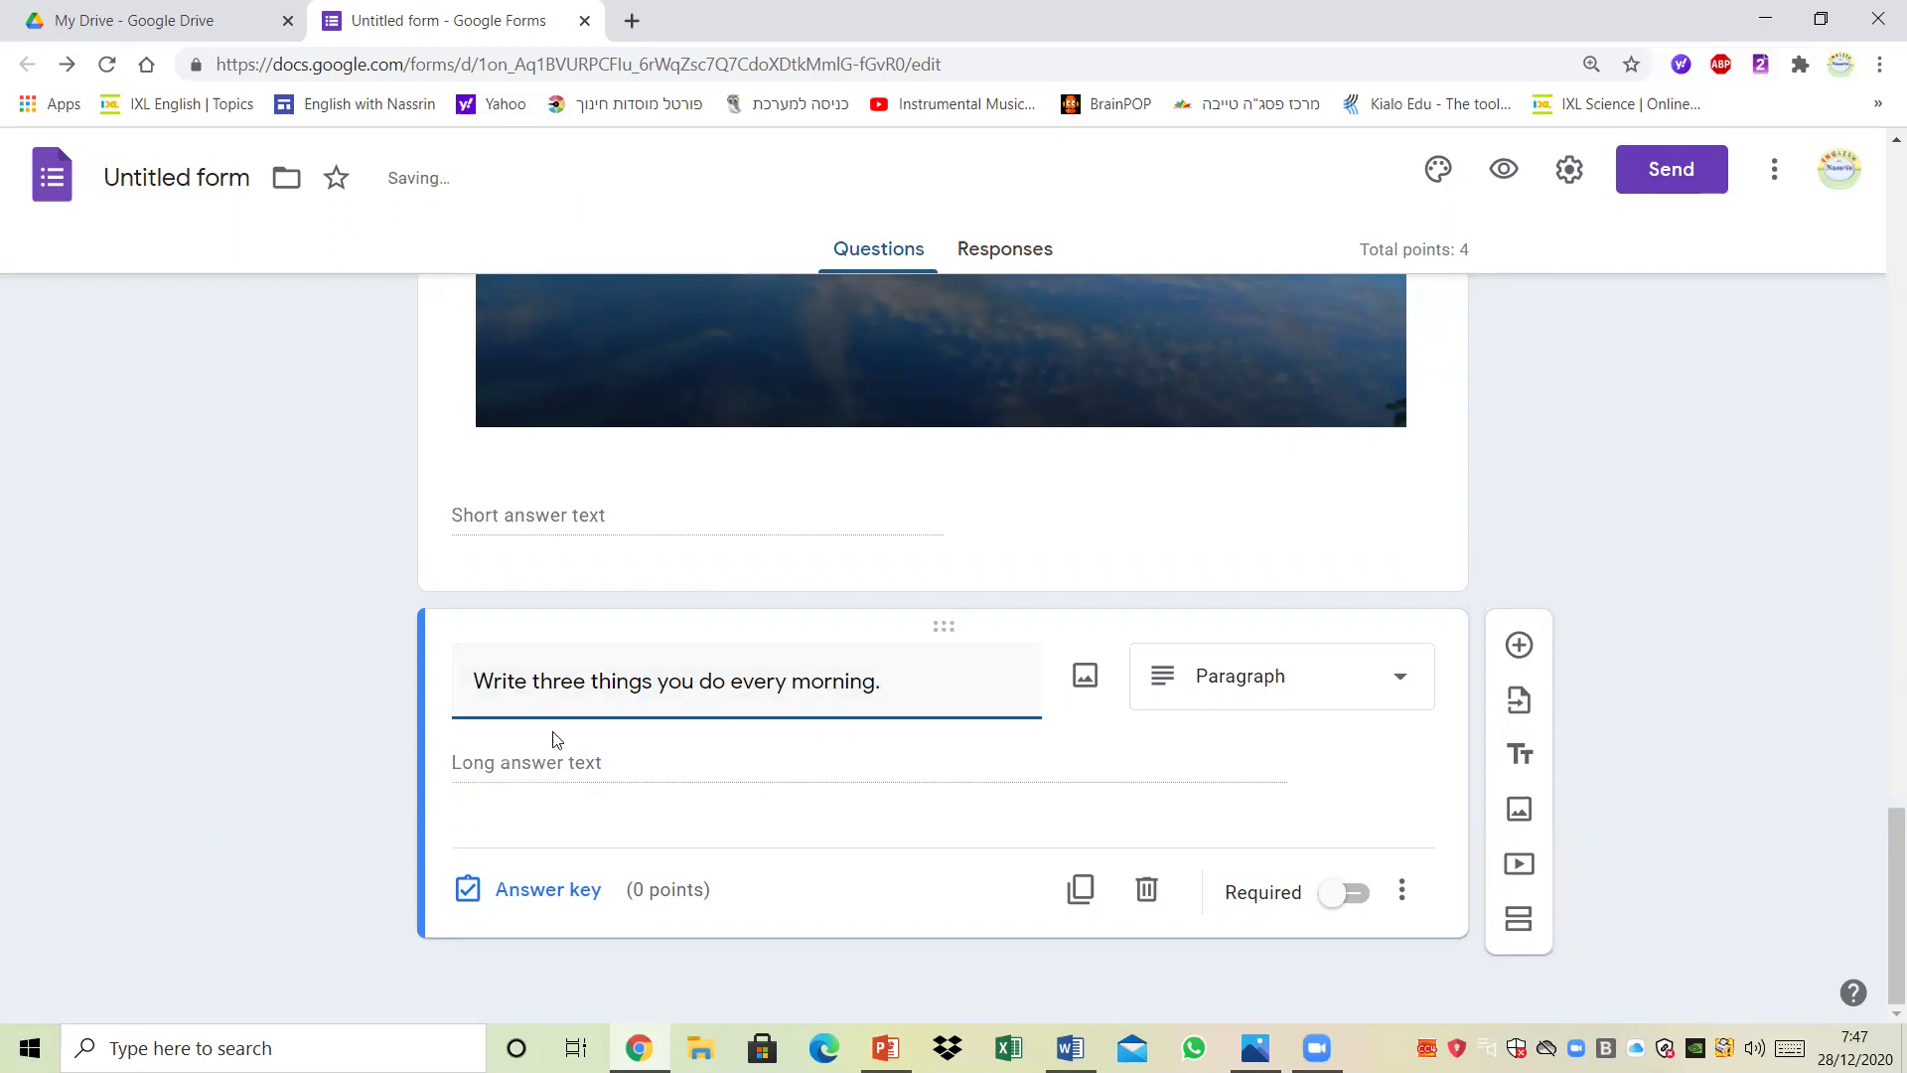
left_click(550, 778)
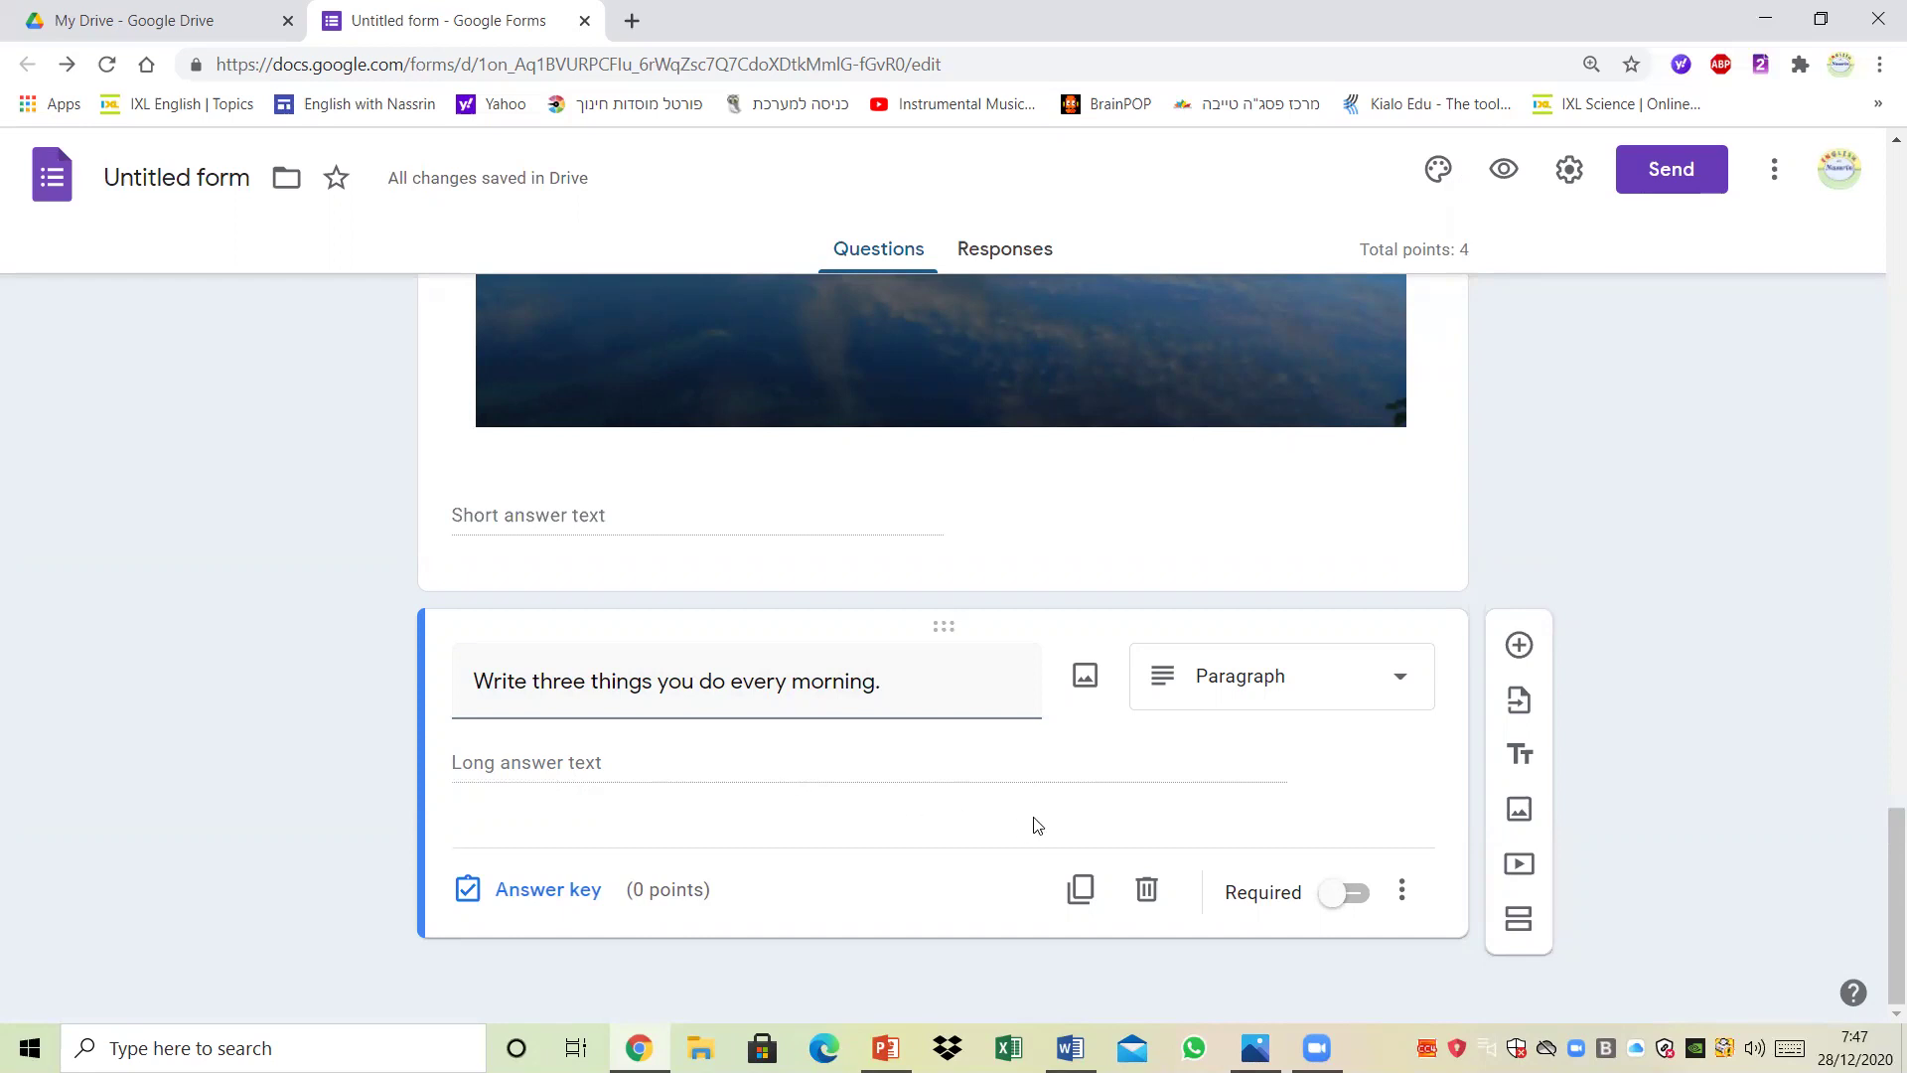
Step: Assign 1 point to the three-morning-things question without adding answer feedback, and make it required
left_click(549, 897)
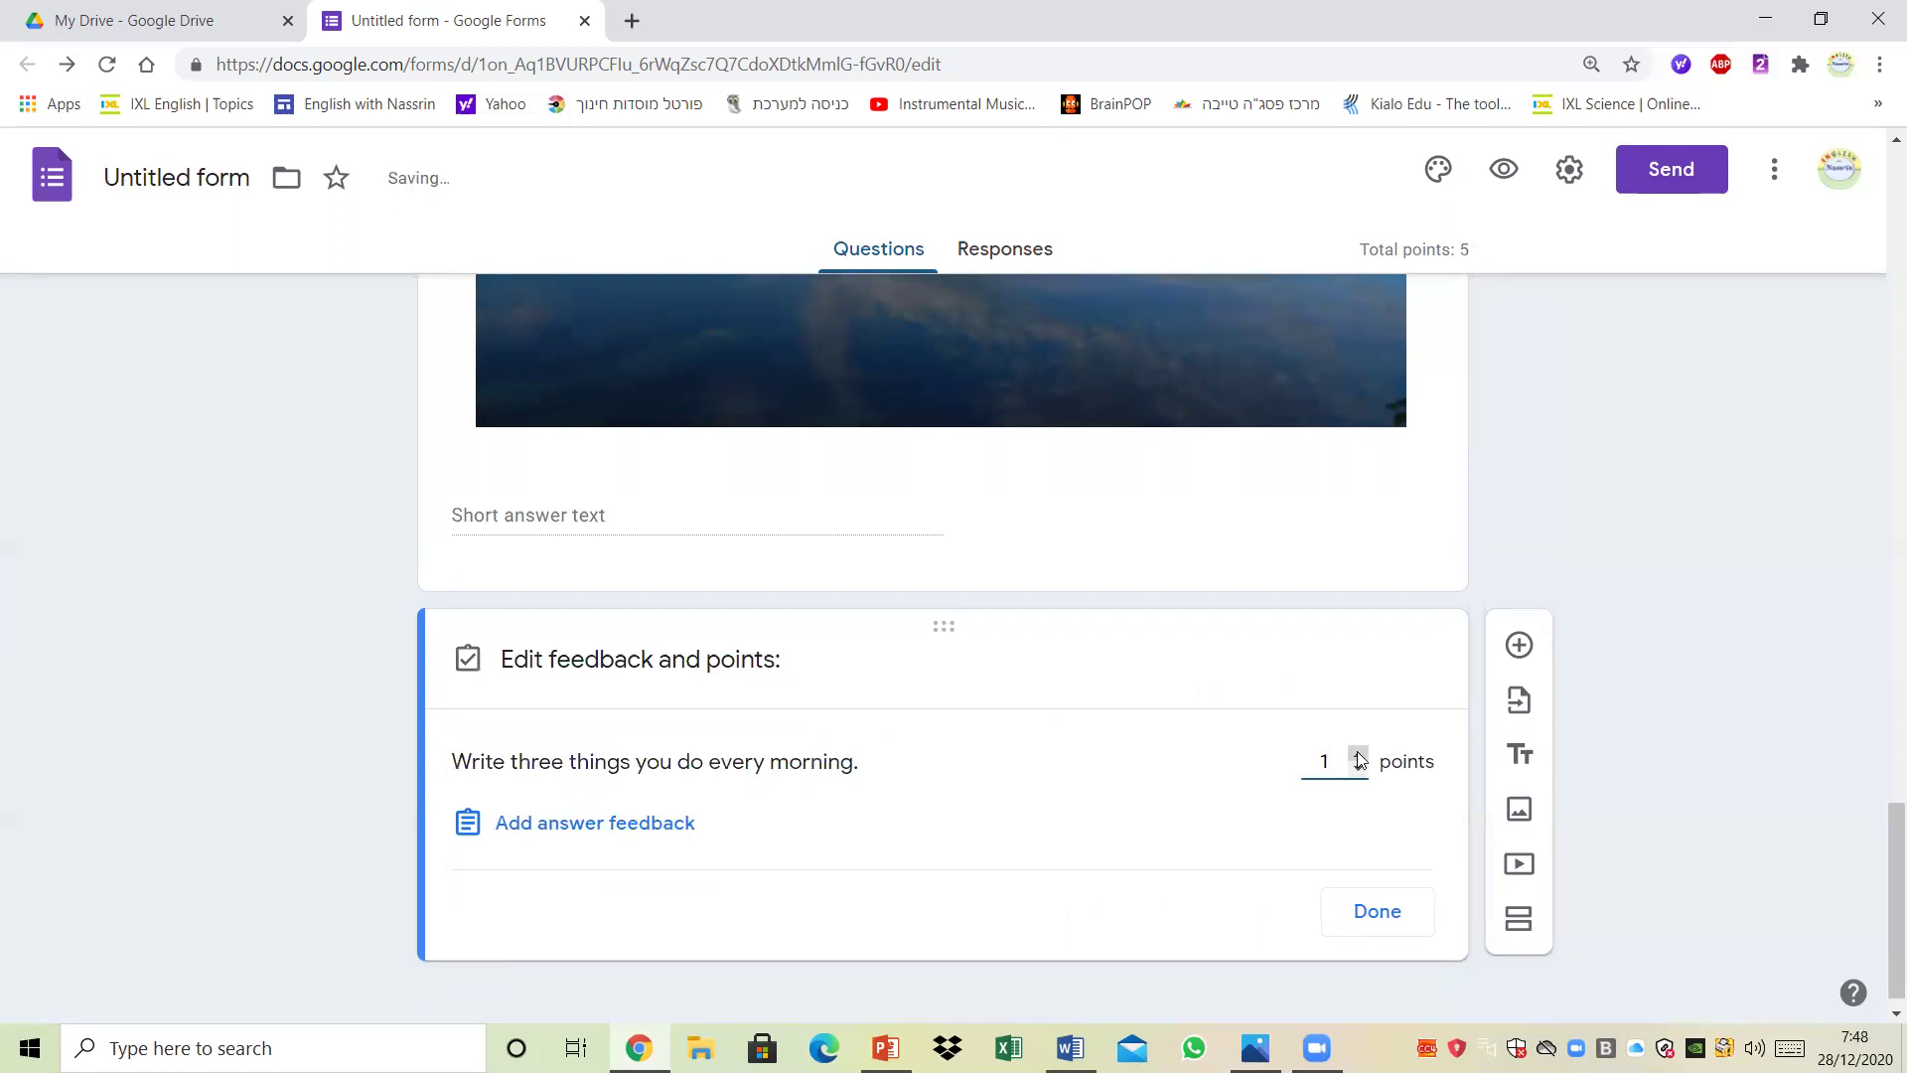
left_click(554, 843)
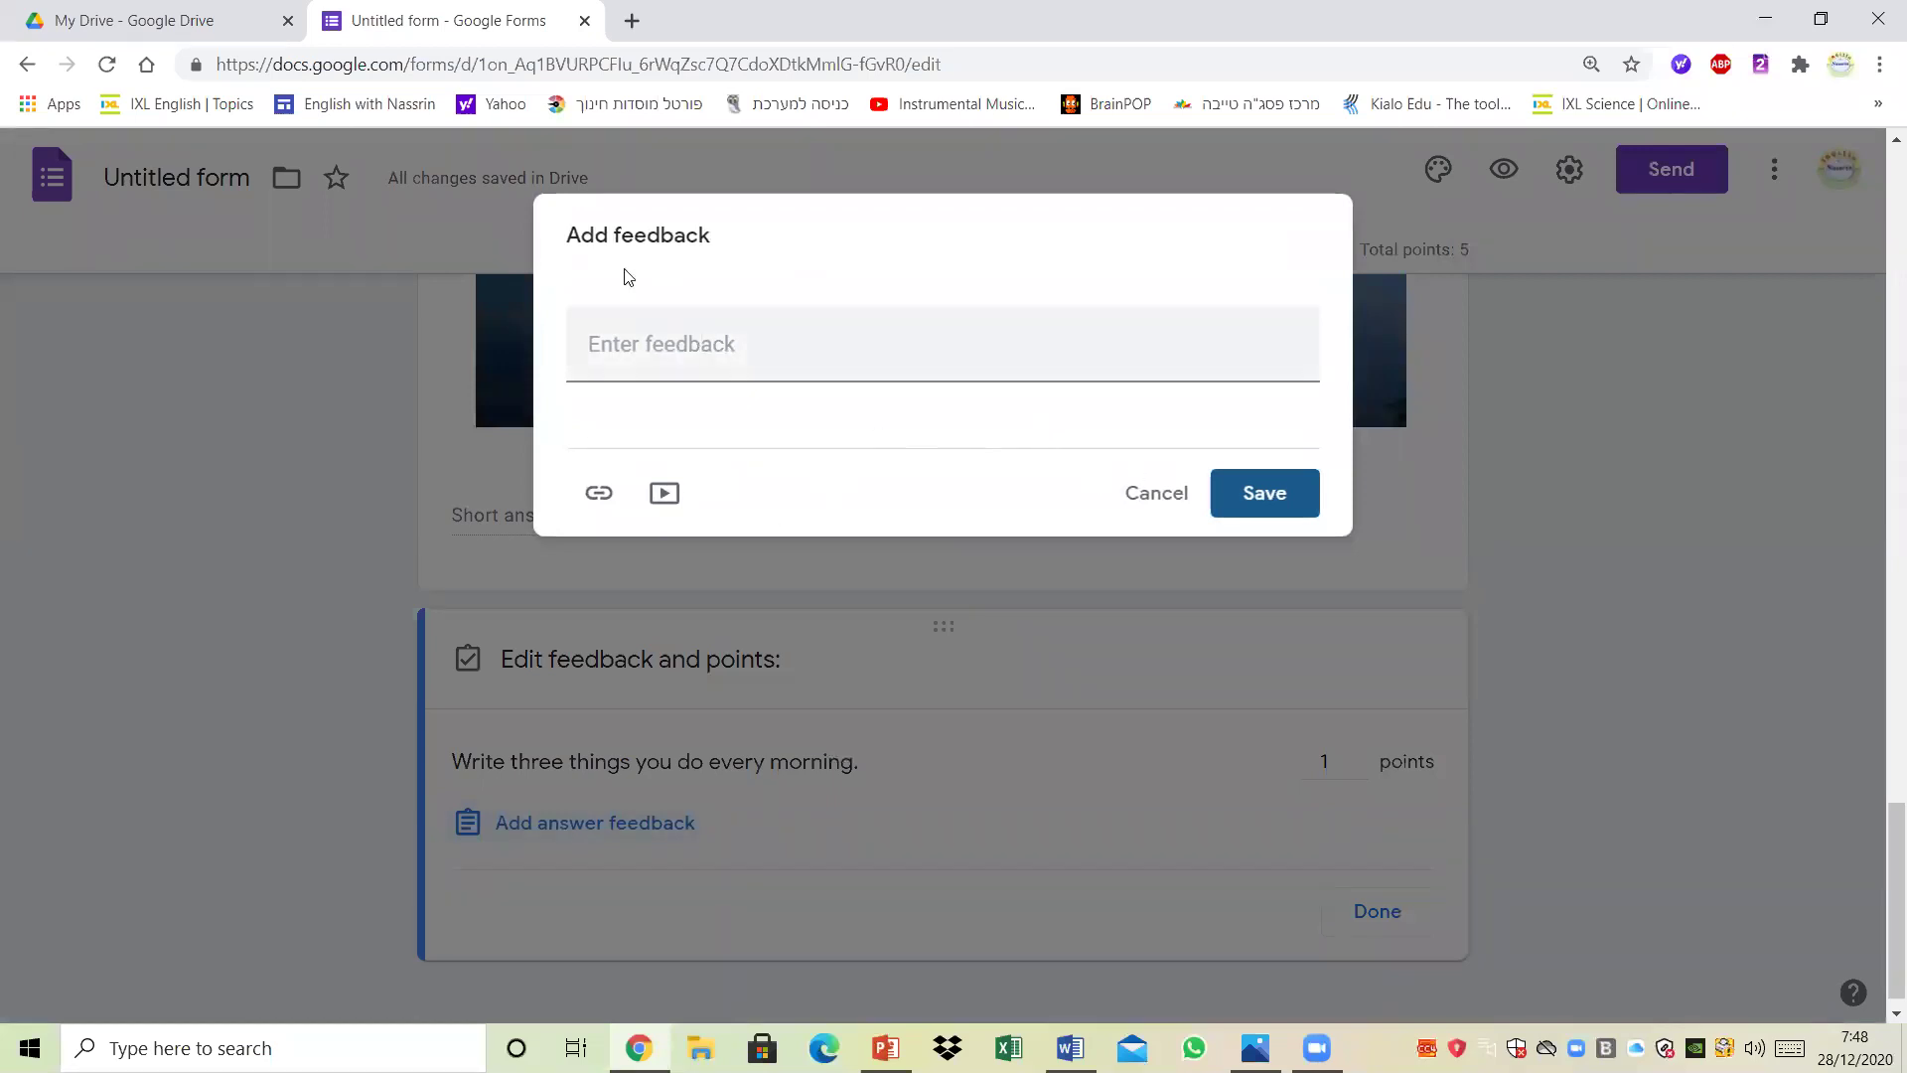
left_click(1182, 494)
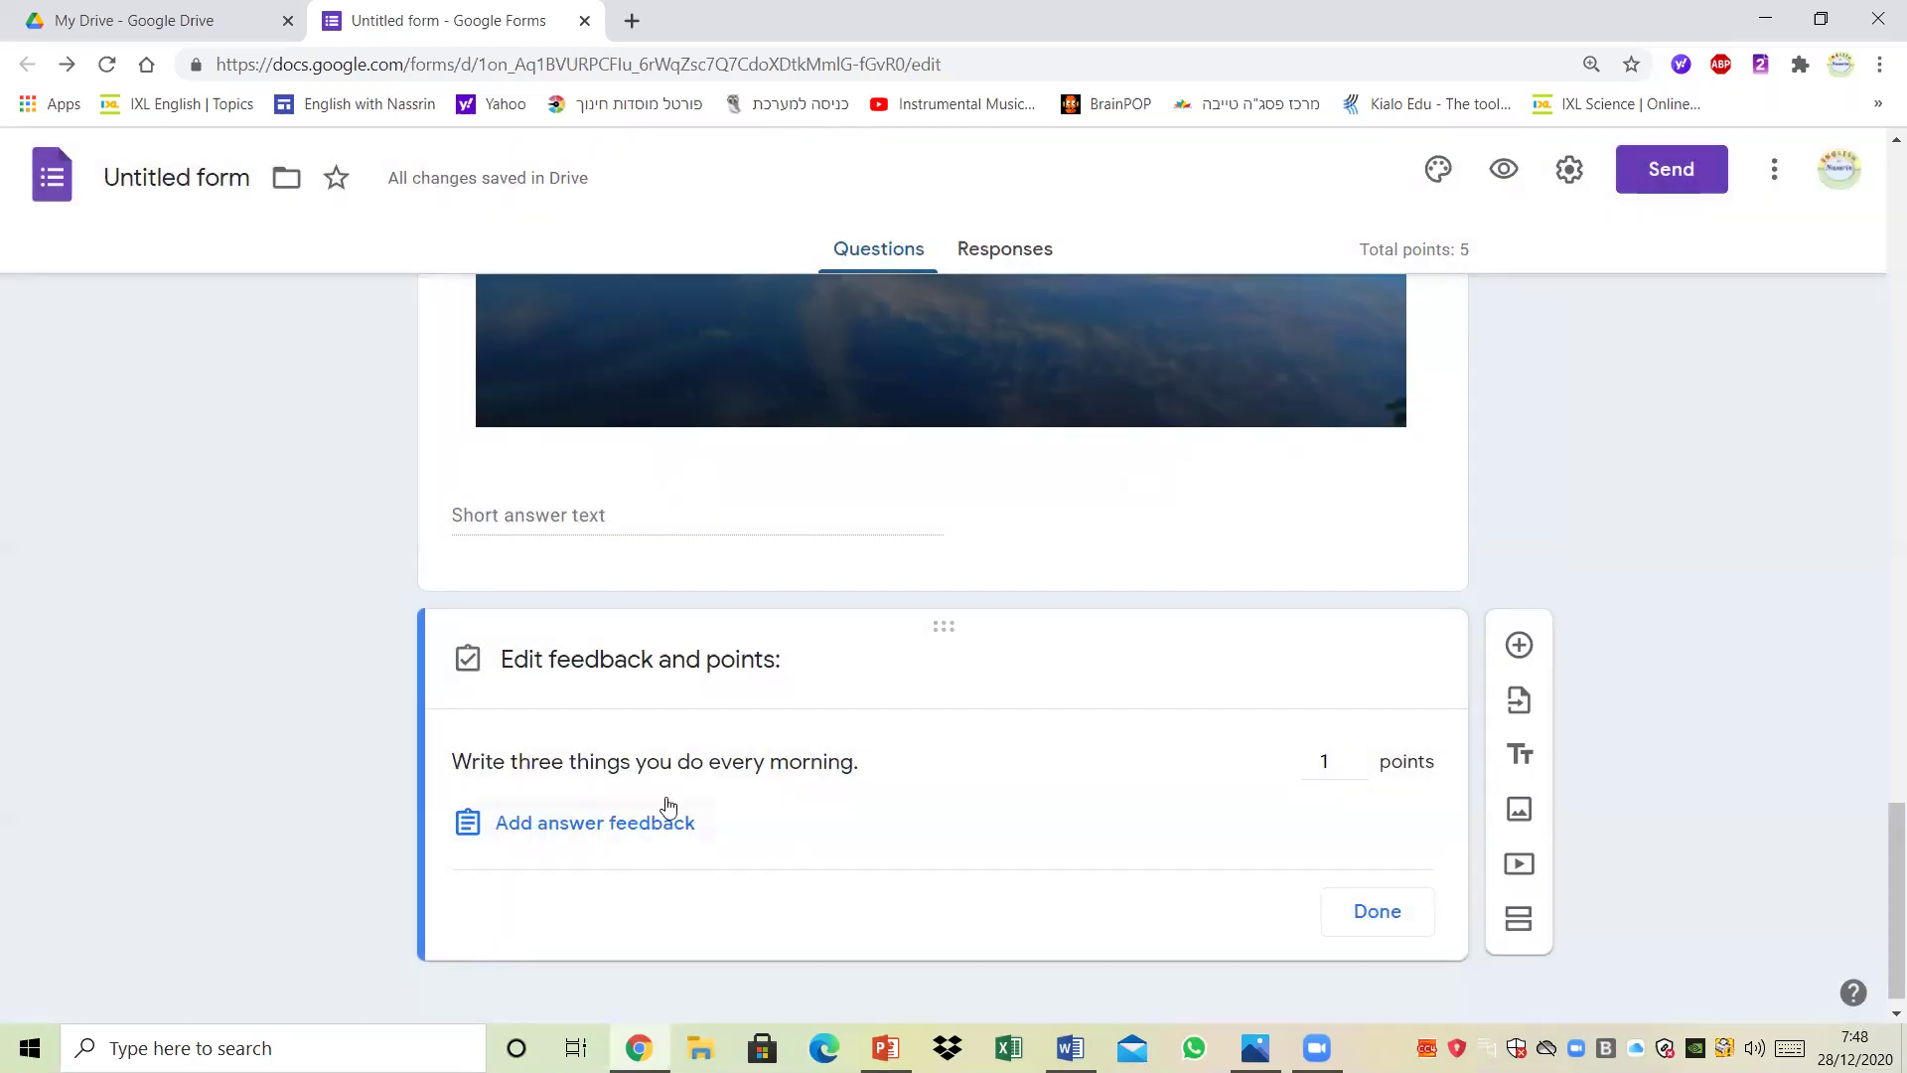
left_click(1373, 913)
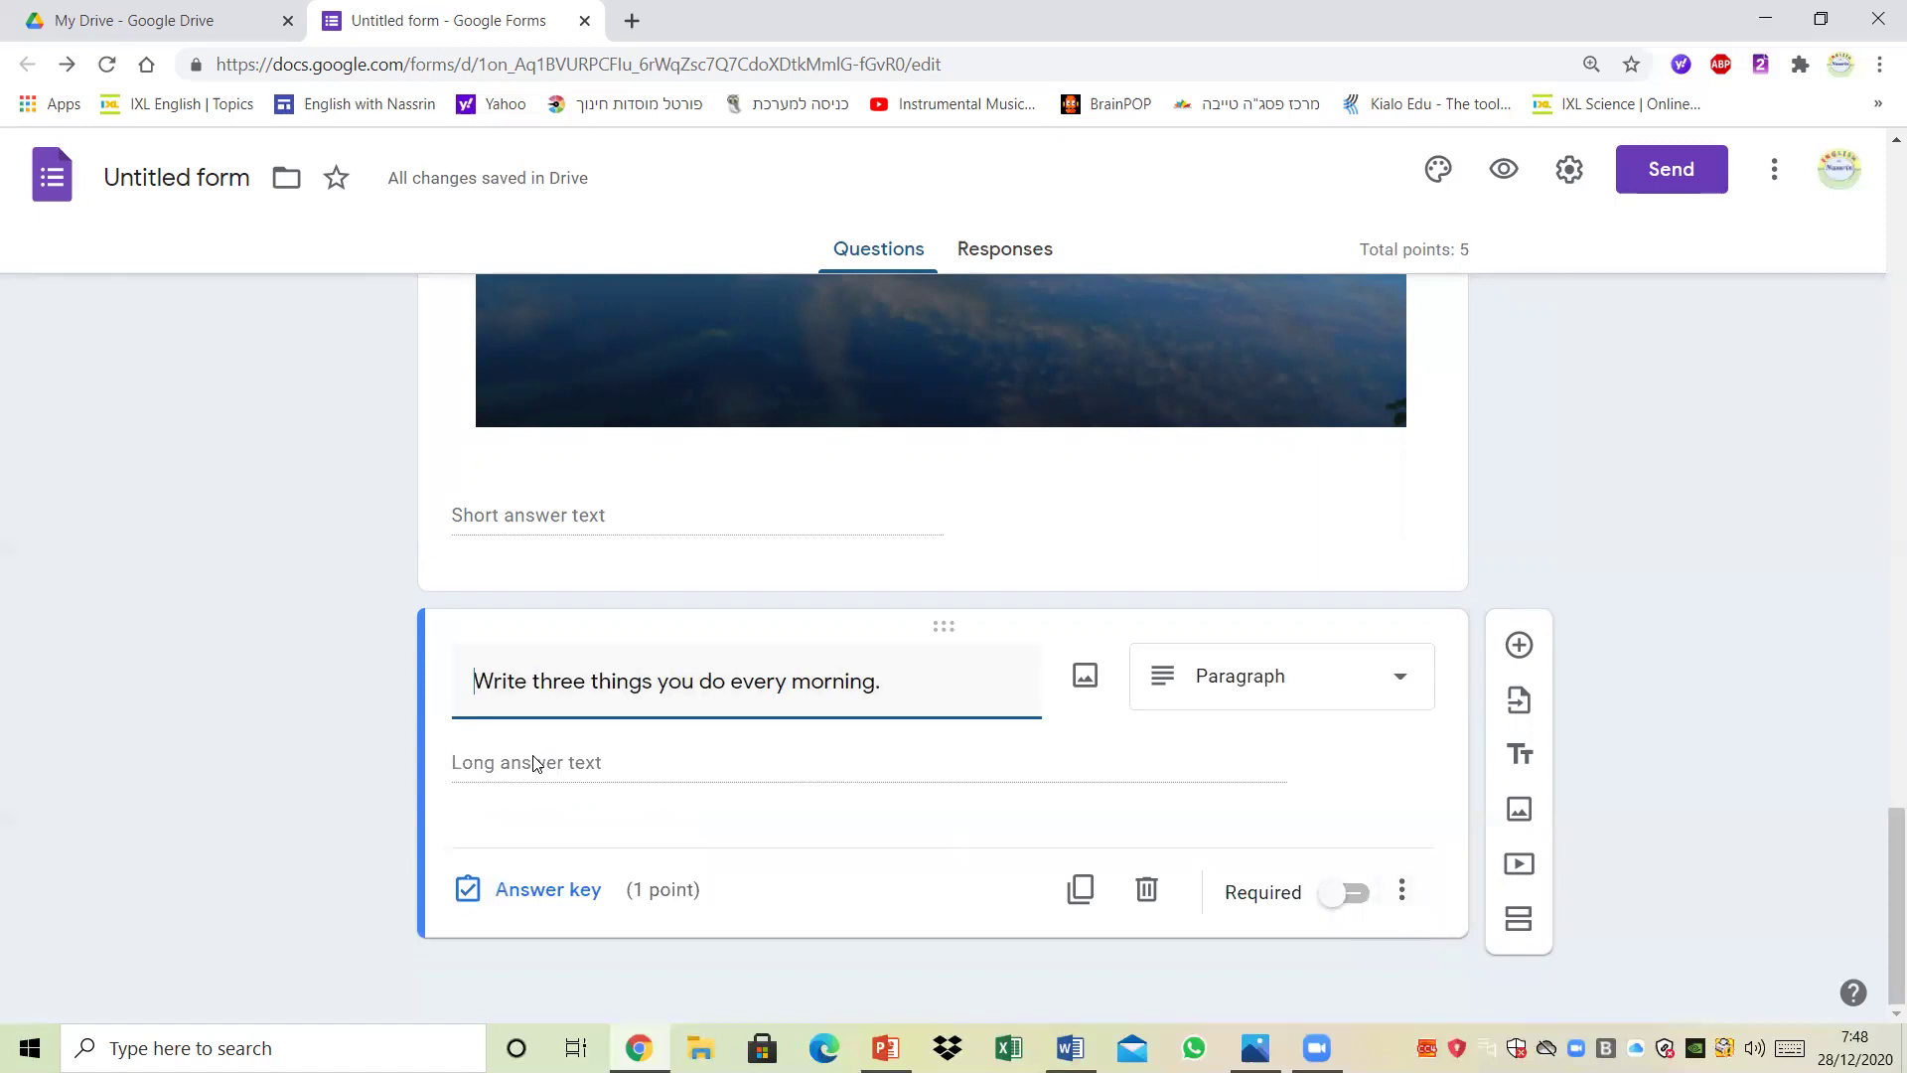
left_click(1340, 893)
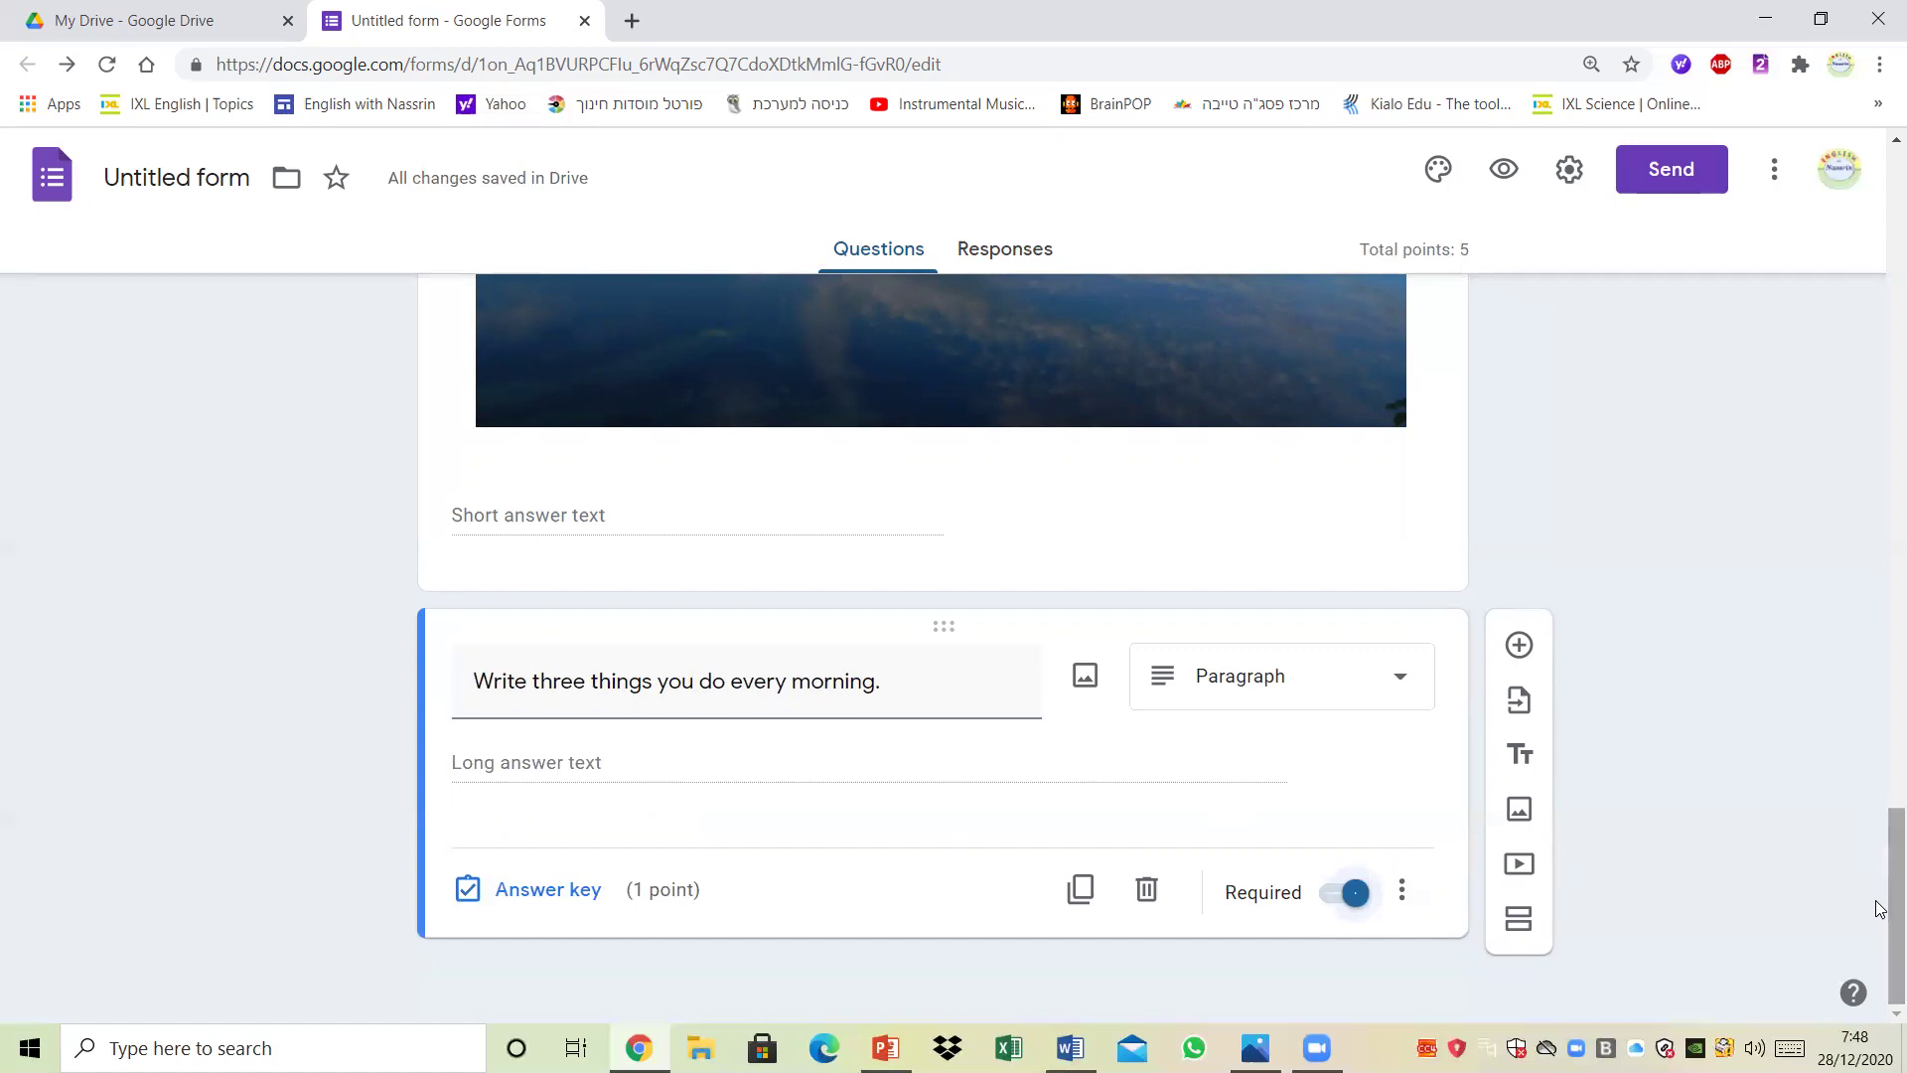
Step: Preview the form and look through it from the header image to the last question
left_click_drag(1880, 919, 1880, 254)
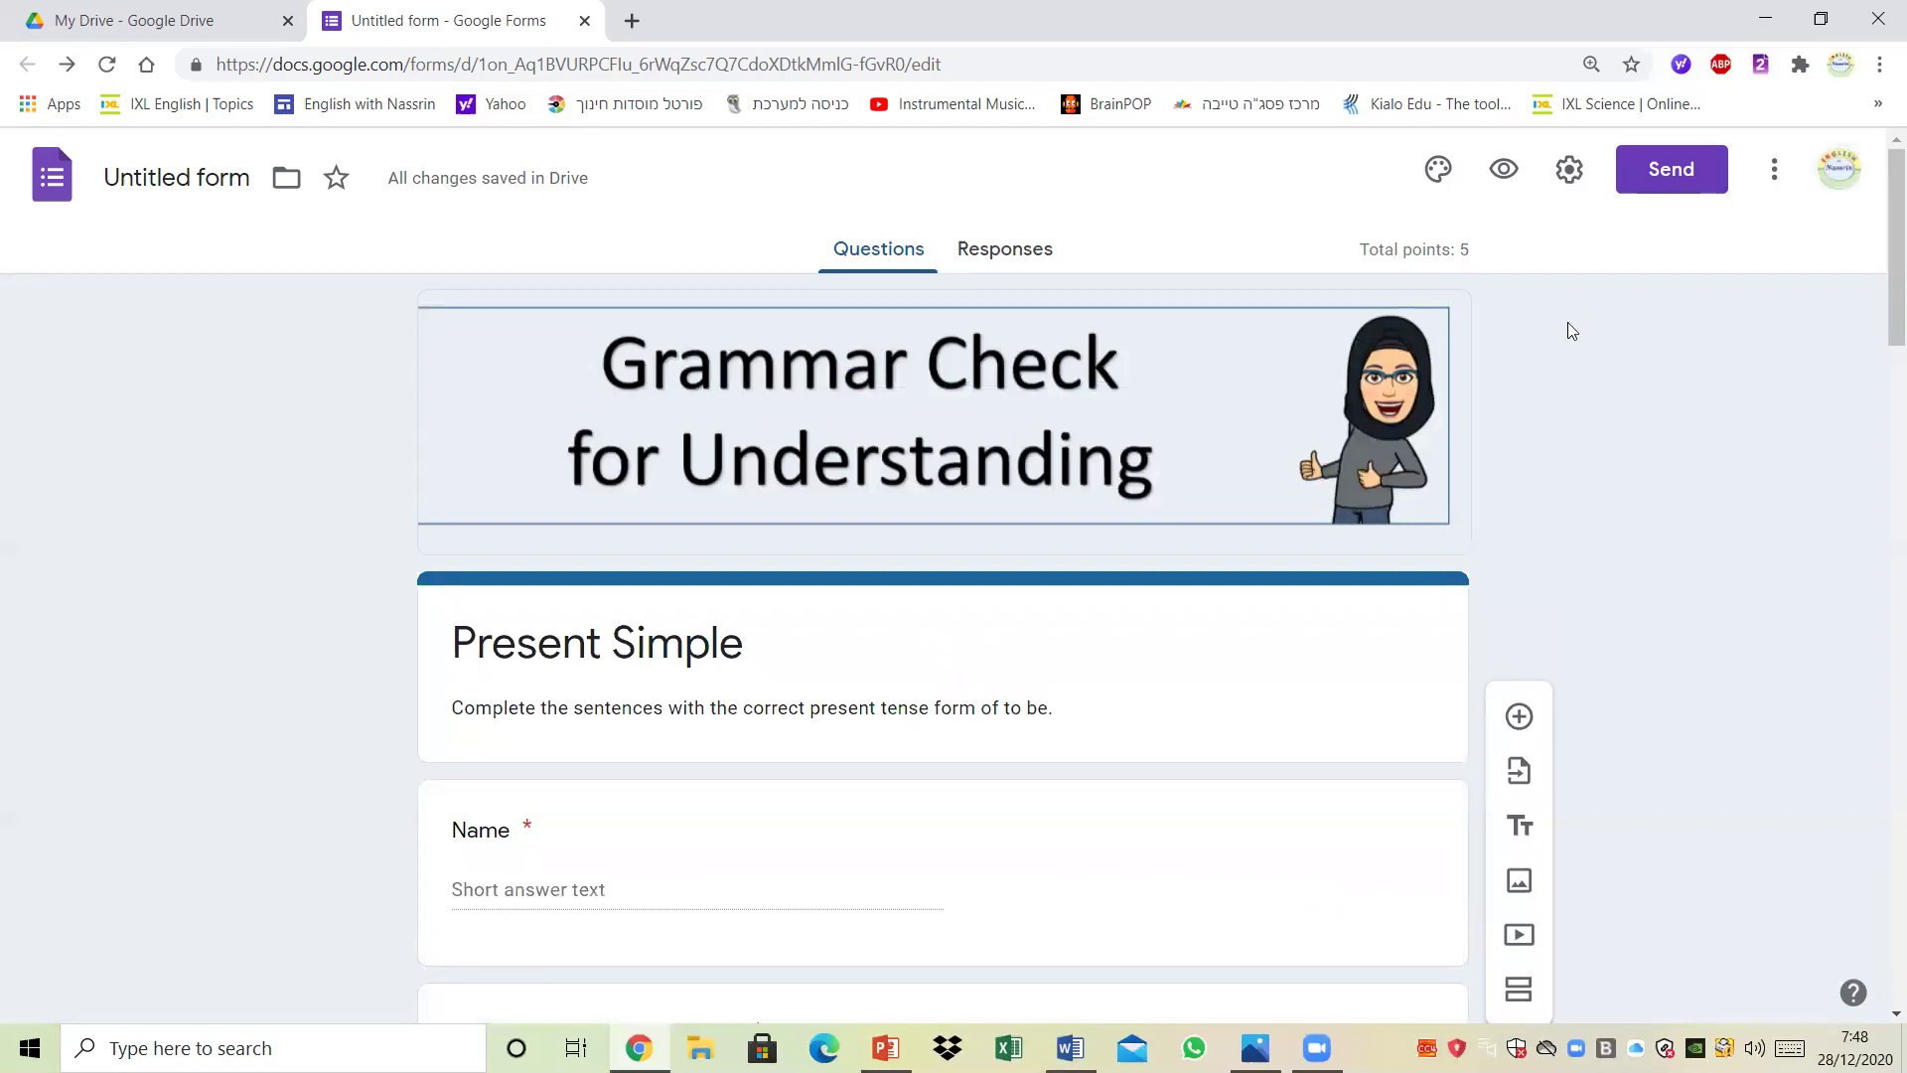
left_click(1504, 170)
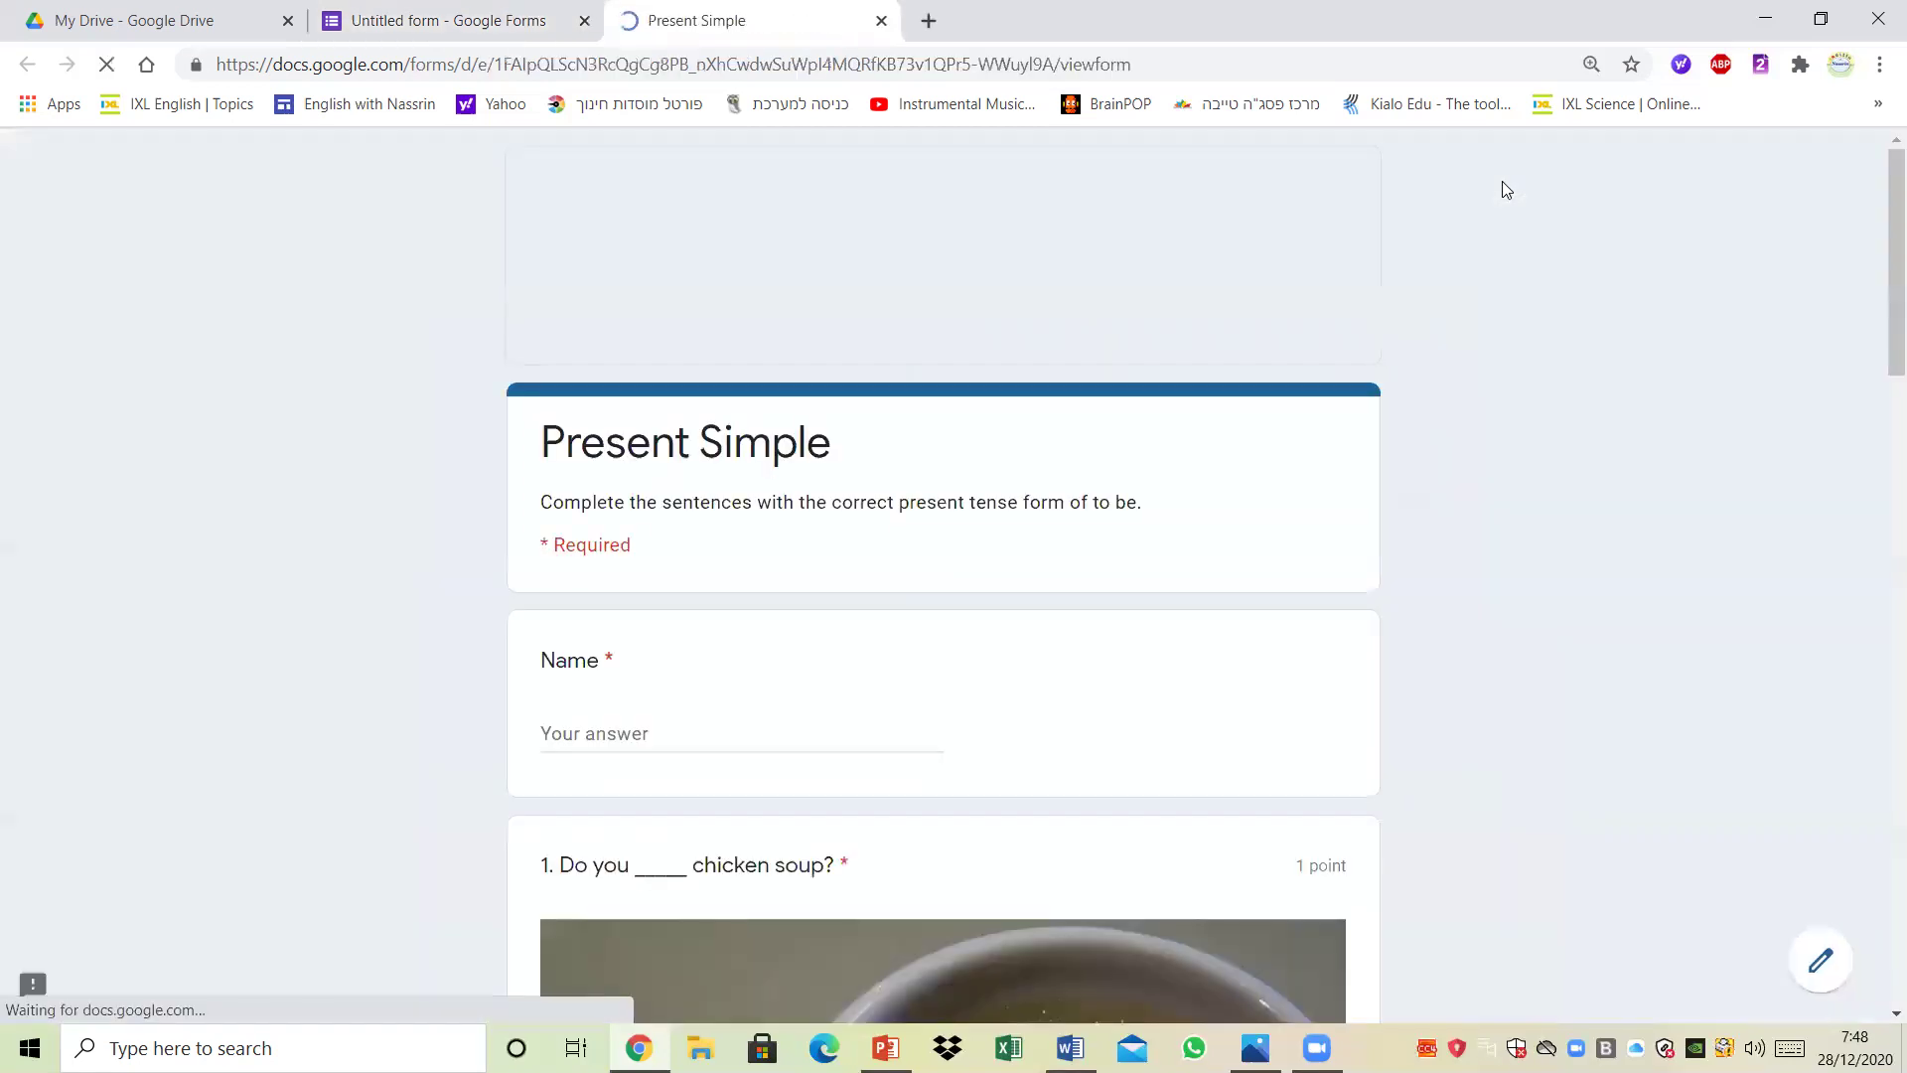
left_click_drag(1881, 241, 1736, 187)
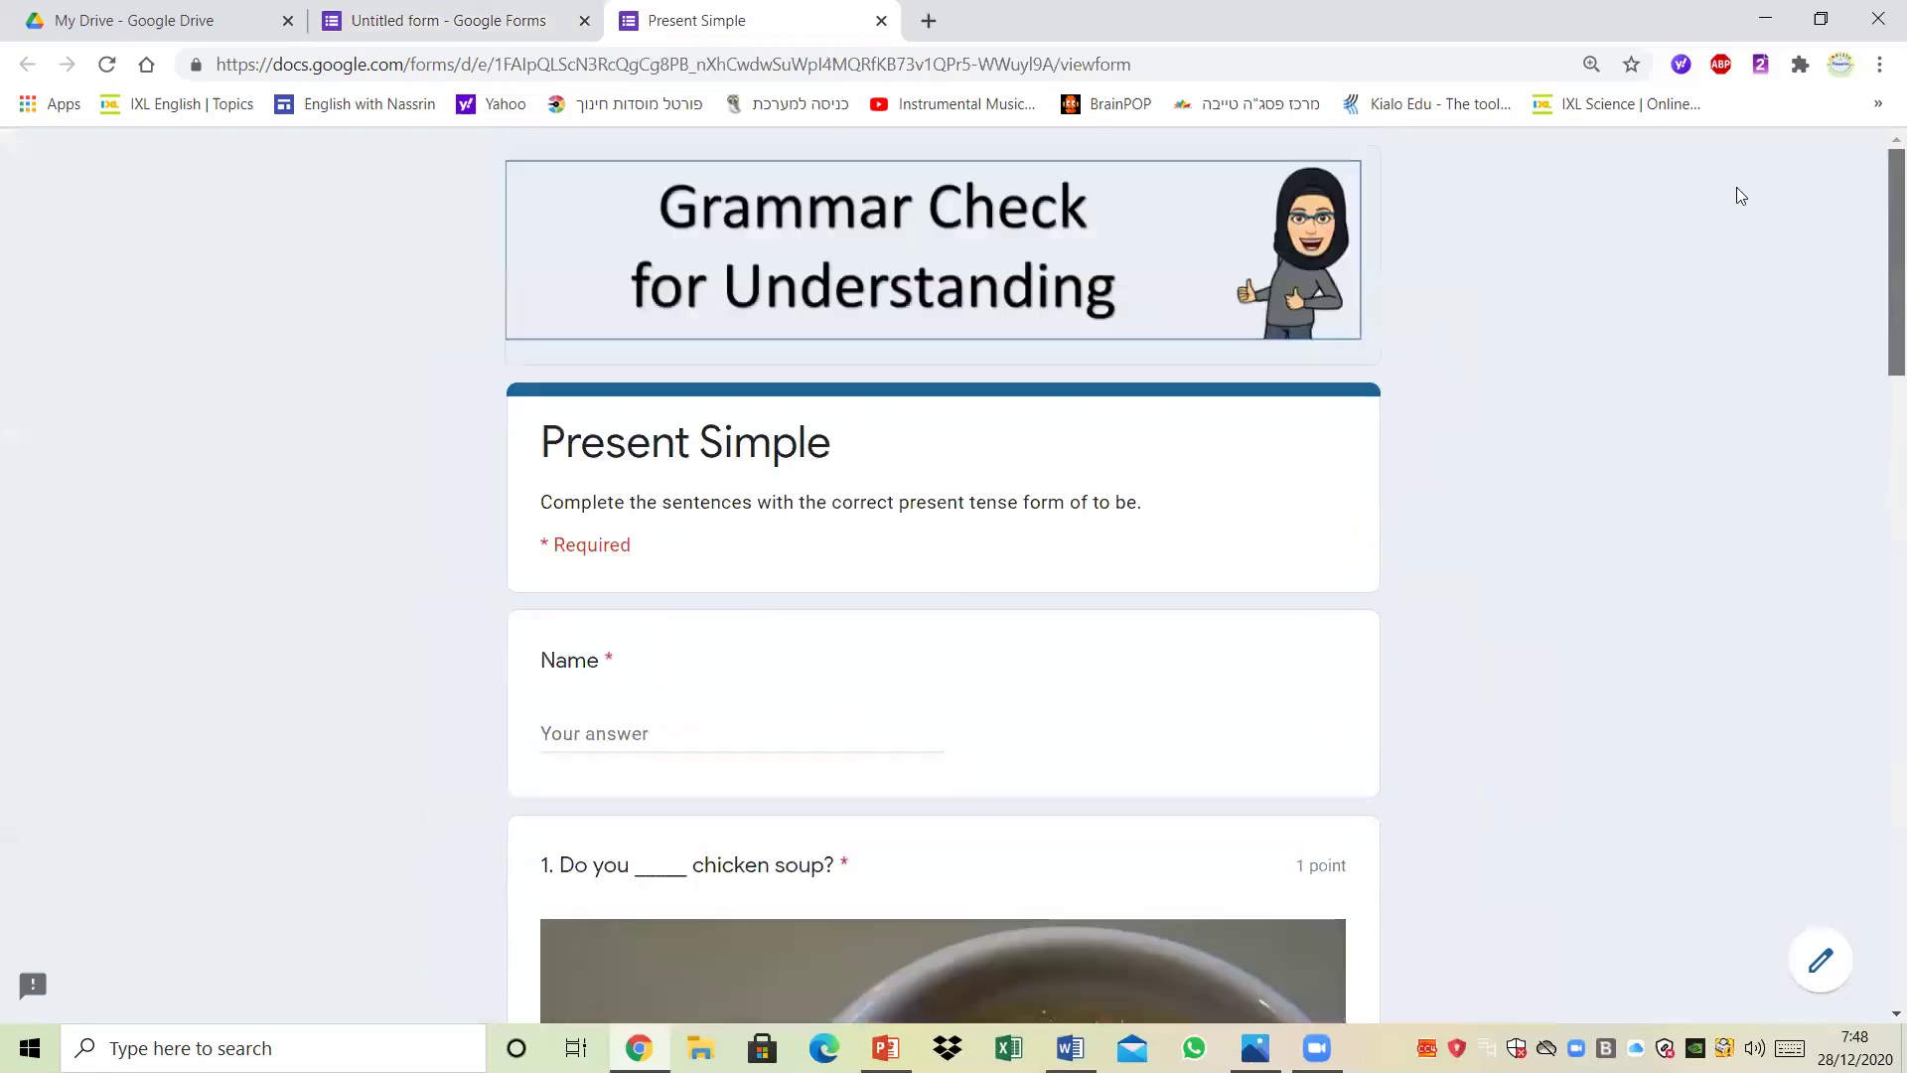
left_click_drag(1892, 328, 1880, 909)
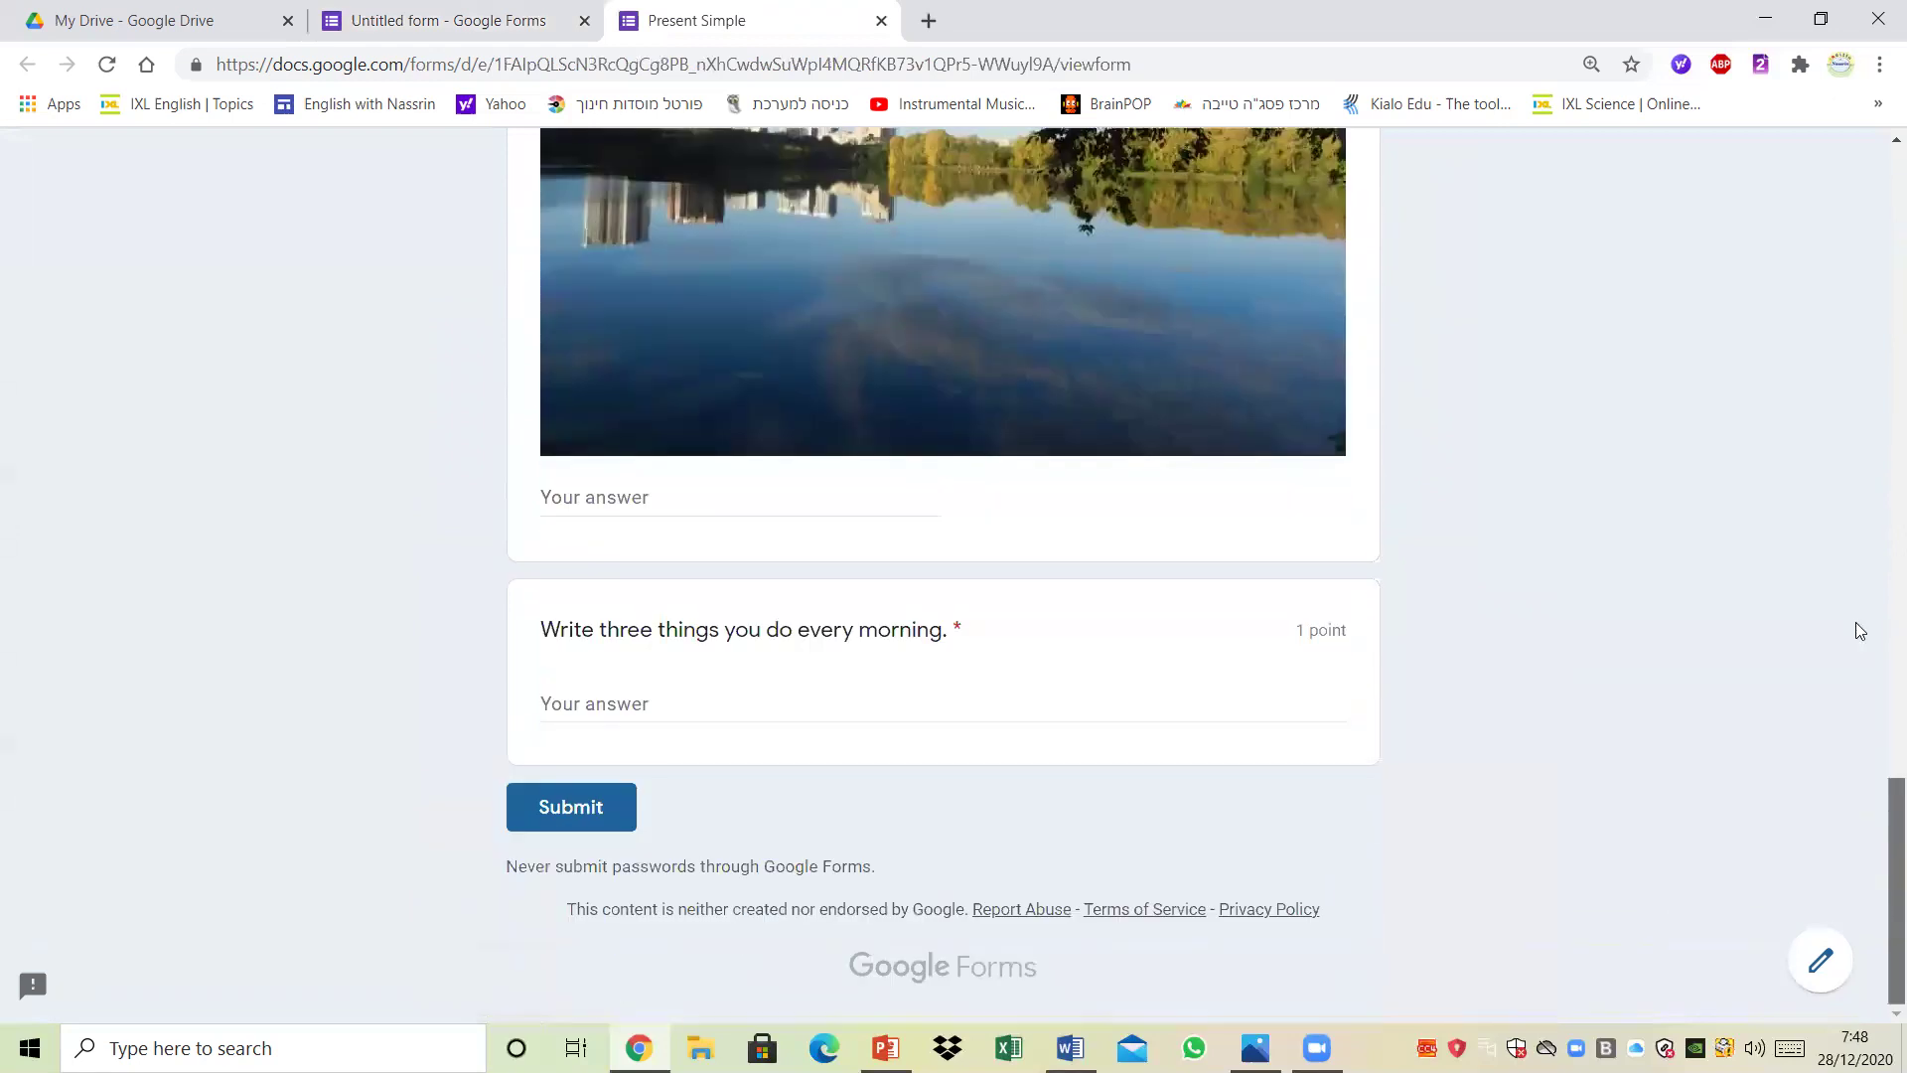
key("Home")
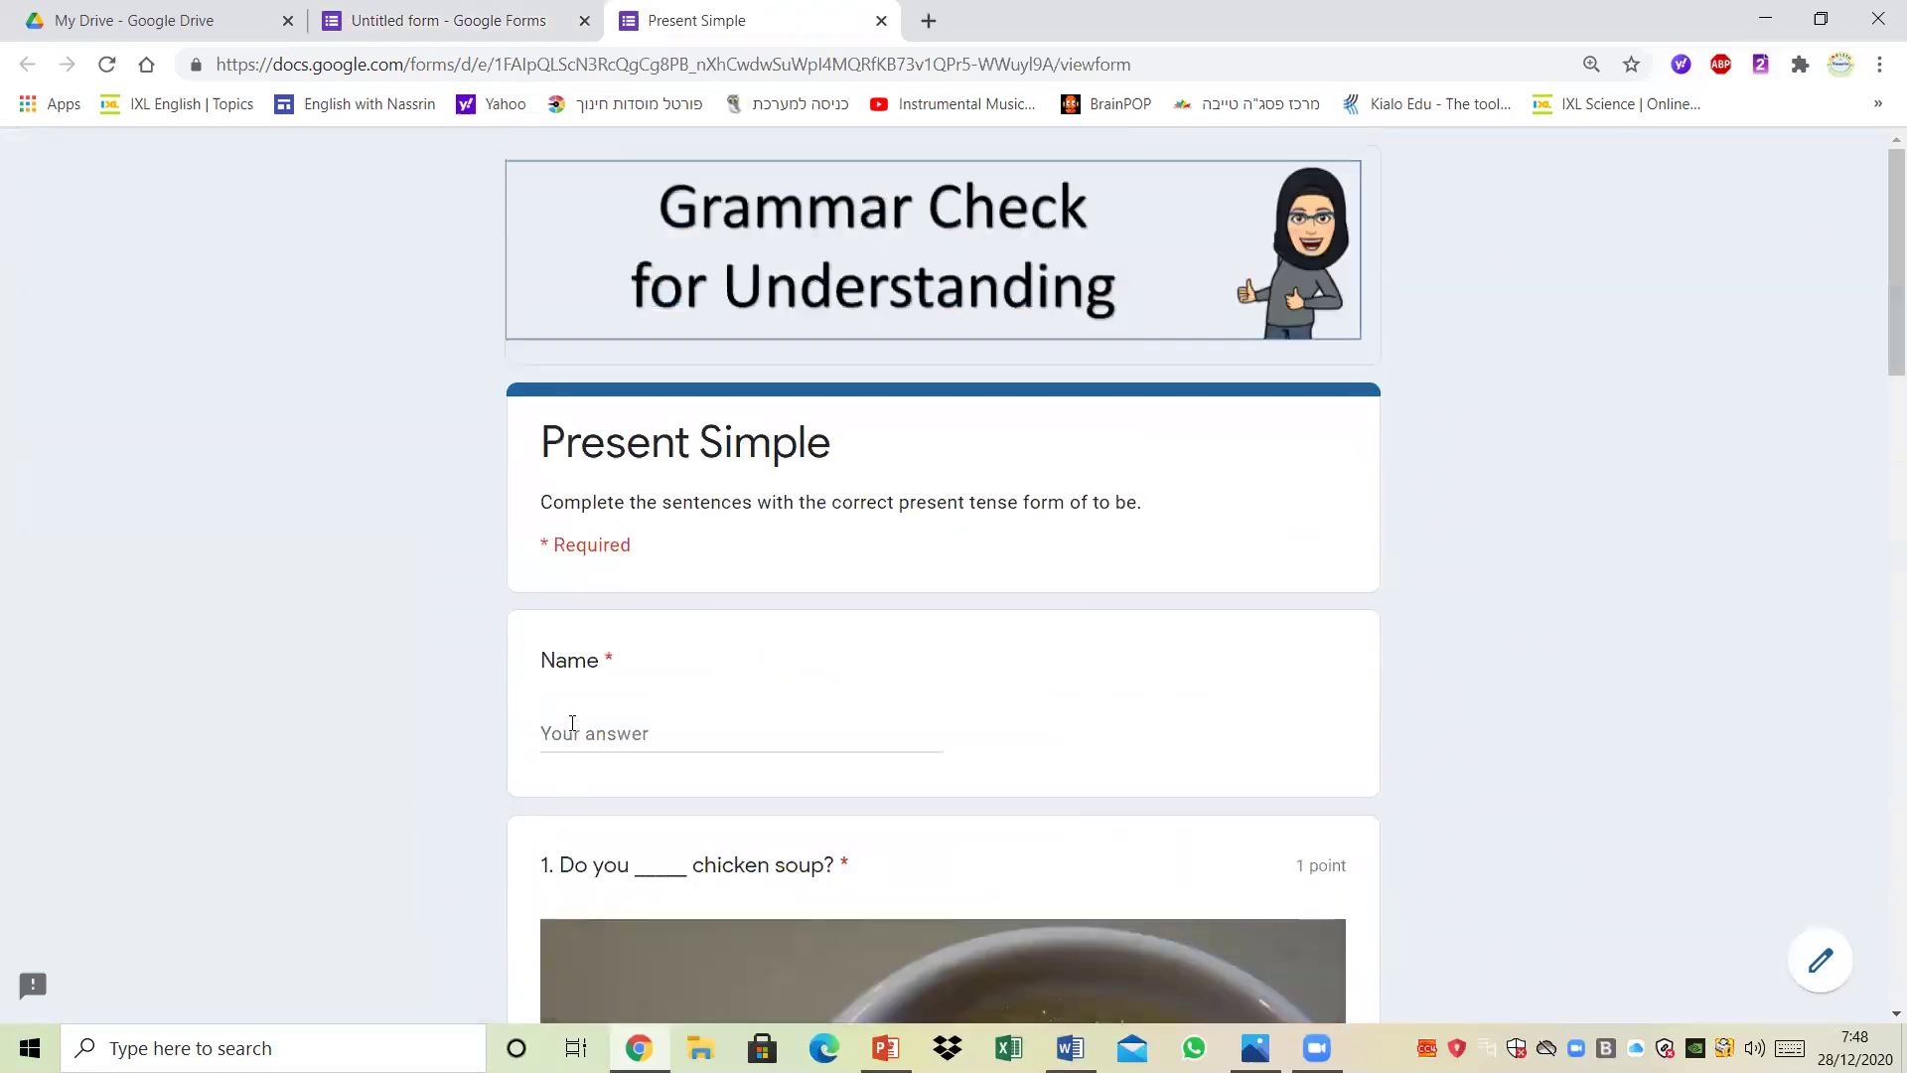
Step: Enter the respondent's name in the previewed form and answer question 1 about chicken soup with "like"
left_click(572, 725)
type("Nas")
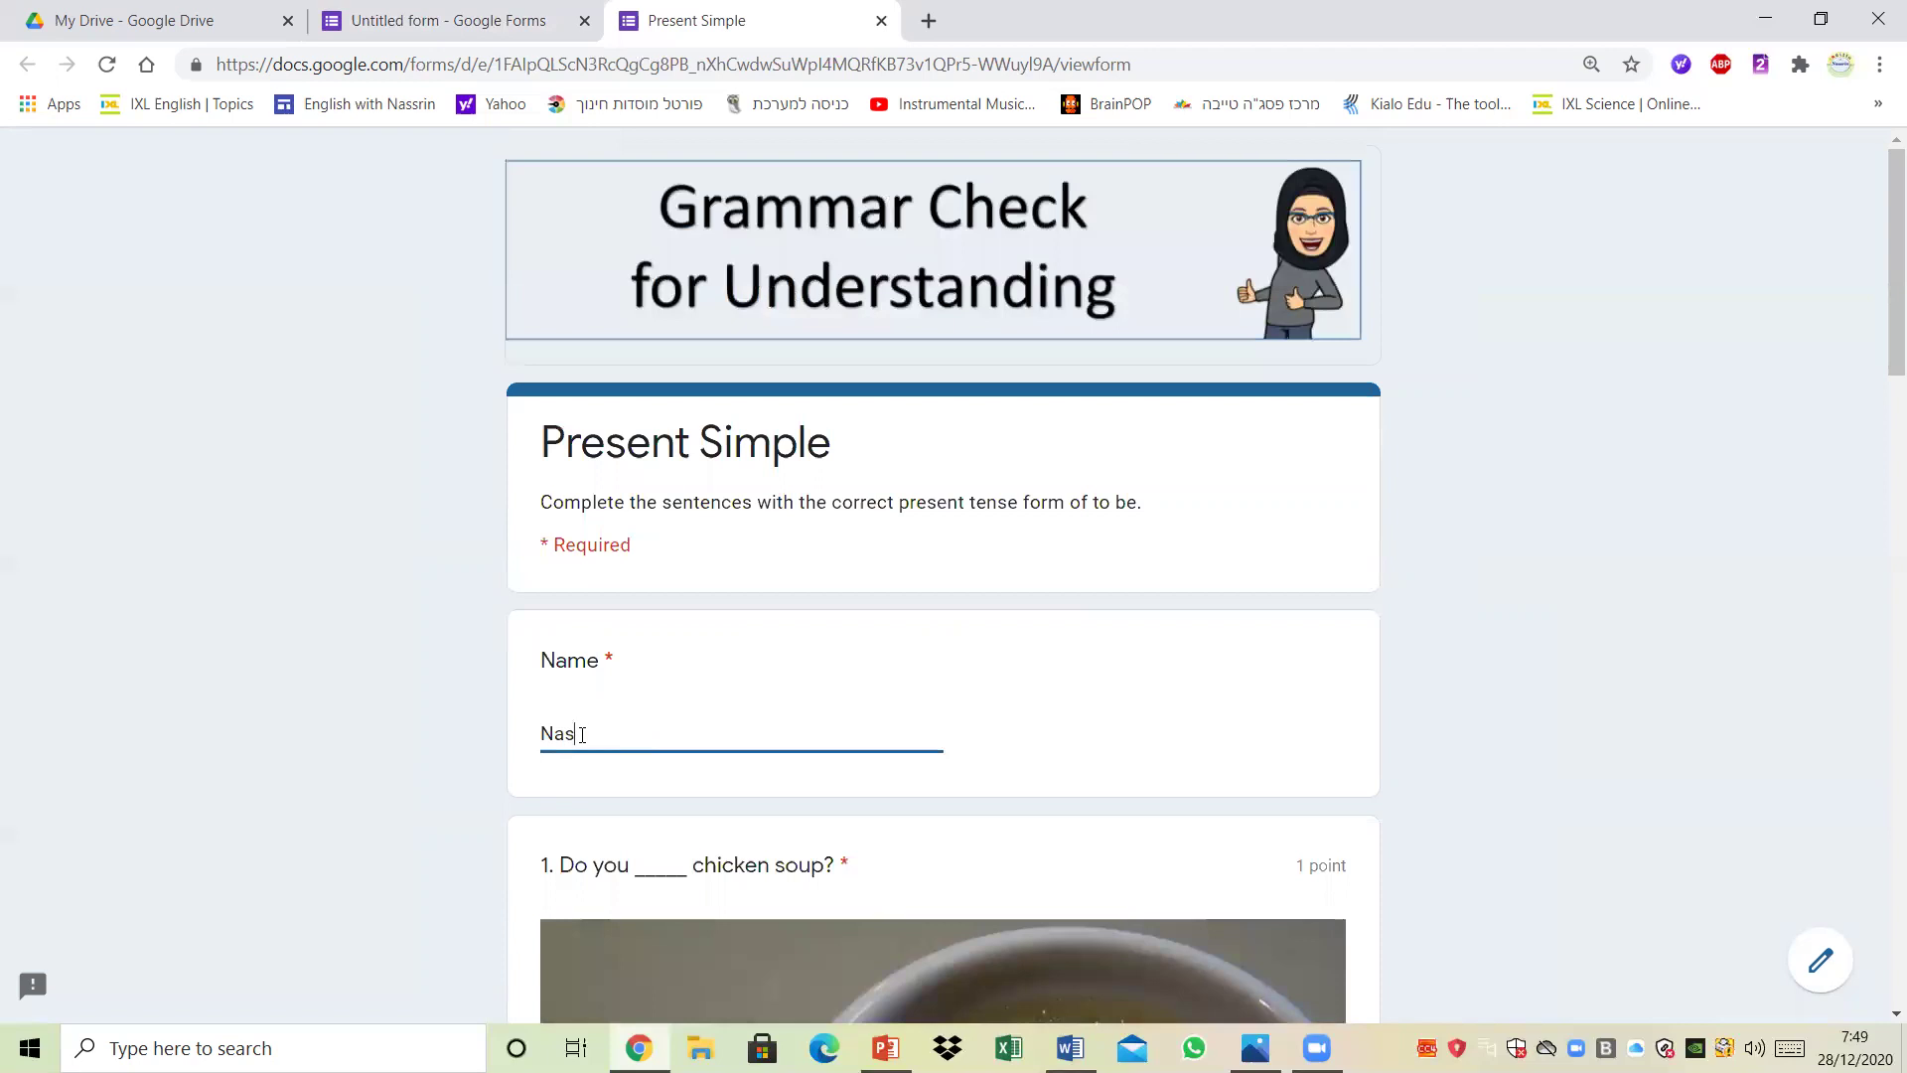
type("srin")
left_click_drag(1879, 368, 1878, 473)
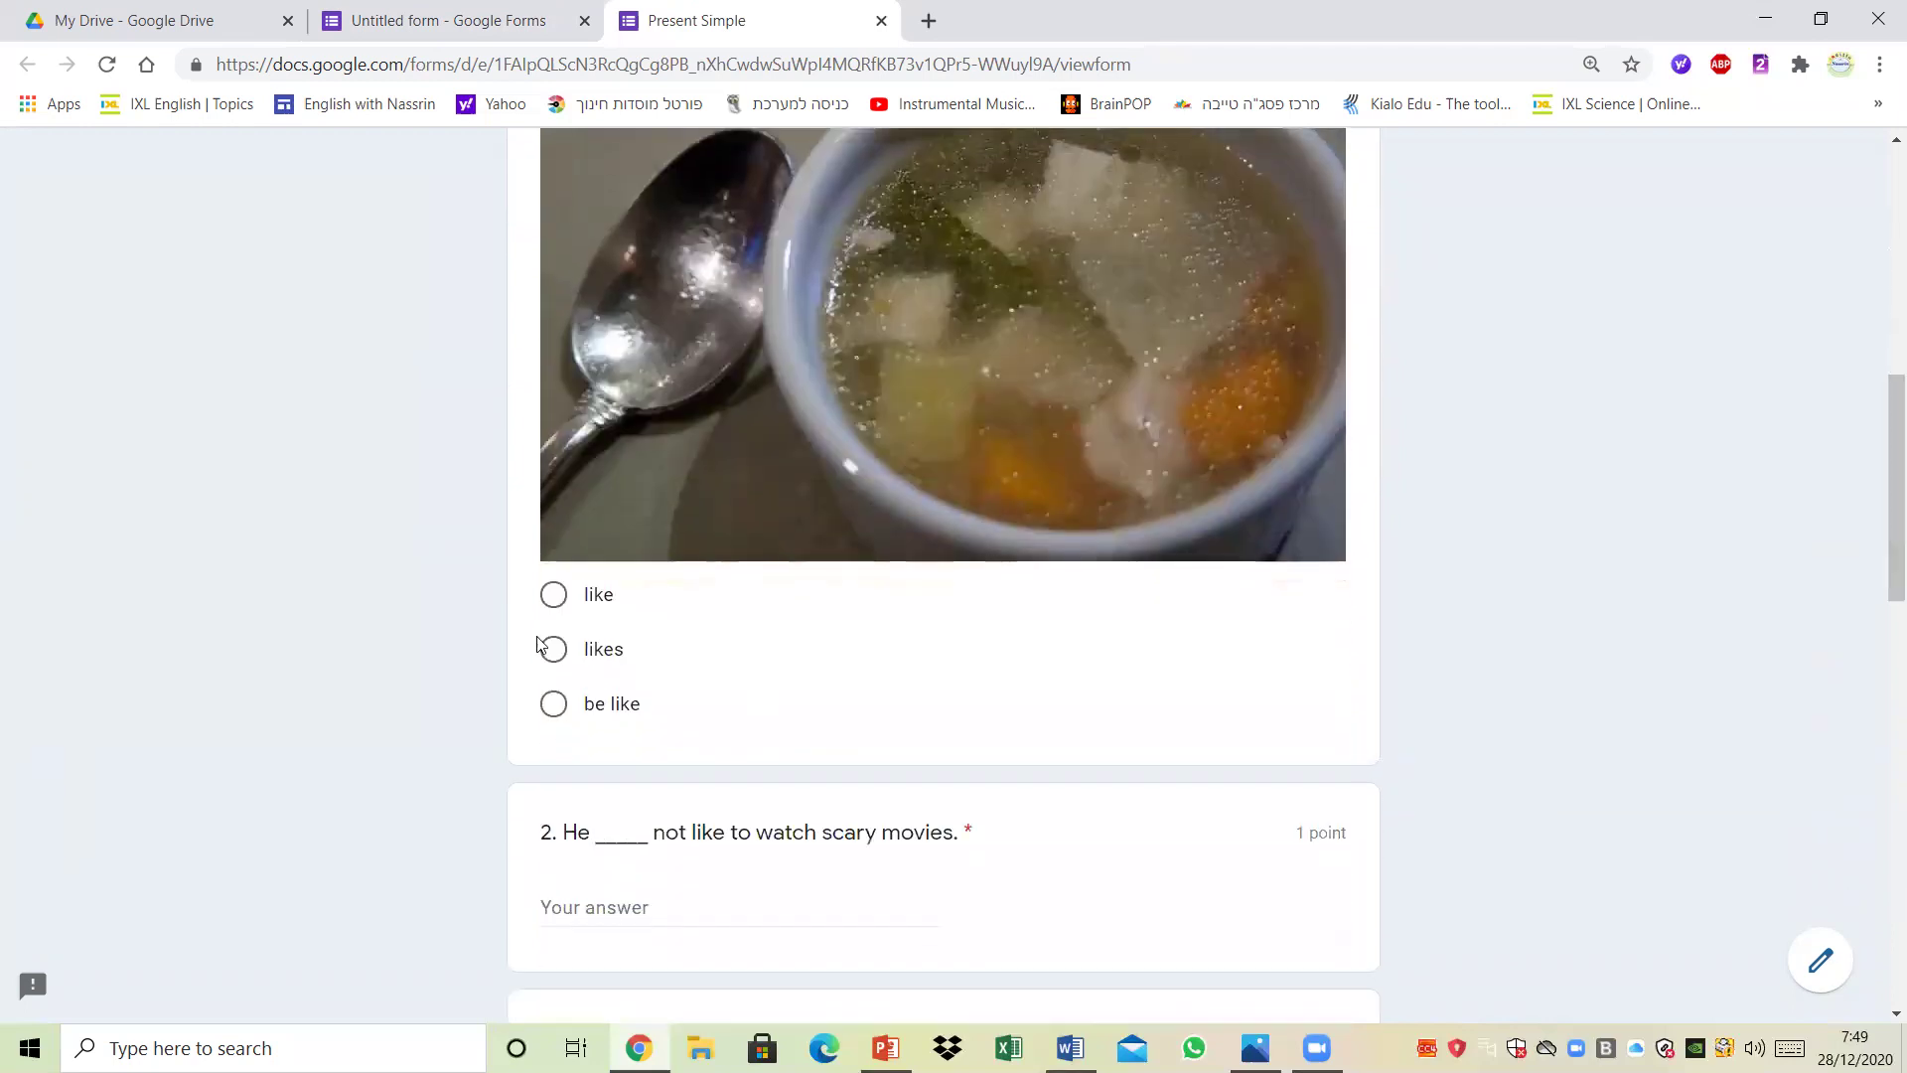
scroll(1881, 565, "up", 5)
scroll(1881, 411, "down", 3)
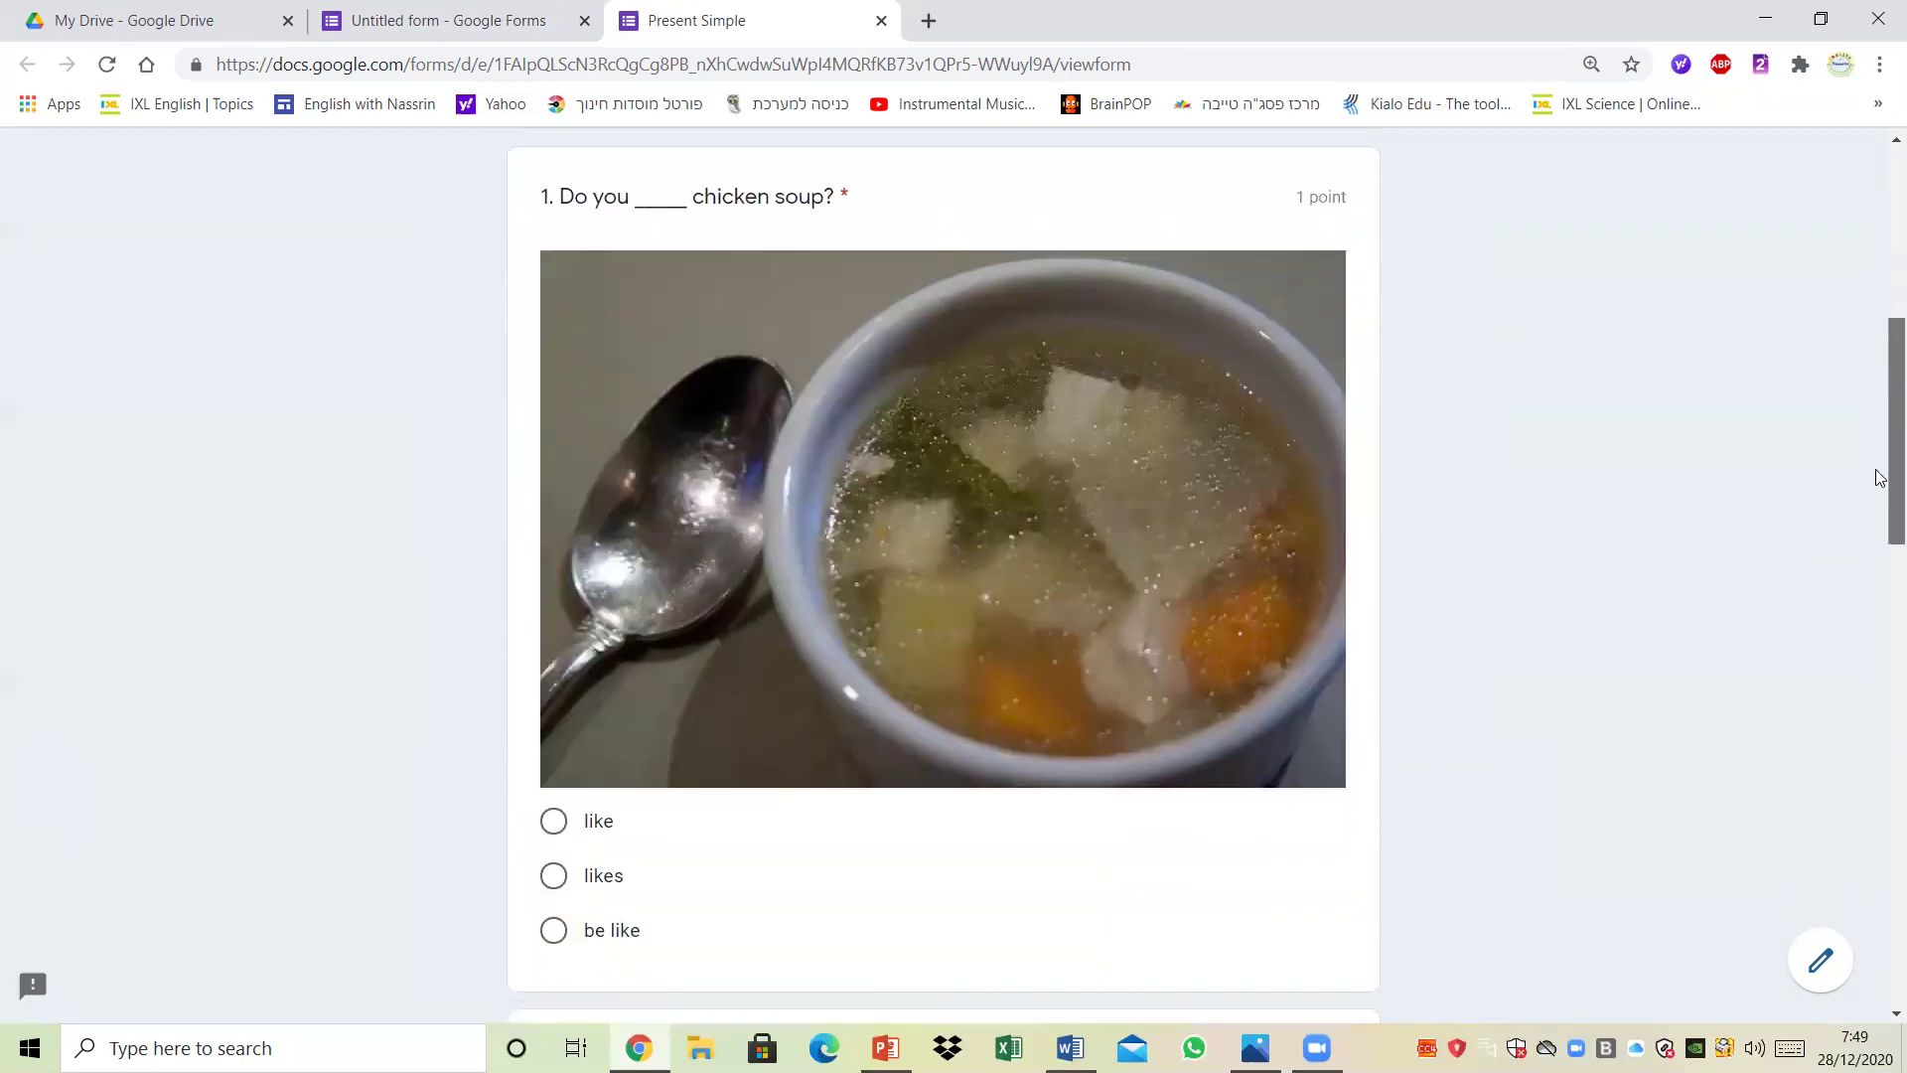
left_click(553, 718)
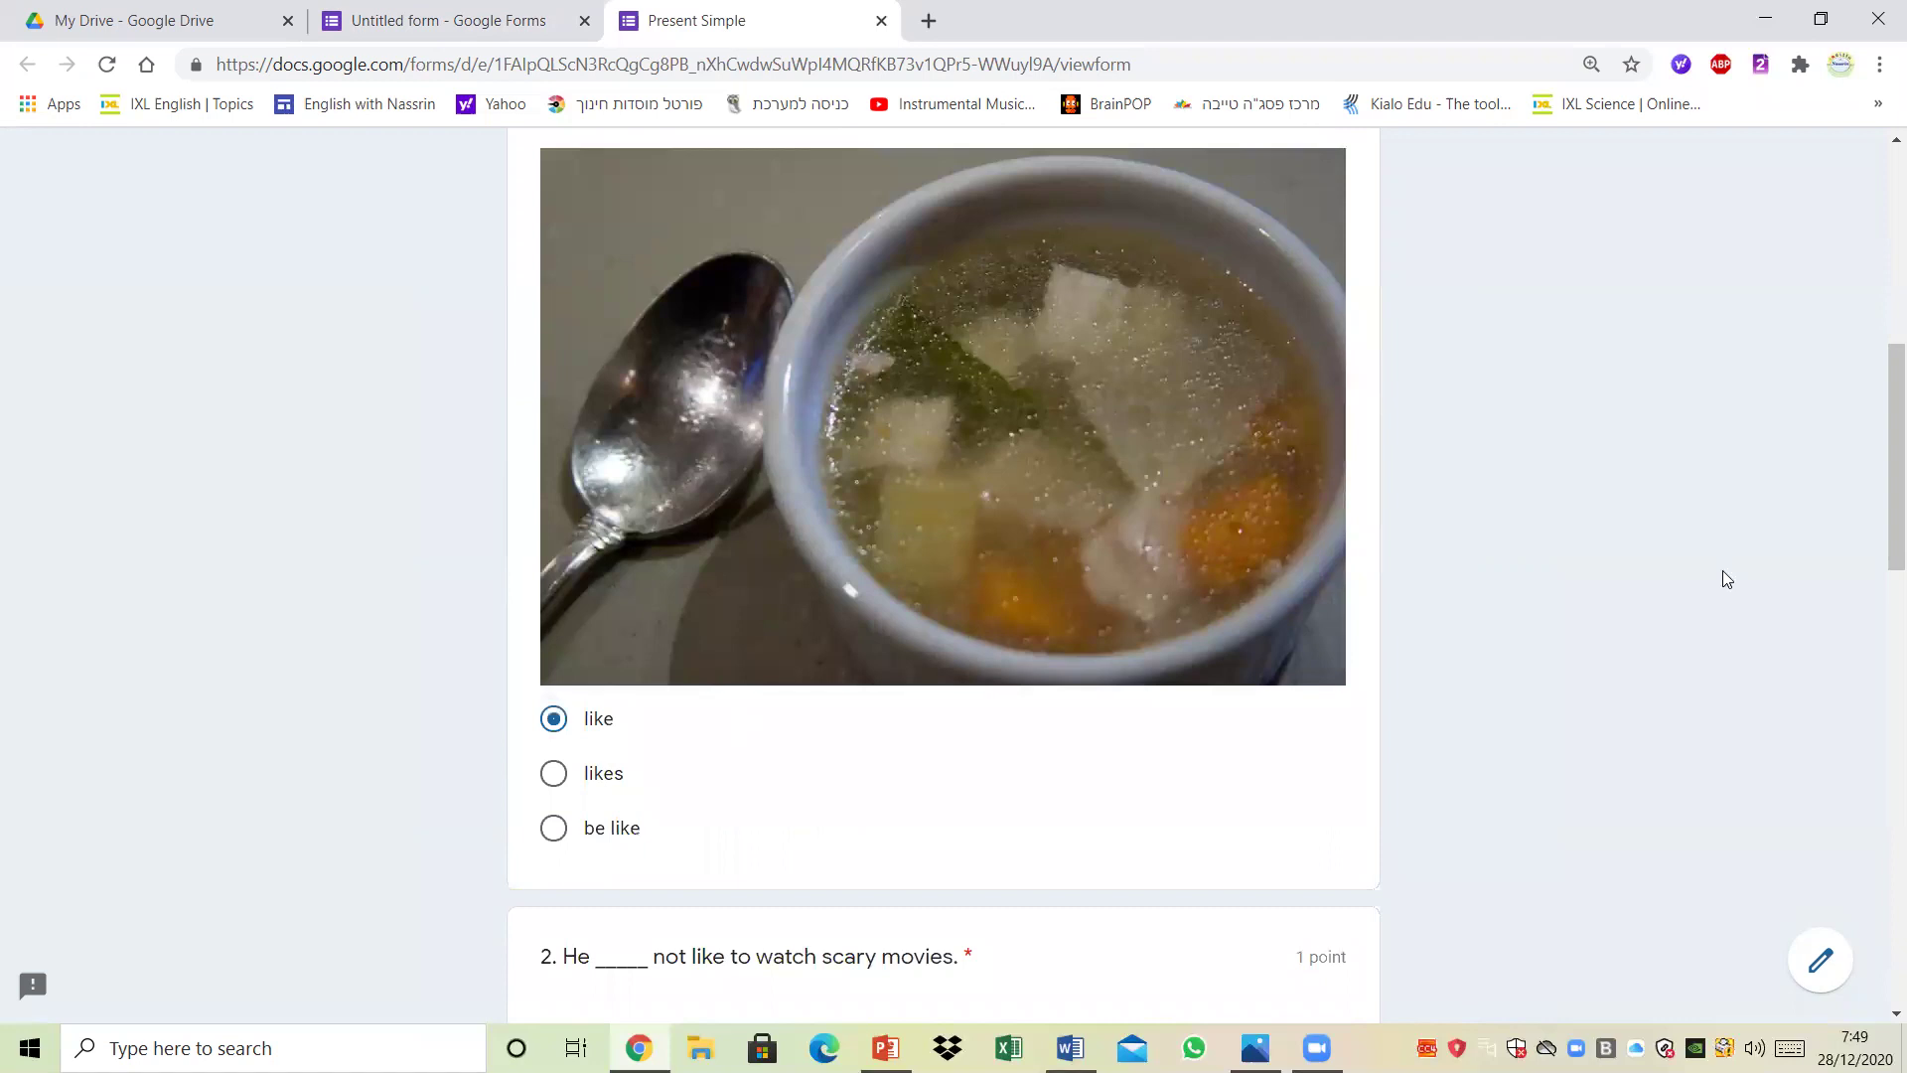
Step: Answer question 2 with "does" and select "plays tennis" and "plays basketball" for question 3
scroll(1880, 487, "down", 5)
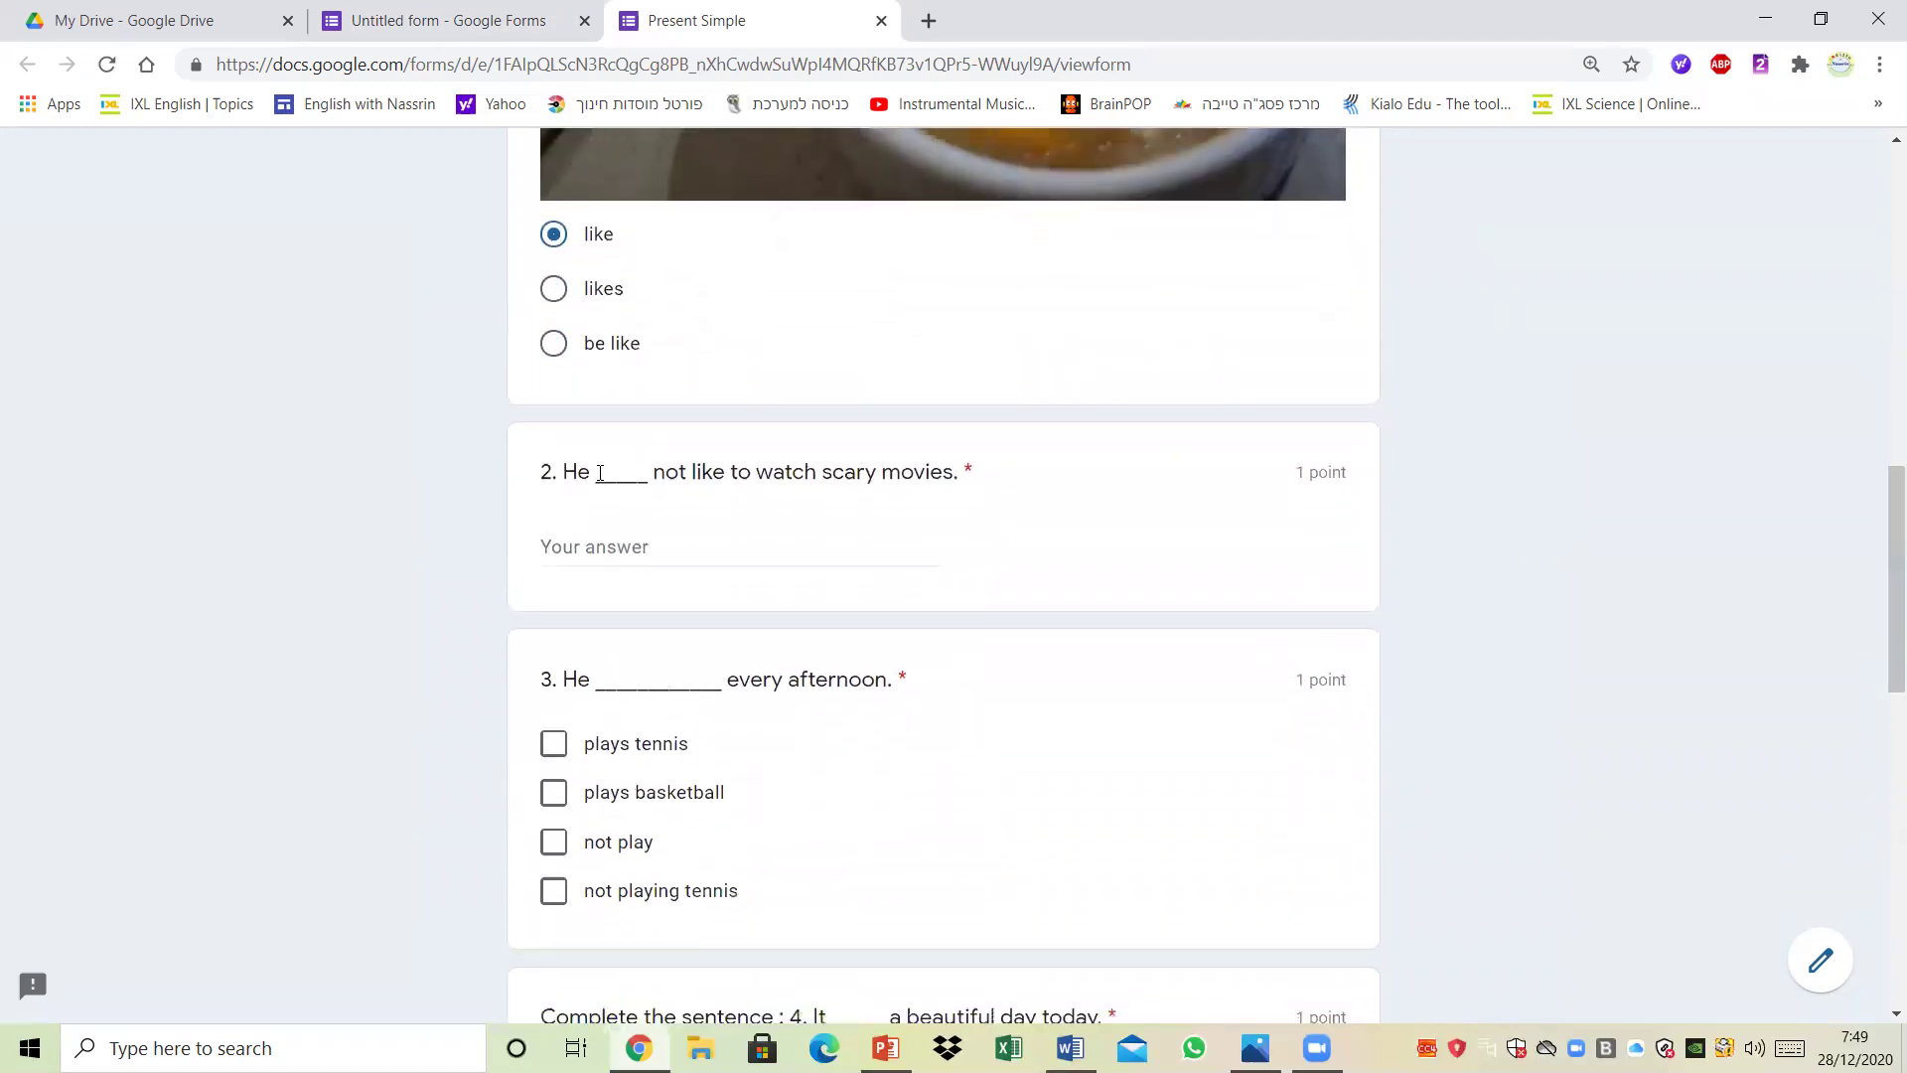
left_click(616, 553)
type("does")
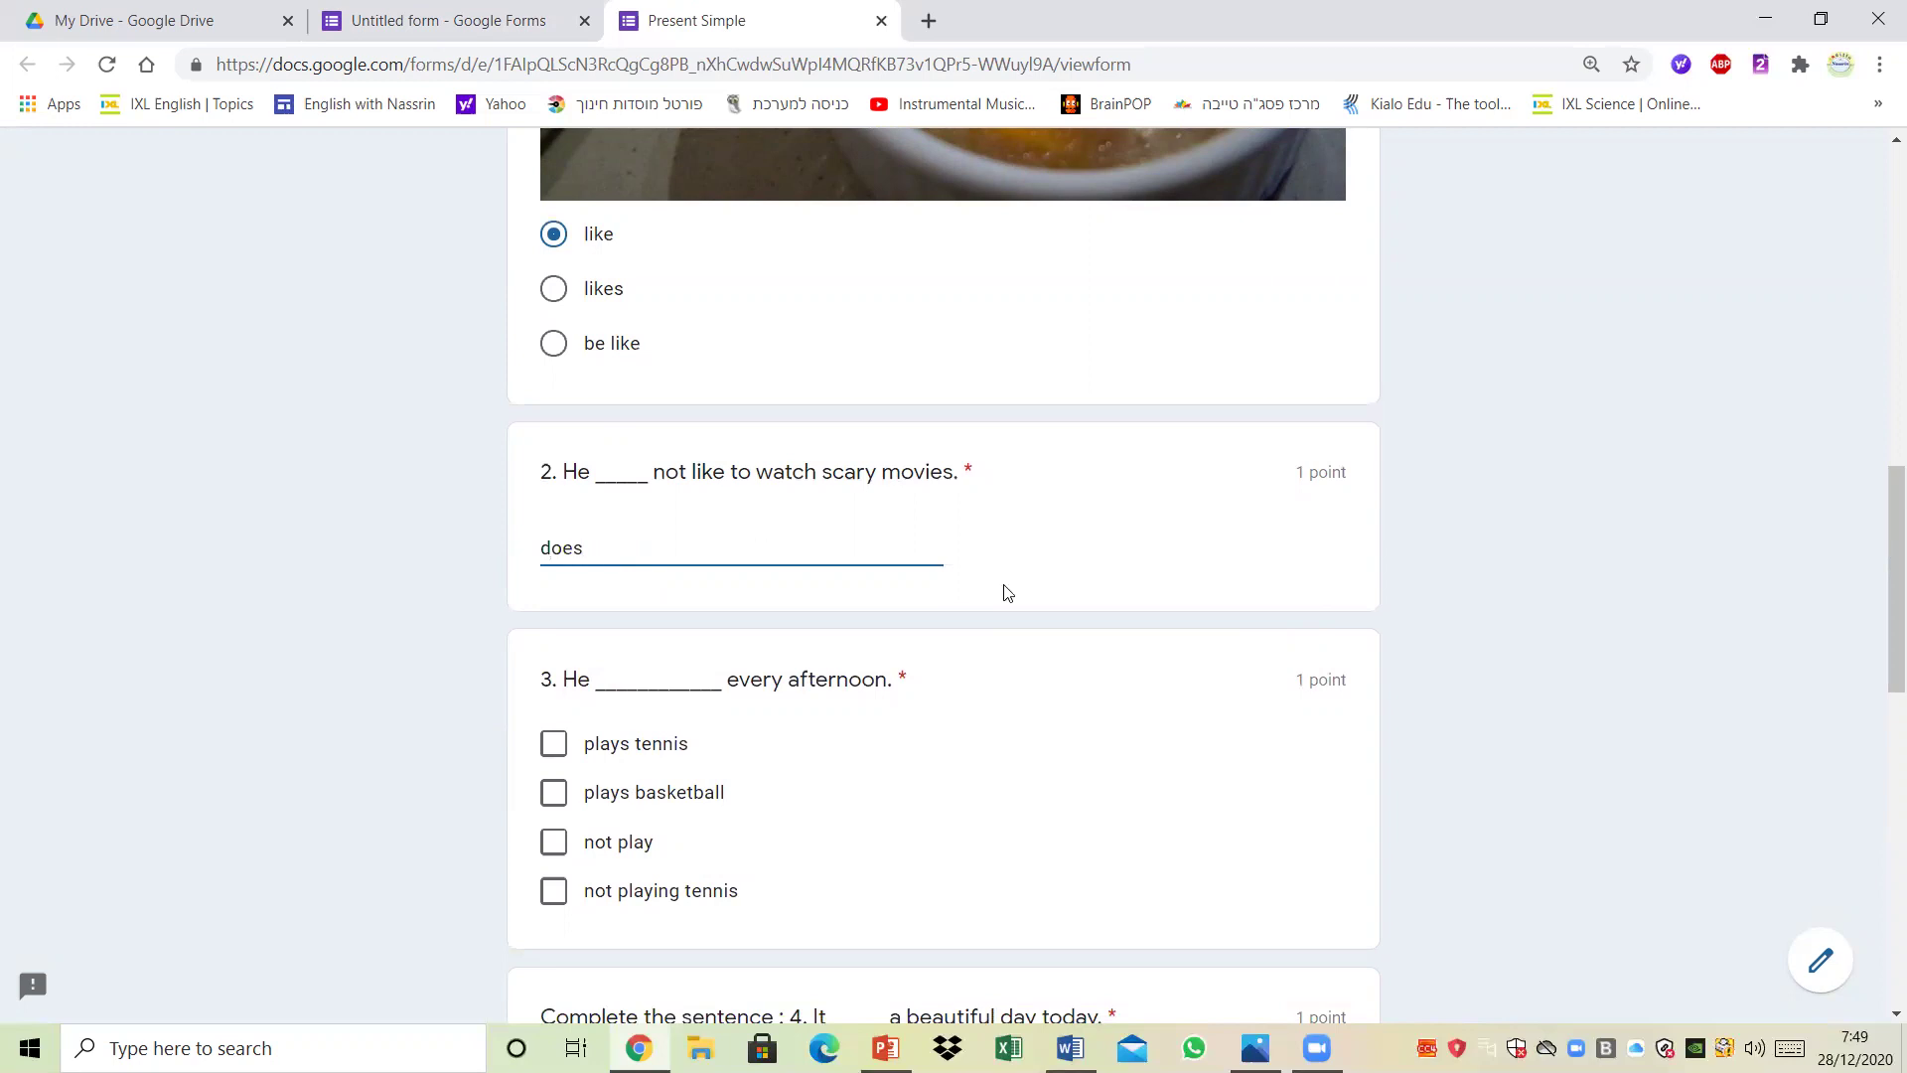
left_click_drag(1885, 647, 1883, 736)
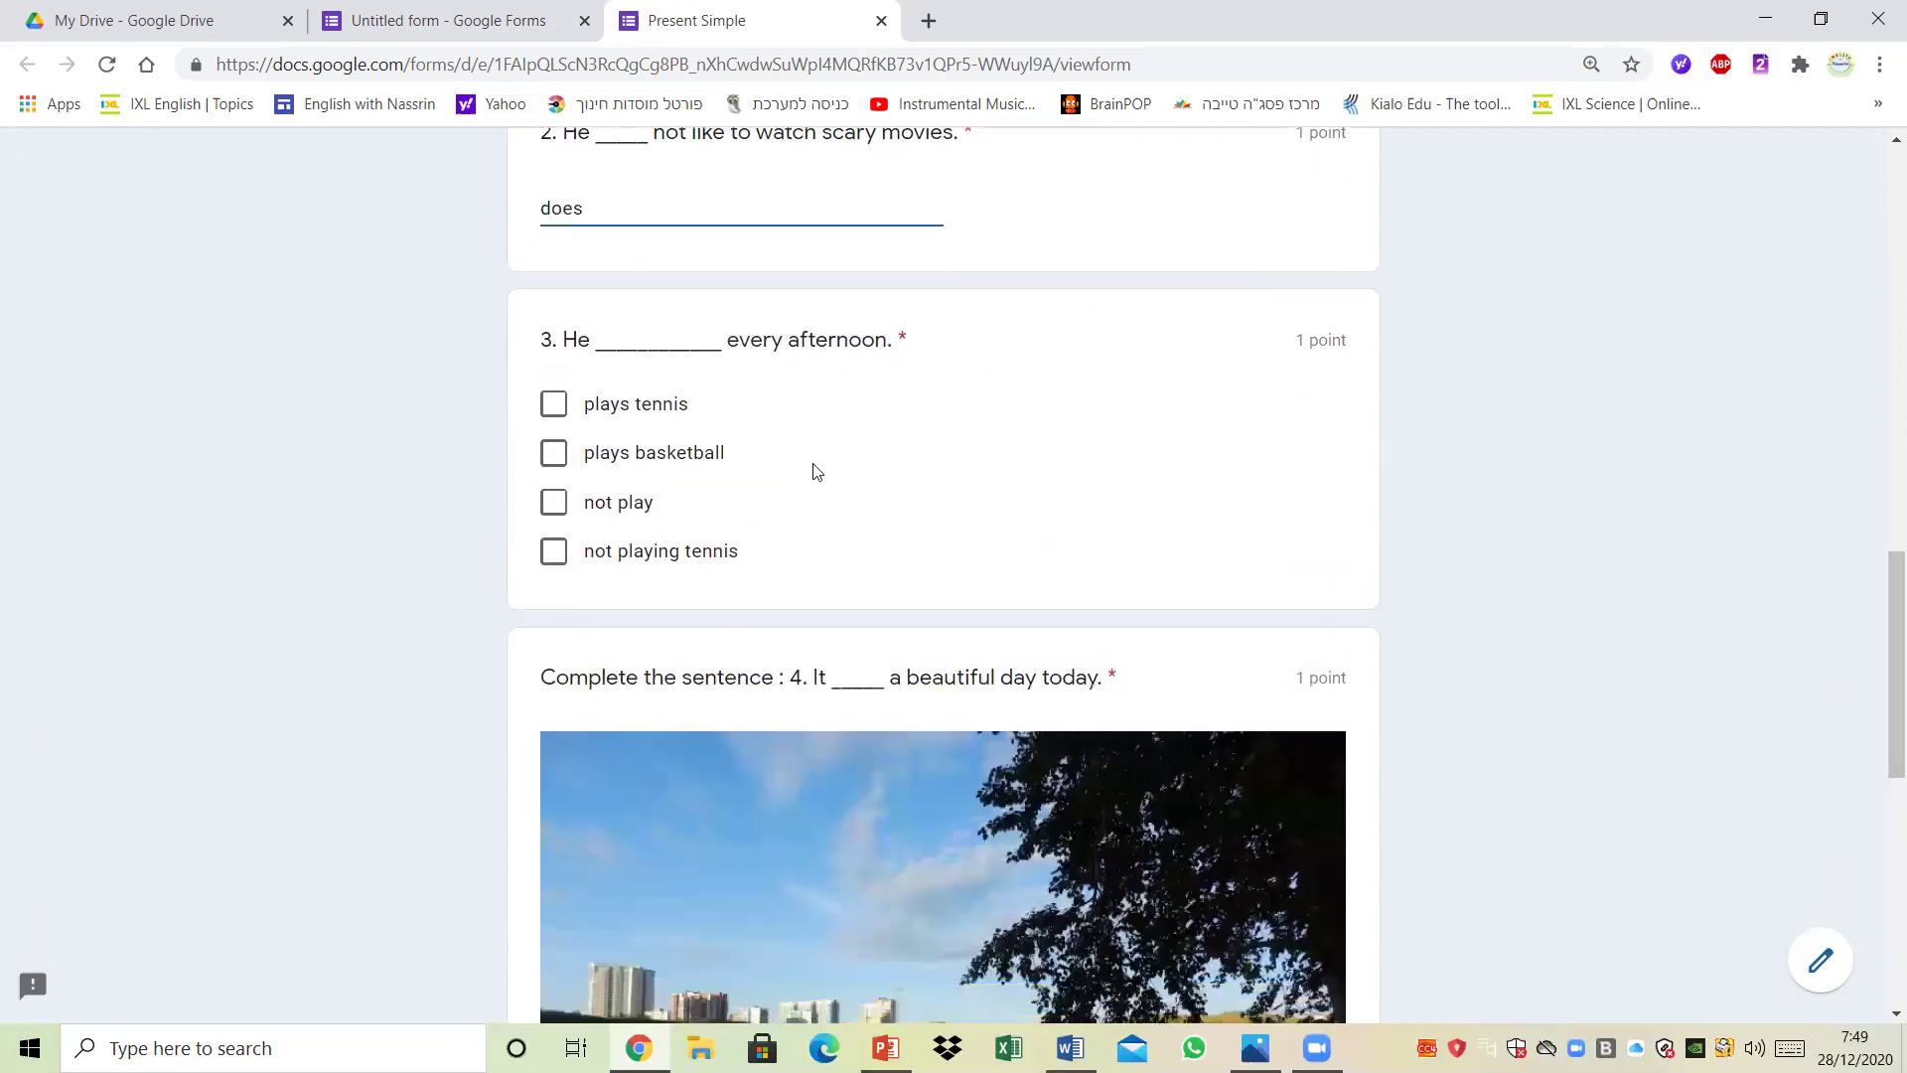
left_click(559, 413)
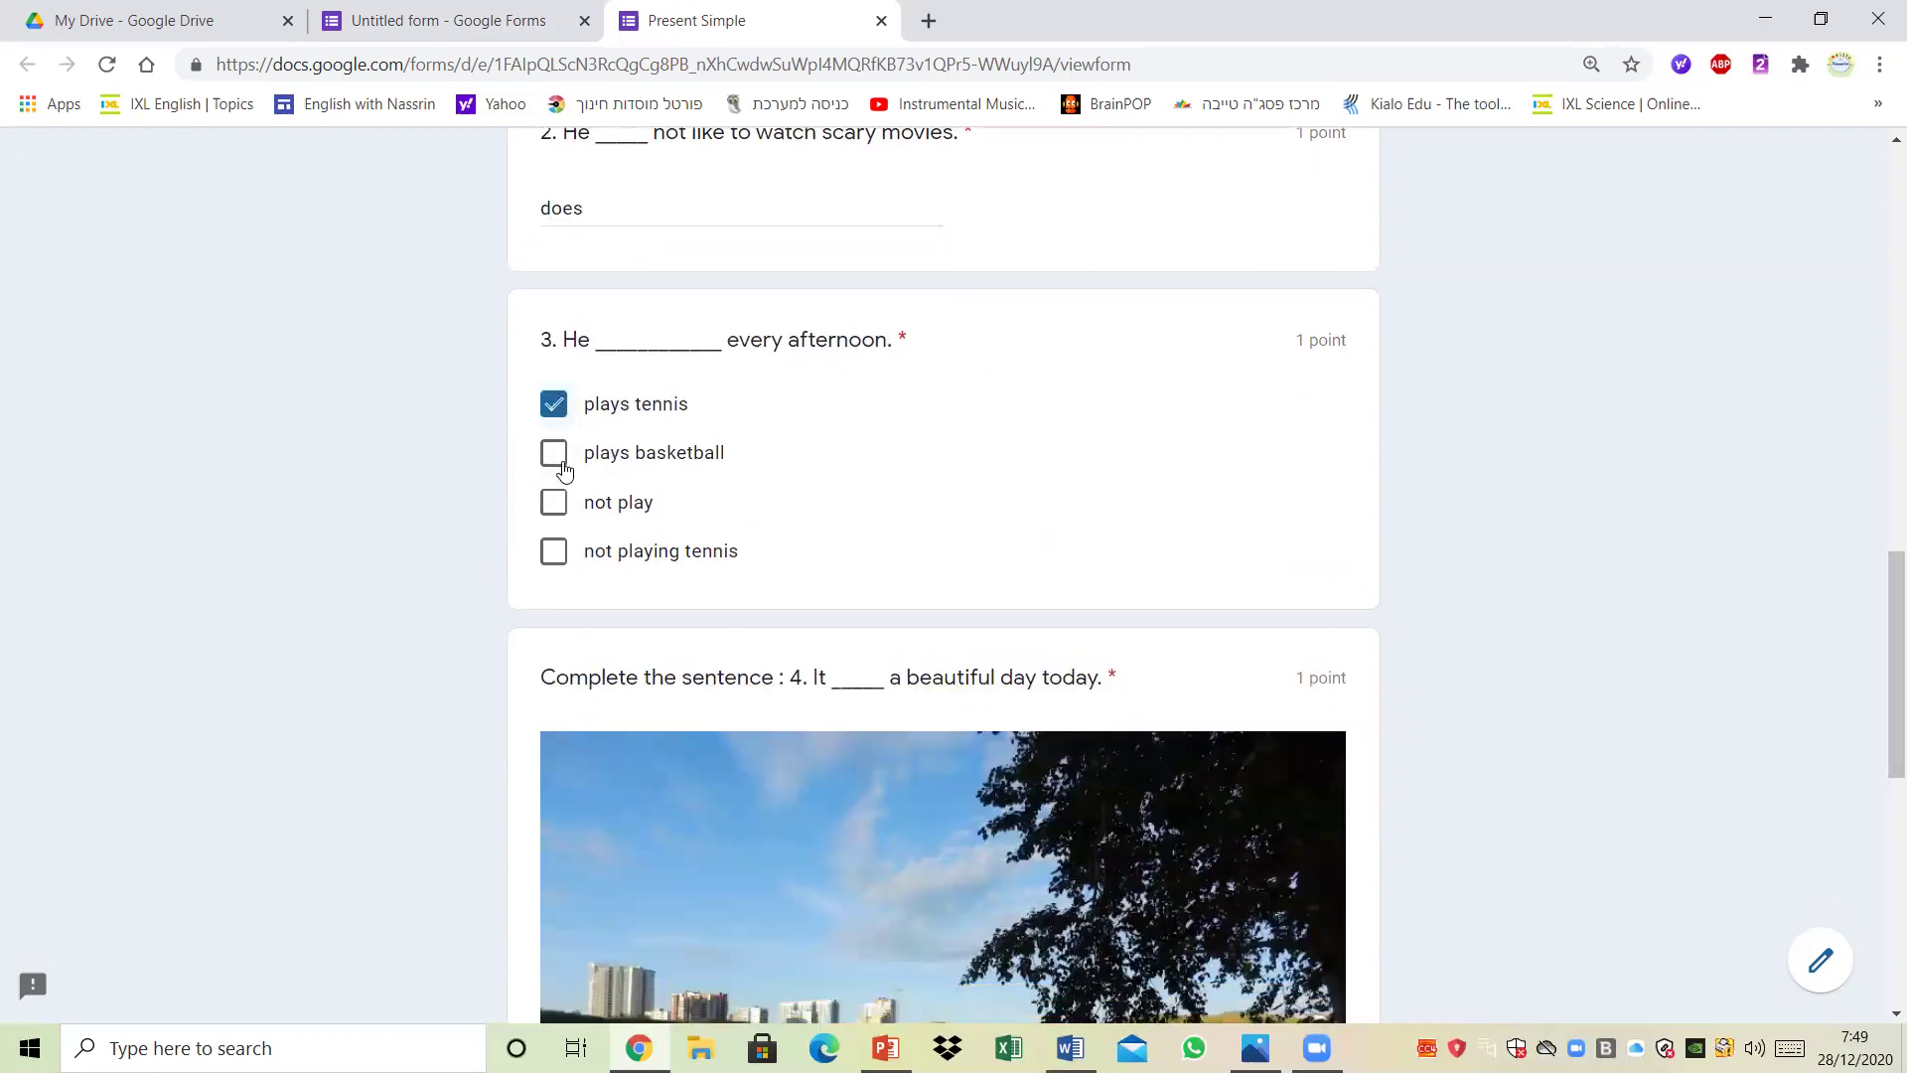
left_click(555, 459)
Step: Answer question 4 about the beautiful day with "are" in the previewed form
left_click_drag(1881, 639, 1877, 800)
left_click(738, 717)
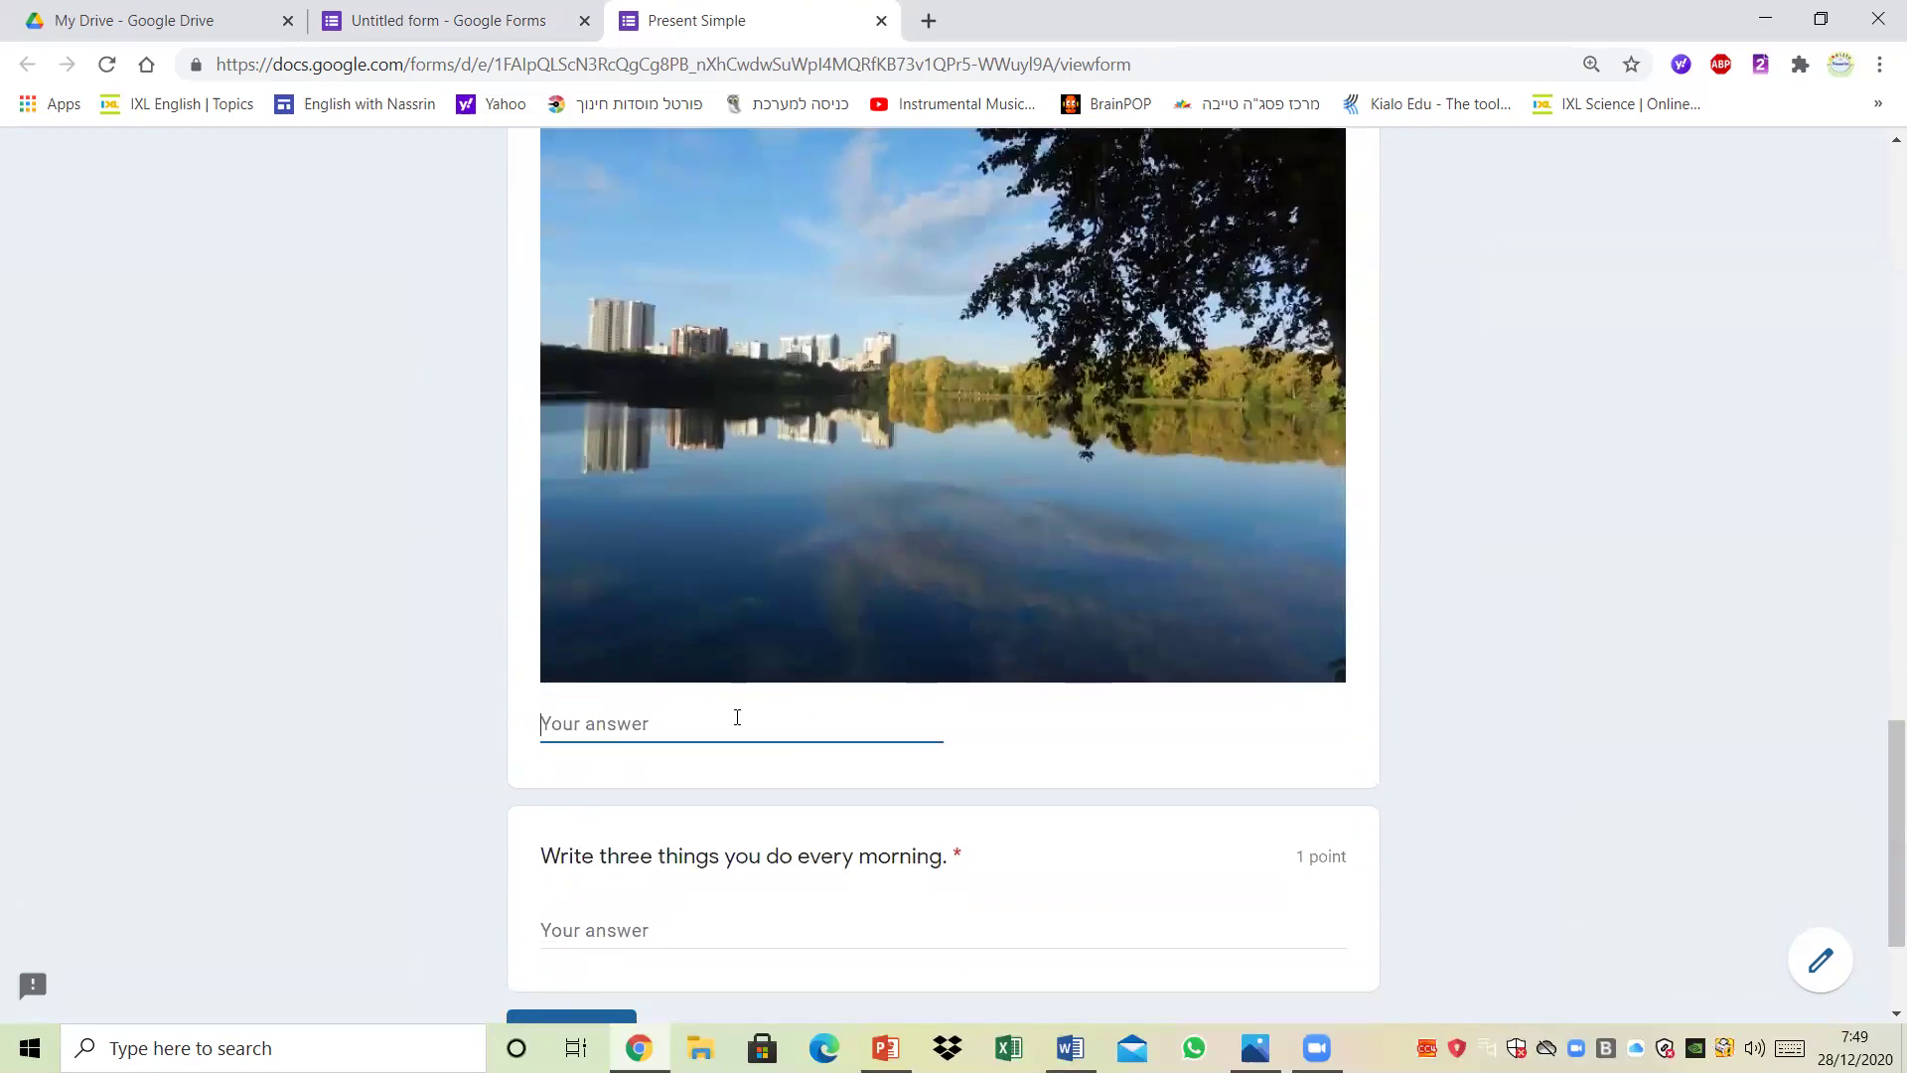
scroll(1880, 725, "up", 3)
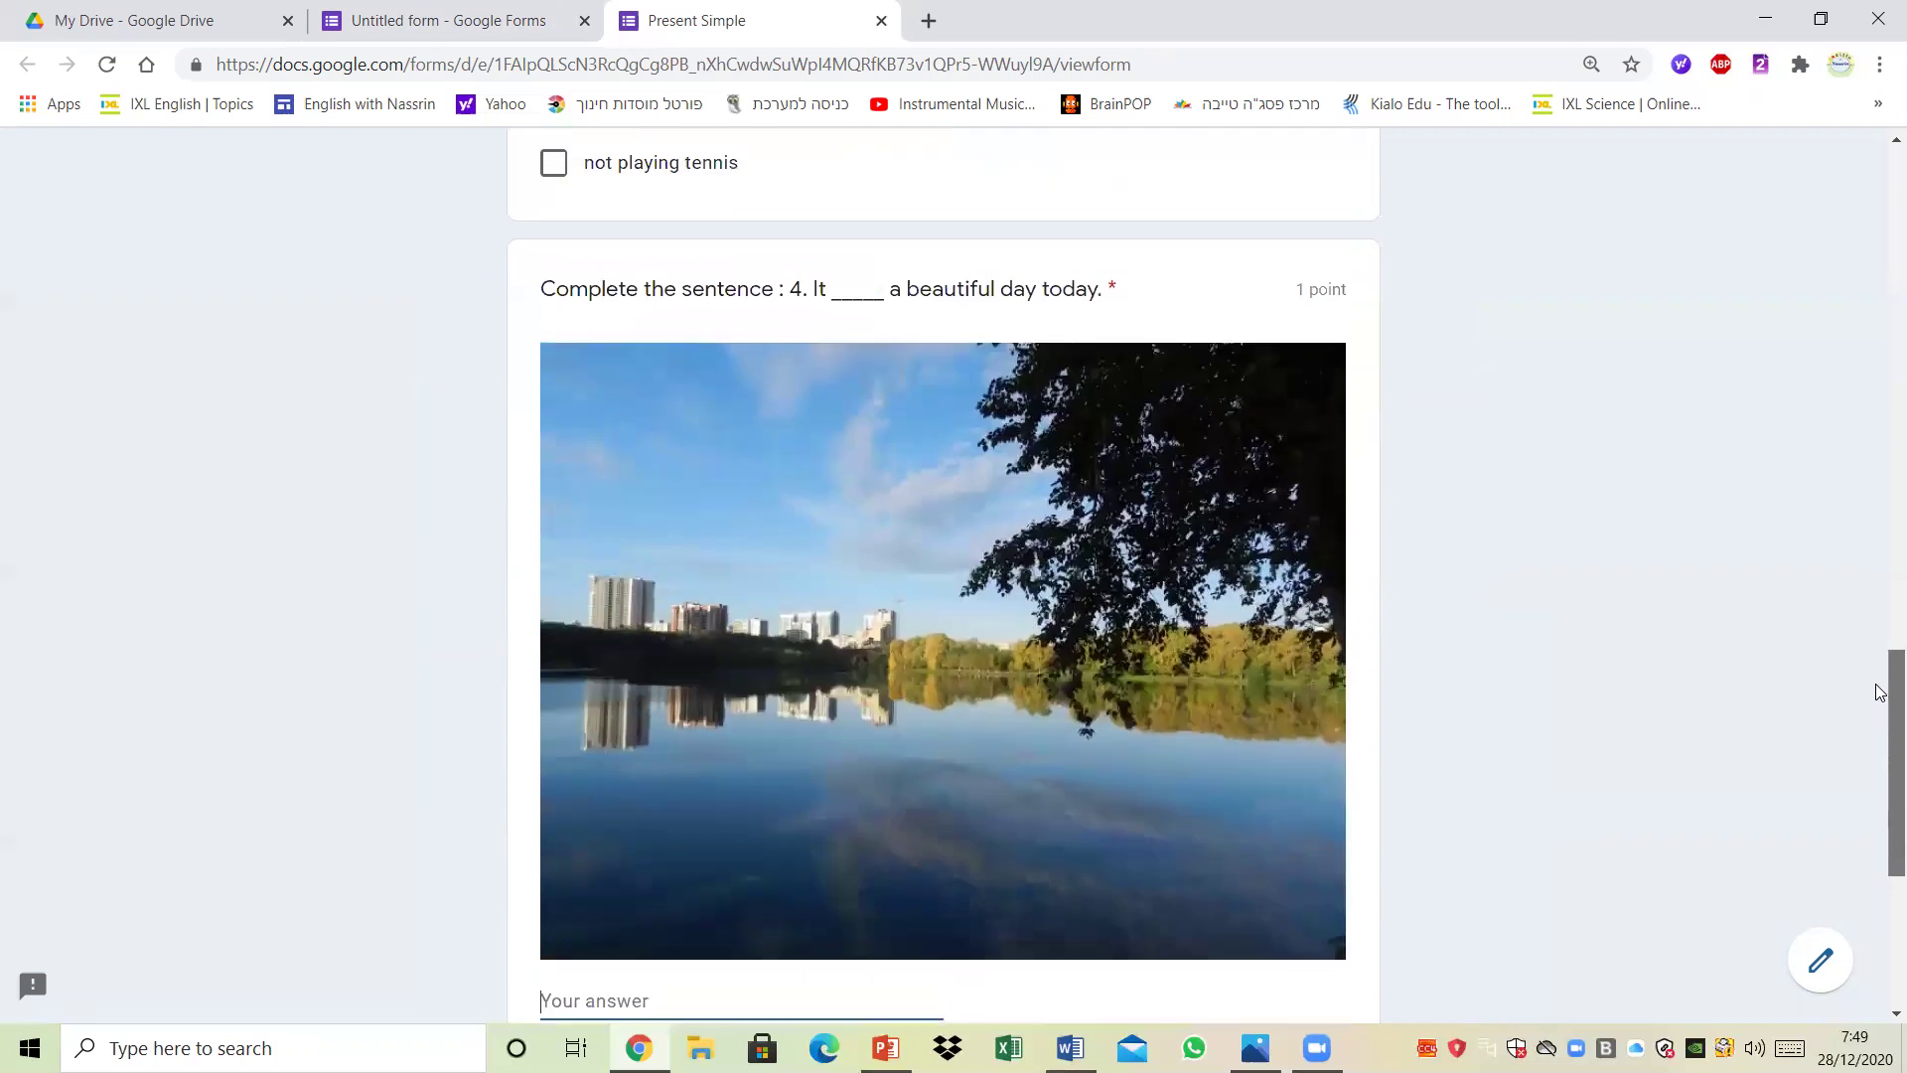
scroll(1879, 725, "down", 3)
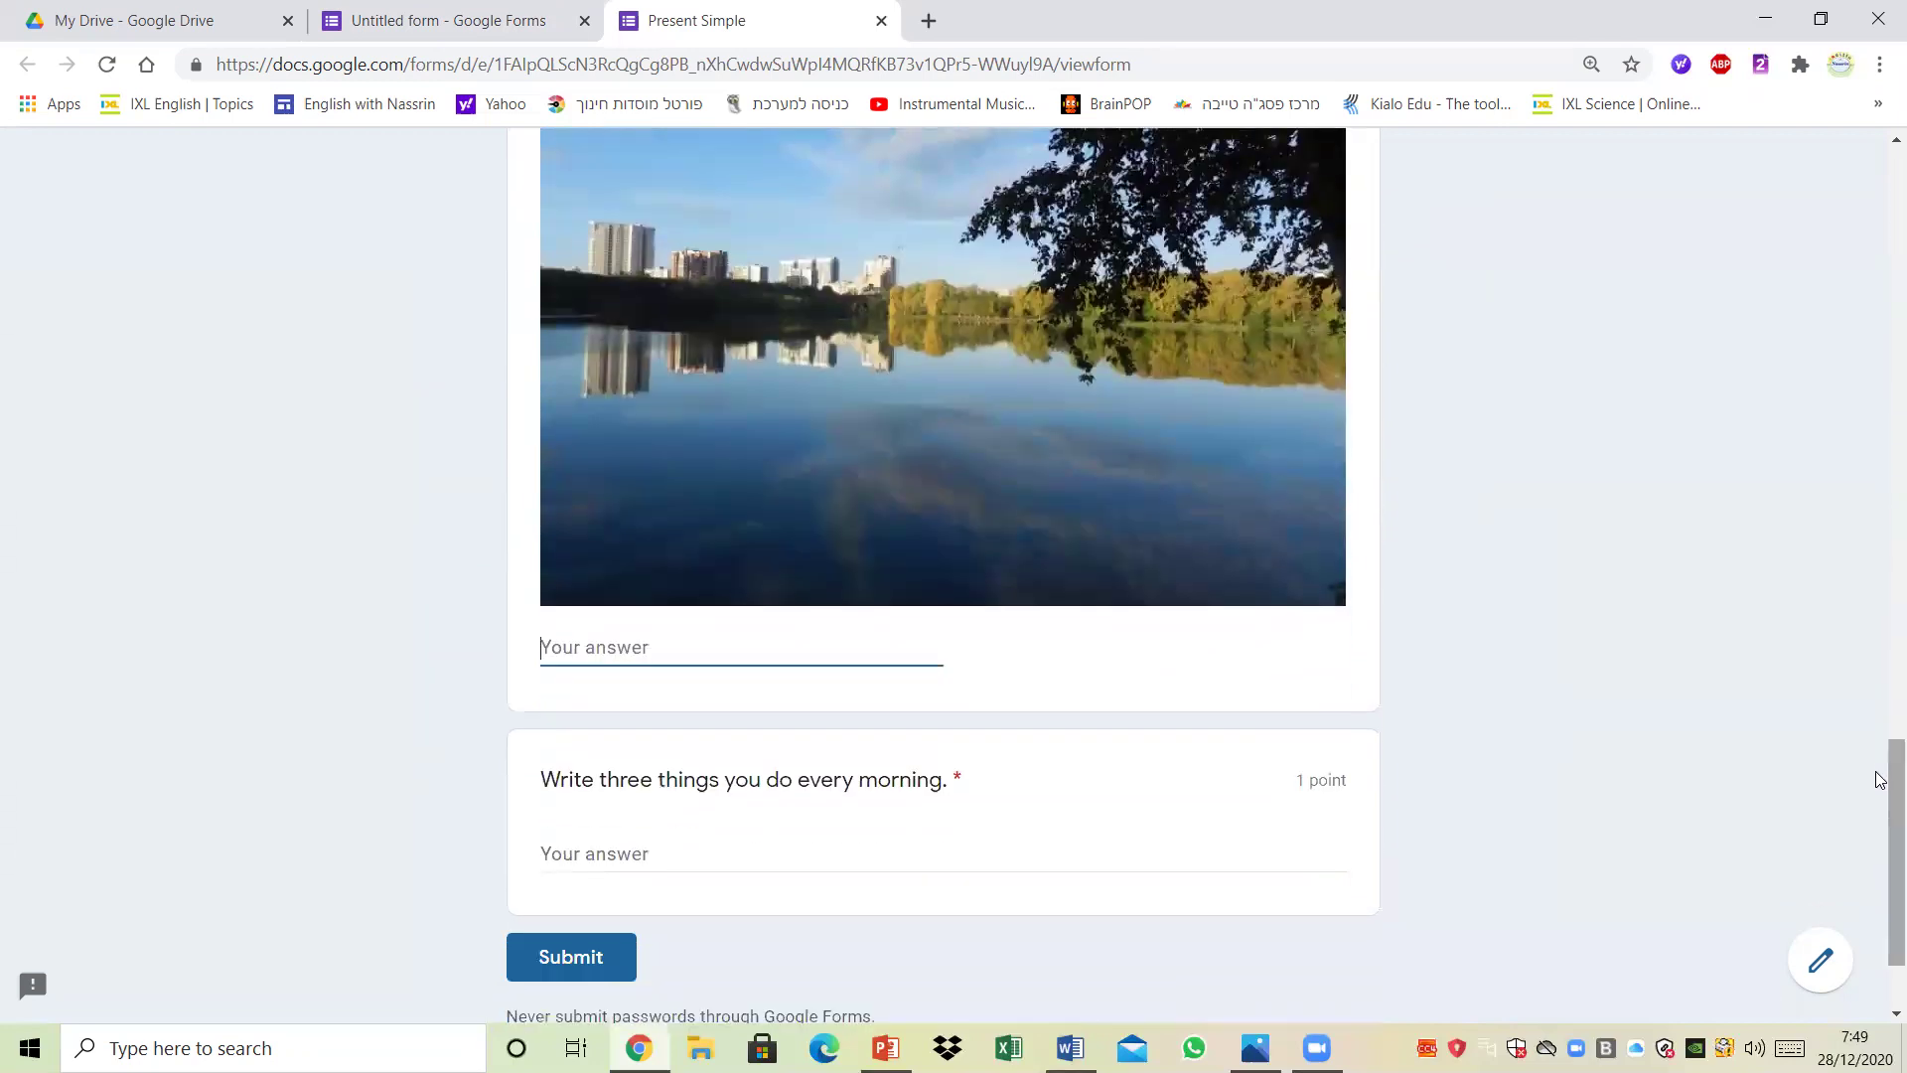
type("are")
Step: Answer the three-morning-things question with "I wash my face , eat breakfast and drink coffee." and submit the form
scroll(1881, 874, "down", 2)
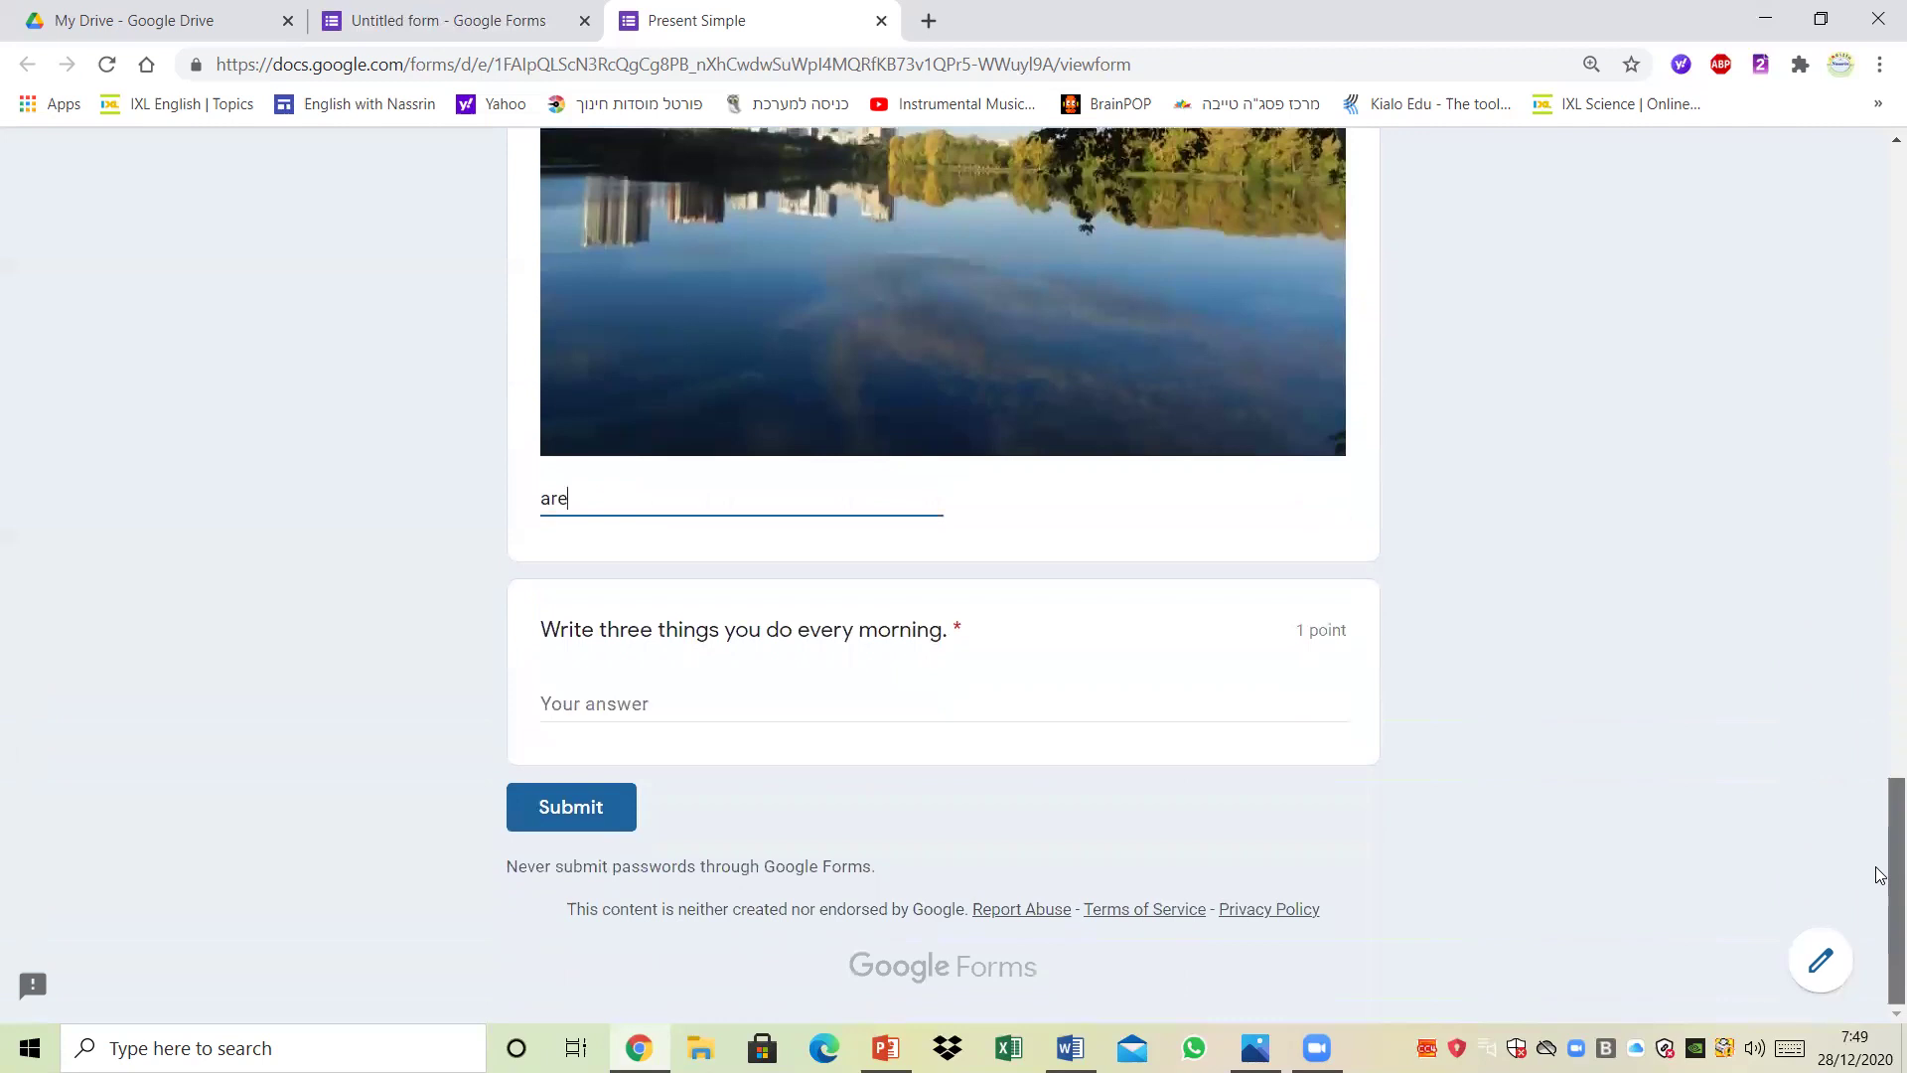
left_click(751, 707)
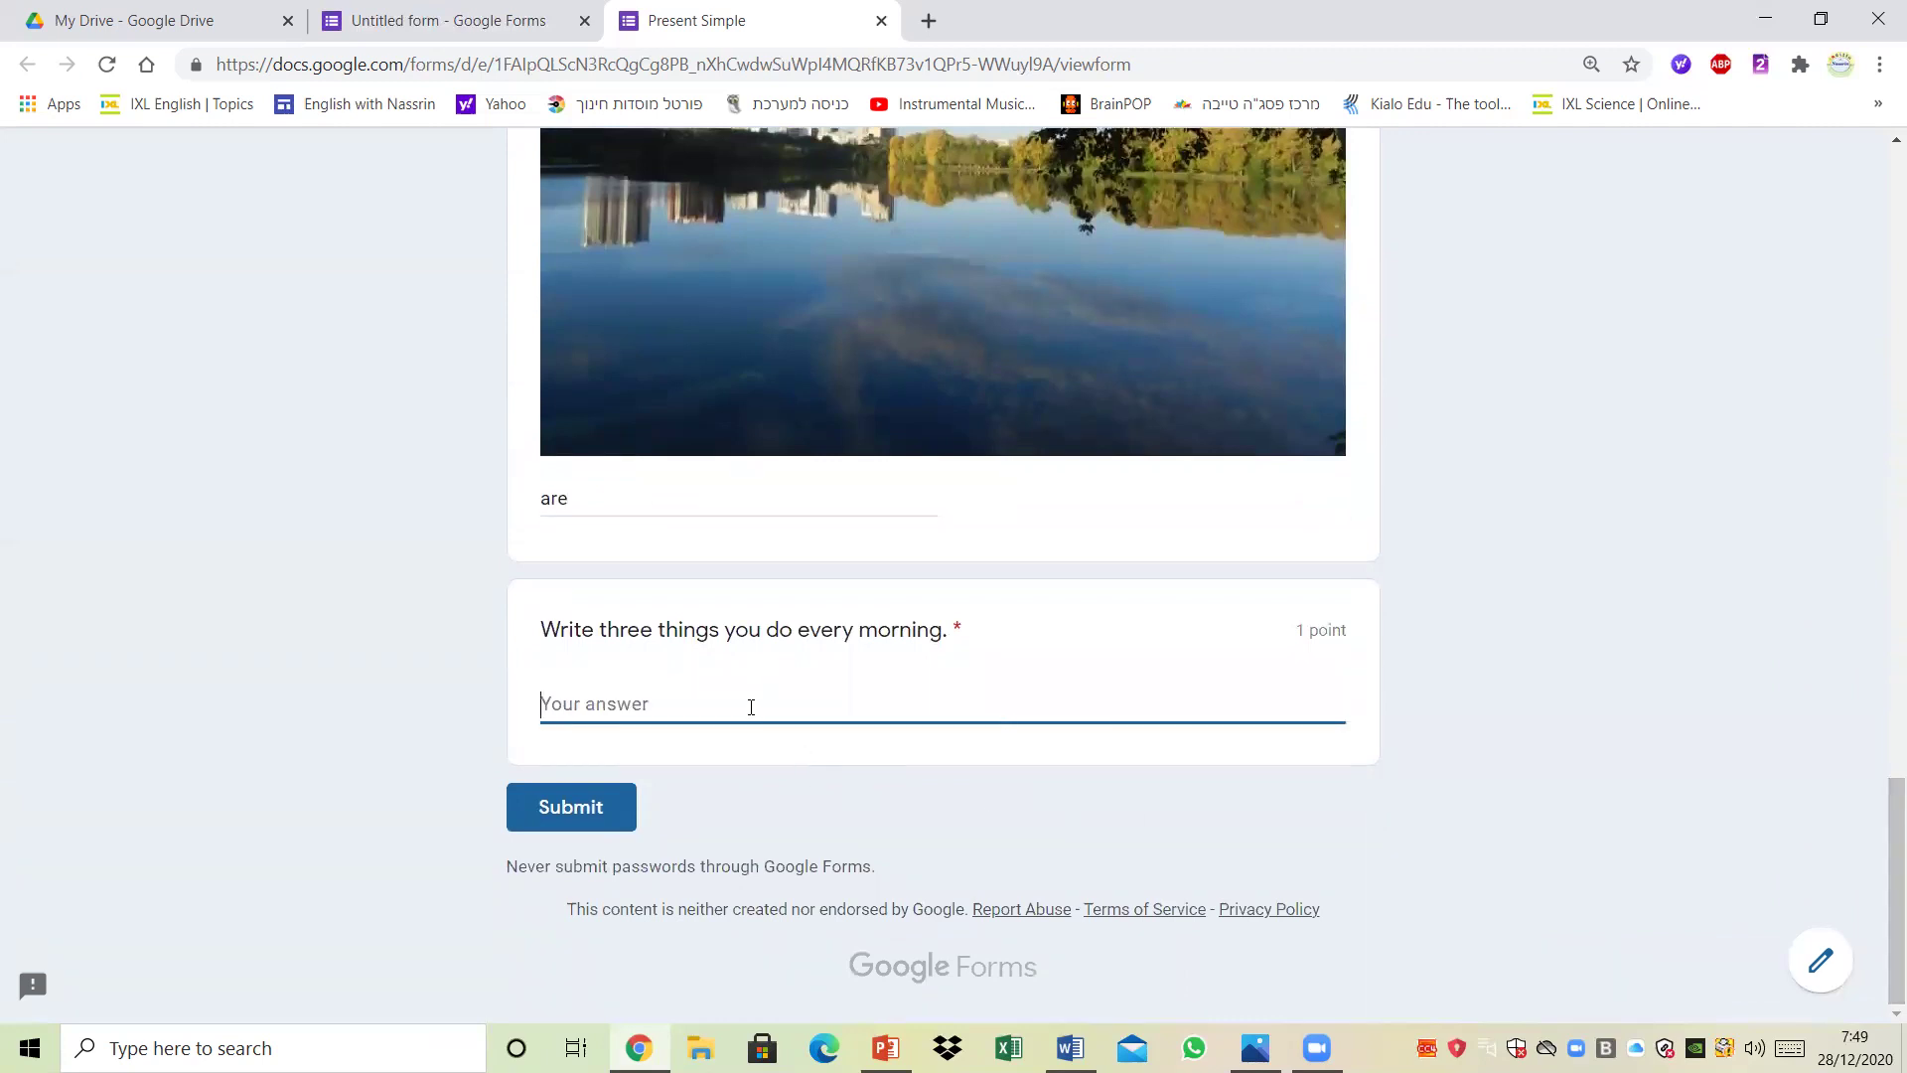
type("I wash my face , eat breakfast and ")
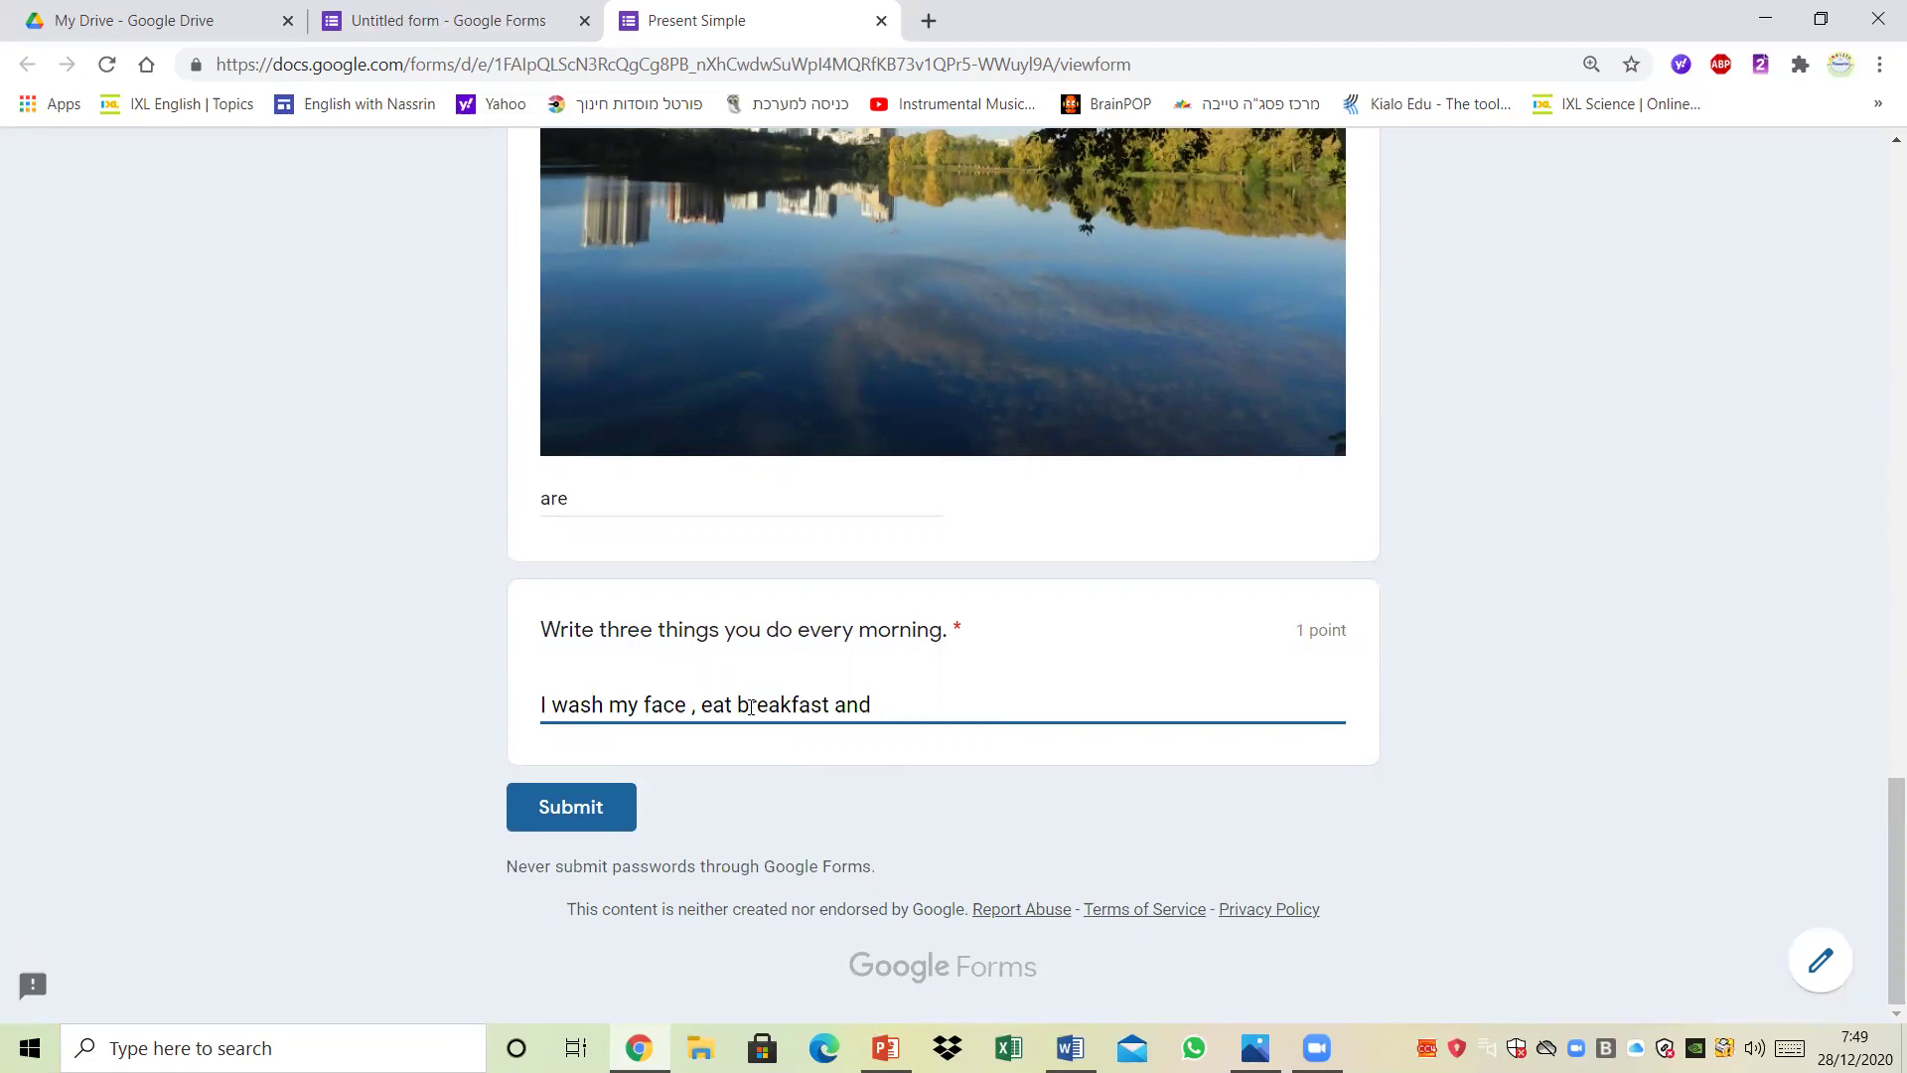
type("drink coffee.")
left_click(565, 808)
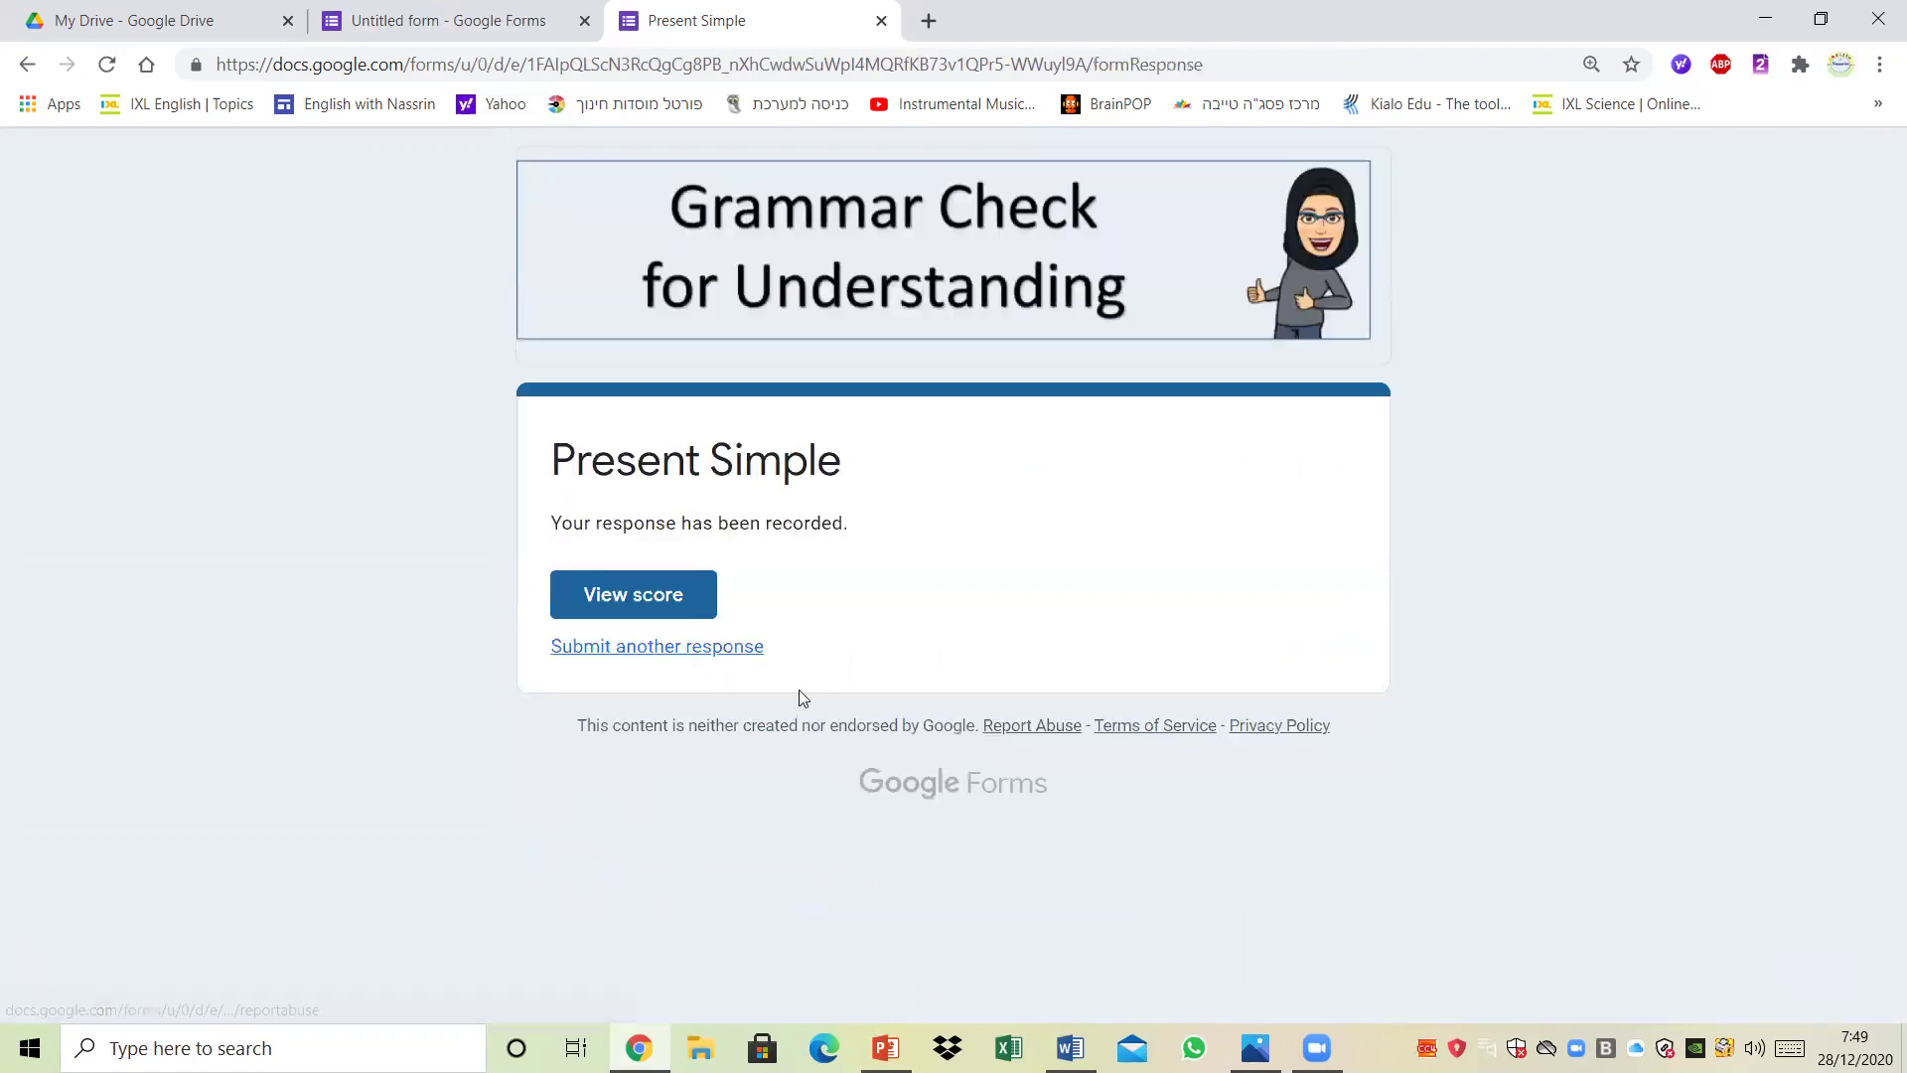
Step: View the score of the submitted response and look through the graded answers down to the last question
left_click(639, 602)
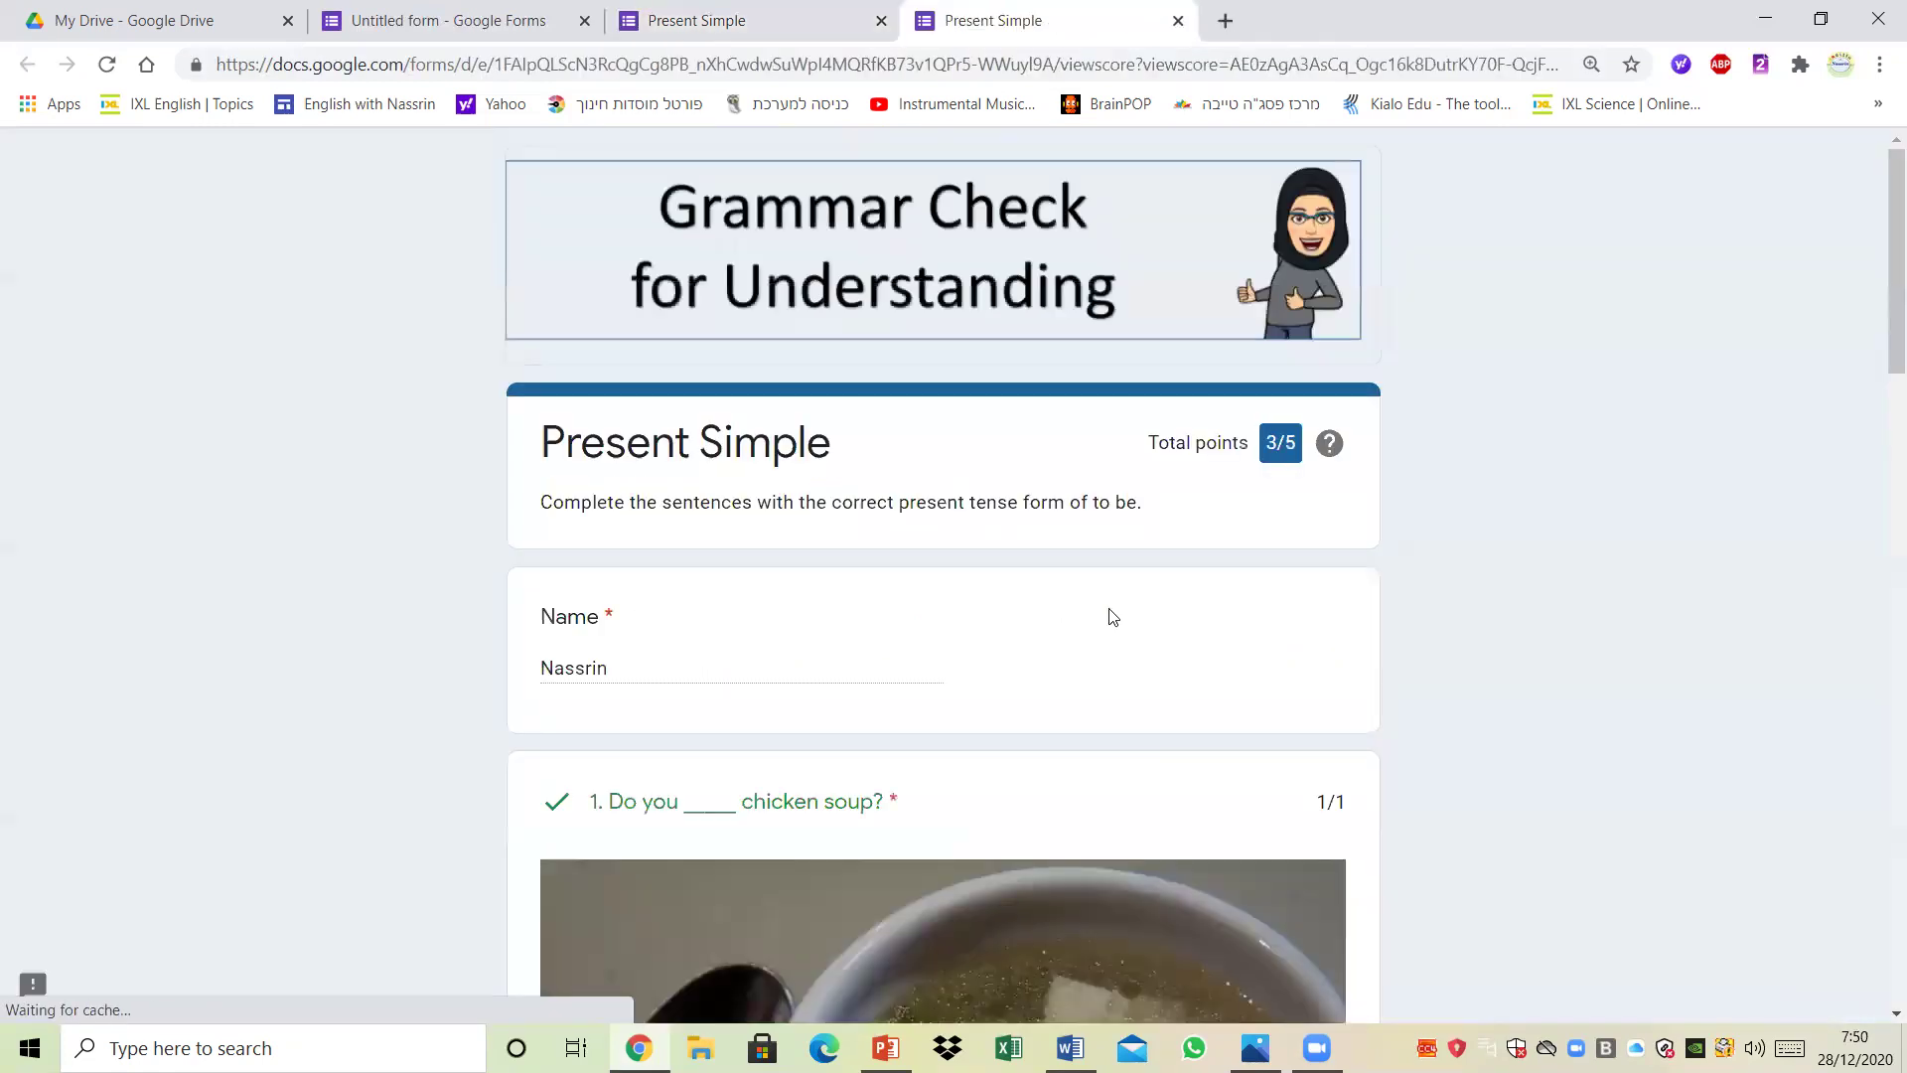
left_click_drag(1880, 283, 1881, 981)
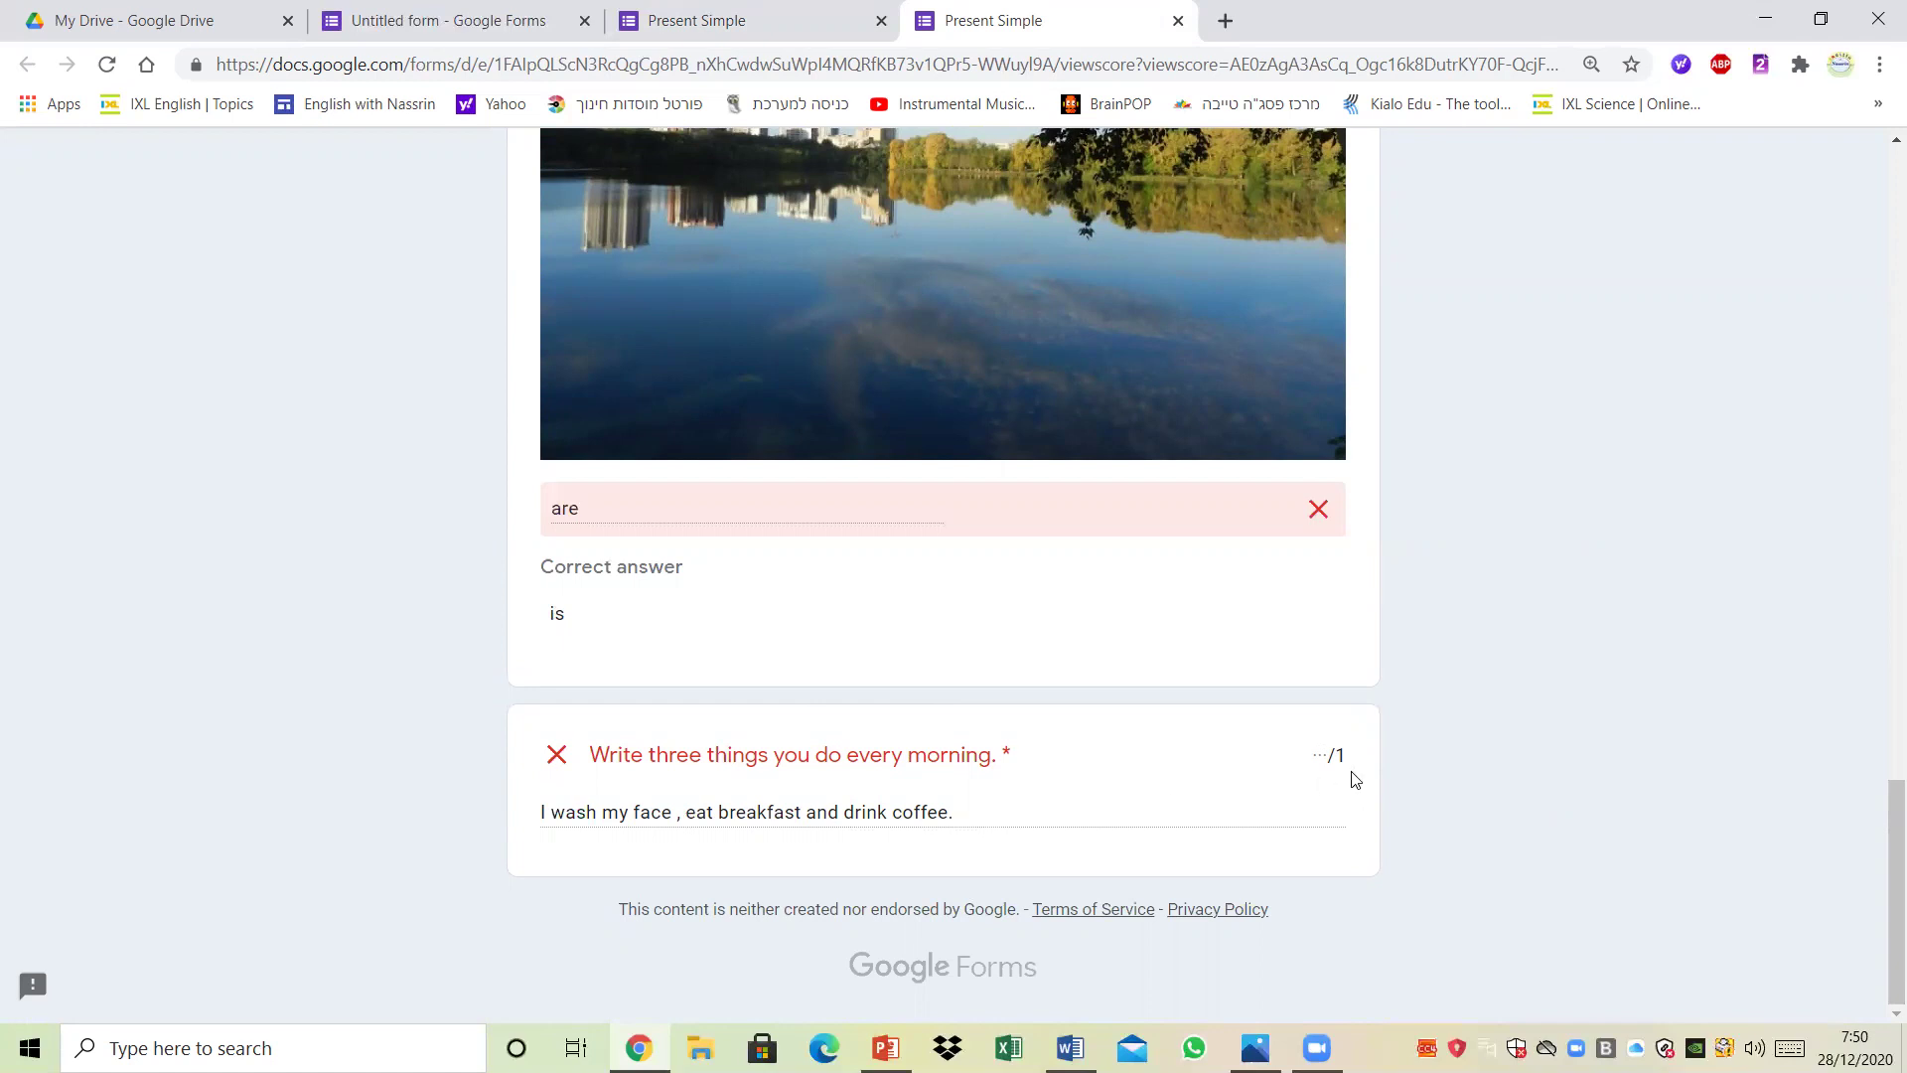
key("ctrl+a")
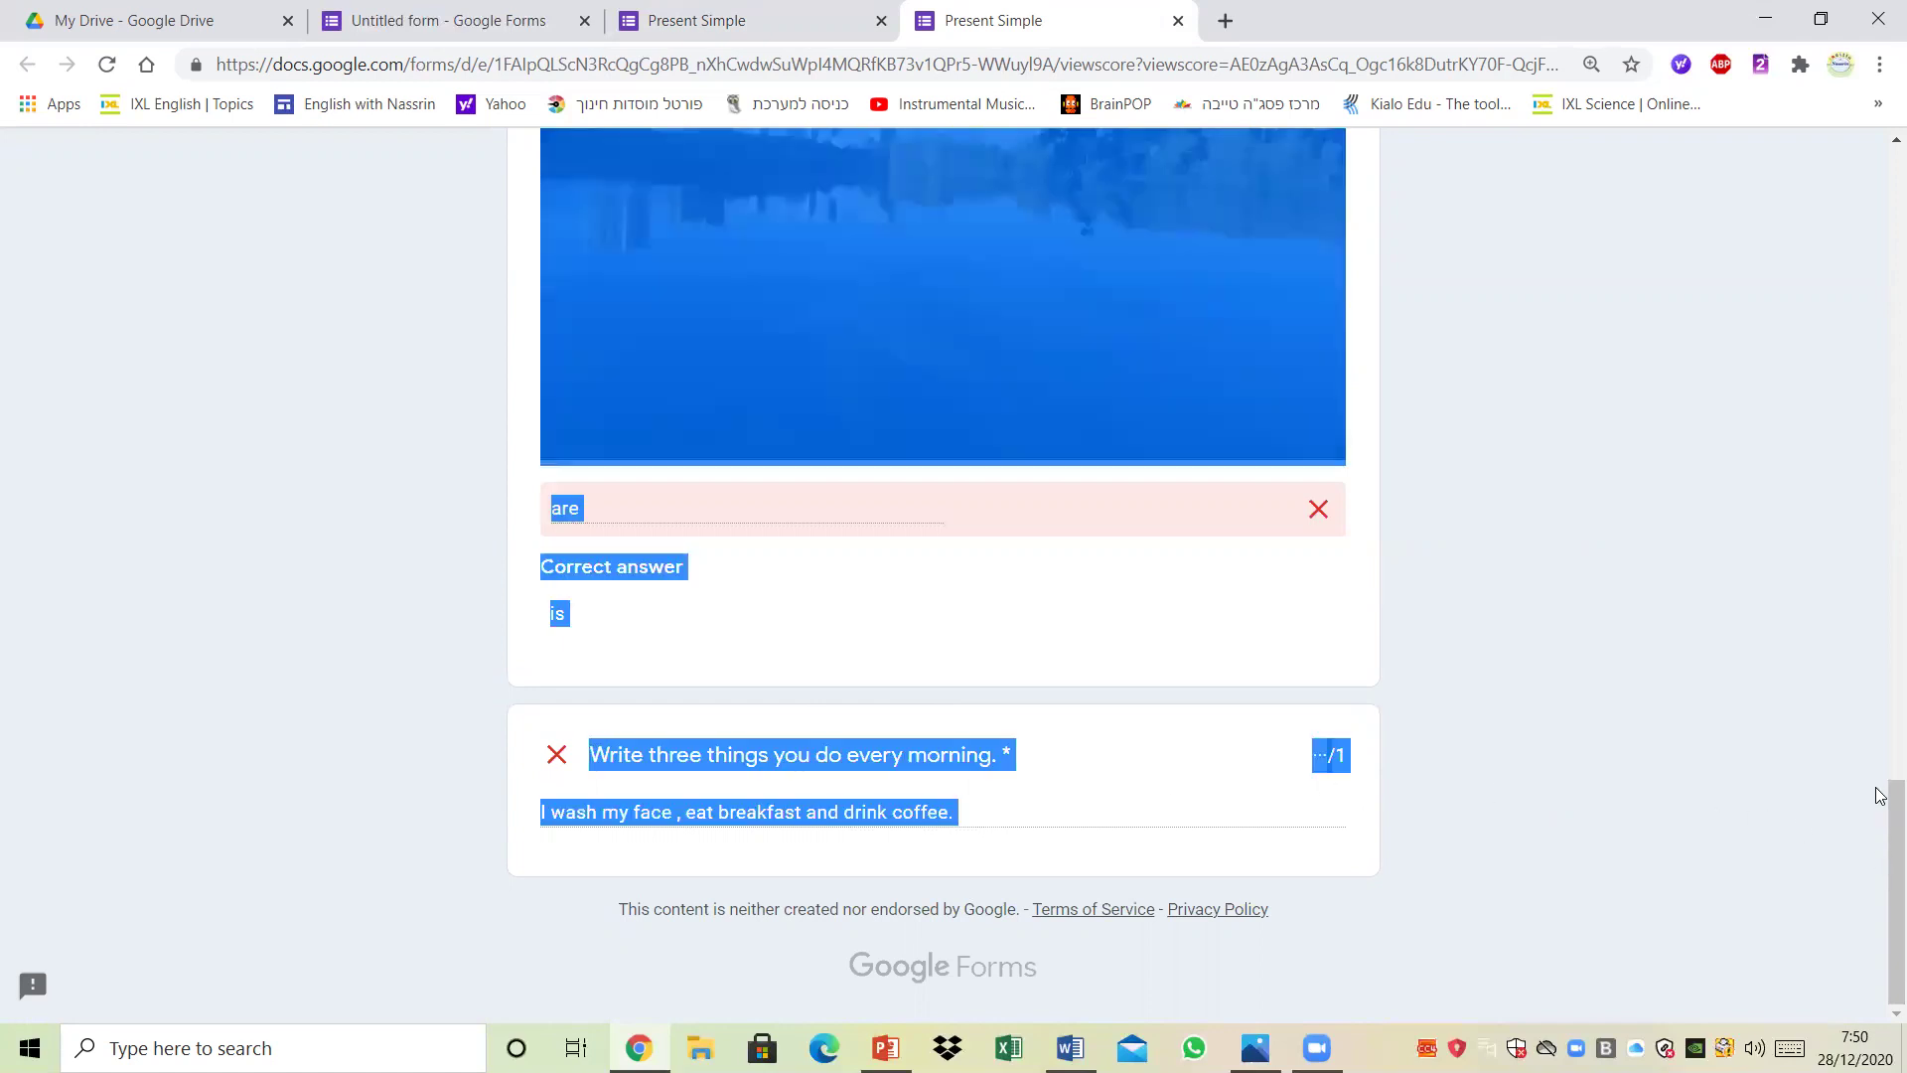
left_click(1616, 823)
left_click_drag(1881, 892, 1794, 209)
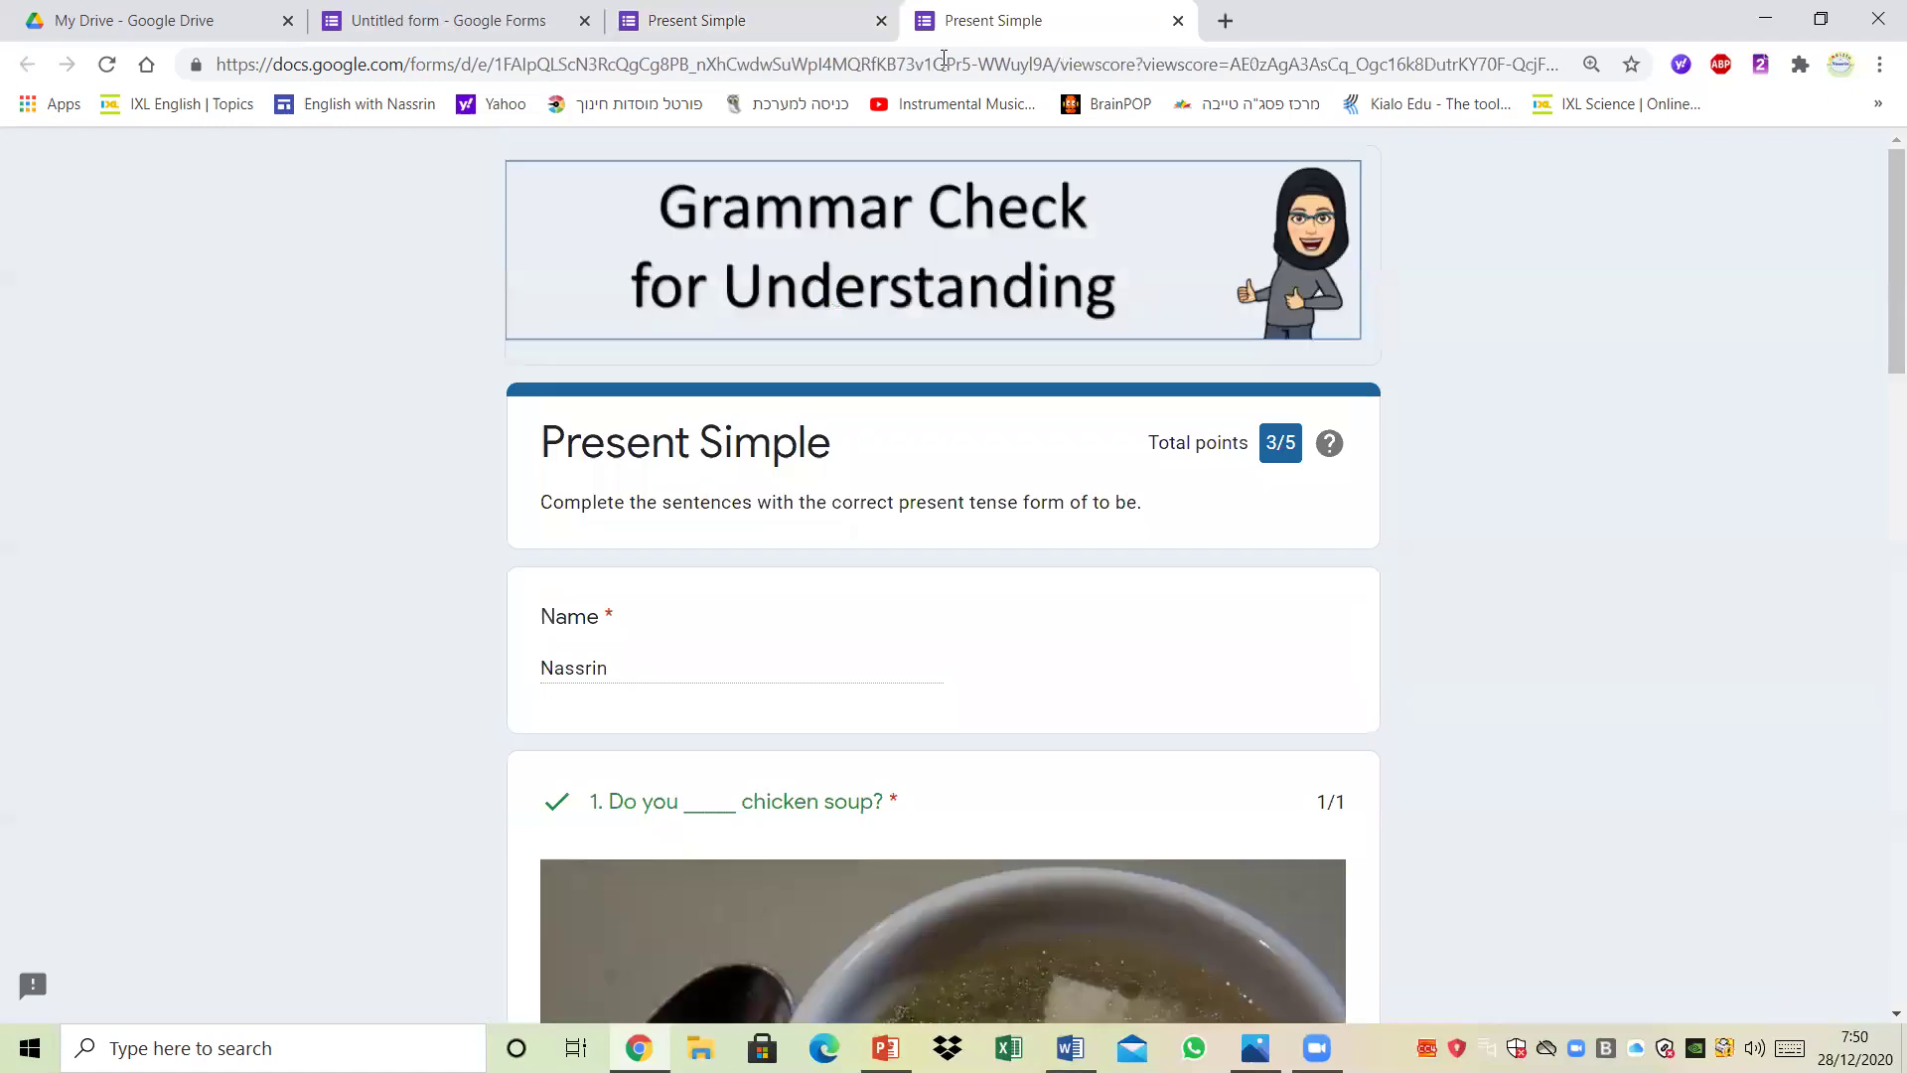
Step: Return to the form editor and save "Great Job! Please check your score in google classroom." as the confirmation message
left_click(715, 22)
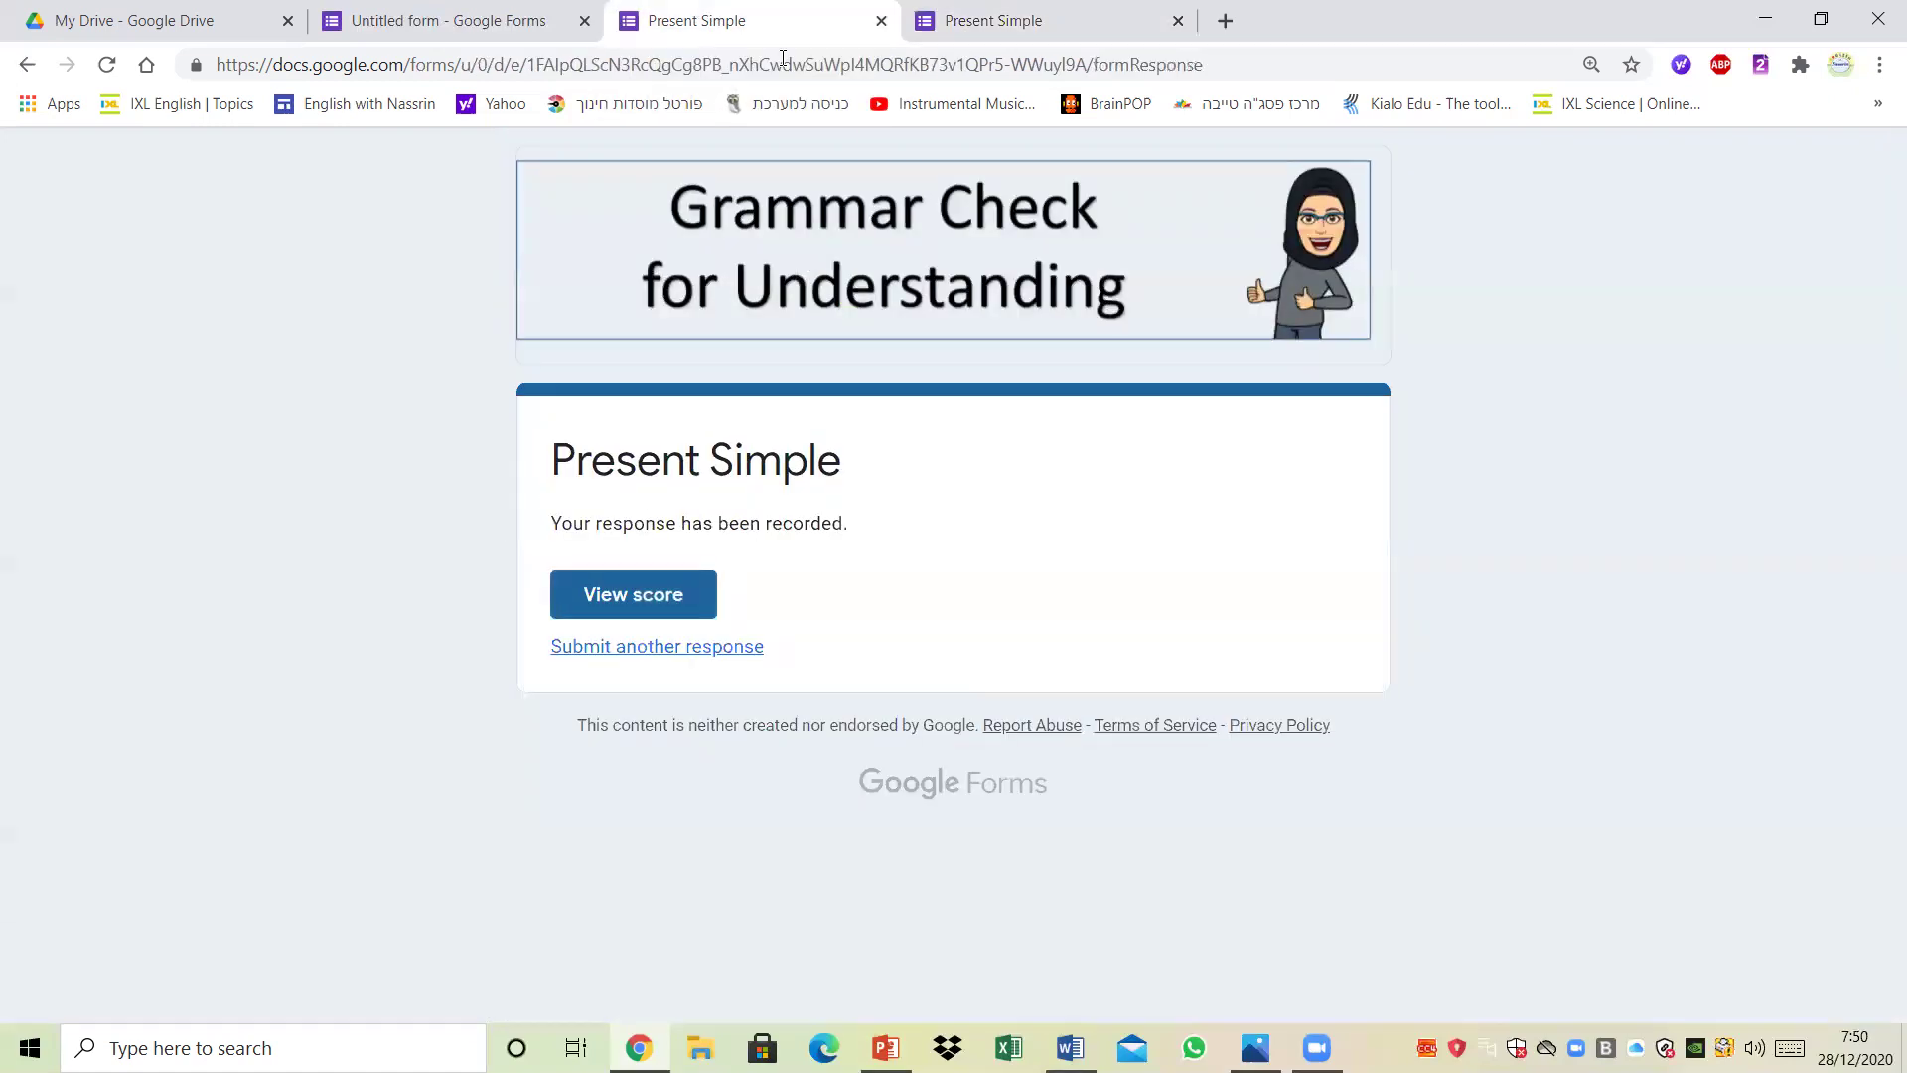
left_click(462, 22)
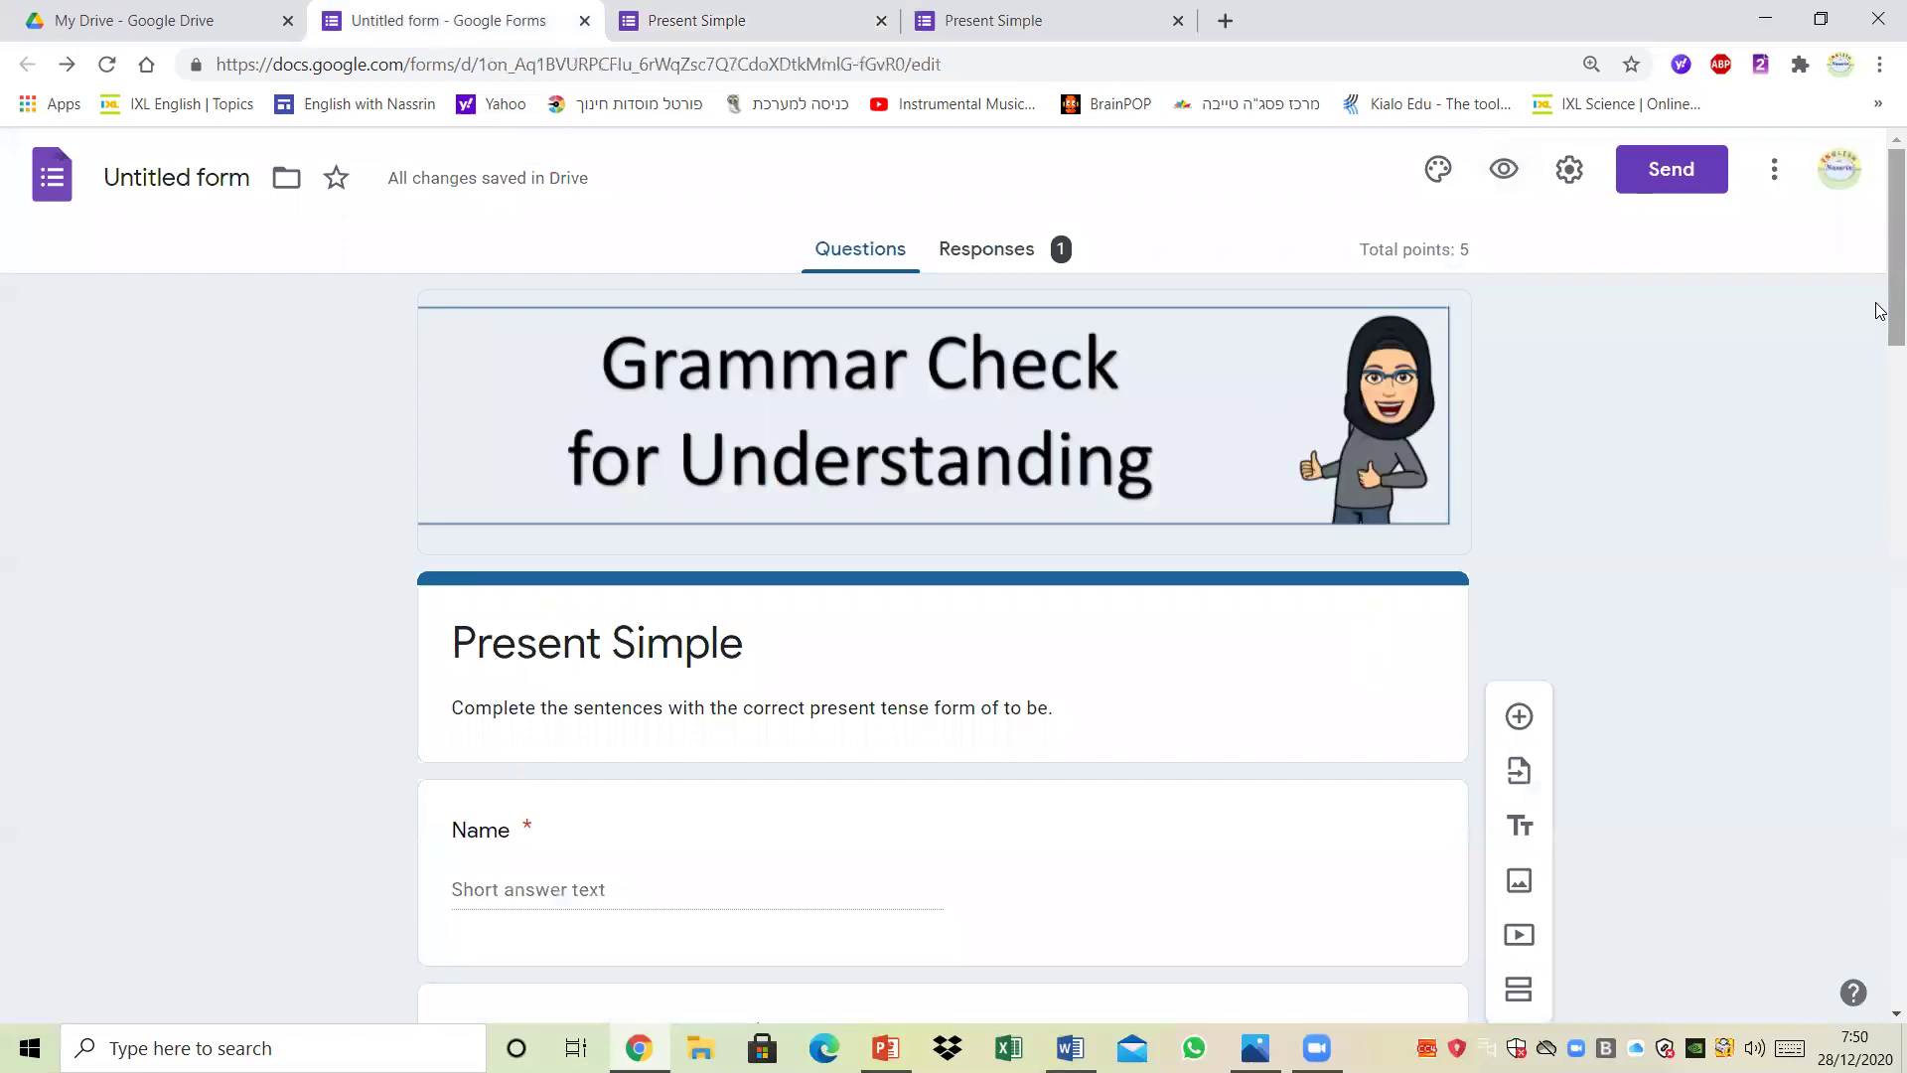
mouse_move(1881, 281)
left_mouse_down()
mouse_move(1879, 425)
mouse_move(1878, 249)
left_mouse_up()
left_click(1569, 171)
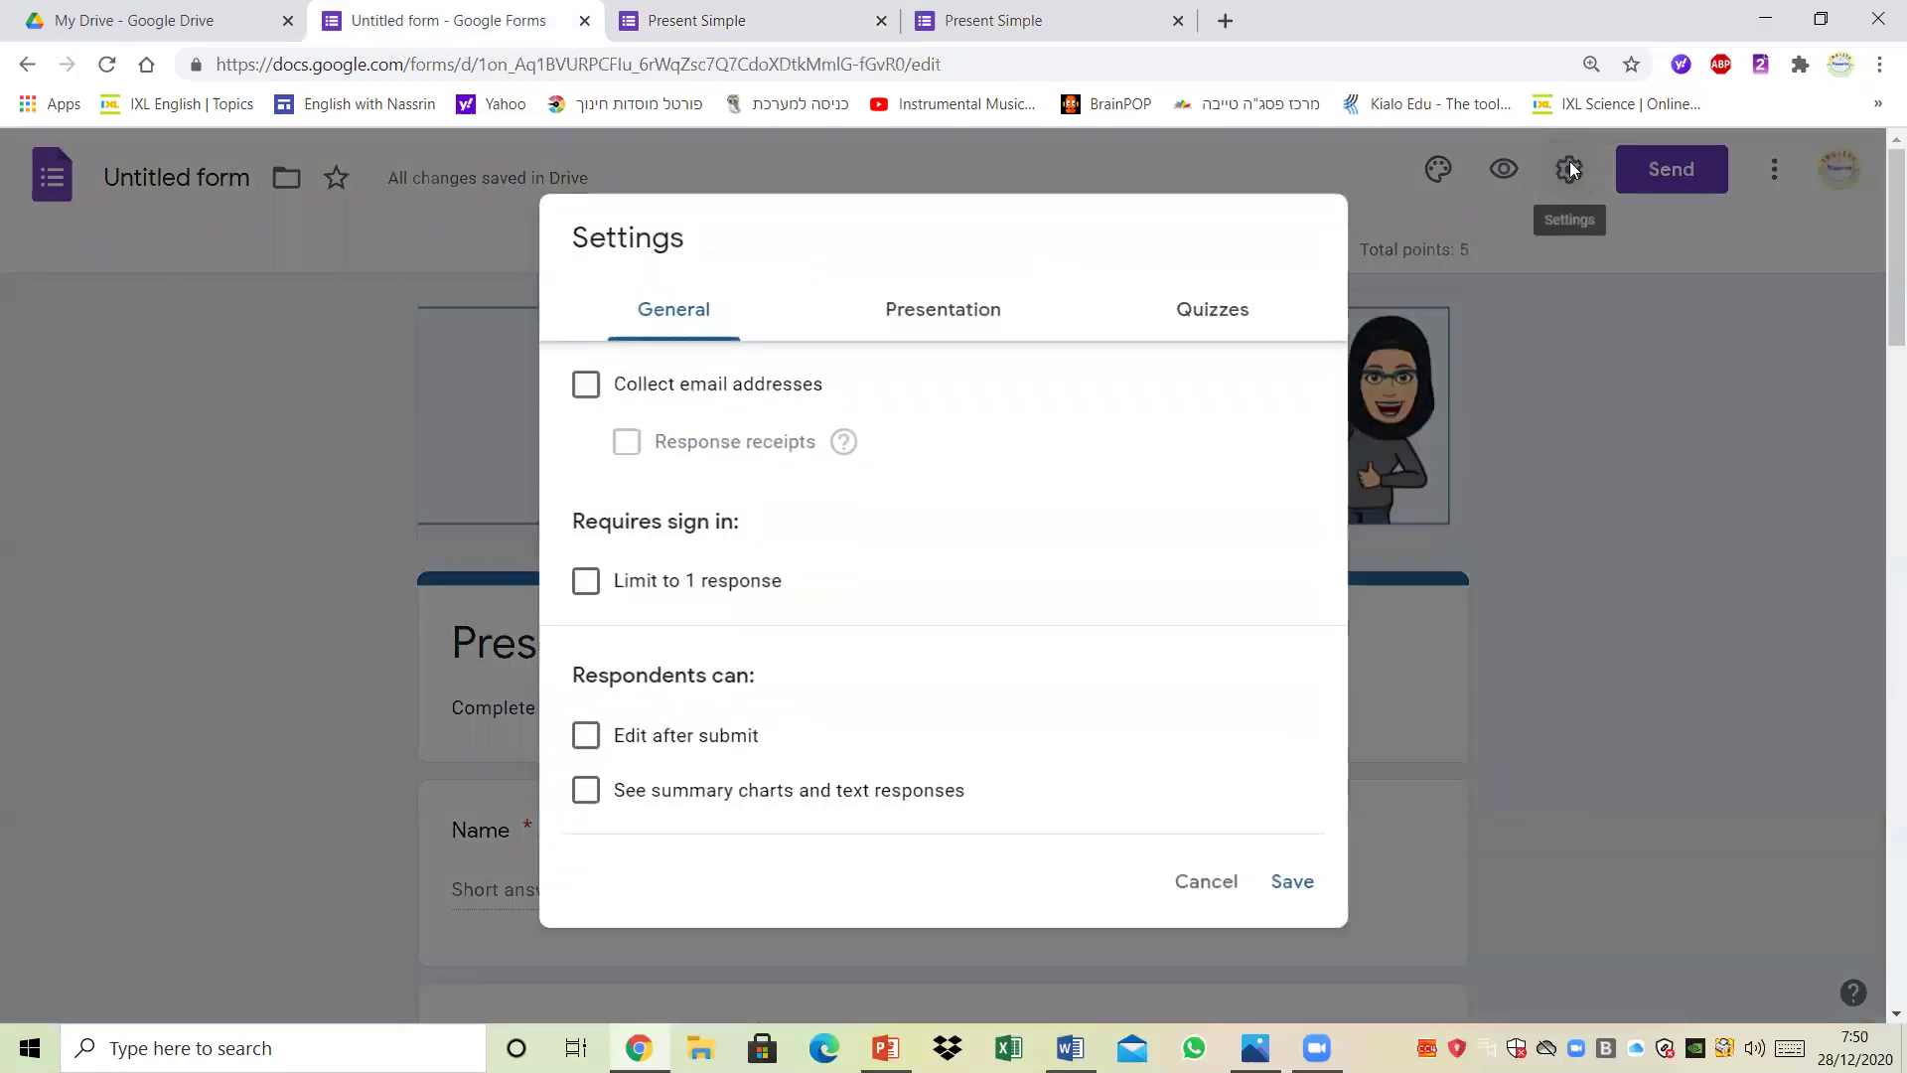
left_click(924, 314)
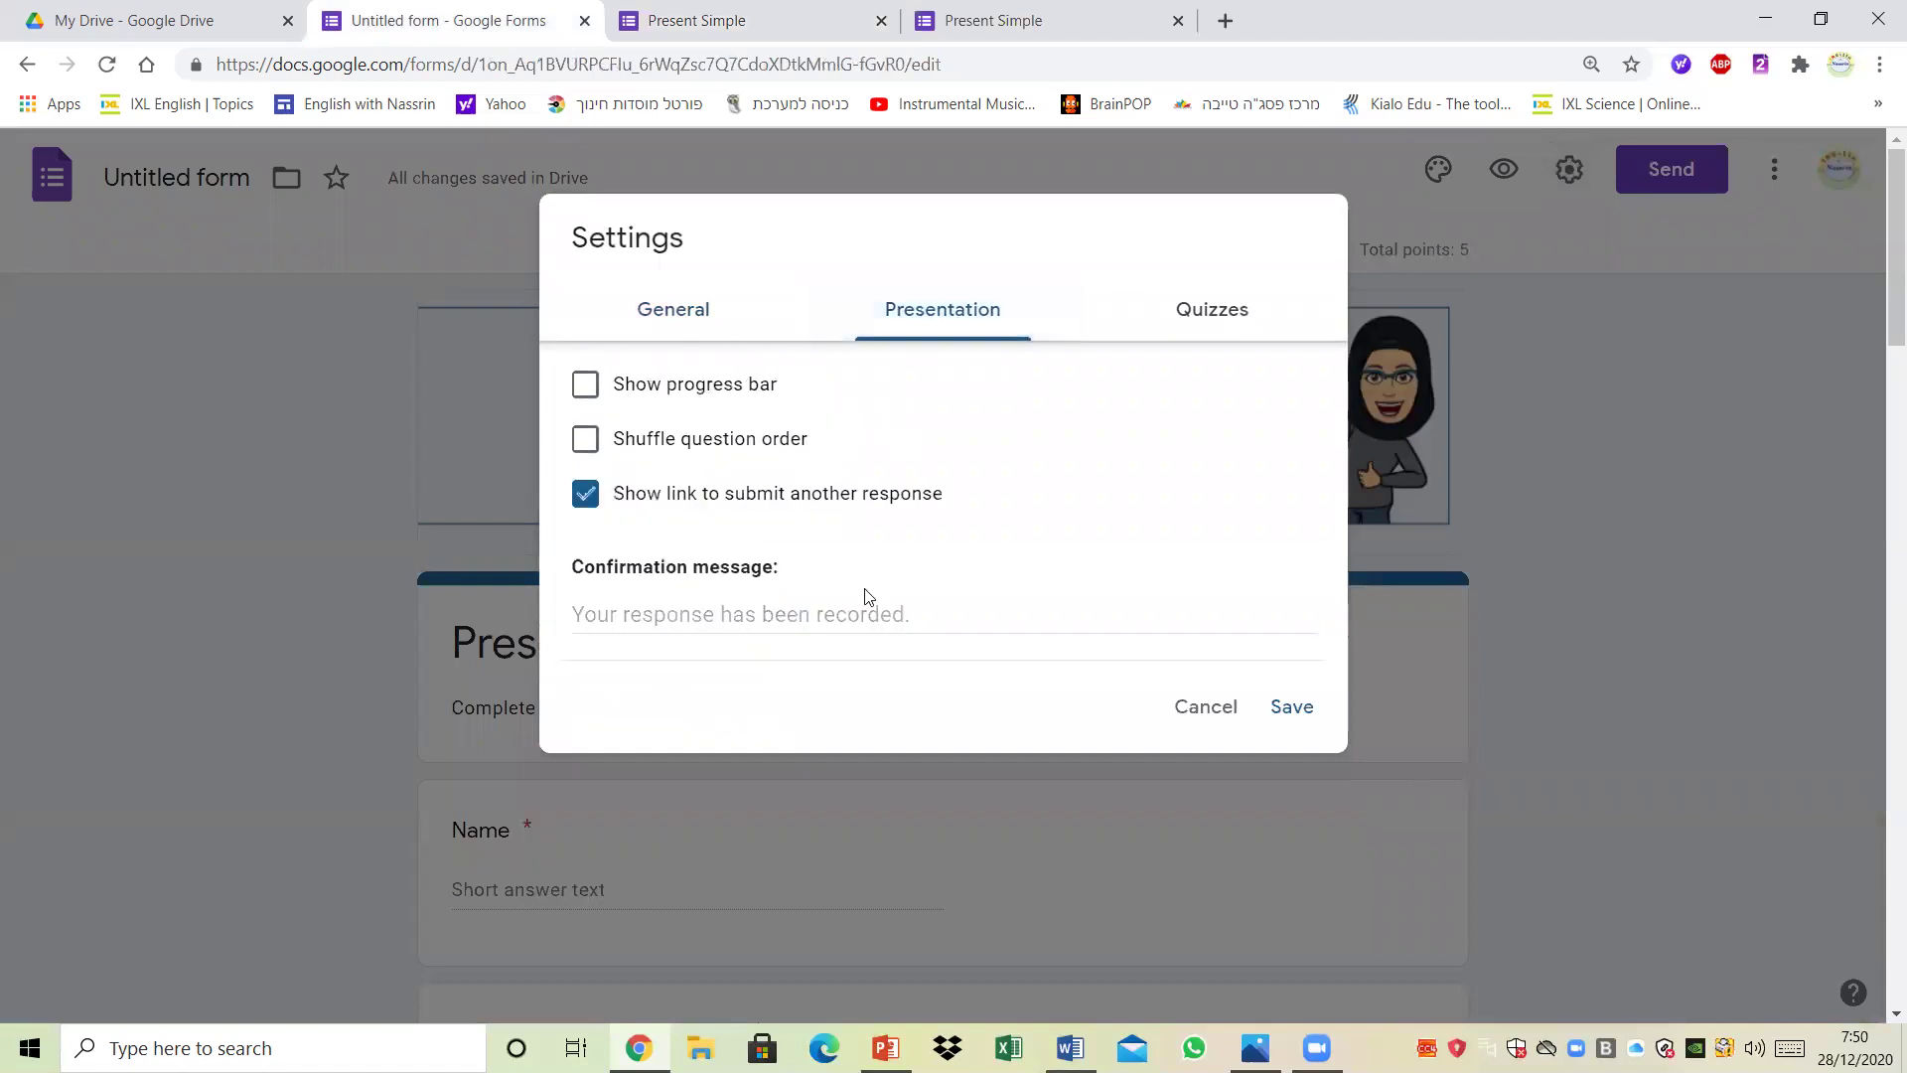
left_click(696, 613)
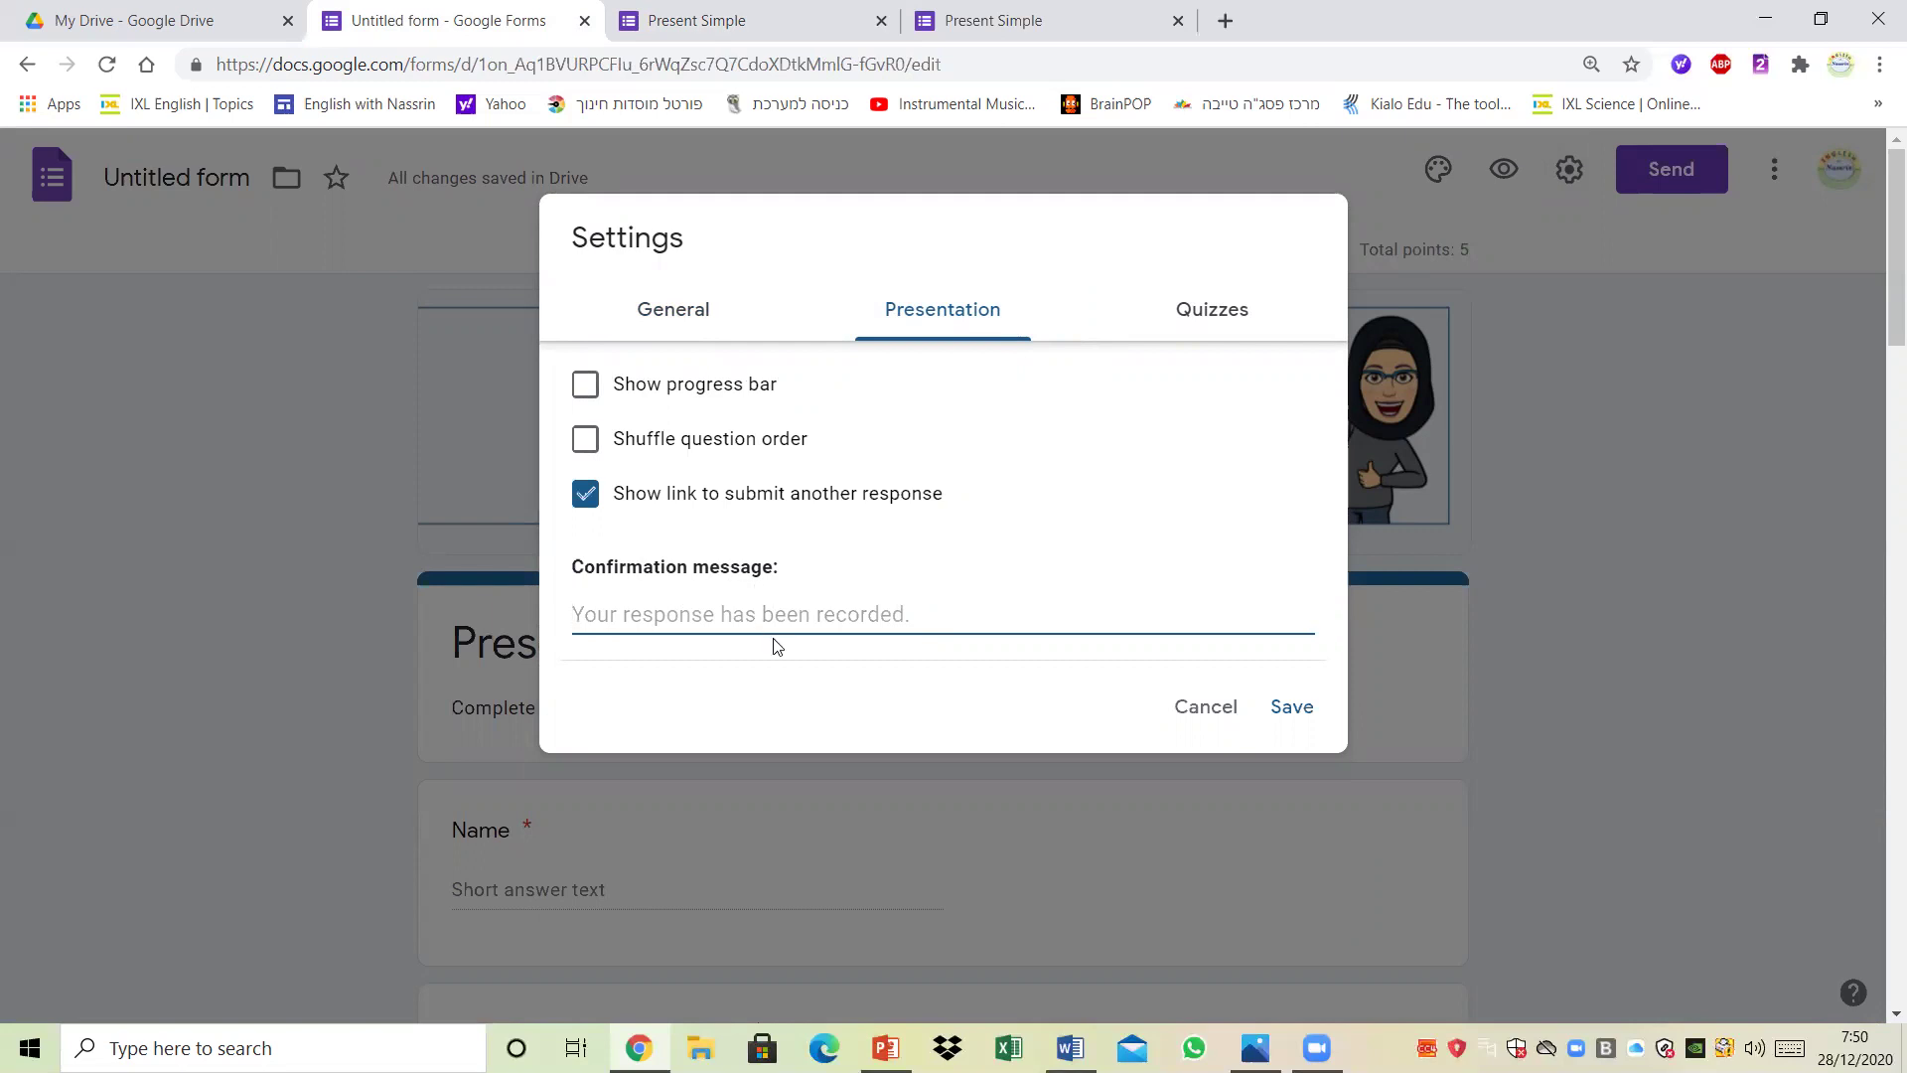
type("G")
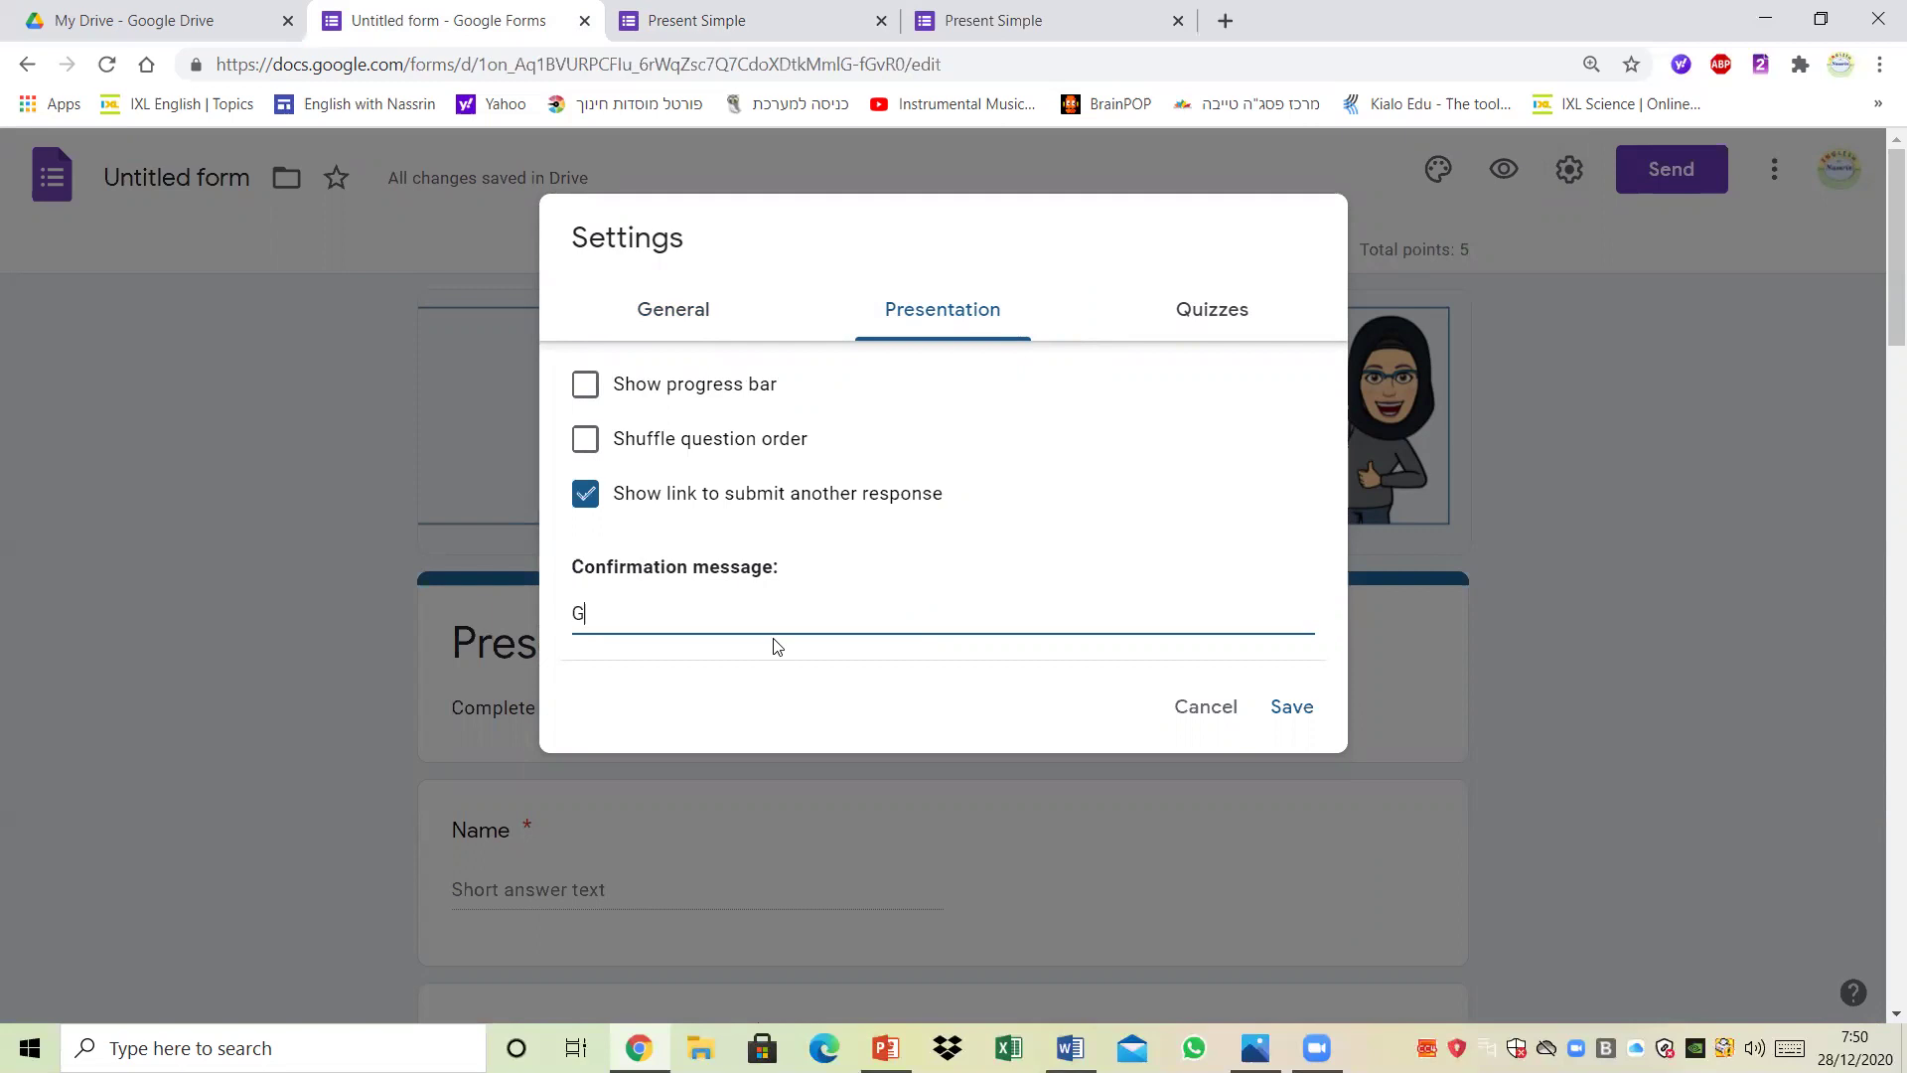
type("rest job")
type("!")
key("BackSpace")
key("BackSpace")
key("BackSpace")
key("BackSpace")
key("BackSpace")
key("BackSpace")
key("BackSpace")
type("at Job! Ple")
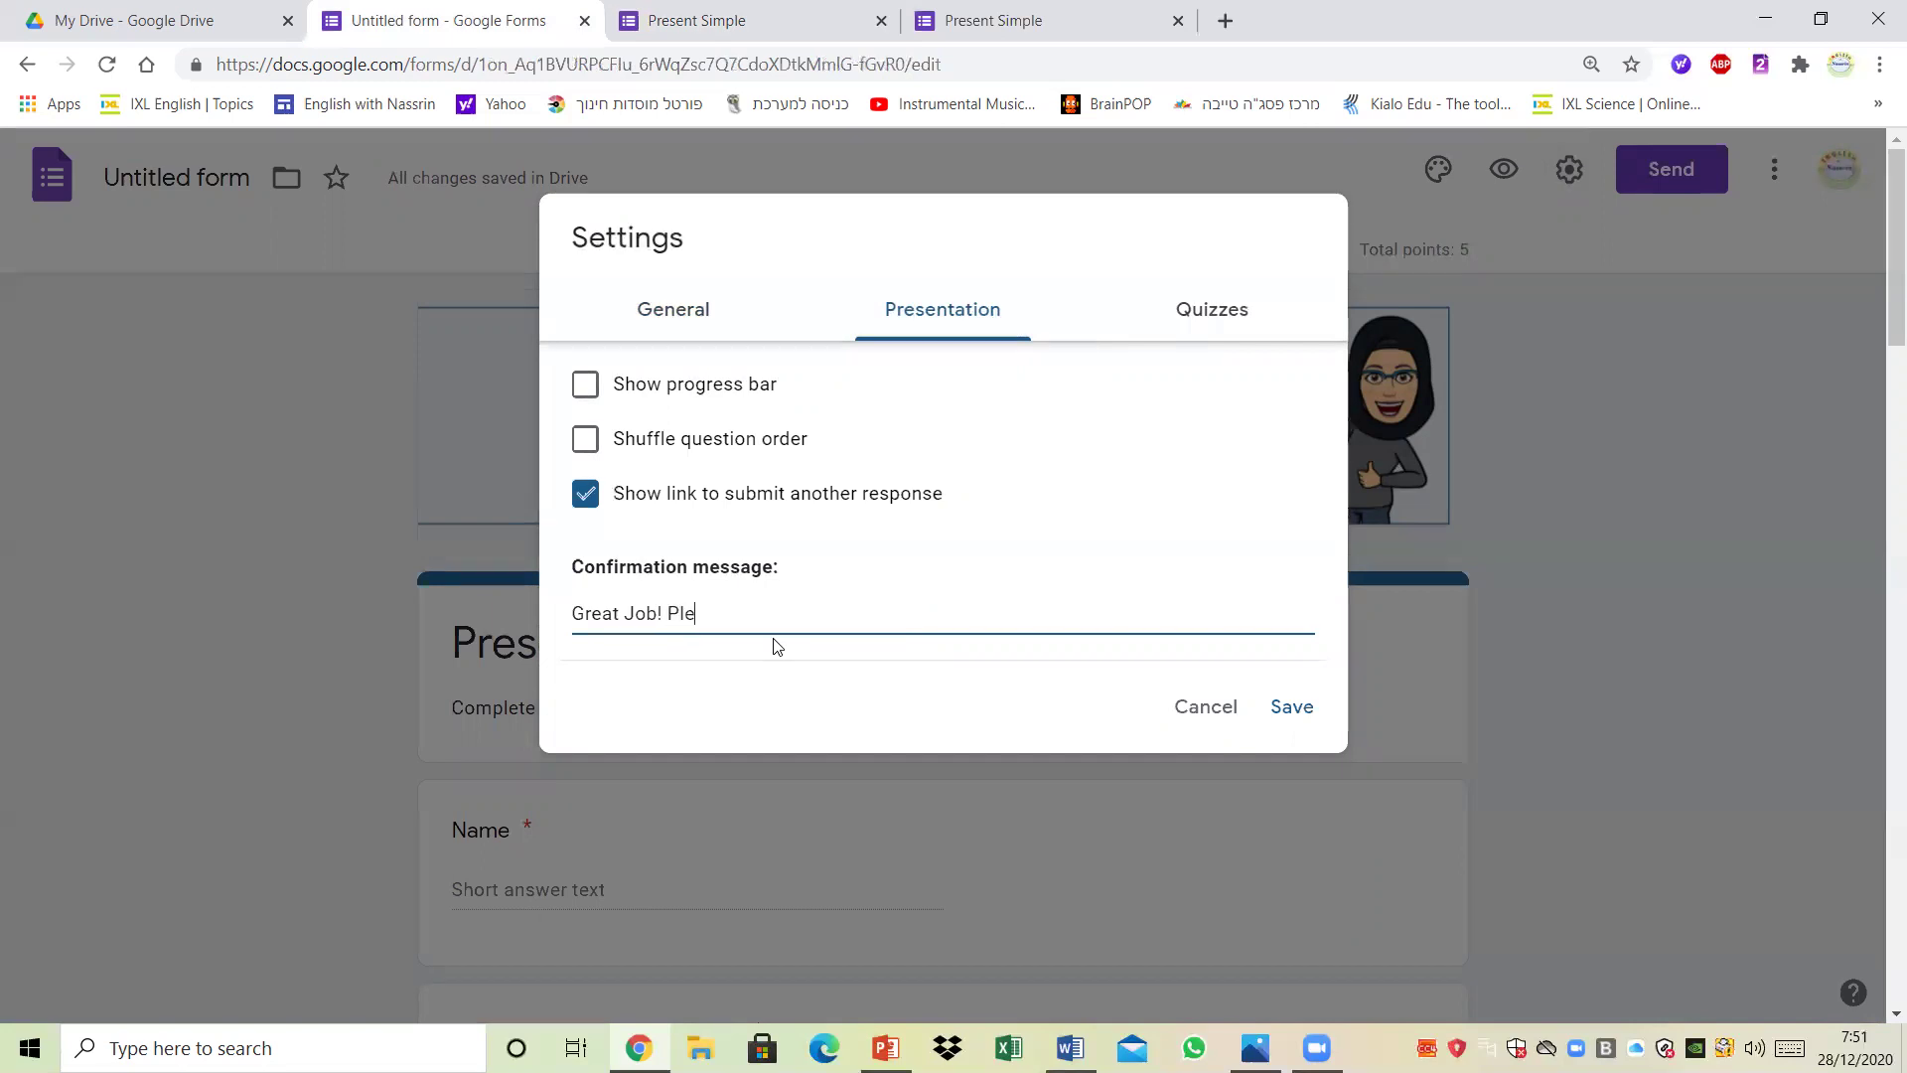
type("ase scheck your score")
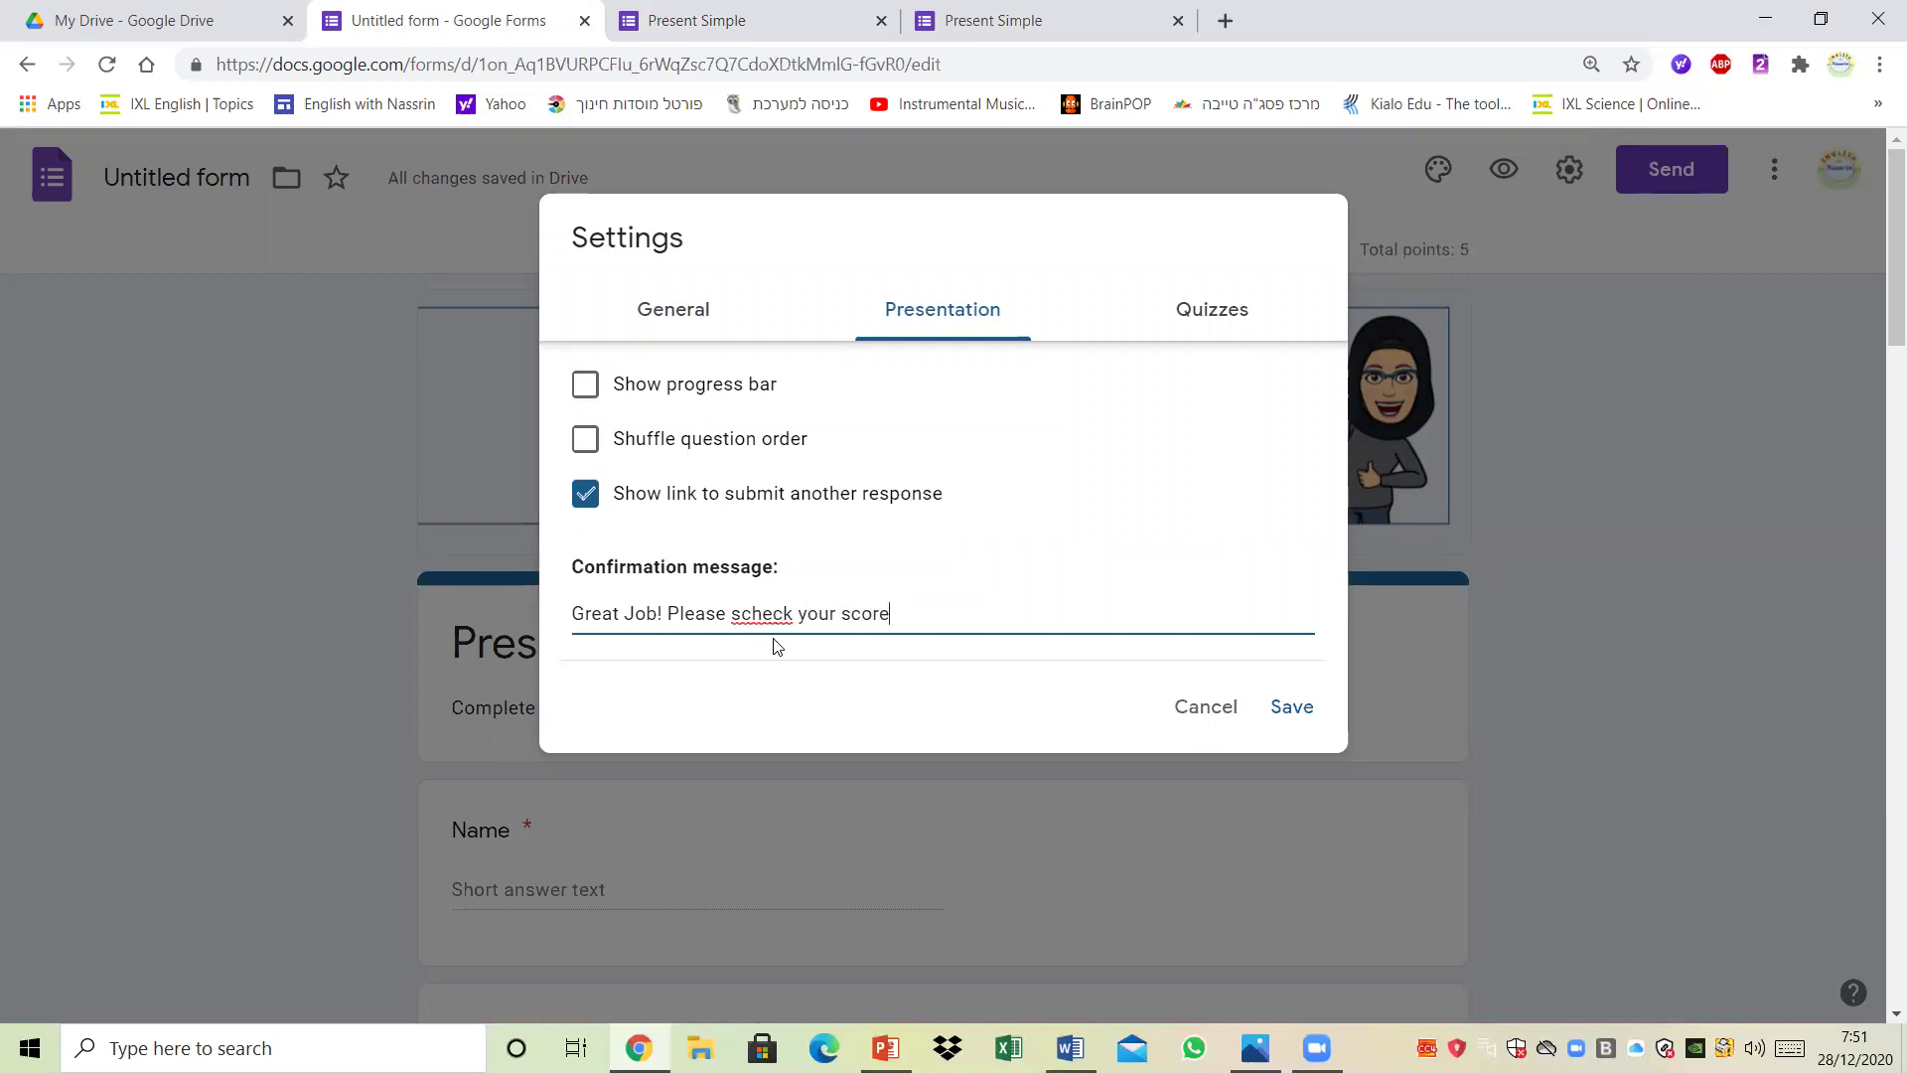
key("BackSpace")
key("BackSpace")
key("BackSpace")
key("BackSpace")
key("BackSpace")
key("BackSpace")
key("BackSpace")
key("BackSpace")
key("BackSpace")
key("BackSpace")
key("BackSpace")
key("BackSpace")
key("BackSpace")
key("BackSpace")
key("BackSpace")
key("BackSpace")
key("BackSpace")
type("ggoog")
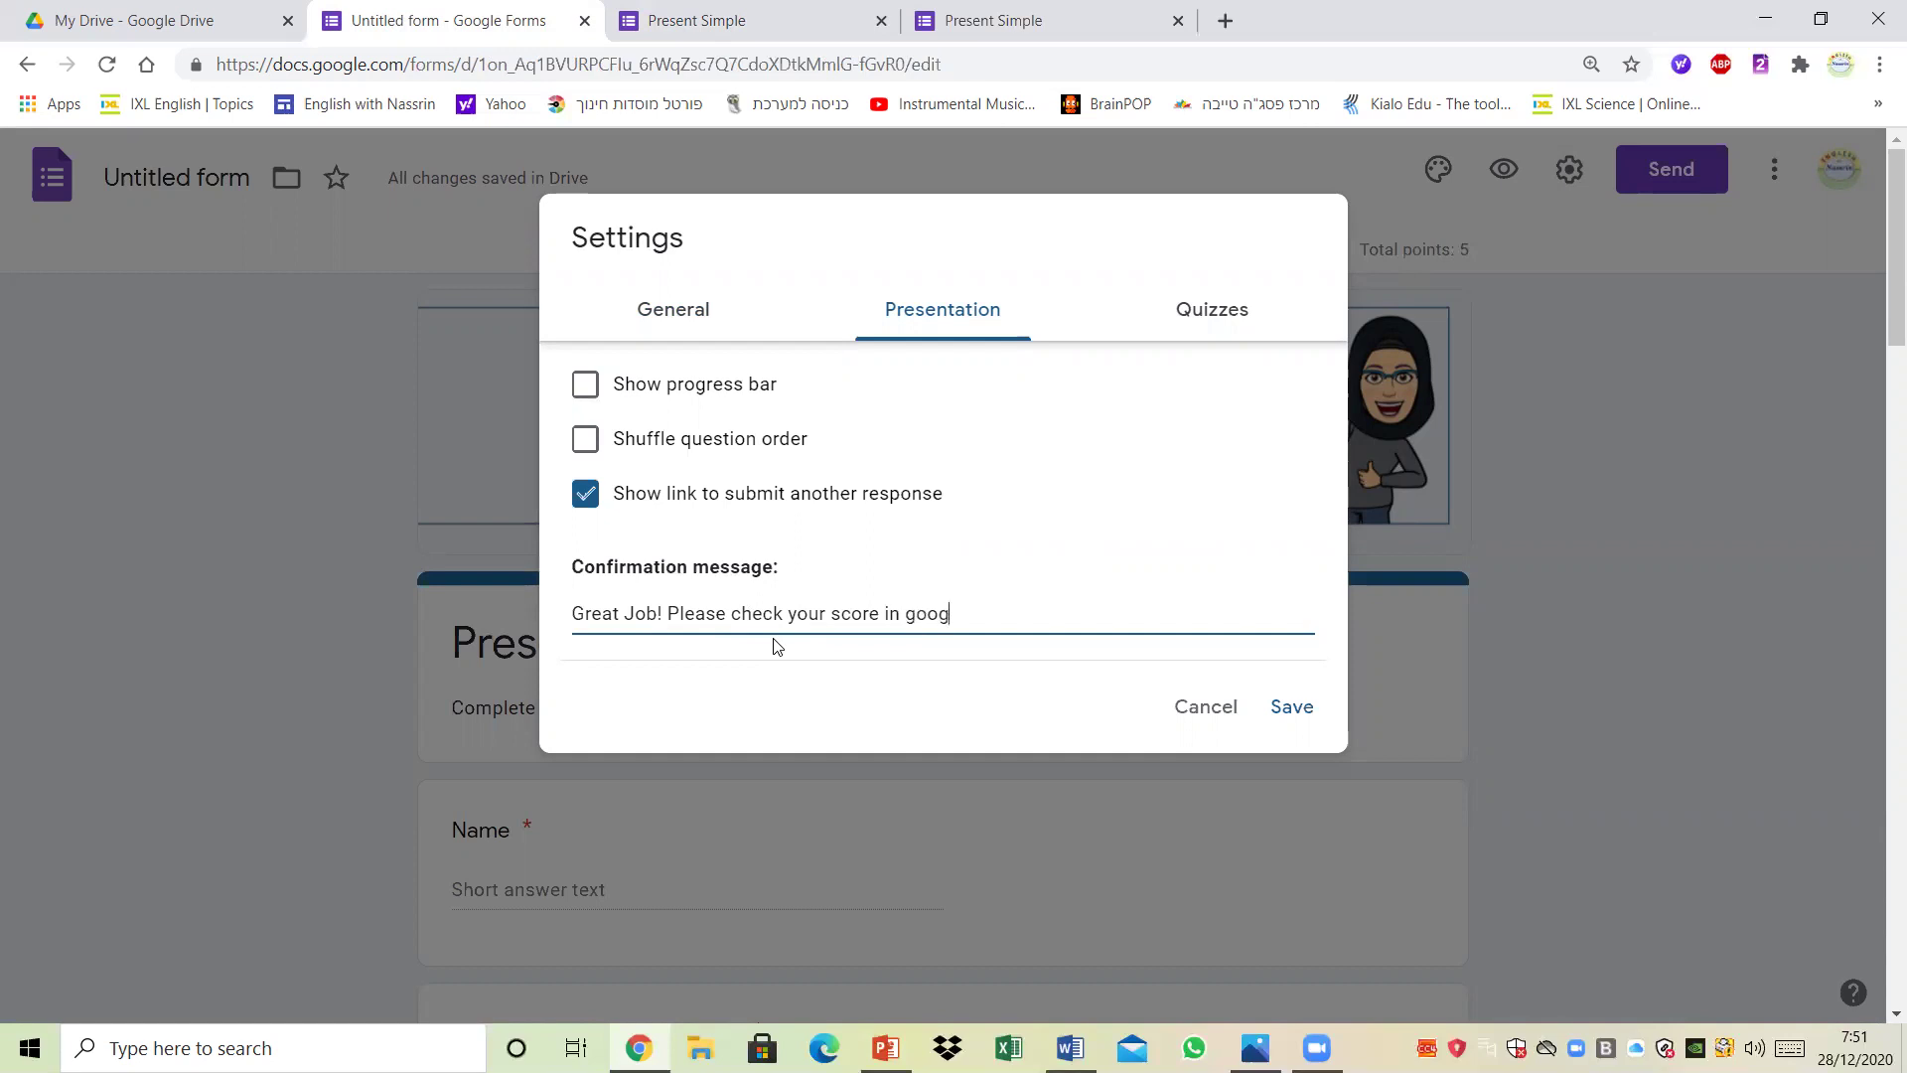
type("le classroom.")
left_click(1292, 708)
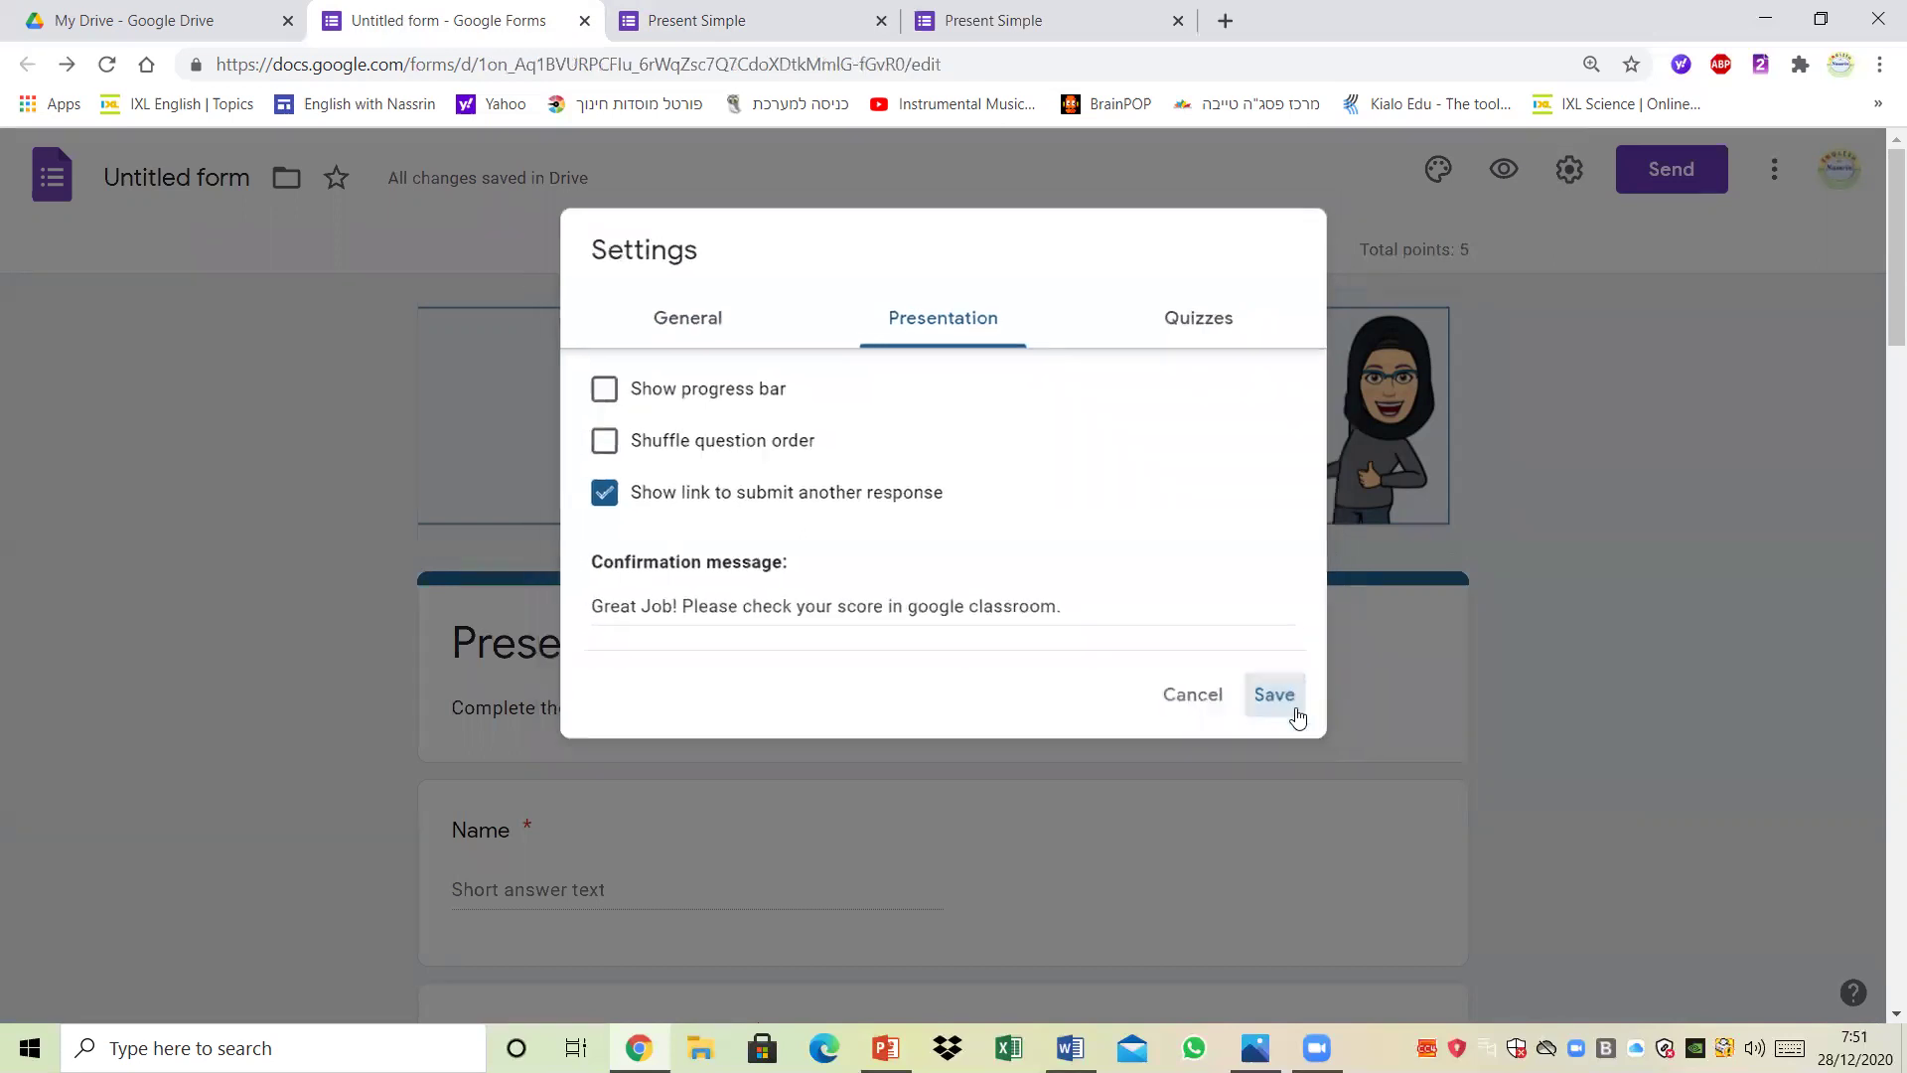
Step: Set the quiz grades to be released later, after manual review, and save the settings
mouse_move(1888, 308)
left_mouse_down()
mouse_move(1881, 974)
mouse_move(1880, 289)
left_mouse_up()
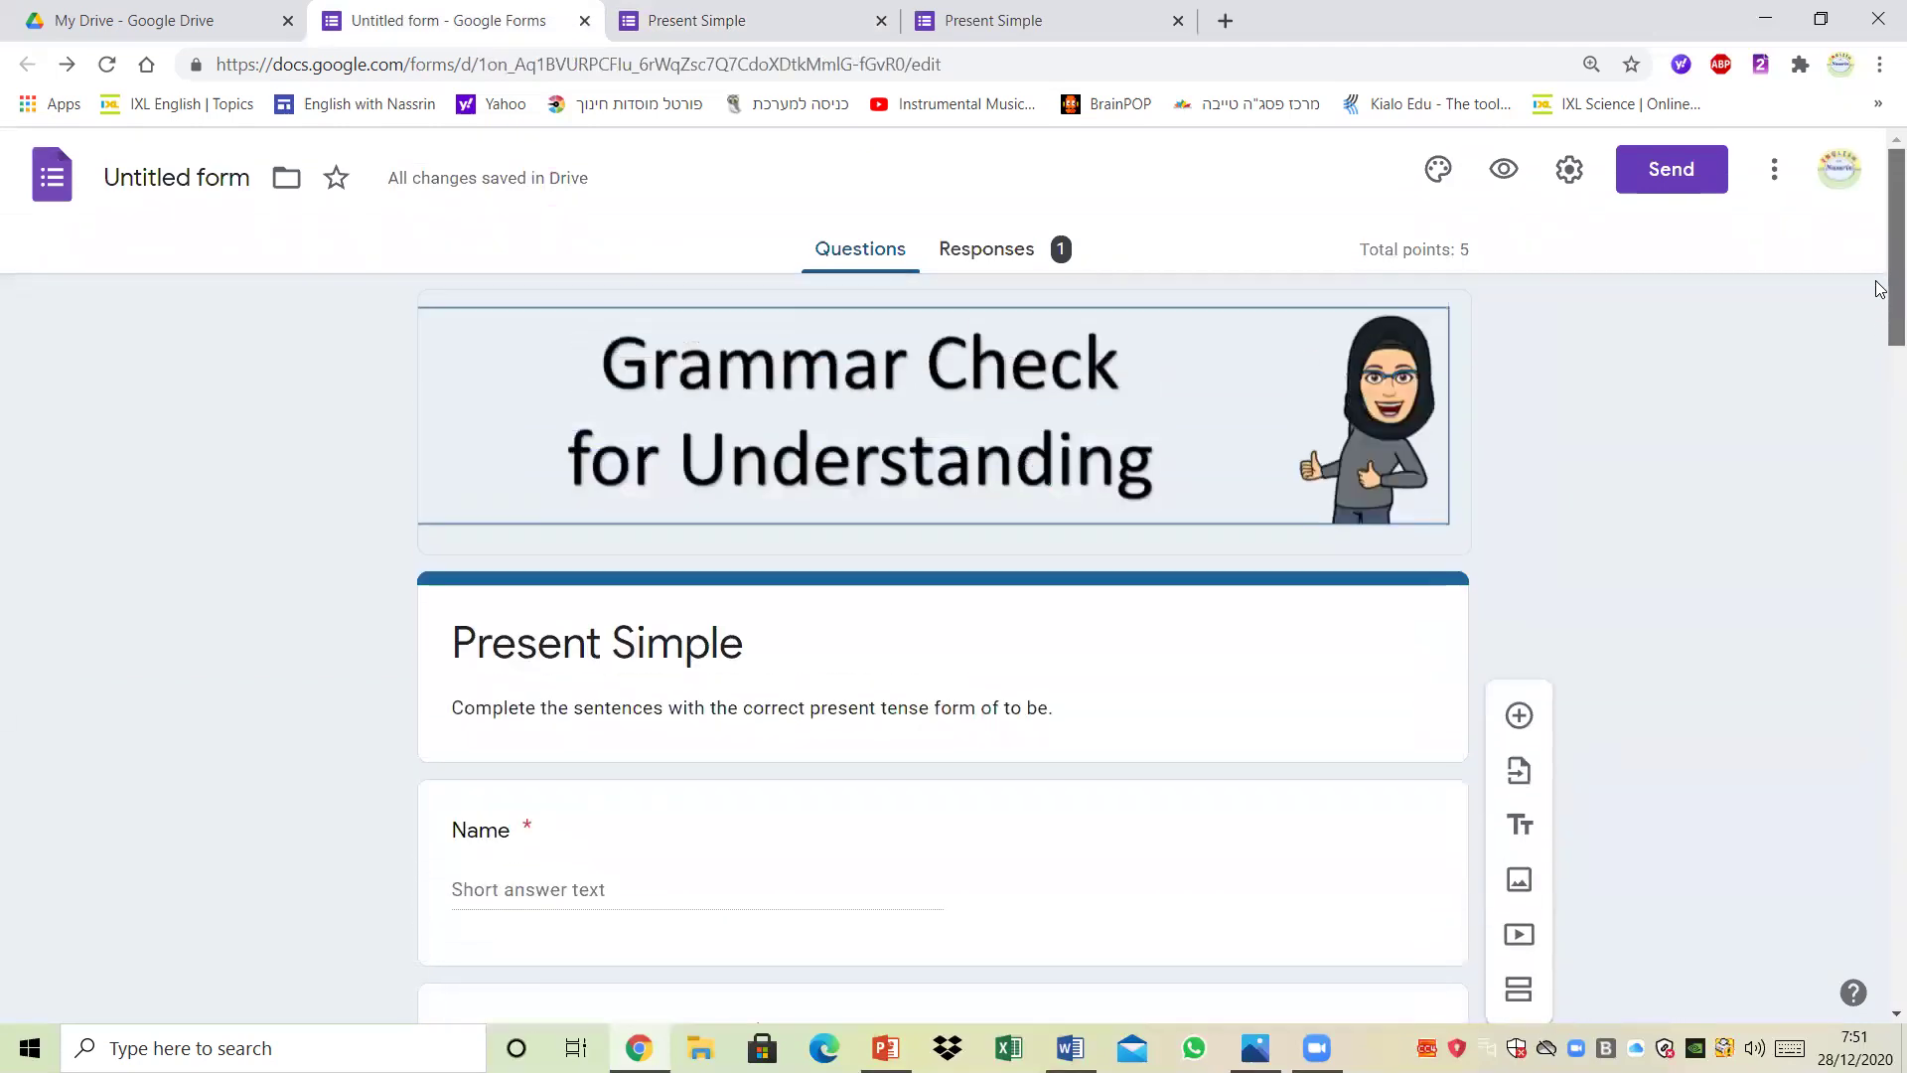
left_click(1570, 169)
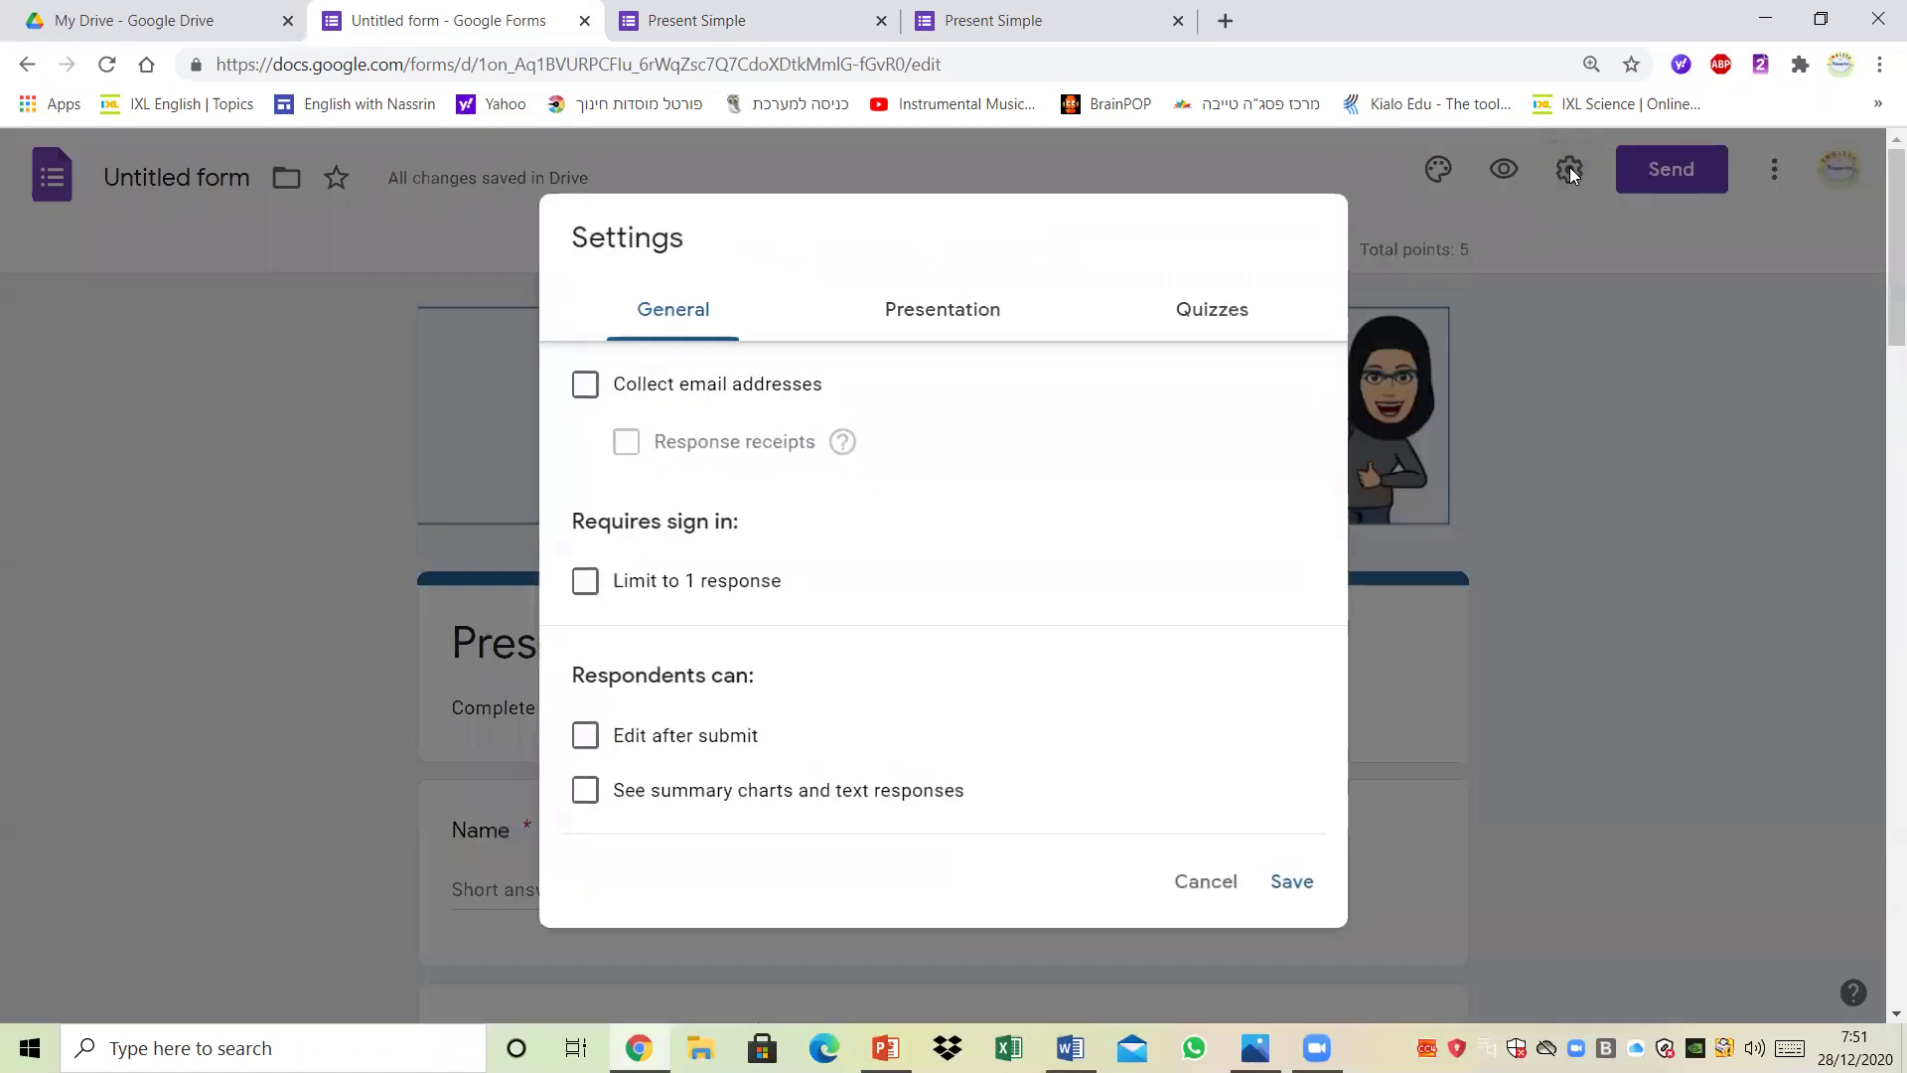
left_click(1219, 325)
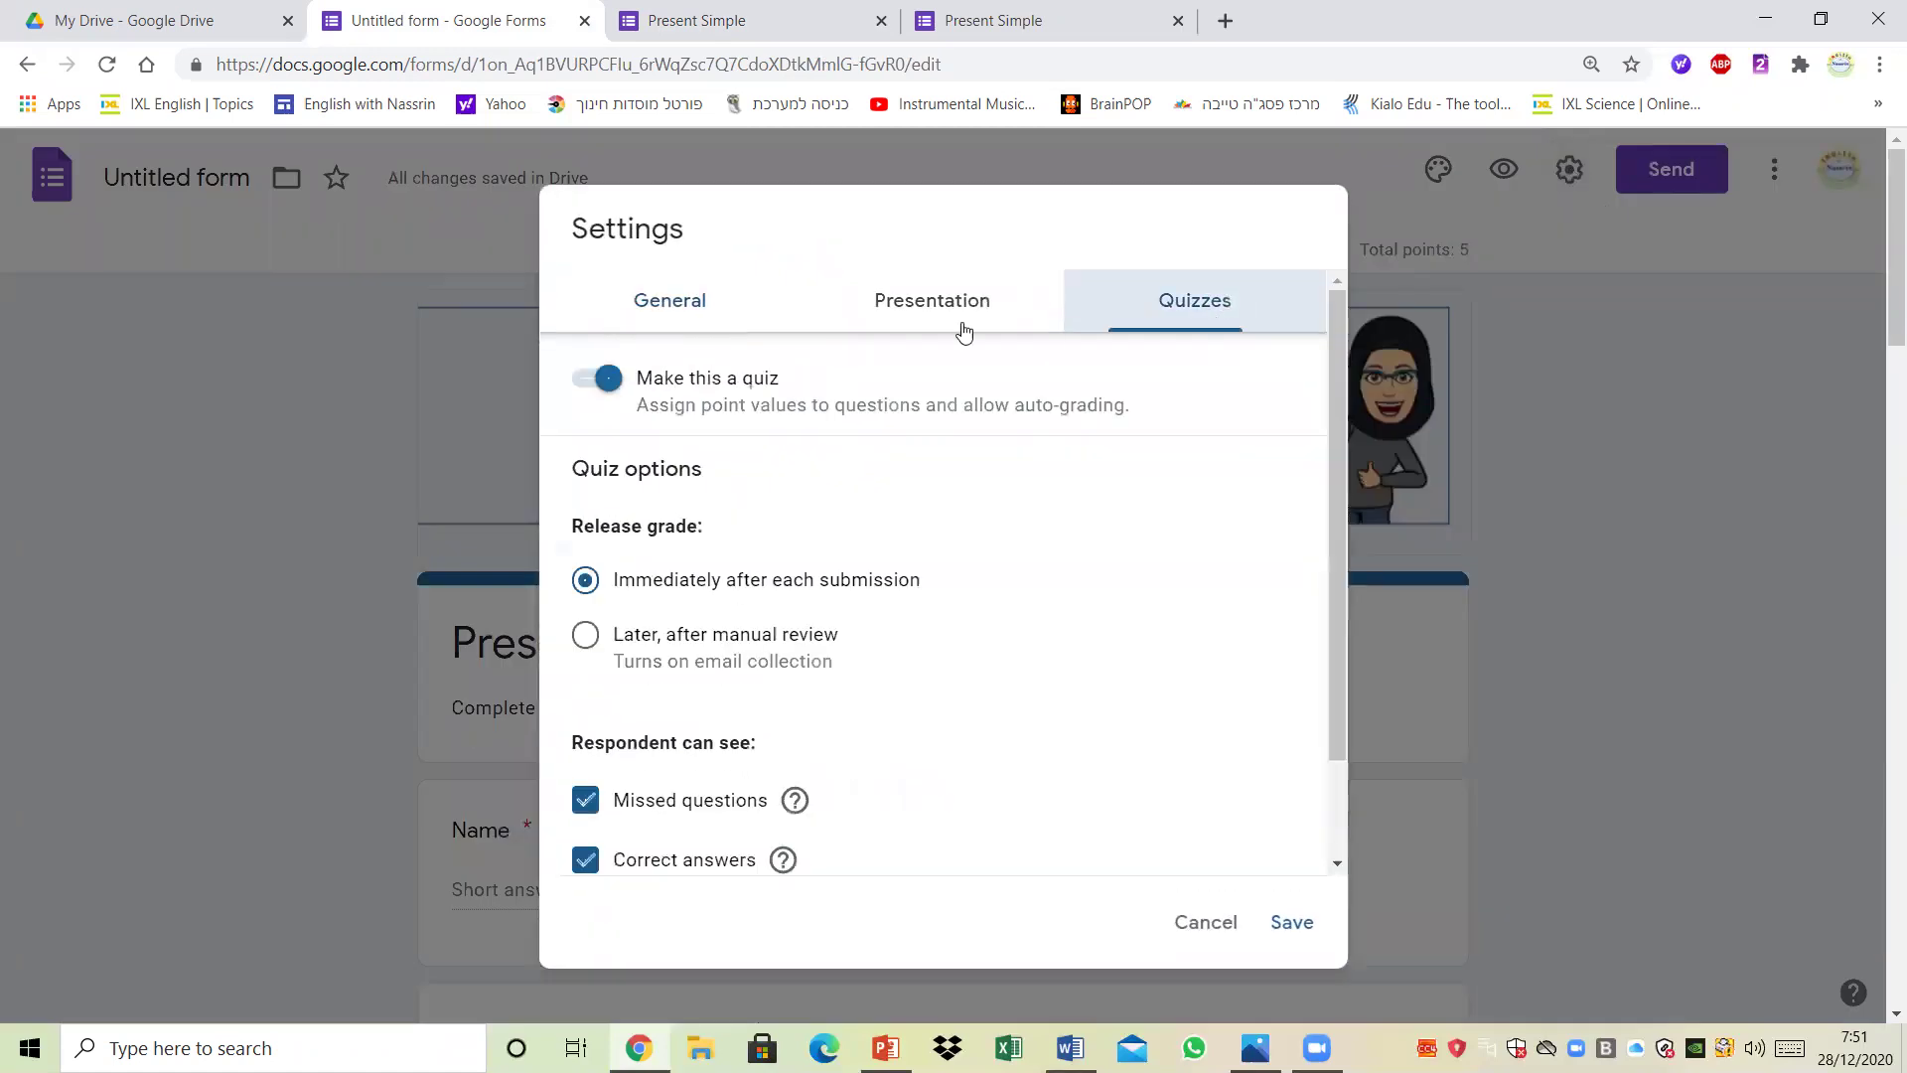
left_click(594, 641)
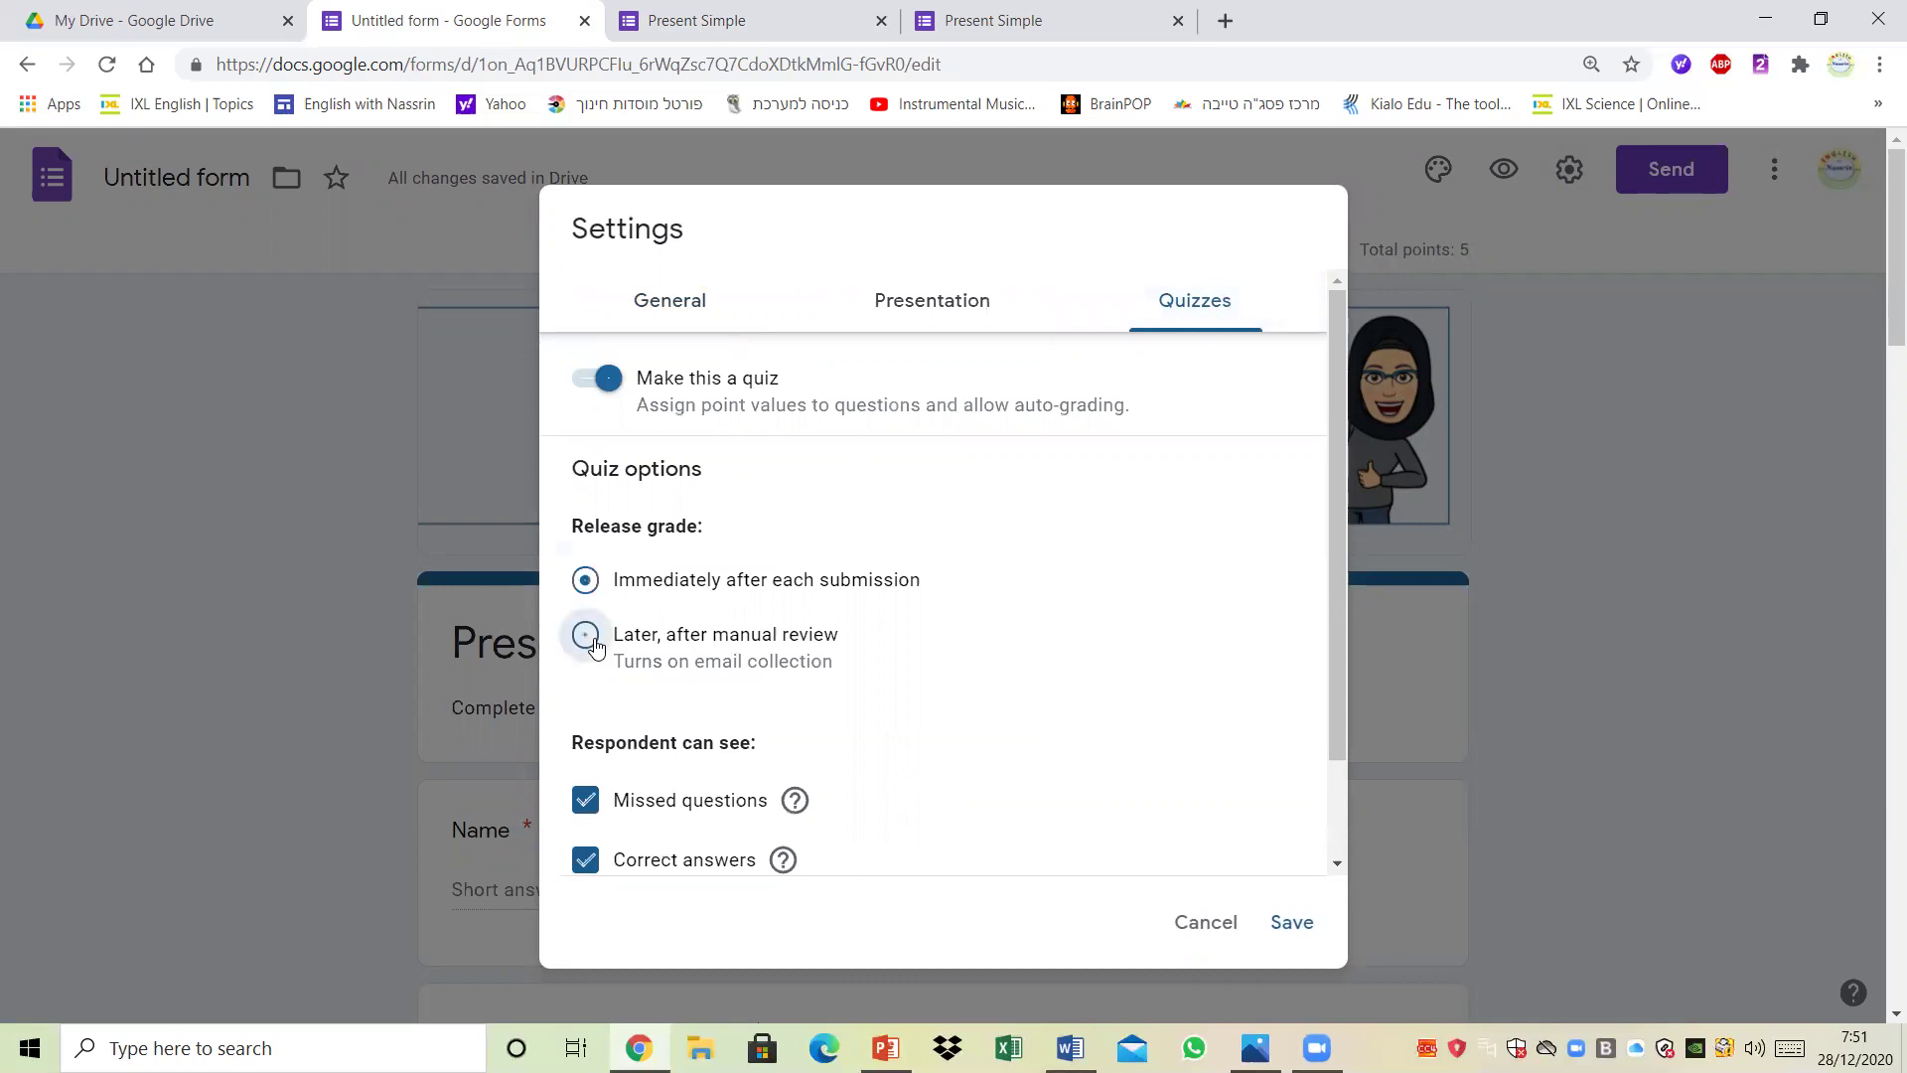
left_click(1287, 923)
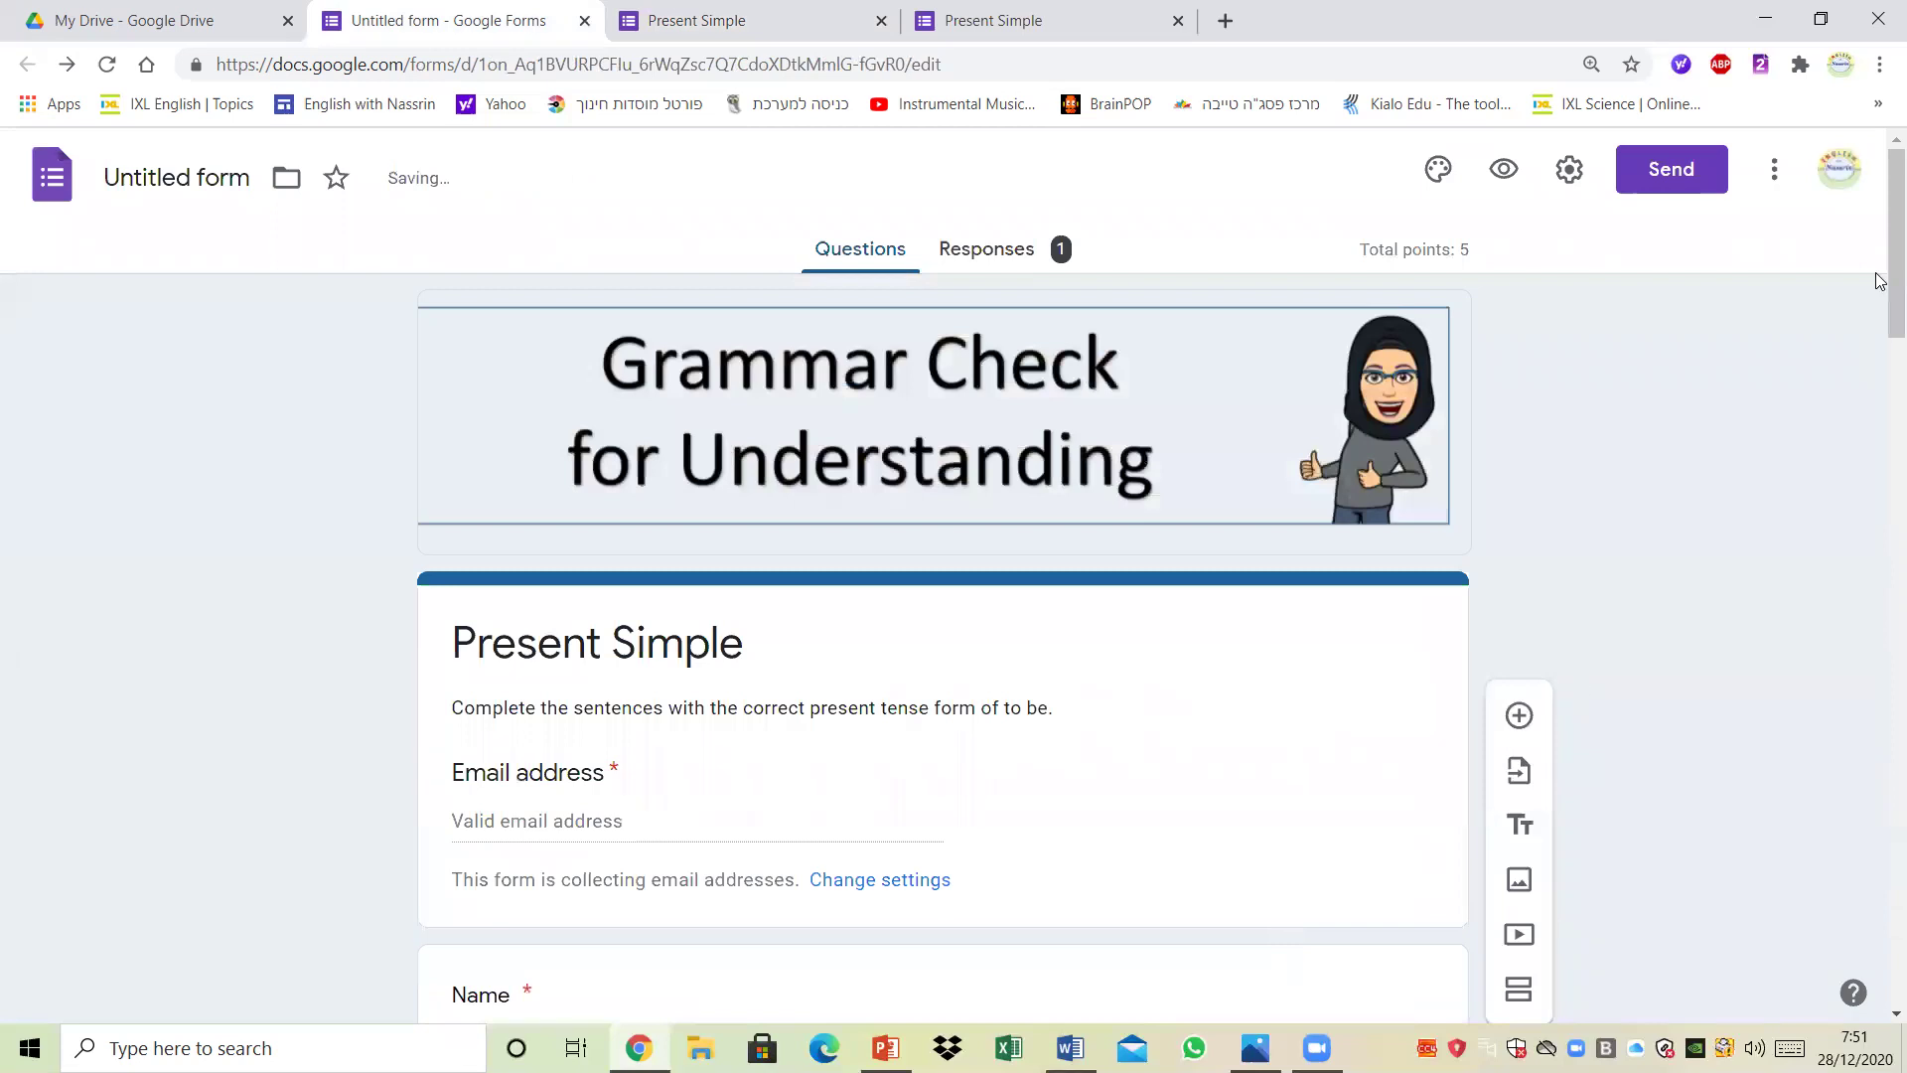
mouse_move(1879, 176)
left_mouse_down()
mouse_move(1879, 347)
mouse_move(1879, 176)
left_mouse_up()
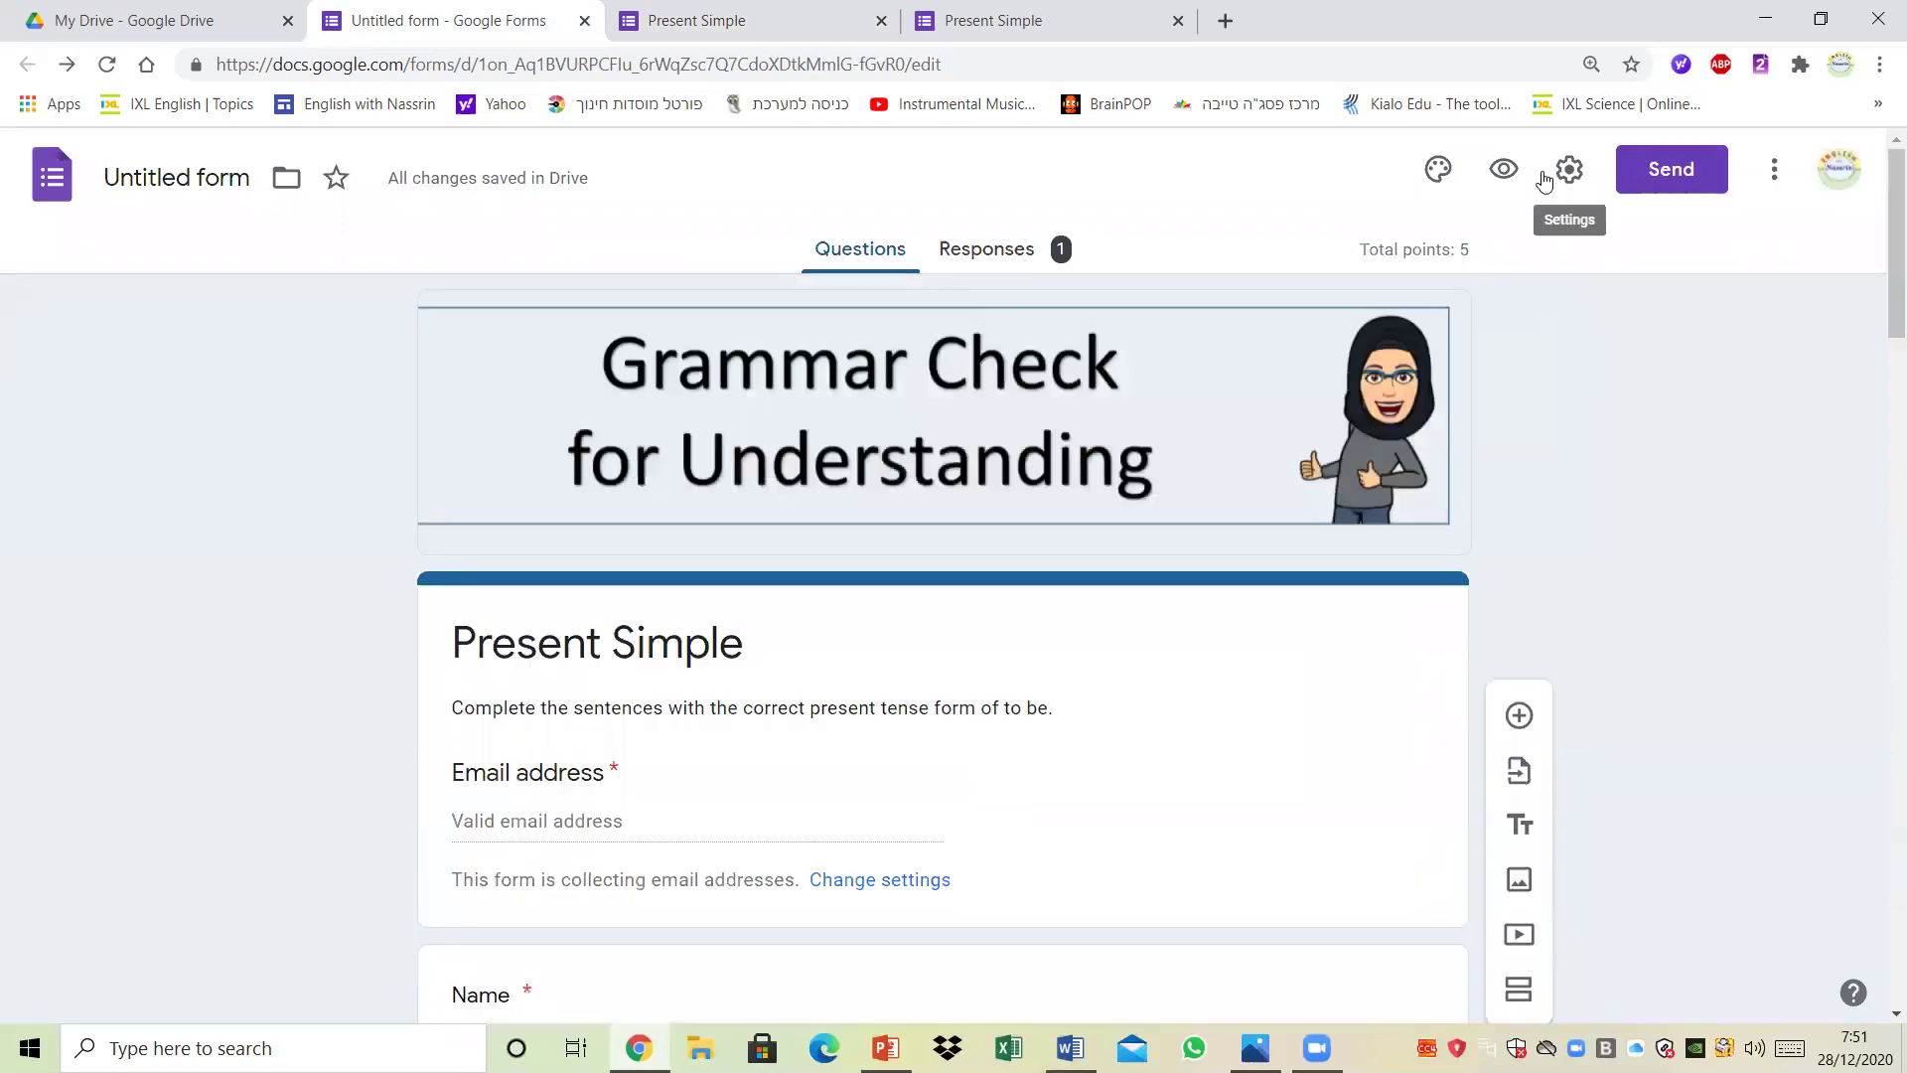
Step: Preview the form again and look through it from the email address field to the end
left_click(1504, 171)
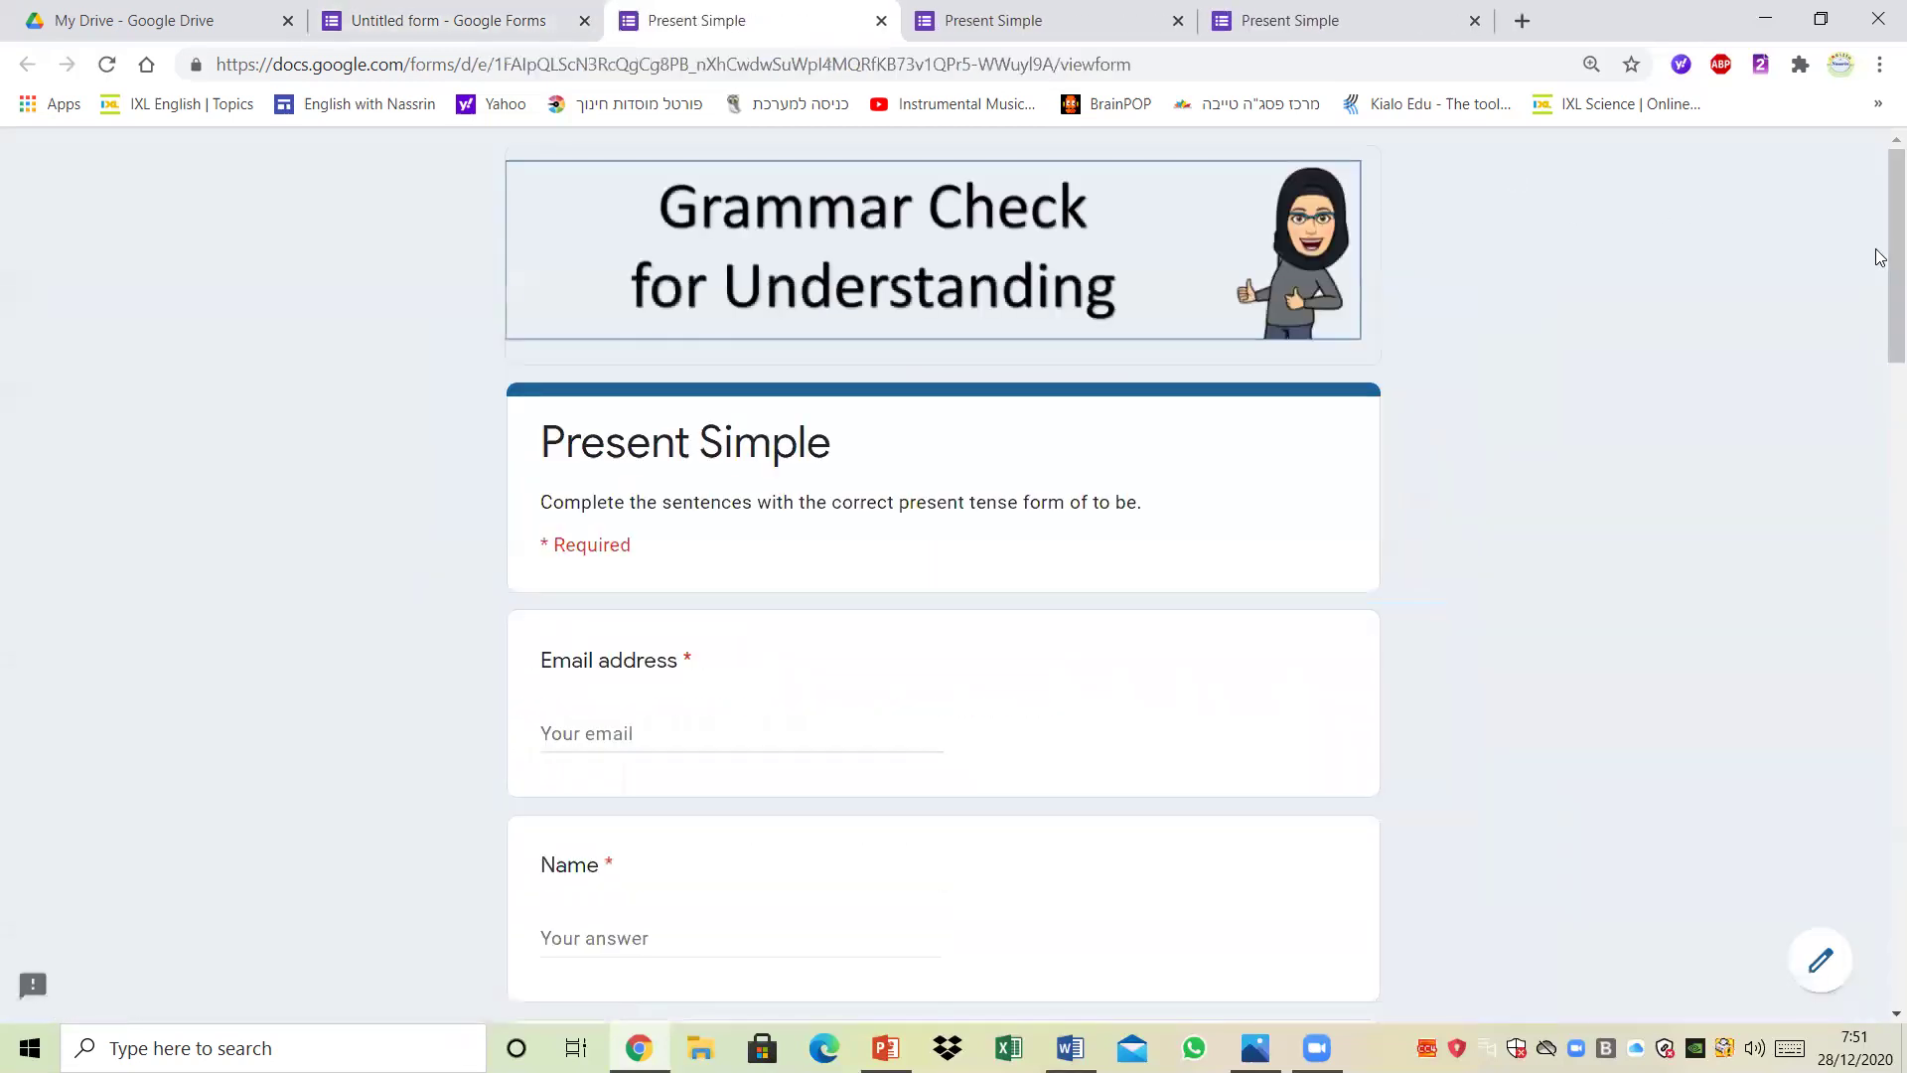
left_click_drag(1878, 246, 1879, 919)
left_click_drag(1880, 789, 1839, 212)
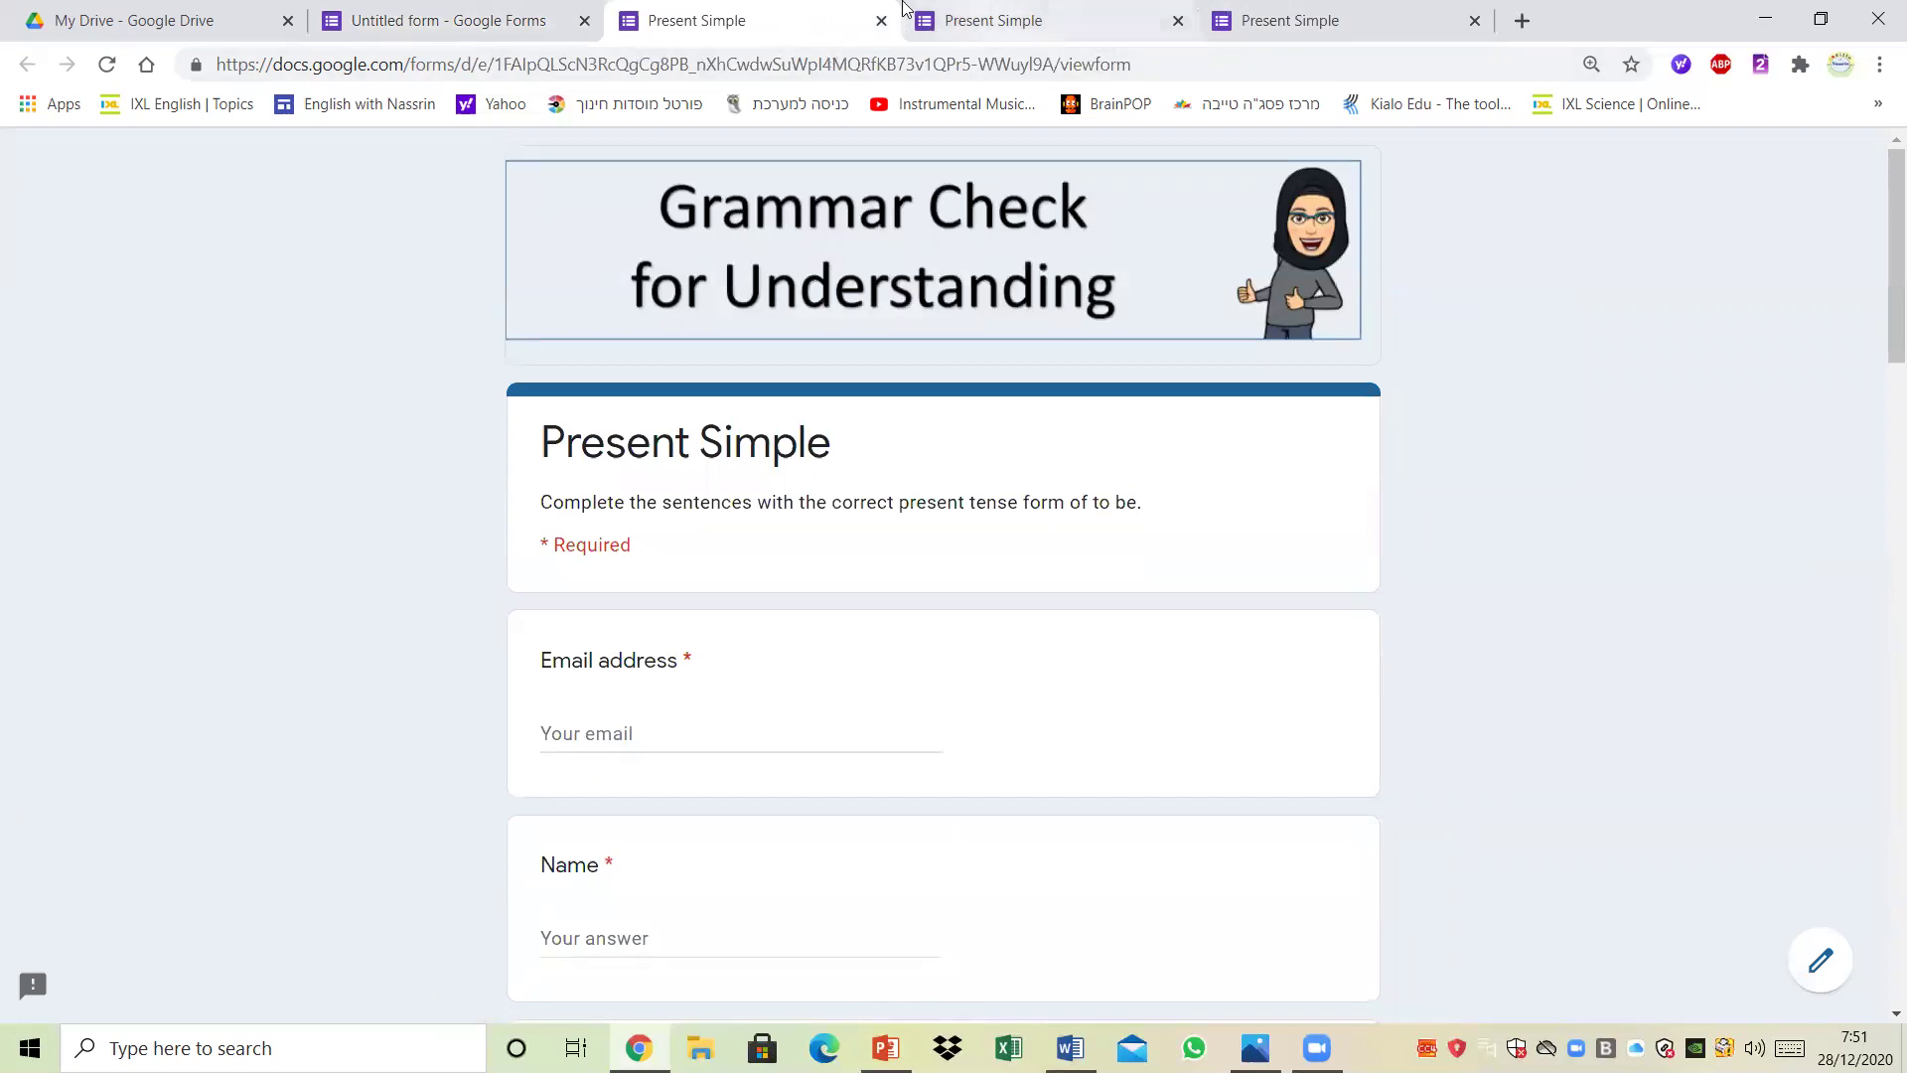
Step: Back in the form editor, open the form's sharing link, shorten its URL, and close the send options without copying
left_click(496, 18)
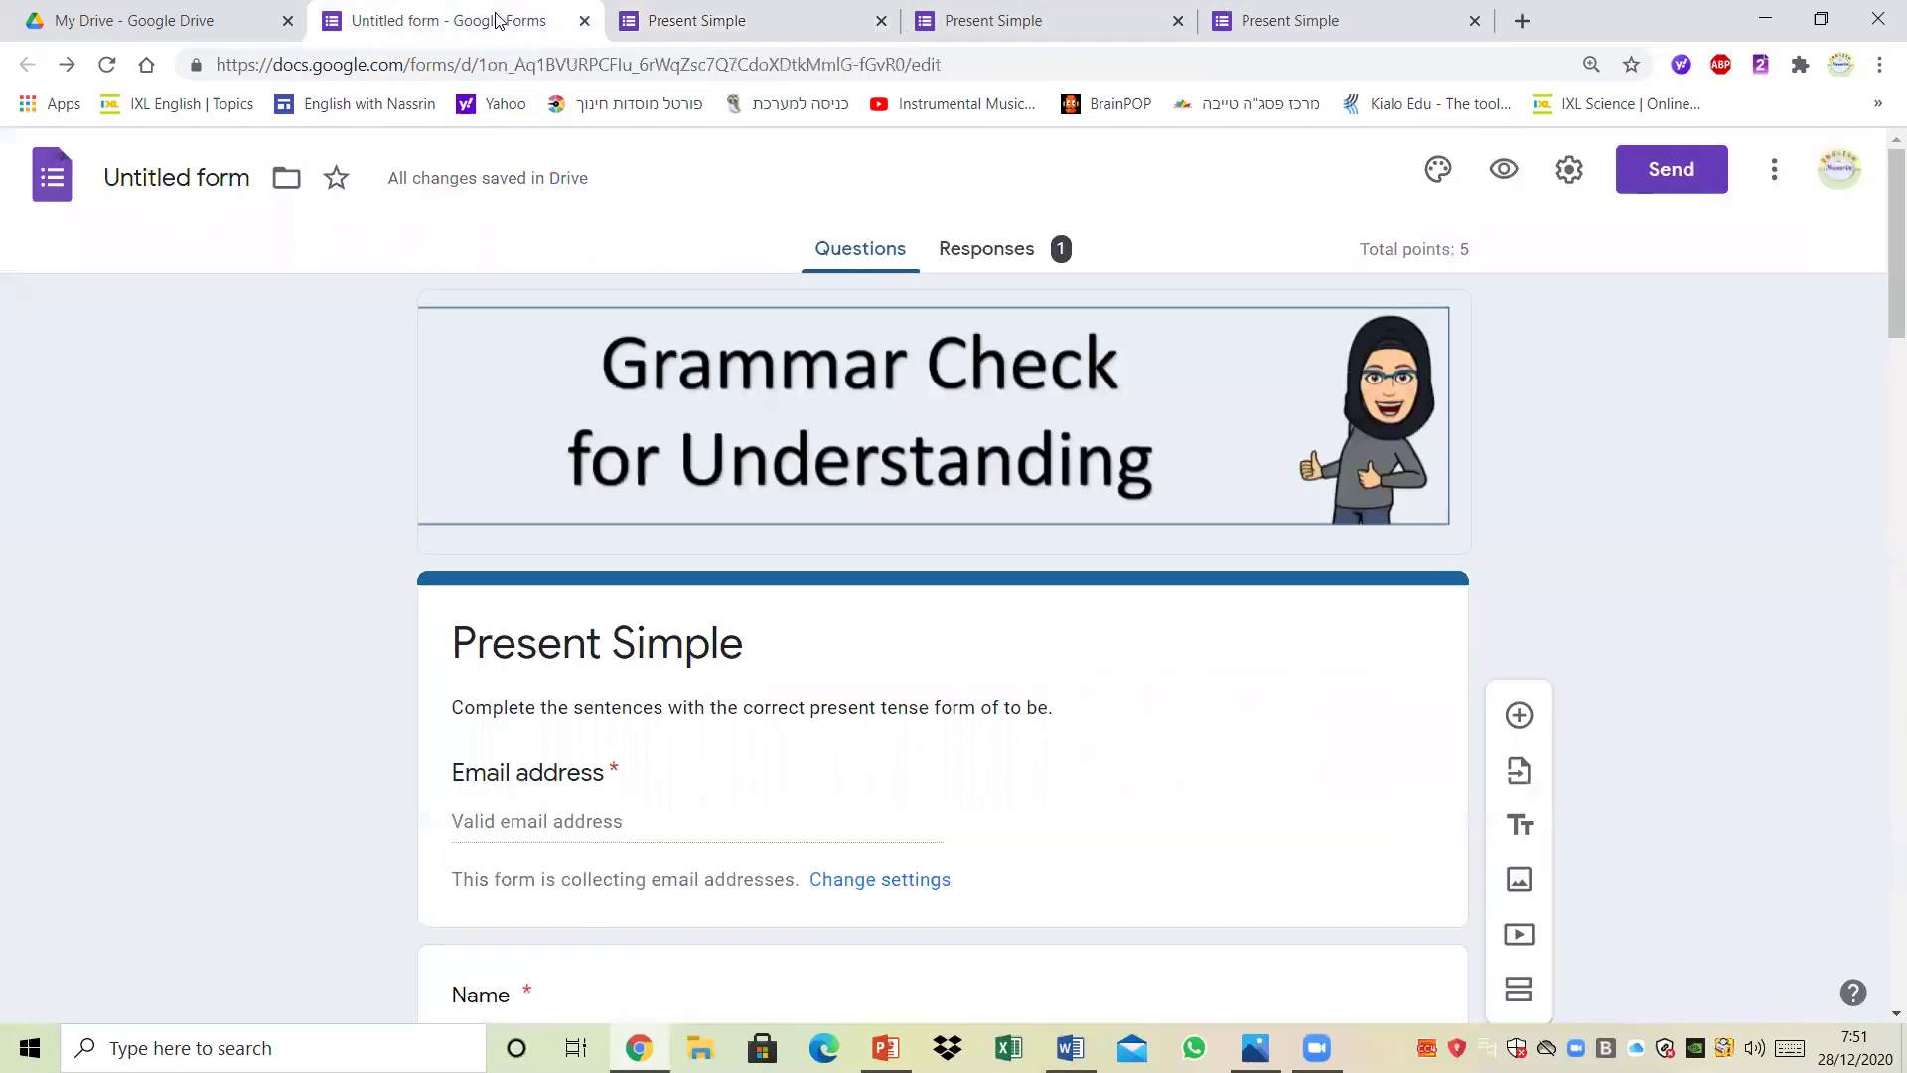
left_click(1673, 173)
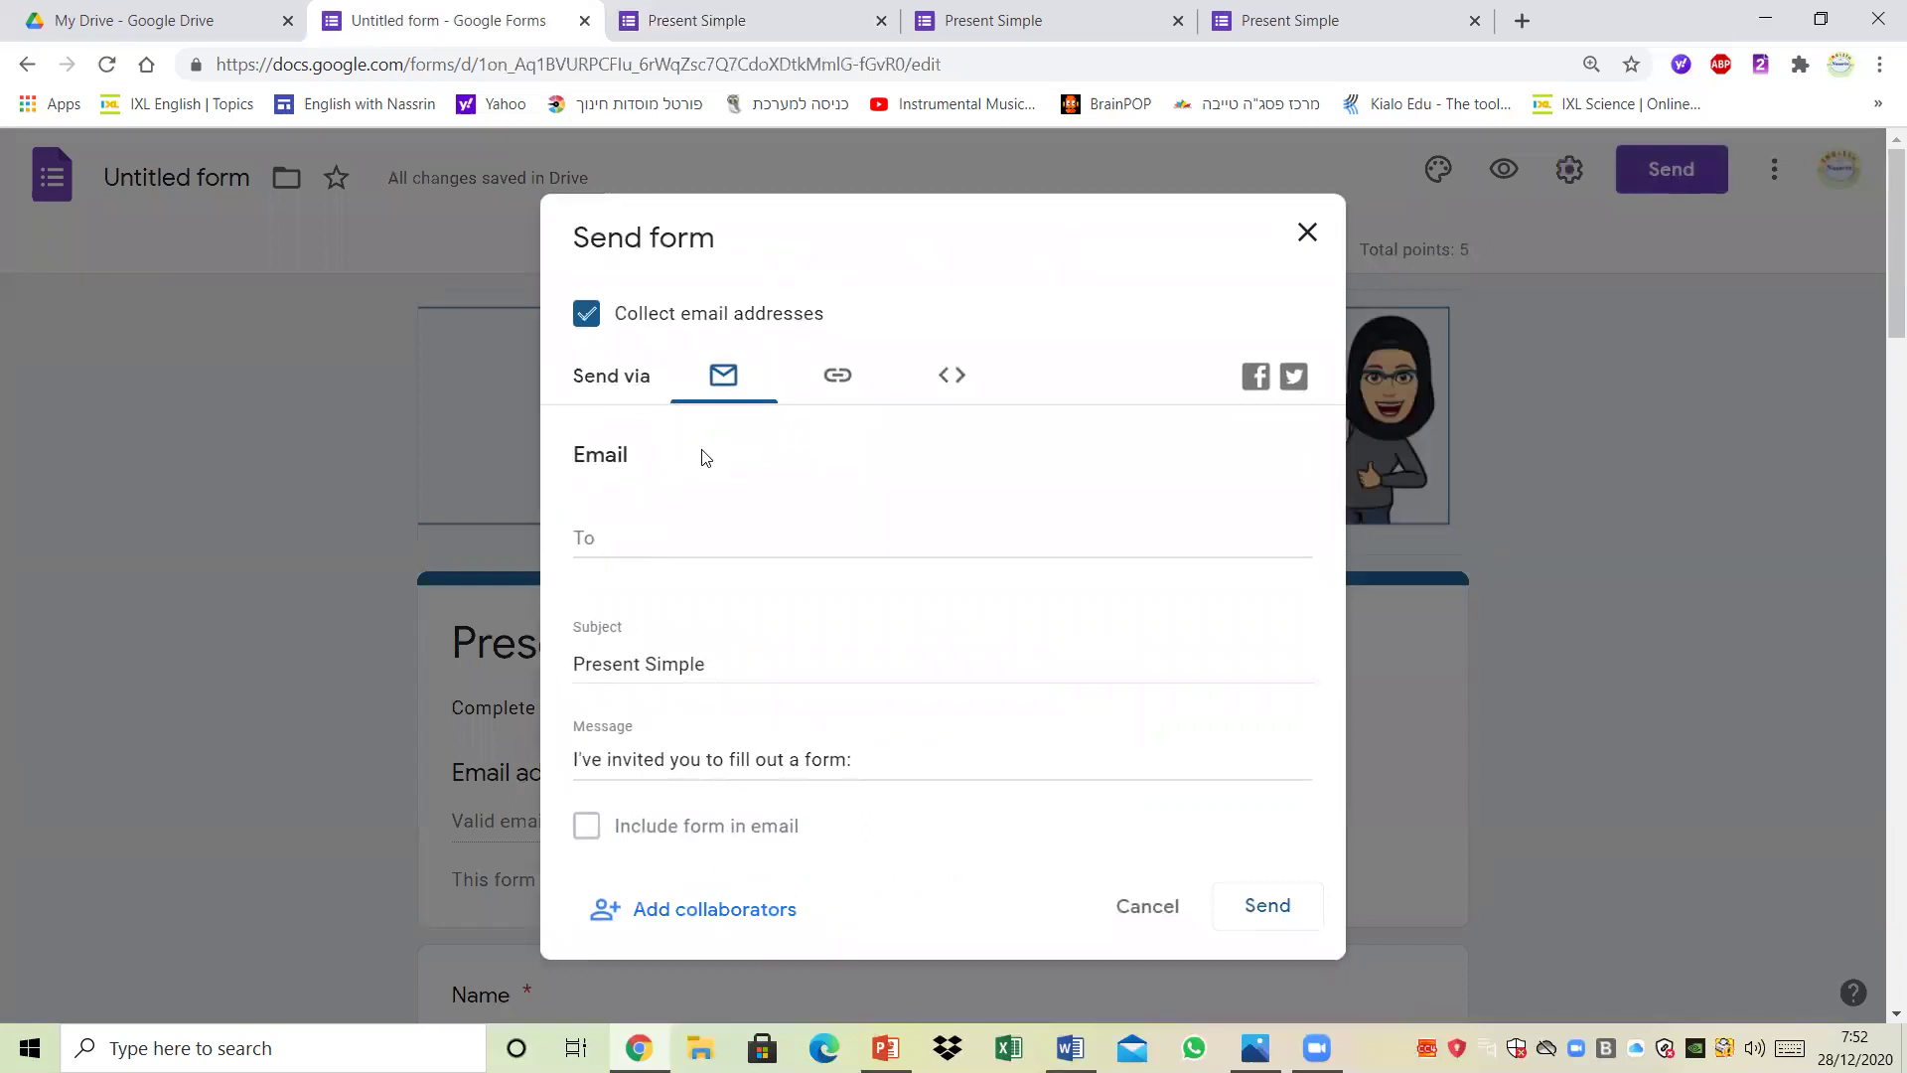
left_click(837, 388)
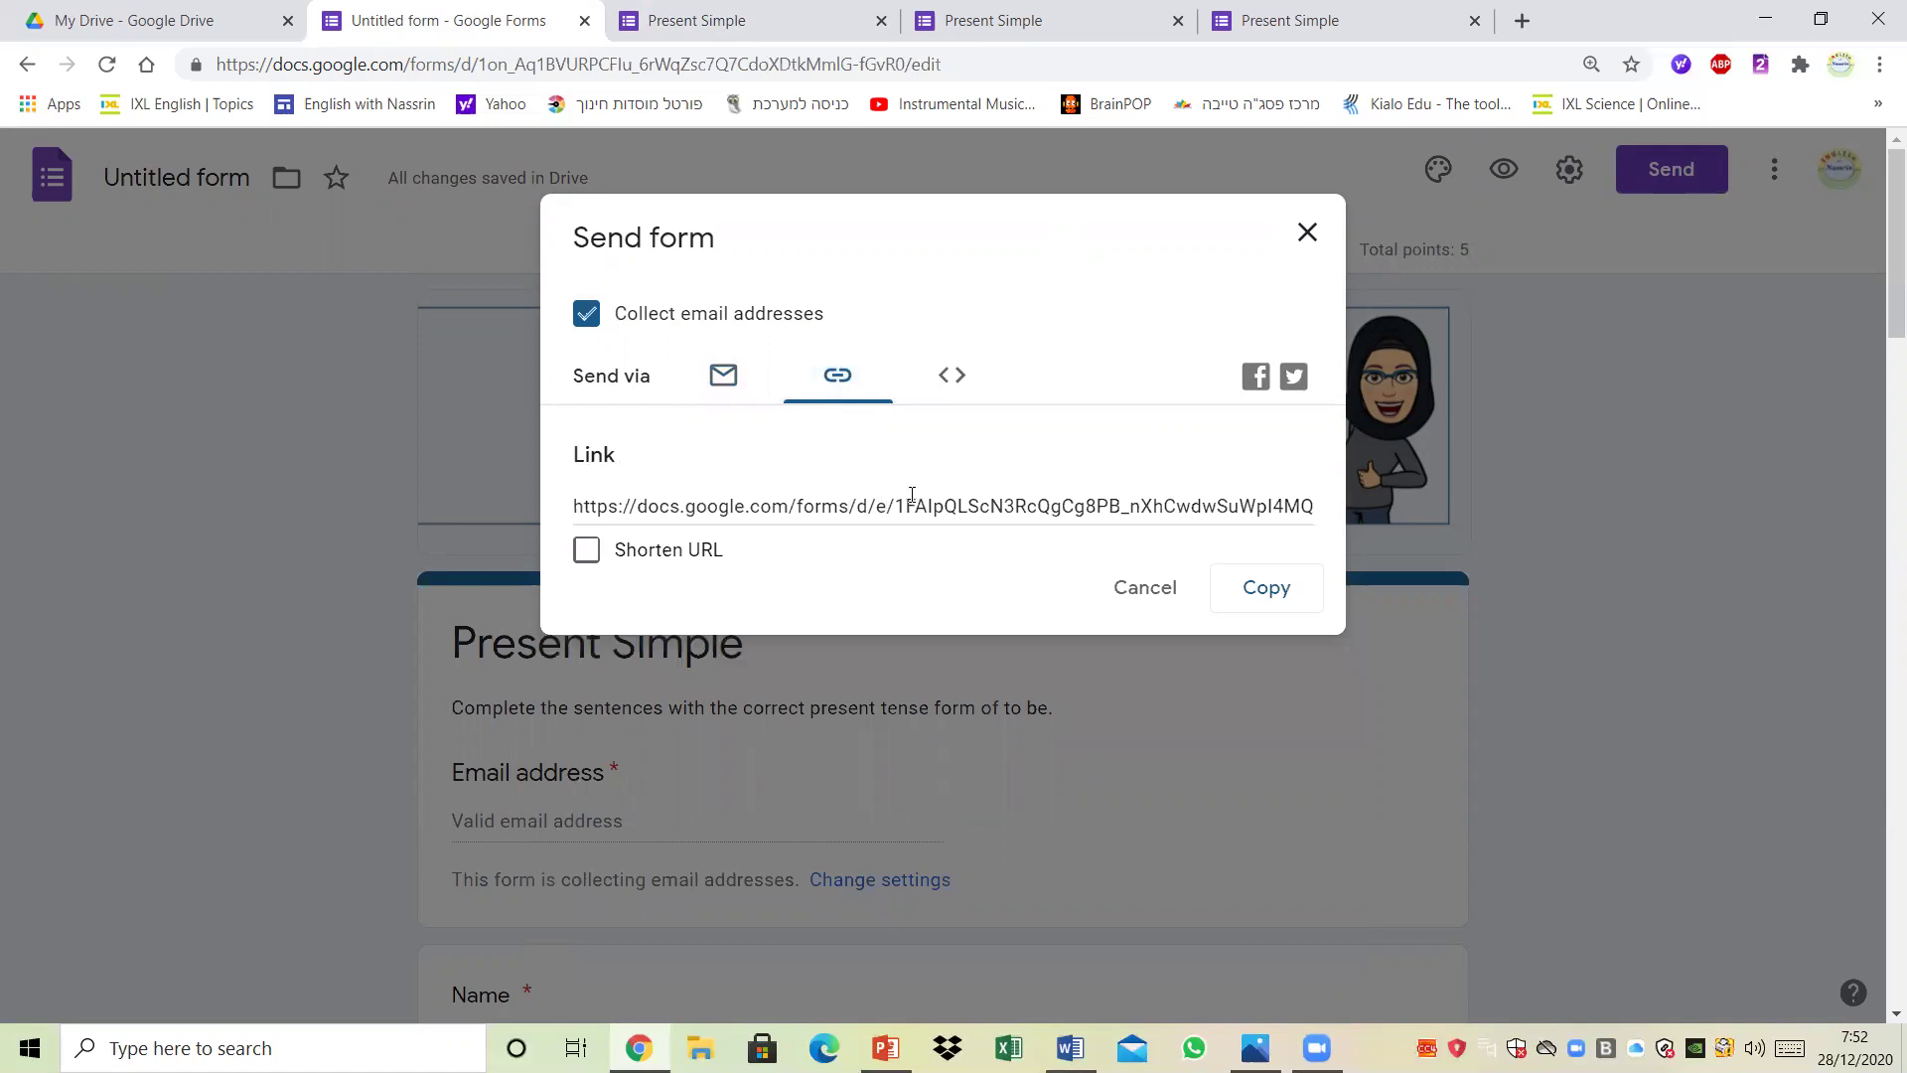
left_click(911, 495)
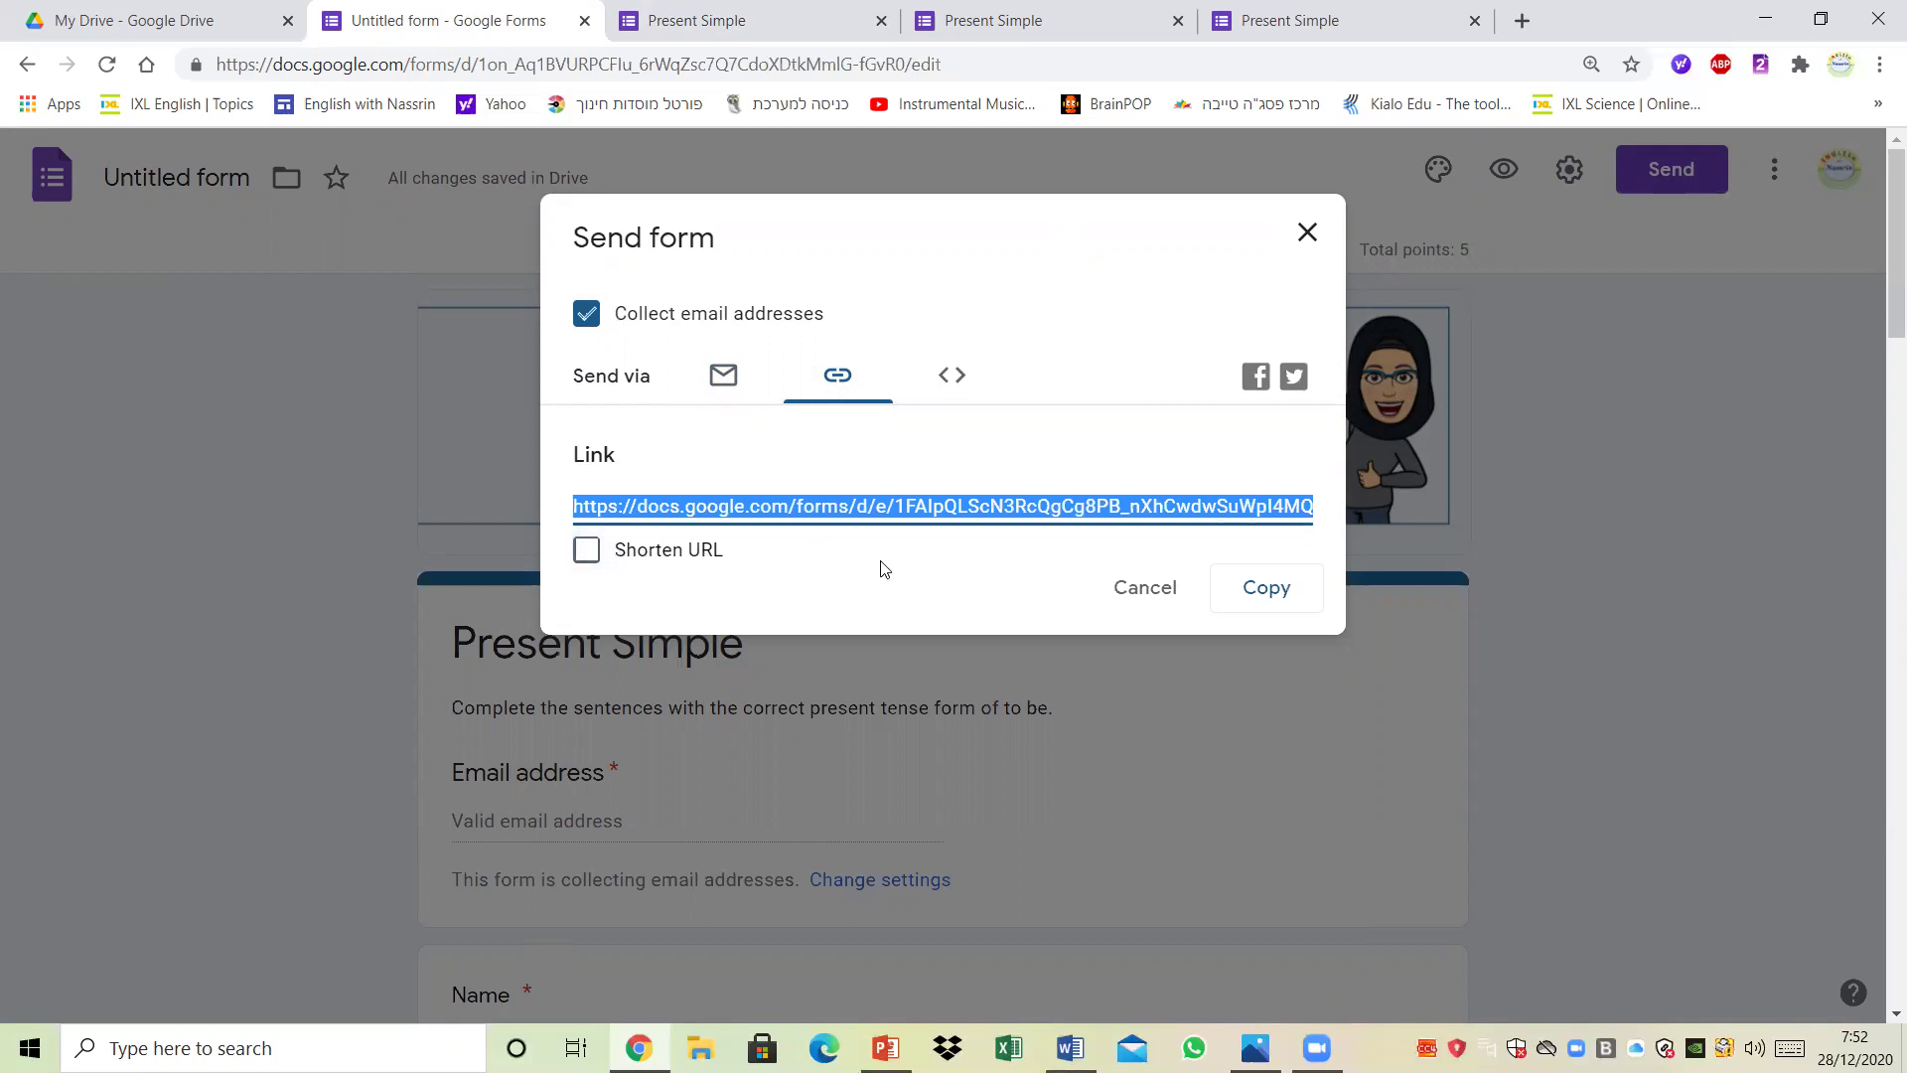
left_click(624, 550)
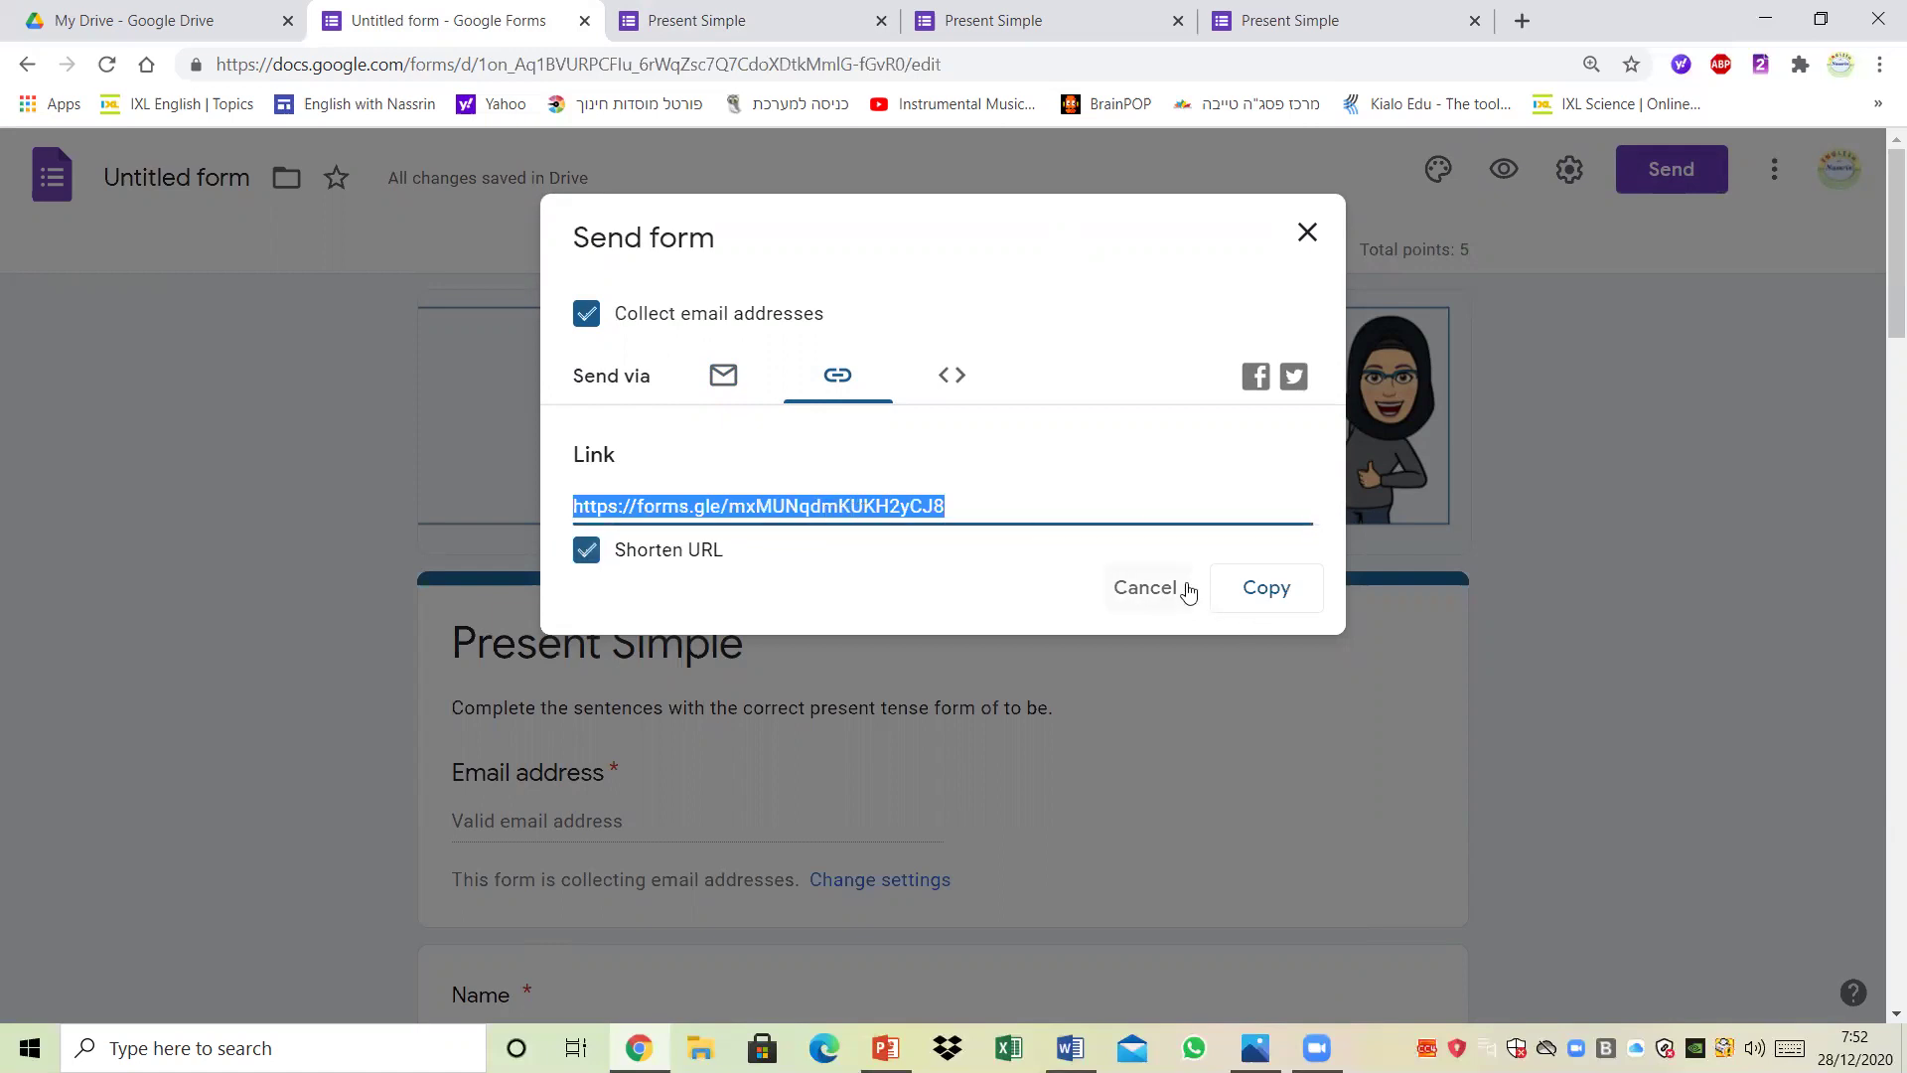
left_click(1307, 235)
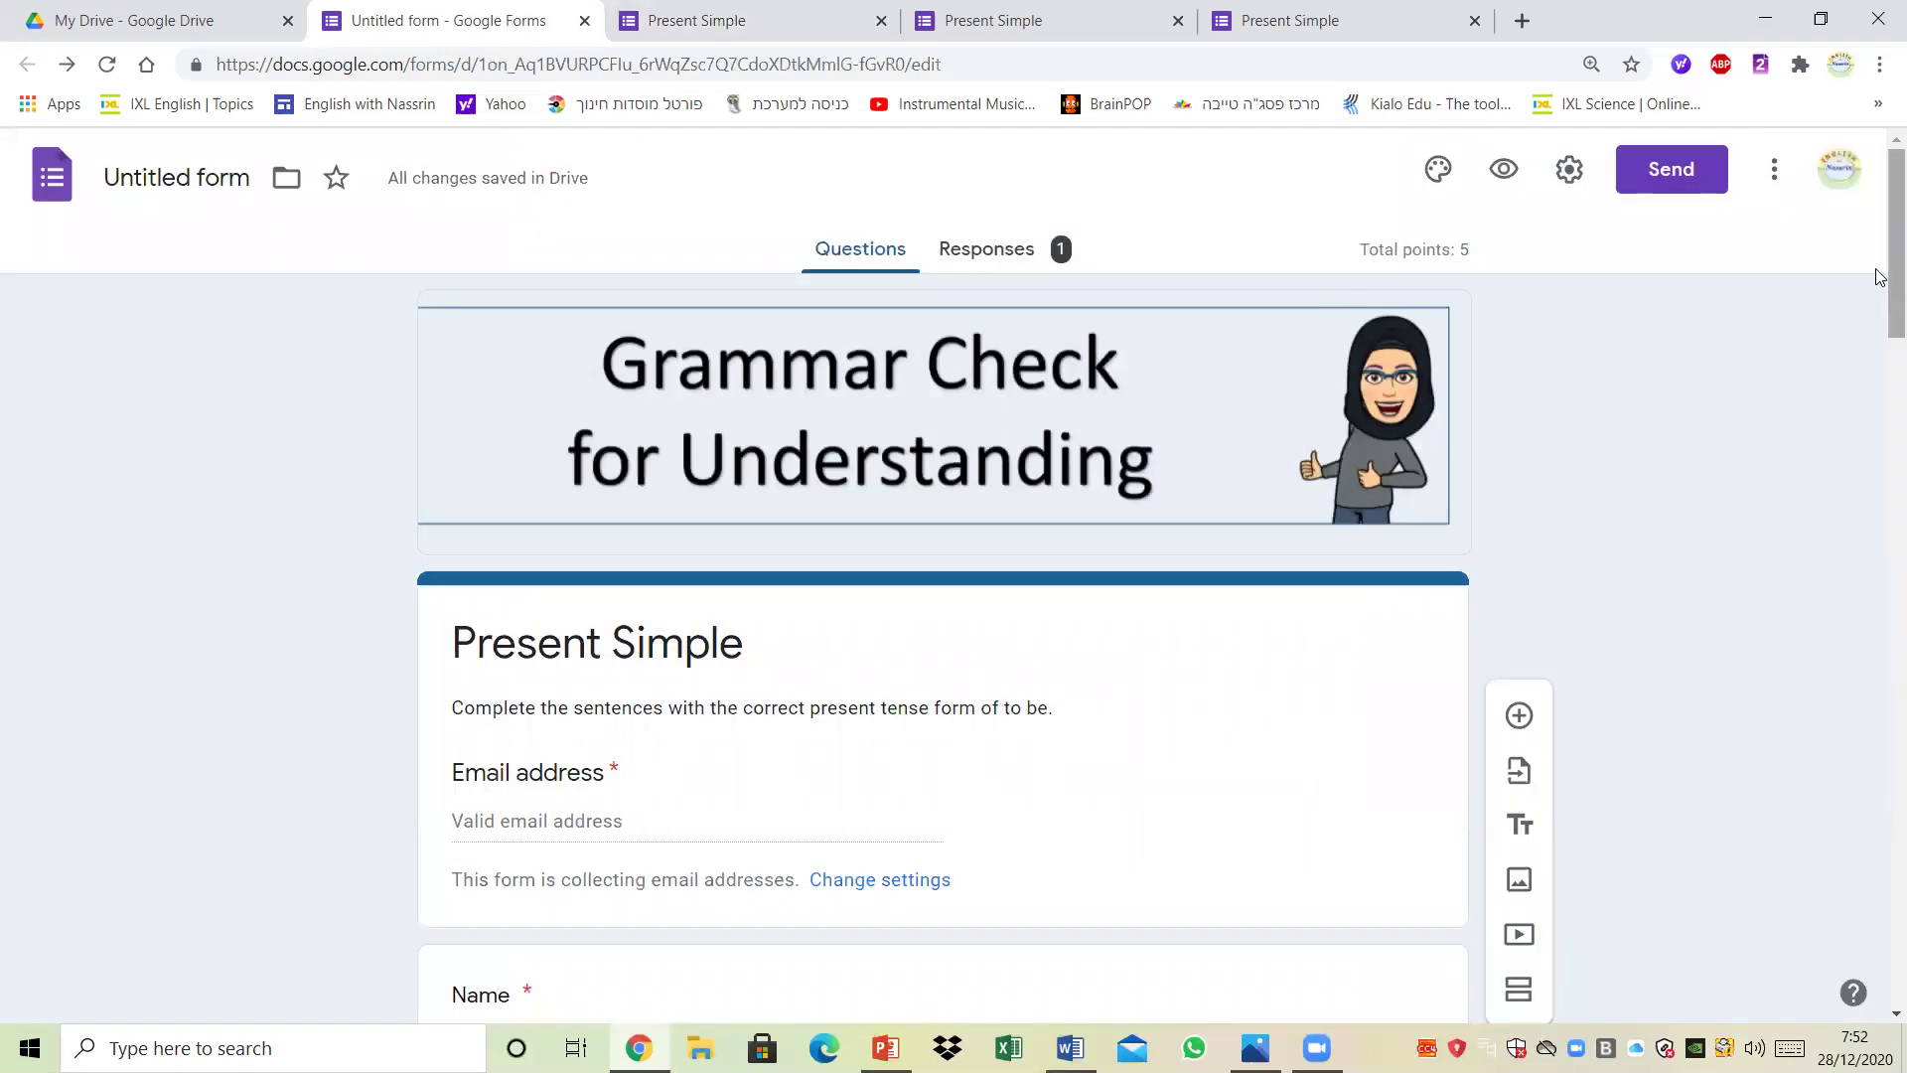
left_click_drag(1880, 335, 1856, 403)
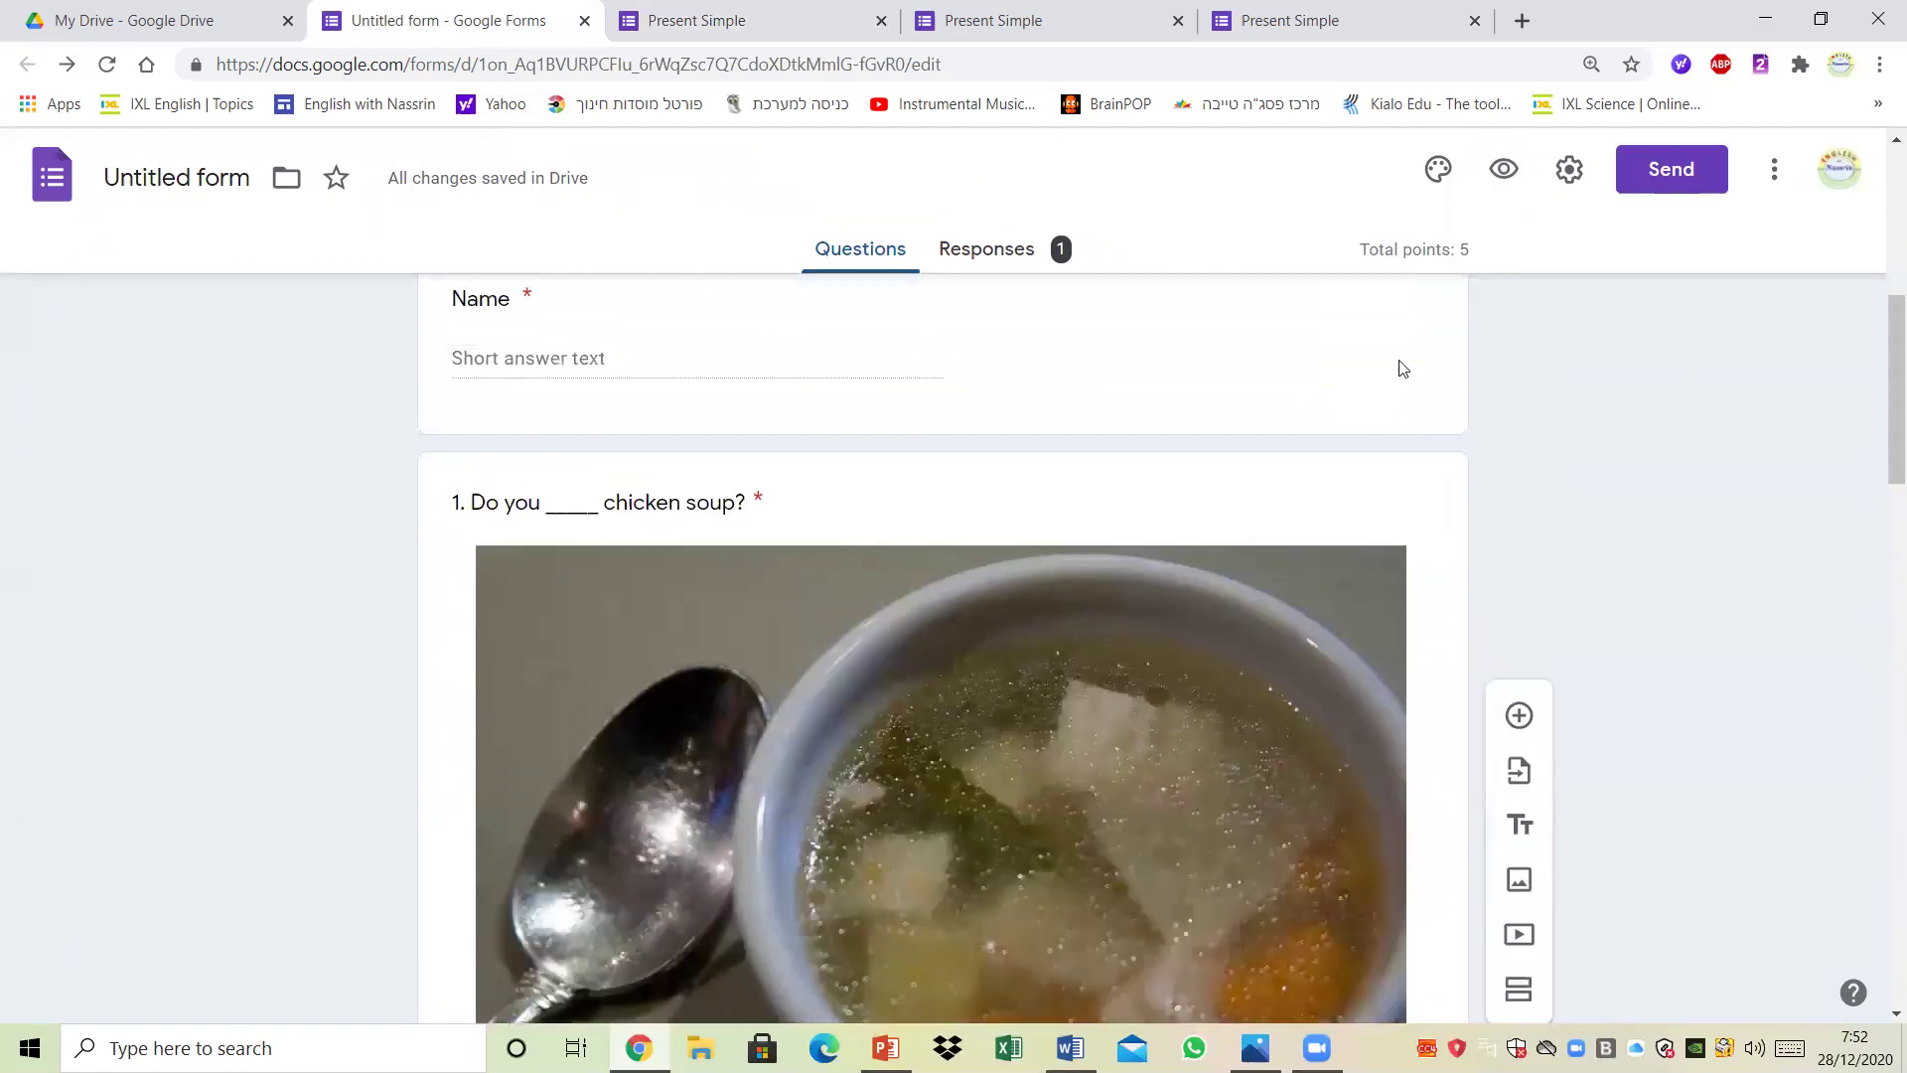